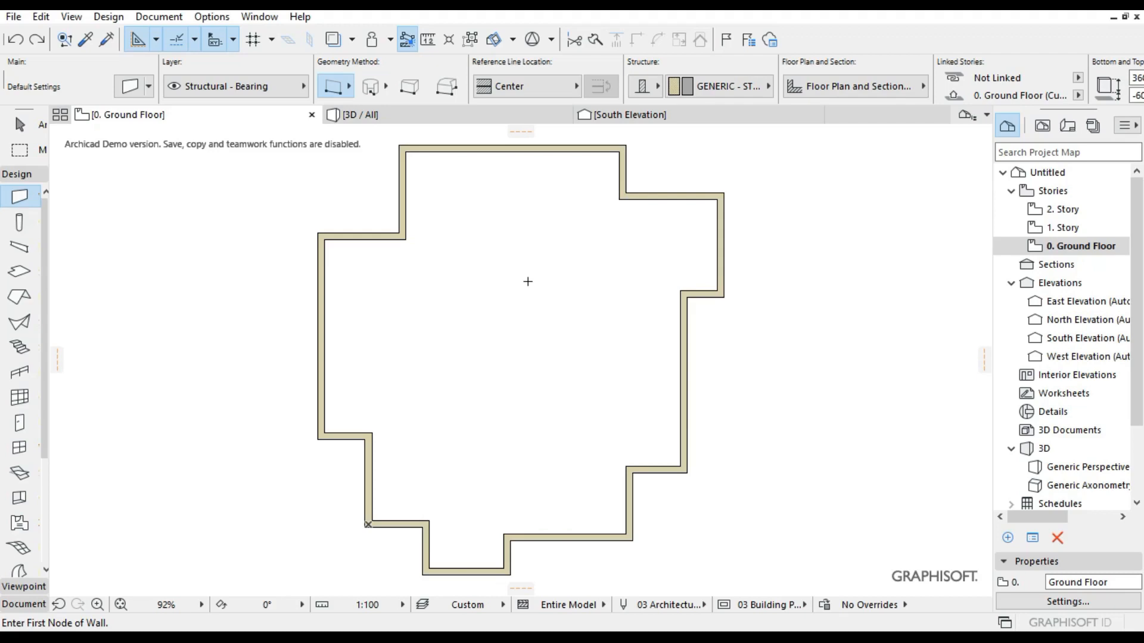
# Draw a vertical wall up into the plan from the exterior corner beside the lower recess, and a horizontal wall to it from the lower-right exterior corner
pyautogui.click(507, 537)
pyautogui.click(507, 277)
pyautogui.click(629, 470)
pyautogui.press('Escape')
pyautogui.scroll(3, 628, 482)
pyautogui.click(629, 462)
pyautogui.click(423, 462)
# Draw a horizontal wall from the exterior corner on the right side leftward past the vertical wall
pyautogui.scroll(-5, 480, 473)
pyautogui.click(584, 344)
pyautogui.click(459, 344)
# Draw a 2000 mm wall leftward from the upper-right inner corner, and vertical walls from its end to the top exterior and middle horizontal walls
pyautogui.click(538, 277)
pyautogui.write('2000')
pyautogui.press('Return')
pyautogui.click(489, 278)
pyautogui.click(490, 244)
pyautogui.press('Escape')
pyautogui.click(490, 278)
pyautogui.click(490, 345)
# Trim the long vertical wall above the middle horizontal wall, and continue that horizontal wall to the left exterior wall
pyautogui.scroll(3, 475, 341)
pyautogui.keyDown('ctrl'); pyautogui.click(448, 332); pyautogui.keyUp('ctrl')
pyautogui.keyDown('shift'); pyautogui.click(449, 350); pyautogui.keyUp('shift')
pyautogui.click(444, 350)
pyautogui.click(221, 350)
# Draw a vertical wall from the upper-left inner corner of the outline down to the middle horizontal wall
pyautogui.press('w')
pyautogui.click(318, 281)
pyautogui.click(318, 351)
# Enclose the small lower-left room with a vertical wall and a horizontal wall, trimming the overshooting end
pyautogui.scroll(-2, 318, 350)
pyautogui.click(337, 542)
pyautogui.click(337, 454)
pyautogui.click(290, 468)
pyautogui.click(337, 468)
pyautogui.keyDown('ctrl'); pyautogui.click(337, 460); pyautogui.keyUp('ctrl')
# Draw a vertical corridor wall from the middle of the lowest exterior wall up to the middle horizontal wall
pyautogui.scroll(1, 362, 483)
pyautogui.moveTo(370, 536); pyautogui.dragTo(463, 507, button='middle')
pyautogui.click(467, 572)
pyautogui.click(467, 294)
# Extend the large left room's lower wall to the corridor wall, and trim off the corridor wall's portion below it
pyautogui.scroll(-2, 466, 492)
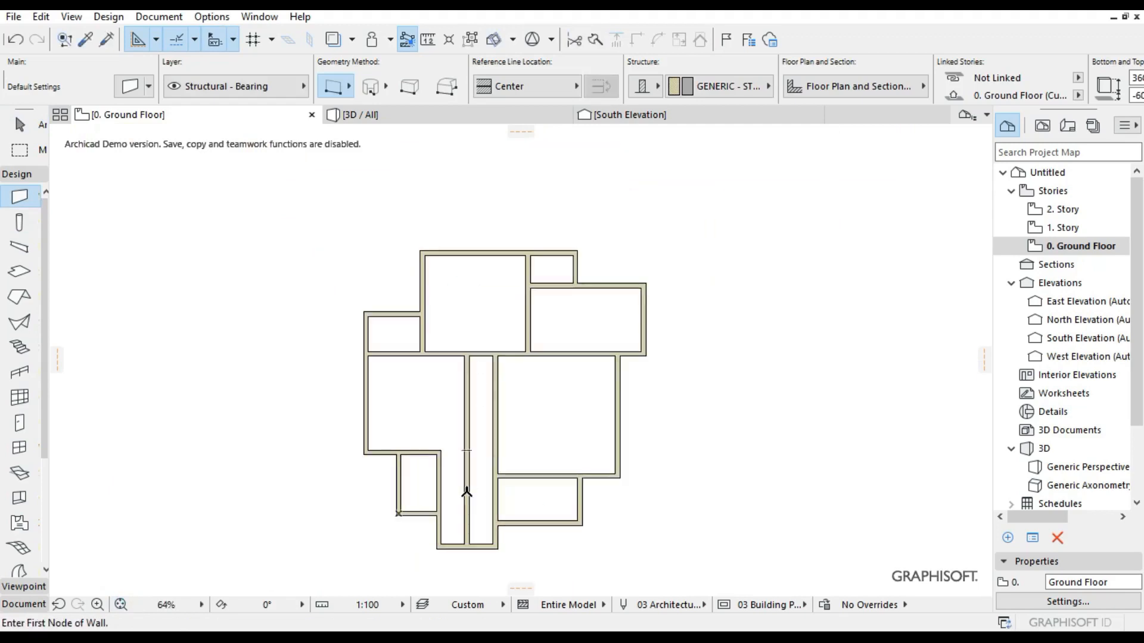
pyautogui.scroll(2, 464, 492)
pyautogui.press('w')
pyautogui.click(411, 440)
pyautogui.moveTo(426, 436); pyautogui.dragTo(467, 436)
pyautogui.keyDown('ctrl'); pyautogui.click(466, 517); pyautogui.keyUp('ctrl')
pyautogui.scroll(-2, 469, 436)
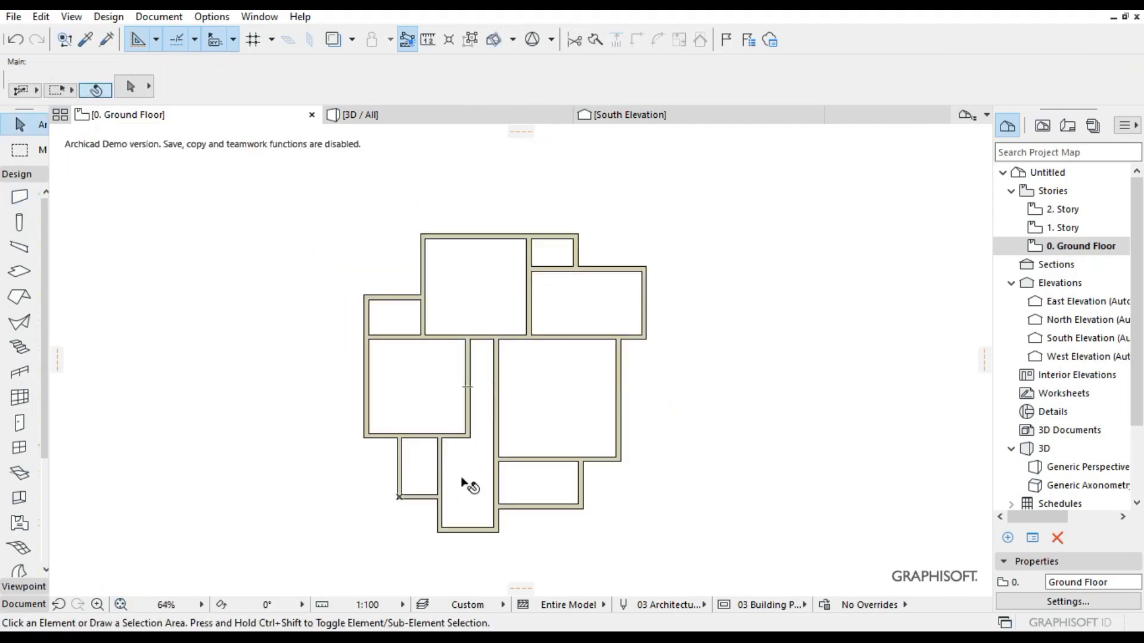
# Draw a short vertical wall stub up into the large left room, in line with the small lower room's right wall
pyautogui.scroll(3, 449, 429)
pyautogui.click(433, 460)
pyautogui.click(432, 440)
pyautogui.click(432, 399)
pyautogui.press('Escape')
pyautogui.press('w')
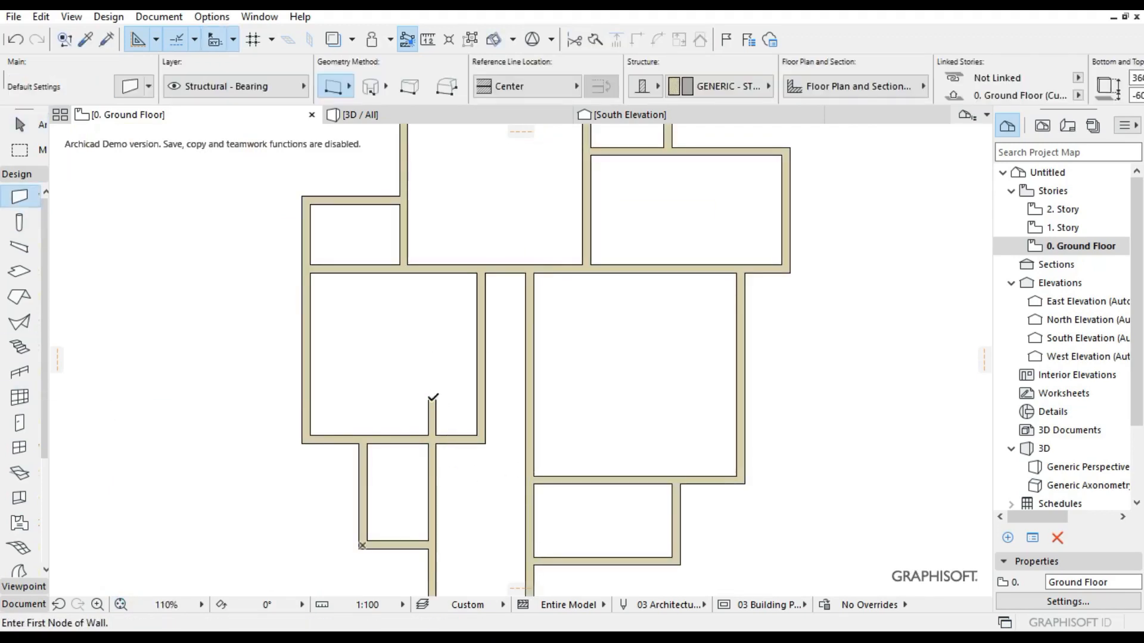
# Try to join the stub's upper end to the corridor wall with a horizontal wall
pyautogui.click(432, 399)
pyautogui.click(480, 399)
pyautogui.scroll(4, 477, 413)
pyautogui.scroll(-2, 511, 456)
pyautogui.hotkey('ctrl', 'z')
# Lengthen the vertical stub in the large left room and draw a horizontal wall from its upper end to the corridor wall
pyautogui.press('w')
pyautogui.click(428, 429)
pyautogui.click(423, 405)
pyautogui.press('Return')
pyautogui.press('Escape')
pyautogui.press('w')
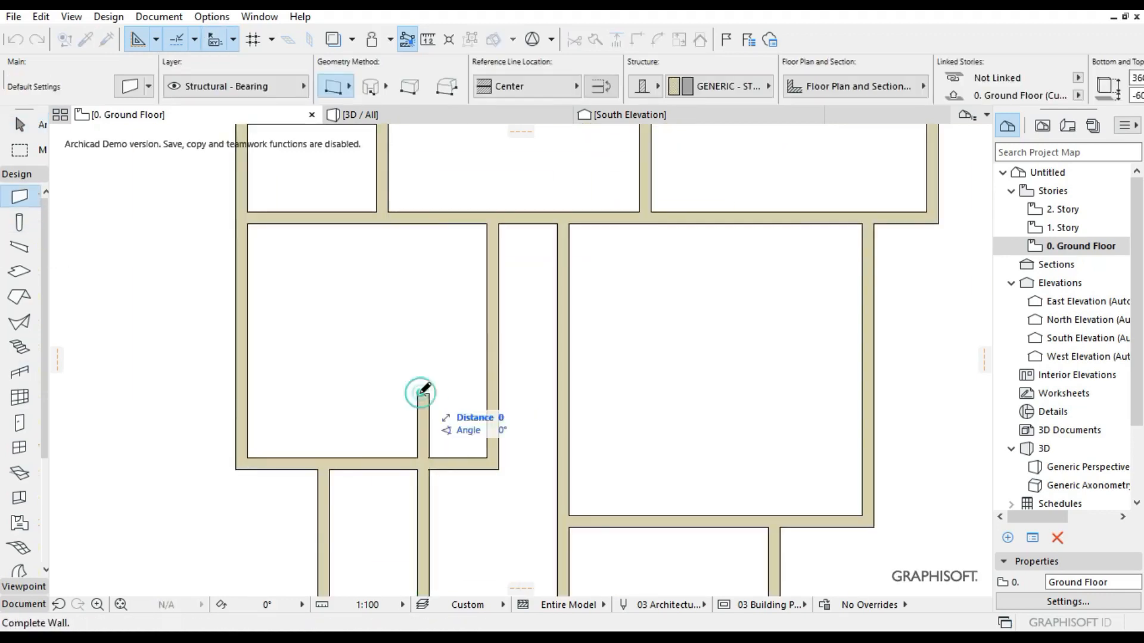
pyautogui.click(424, 393)
pyautogui.click(492, 394)
# Trim away the corridor wall piece below the new jog, and draw a partition down from the room's lower corner into the lower hall
pyautogui.scroll(-3, 489, 435)
pyautogui.scroll(2, 548, 434)
pyautogui.scroll(-1, 473, 439)
pyautogui.keyDown('ctrl'); pyautogui.click(469, 436); pyautogui.keyUp('ctrl')
pyautogui.click(467, 461)
pyautogui.moveTo(470, 587); pyautogui.dragTo(469, 492, button='middle')
pyautogui.click(469, 472)
pyautogui.scroll(-3, 468, 475)
pyautogui.click(121, 606)
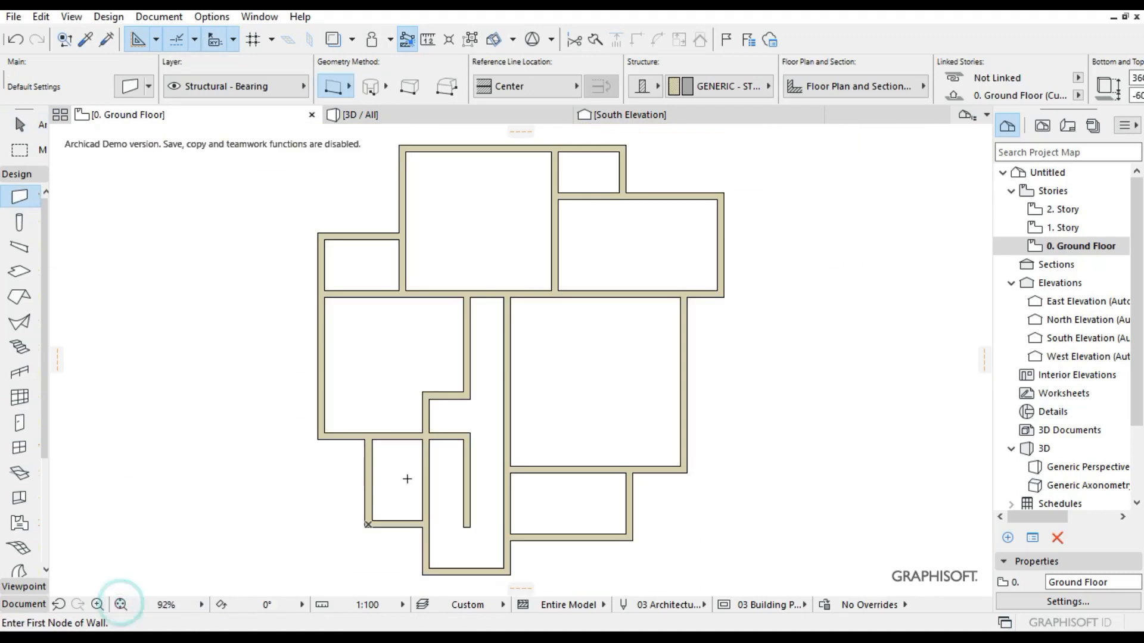
pyautogui.scroll(-2, 394, 438)
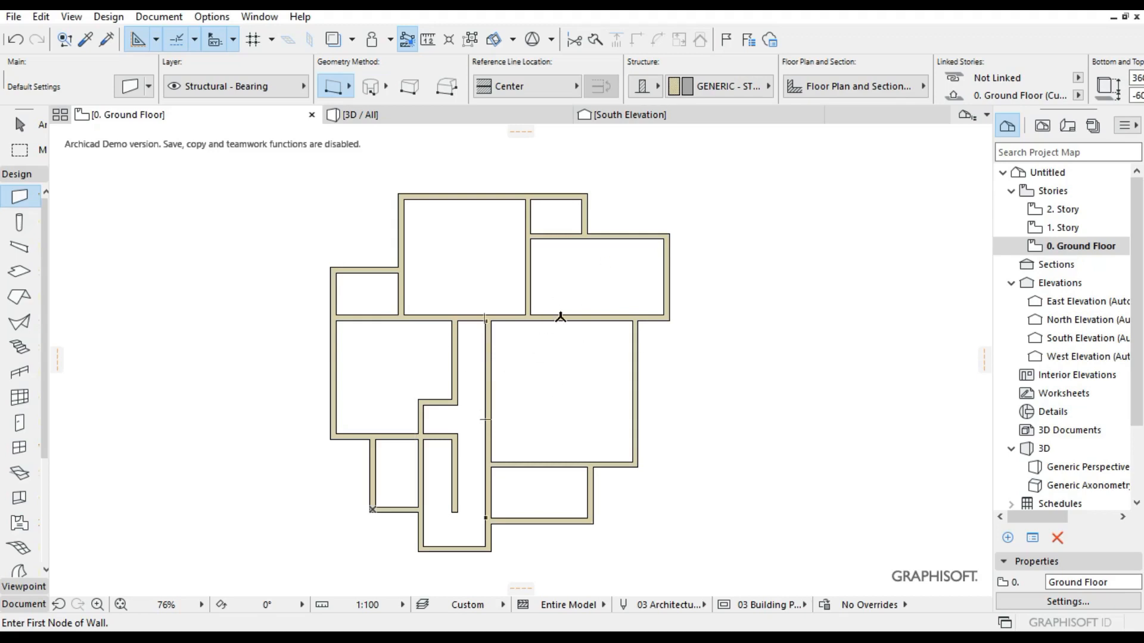
pyautogui.scroll(-2, 536, 325)
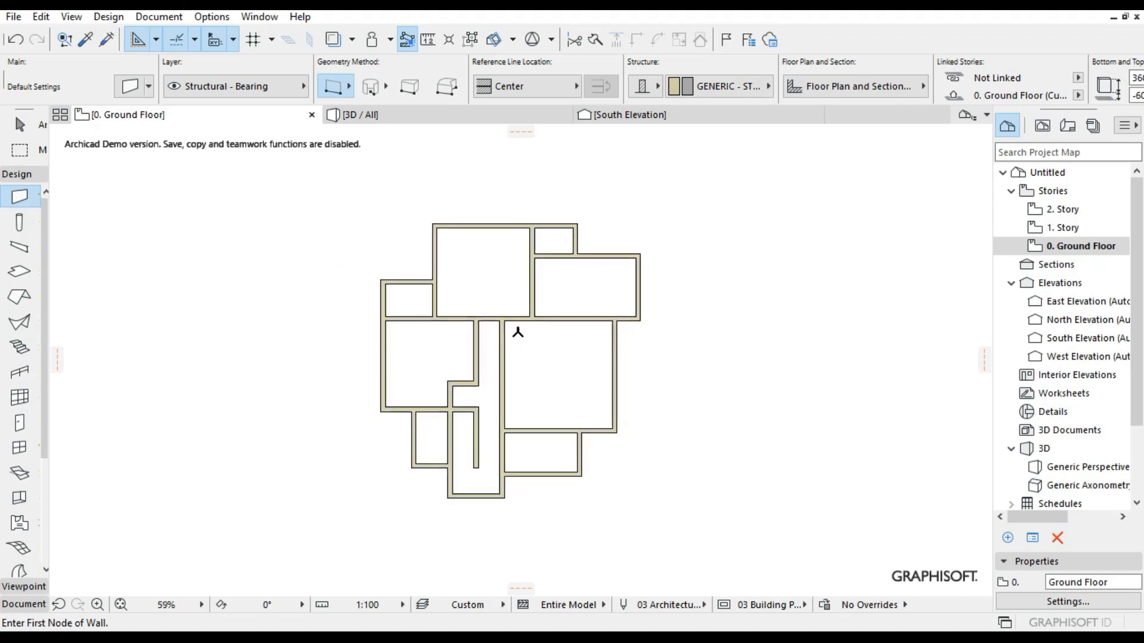
pyautogui.click(119, 605)
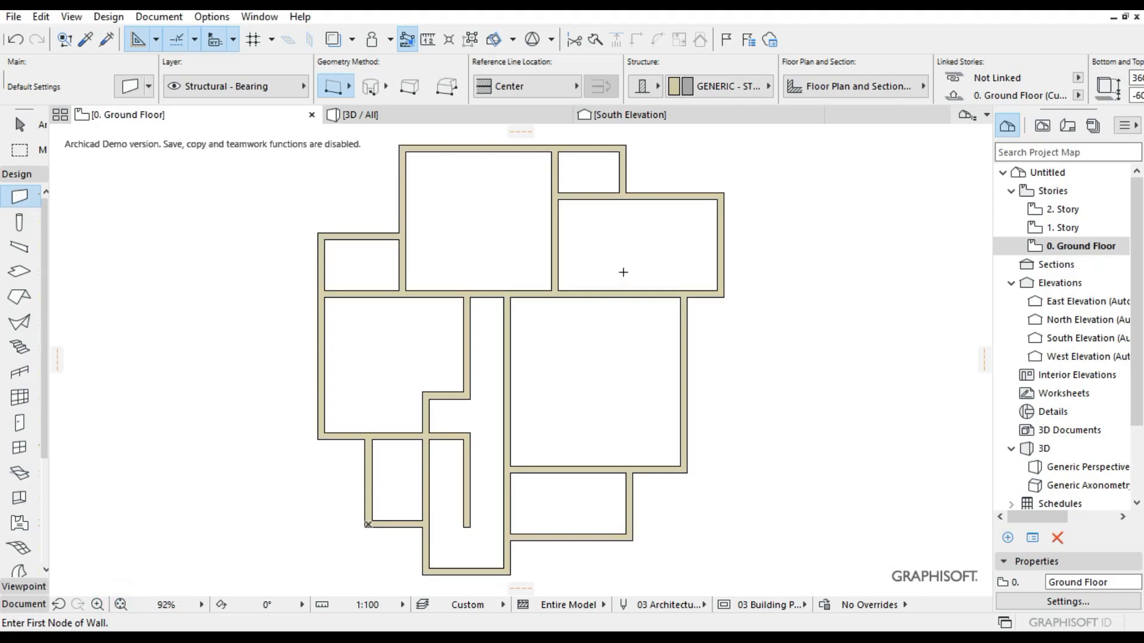
# Open the 1. Story floor plan and hide the Shell - Roof layer
pyautogui.scroll(-1, 617, 312)
pyautogui.click(1076, 249)
pyautogui.doubleClick(1066, 228)
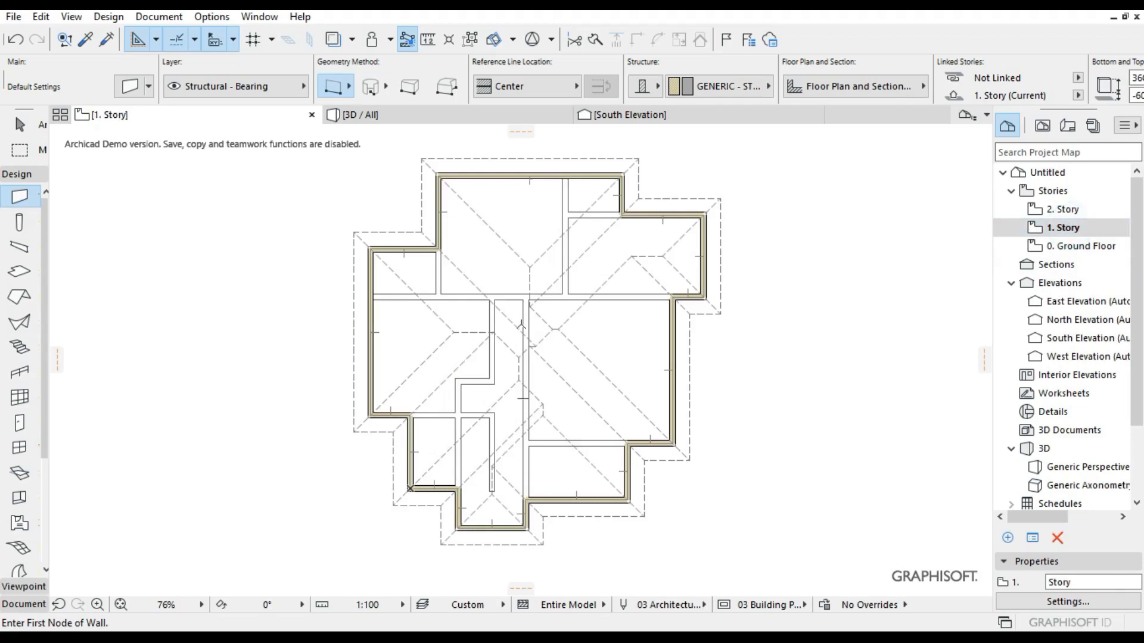
pyautogui.hotkey('ctrl', 'l')
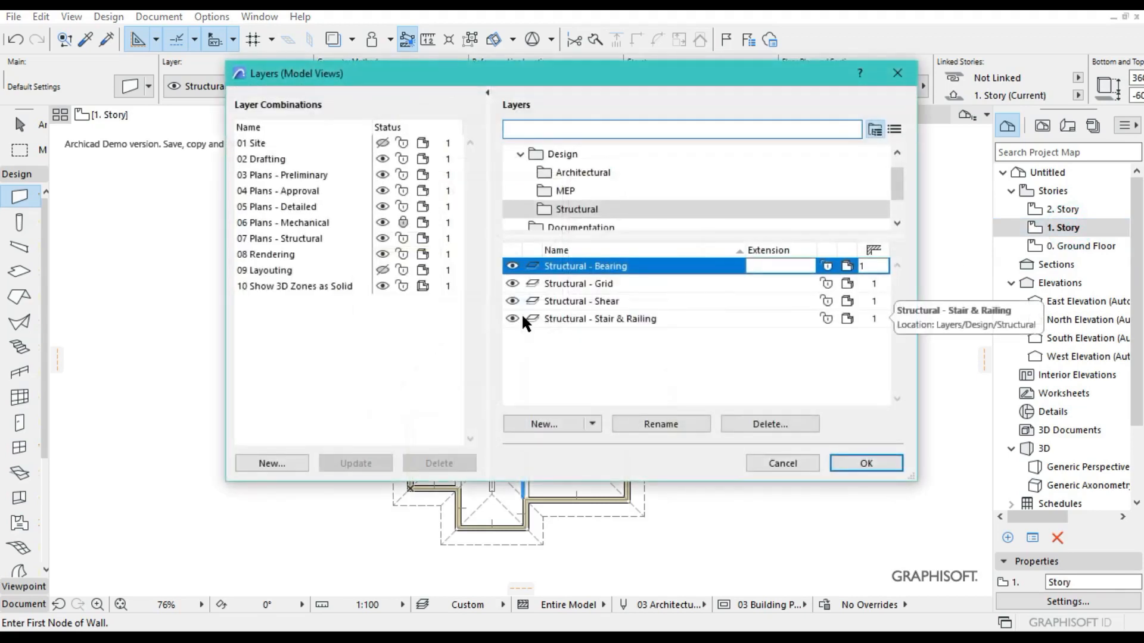
pyautogui.write('ro')
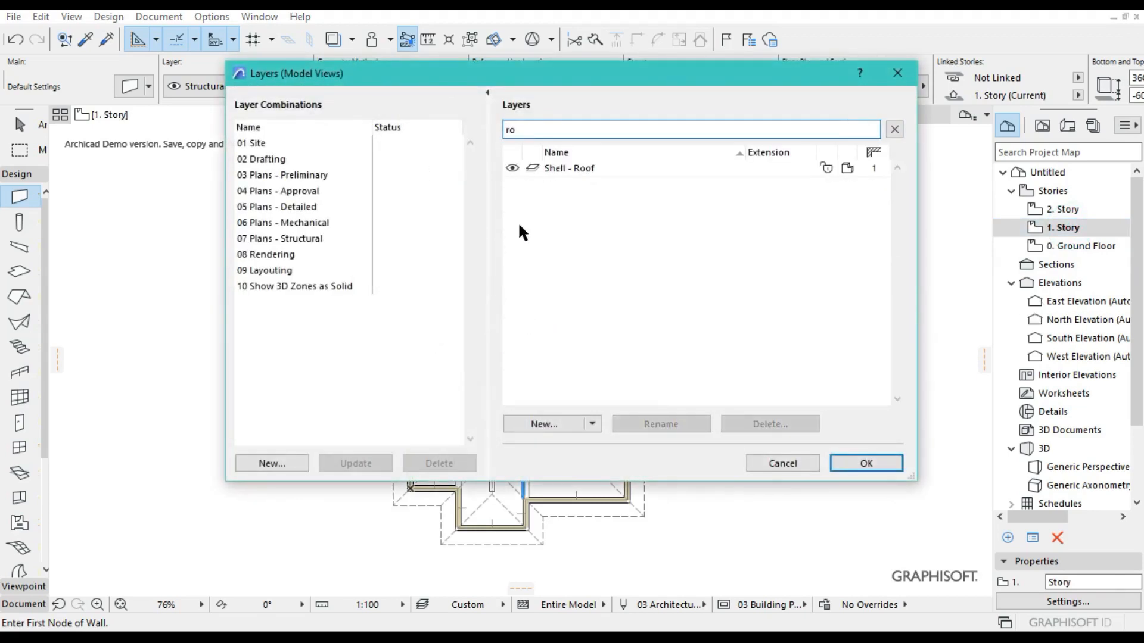
pyautogui.click(511, 170)
pyautogui.click(847, 455)
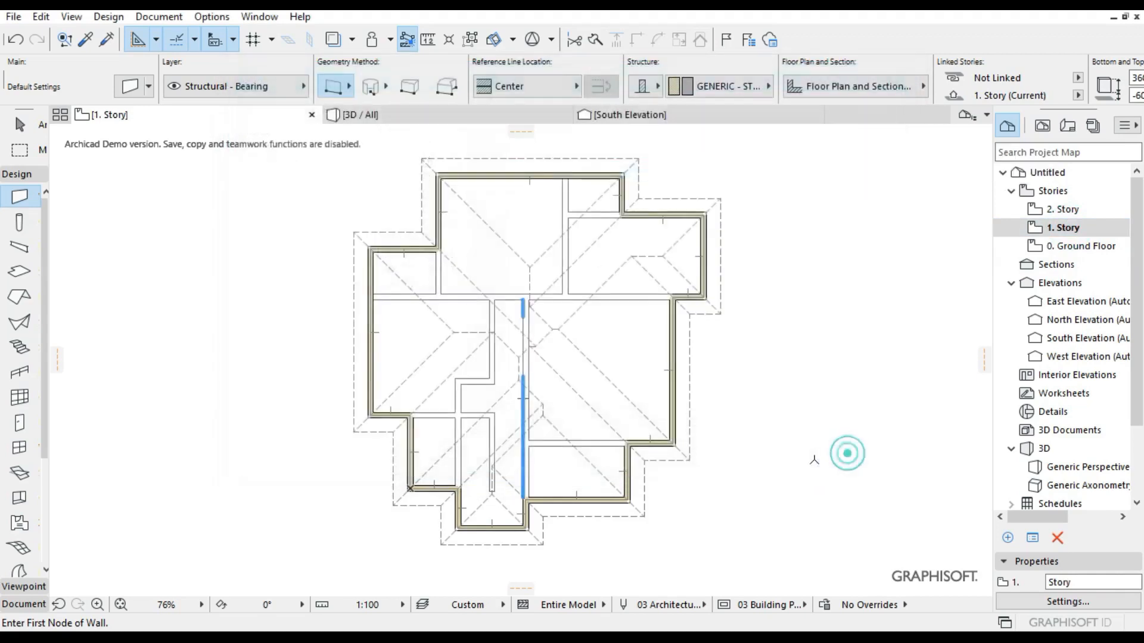
# Return to the Ground Floor plan, select all its walls and set their height to 3450
pyautogui.moveTo(472, 403); pyautogui.dragTo(546, 355, button='middle')
pyautogui.scroll(-1, 473, 419)
pyautogui.doubleClick(1077, 246)
pyautogui.keyDown('shift'); pyautogui.click(461, 298); pyautogui.keyUp('shift')
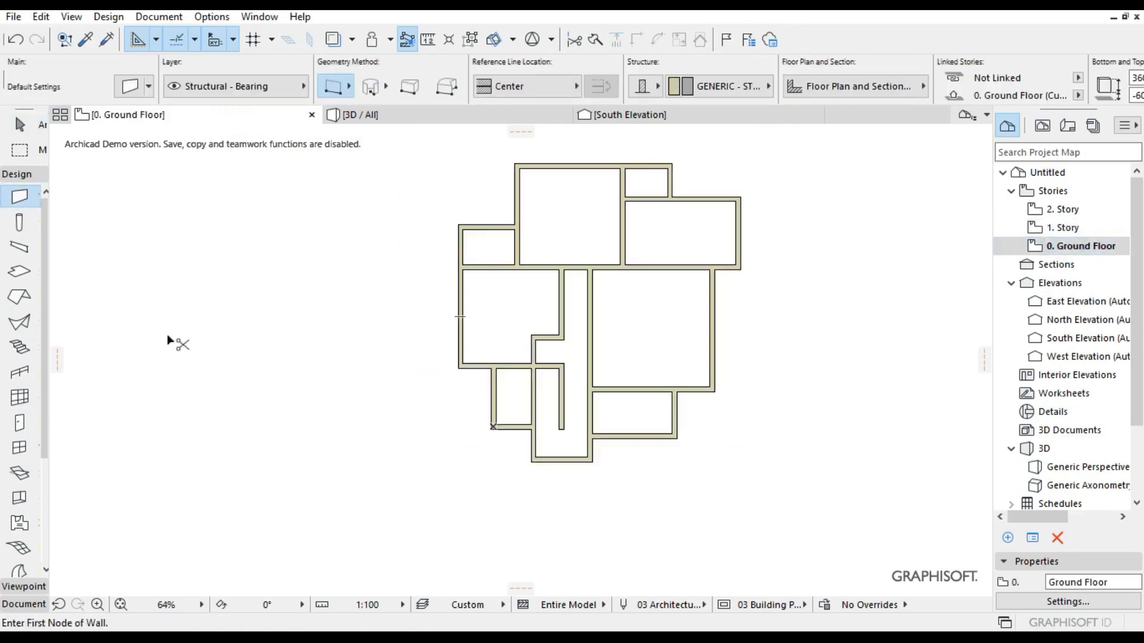
pyautogui.hotkey('ctrl', 'a')
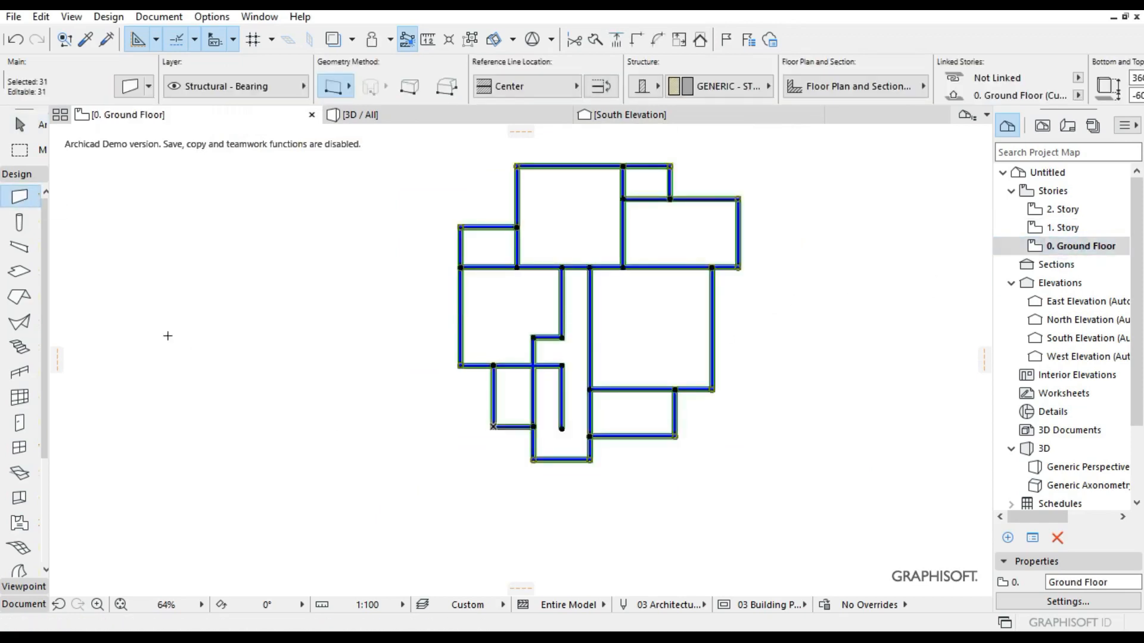
pyautogui.hotkey('ctrl', 't')
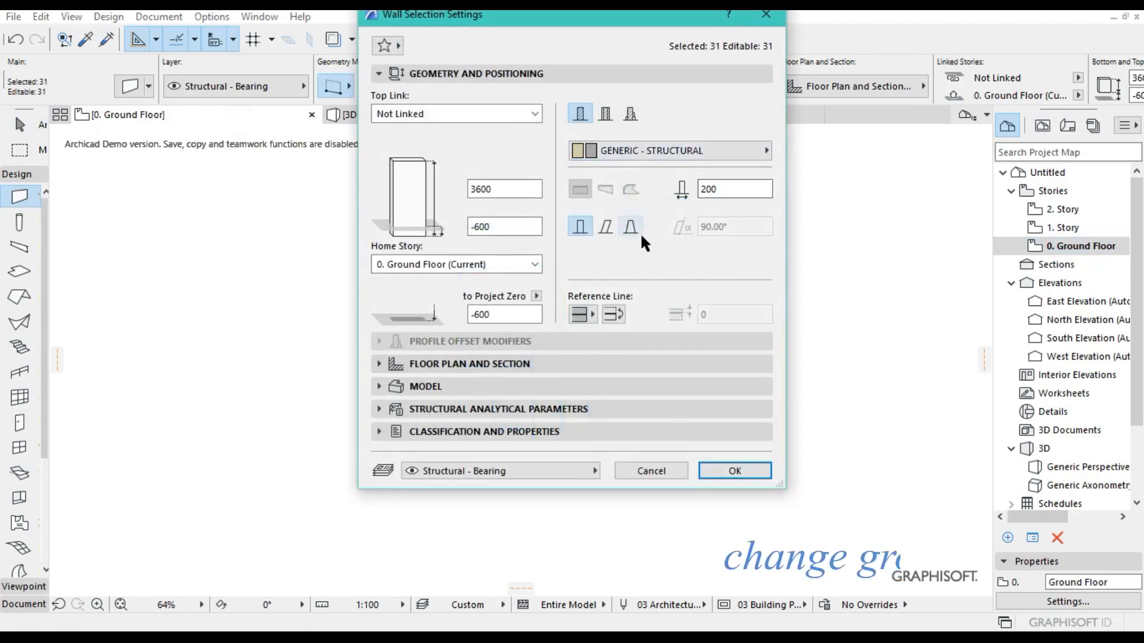
pyautogui.click(504, 189)
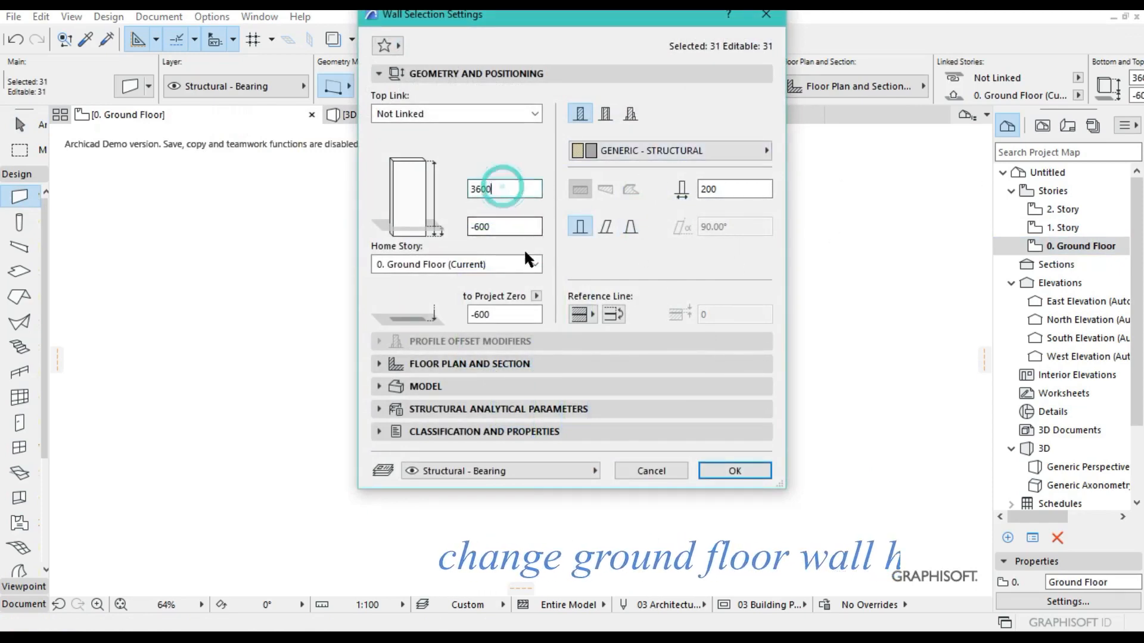
pyautogui.press('BackSpace')
pyautogui.press('BackSpace')
pyautogui.press('BackSpace')
pyautogui.press('BackSpace')
pyautogui.write('3')
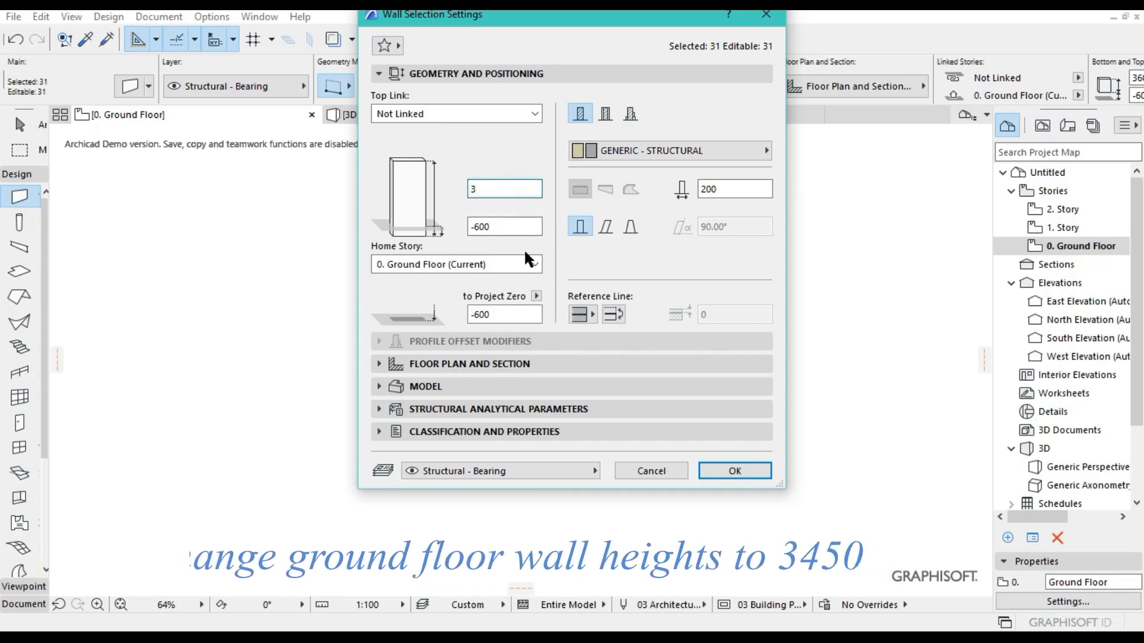
pyautogui.write('450')
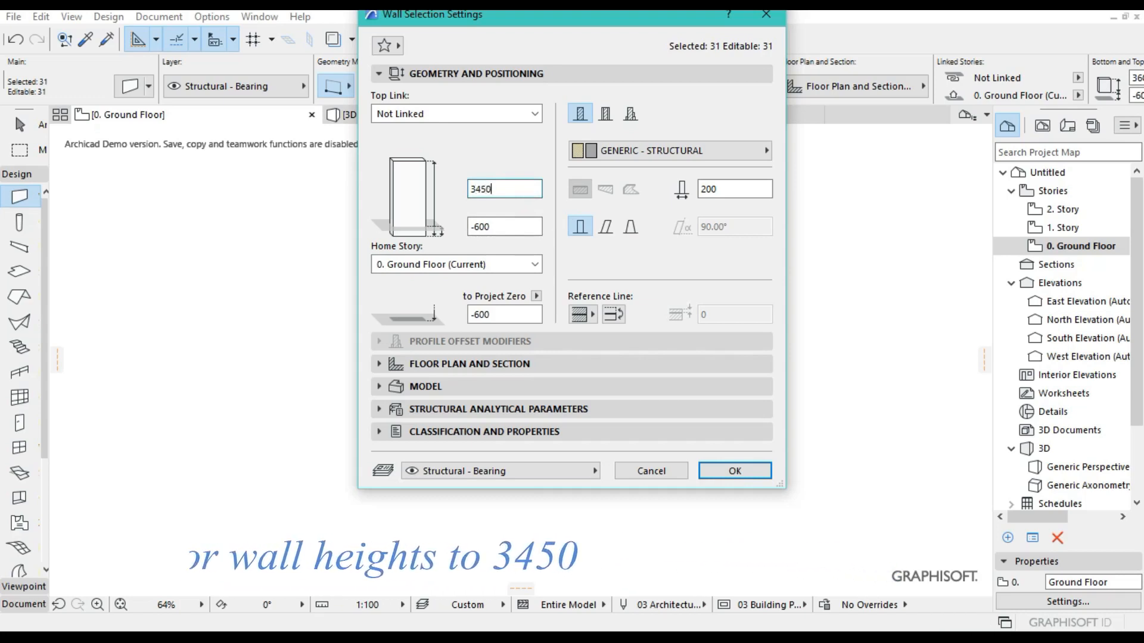
pyautogui.click(728, 470)
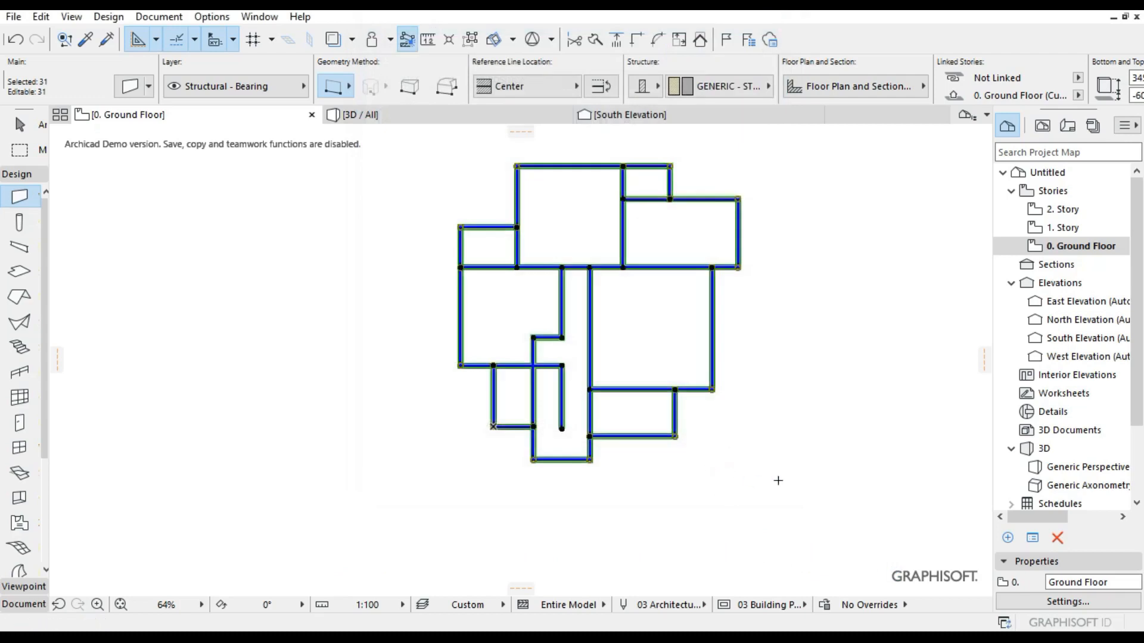
pyautogui.click(778, 480)
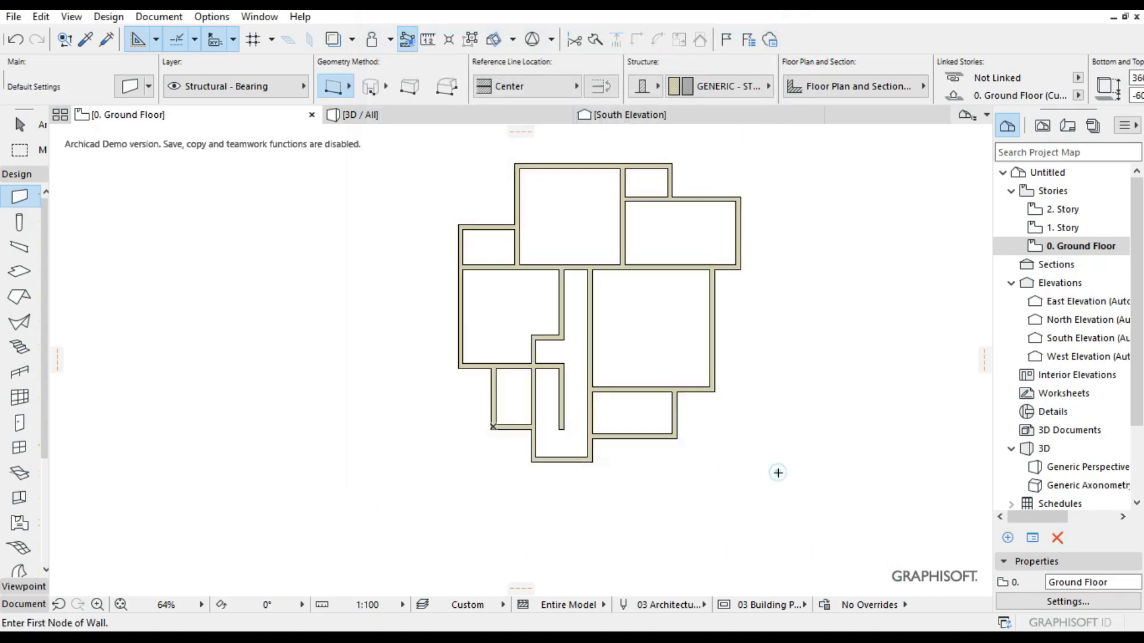
# Open the 1. Story plan and set the default wall height to 3000 and the base offset to 0
pyautogui.doubleClick(1056, 229)
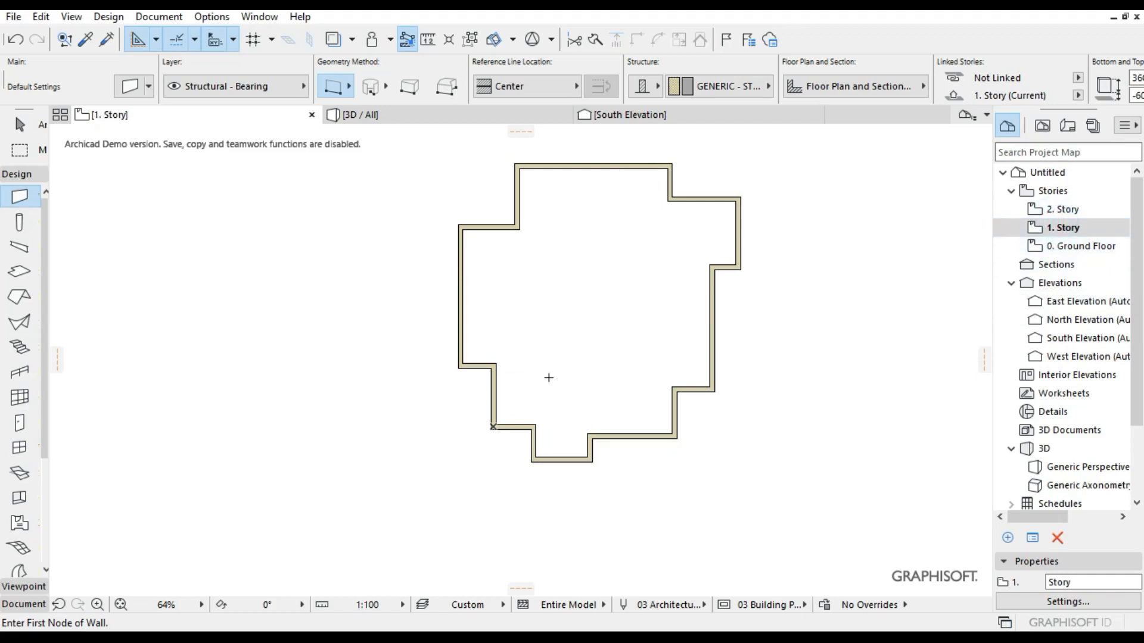
pyautogui.scroll(2, 574, 393)
pyautogui.scroll(-2, 579, 407)
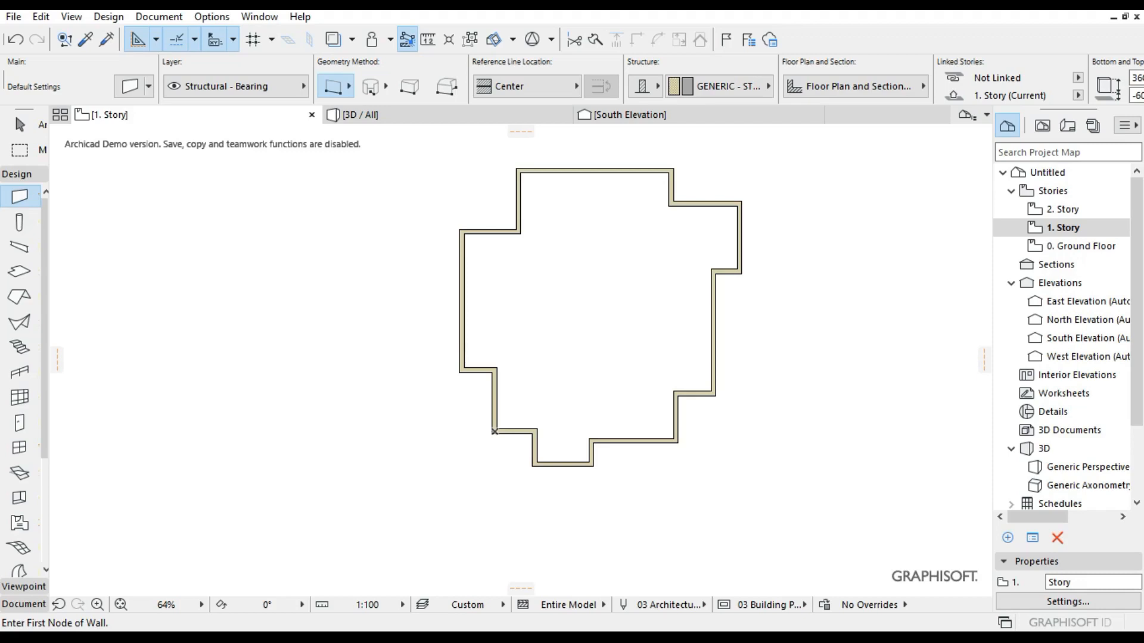
pyautogui.hotkey('ctrl', 't')
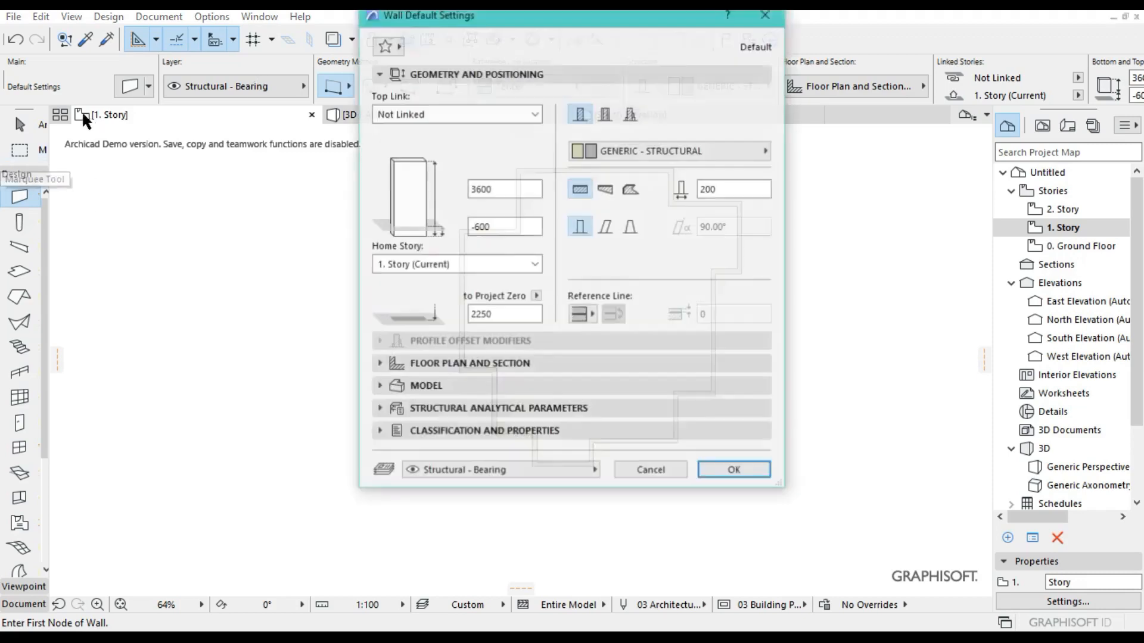
pyautogui.click(523, 189)
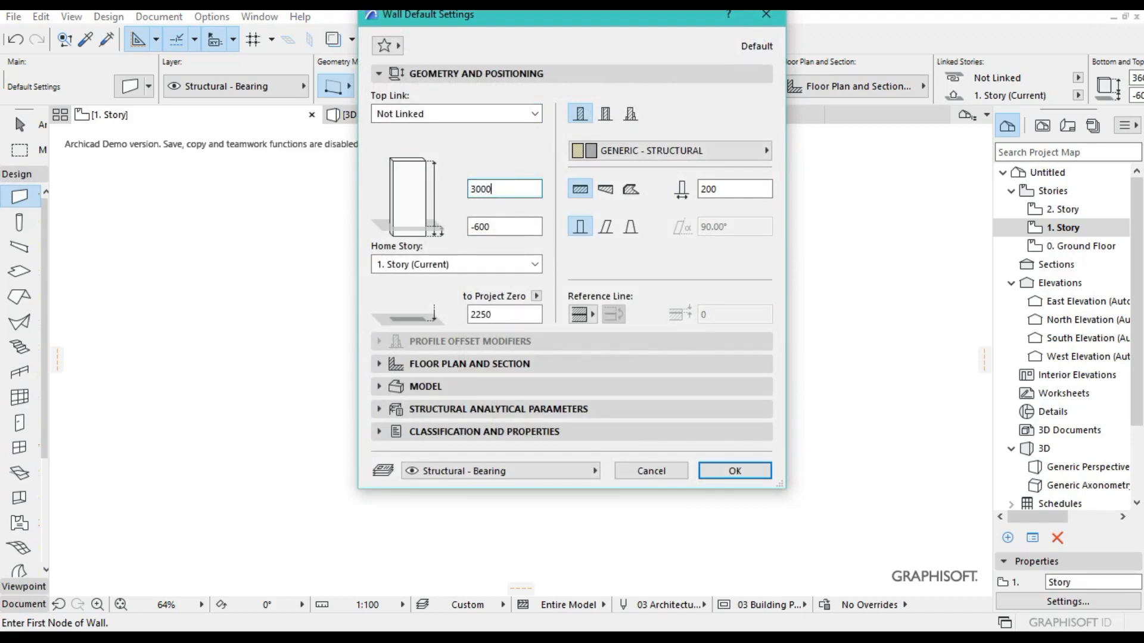
pyautogui.click(495, 227)
pyautogui.press('BackSpace')
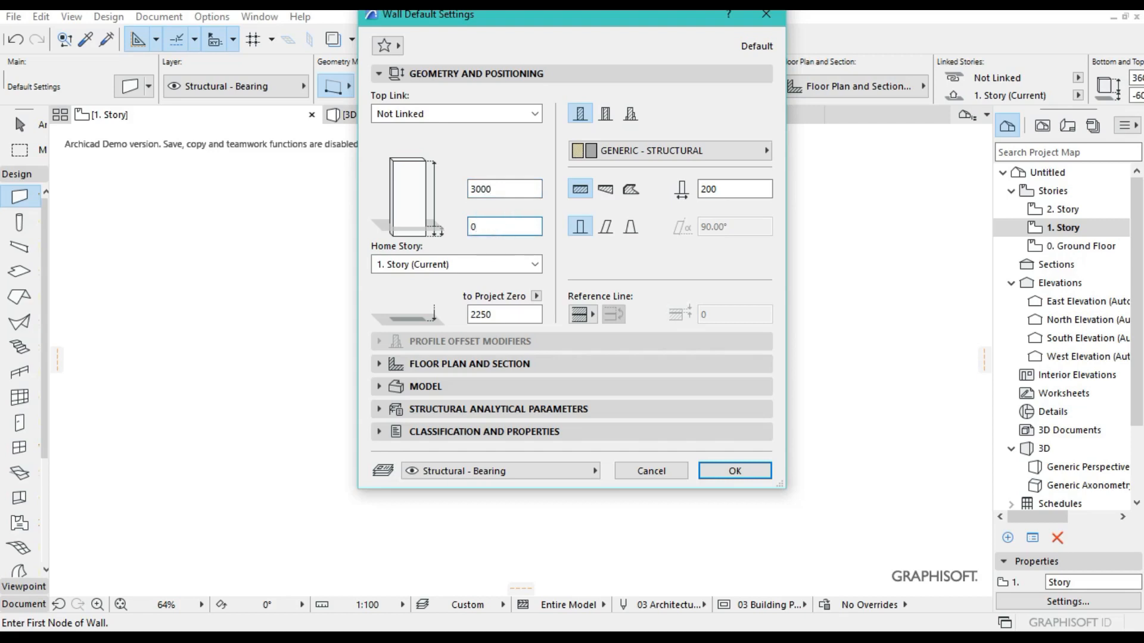
pyautogui.click(714, 468)
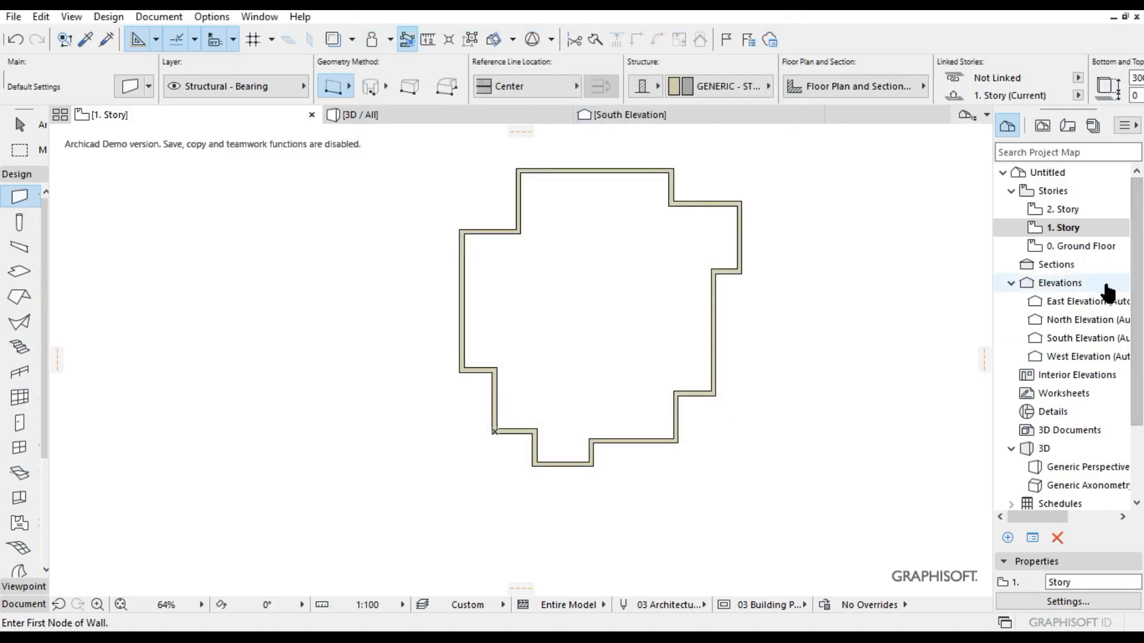
# Draw a horizontal wall leftward from the right exterior corner, and a vertical wall up to it from the corner beside the lower recess
pyautogui.click(716, 272)
pyautogui.click(566, 272)
pyautogui.click(591, 442)
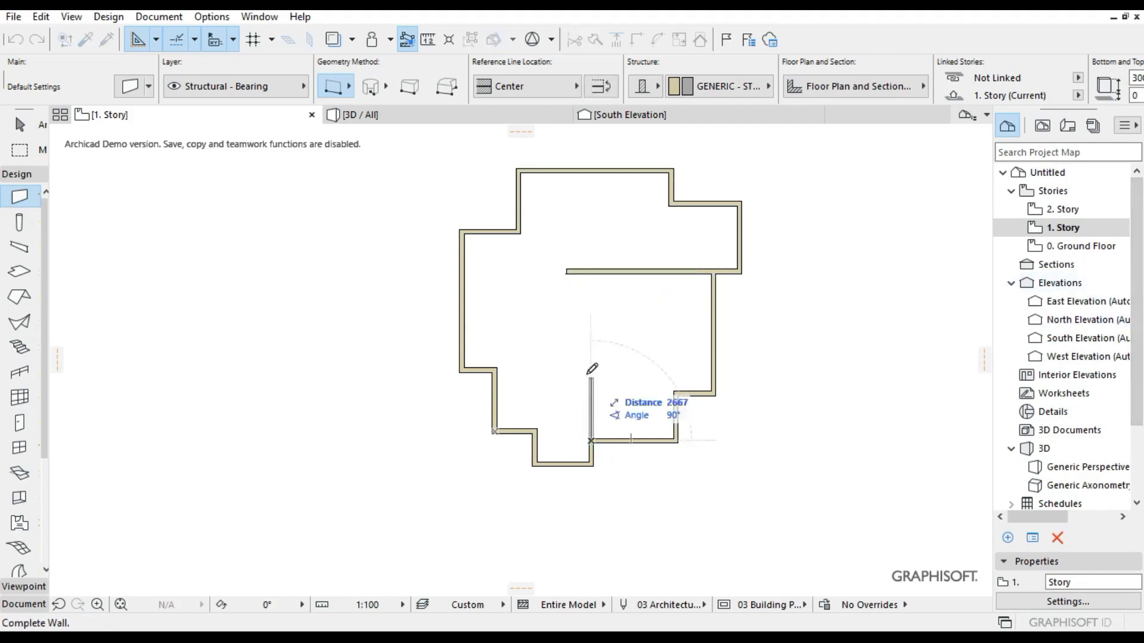
pyautogui.click(591, 271)
# Enclose the upper-left room by drawing a wall from the exterior corner rightward, down, and back to the left exterior wall
pyautogui.click(520, 231)
pyautogui.click(563, 231)
pyautogui.click(563, 231)
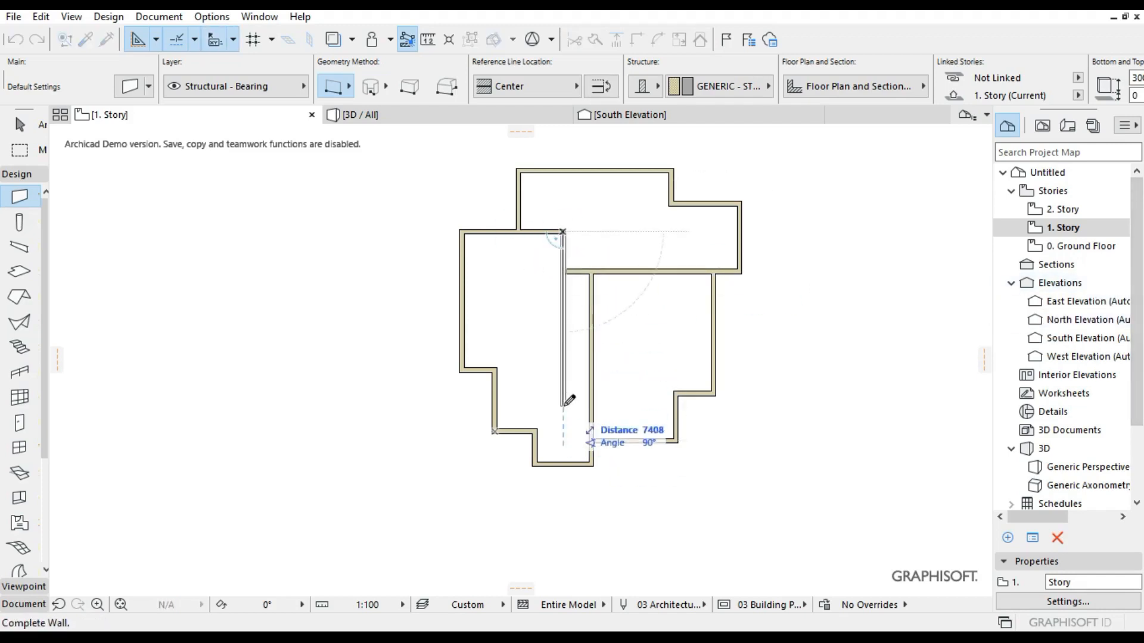
pyautogui.click(563, 314)
pyautogui.click(563, 314)
pyautogui.click(464, 314)
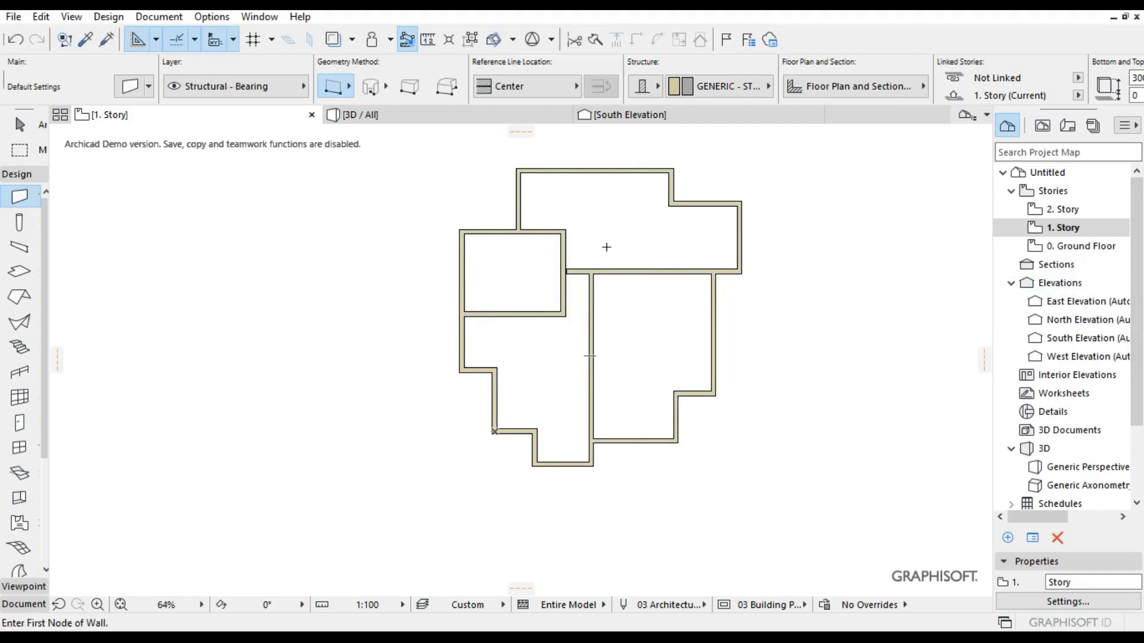
# Enclose the small lower-left room with a vertical wall up from the recess corner and a horizontal wall from the adjacent exterior corner
pyautogui.scroll(2, 579, 430)
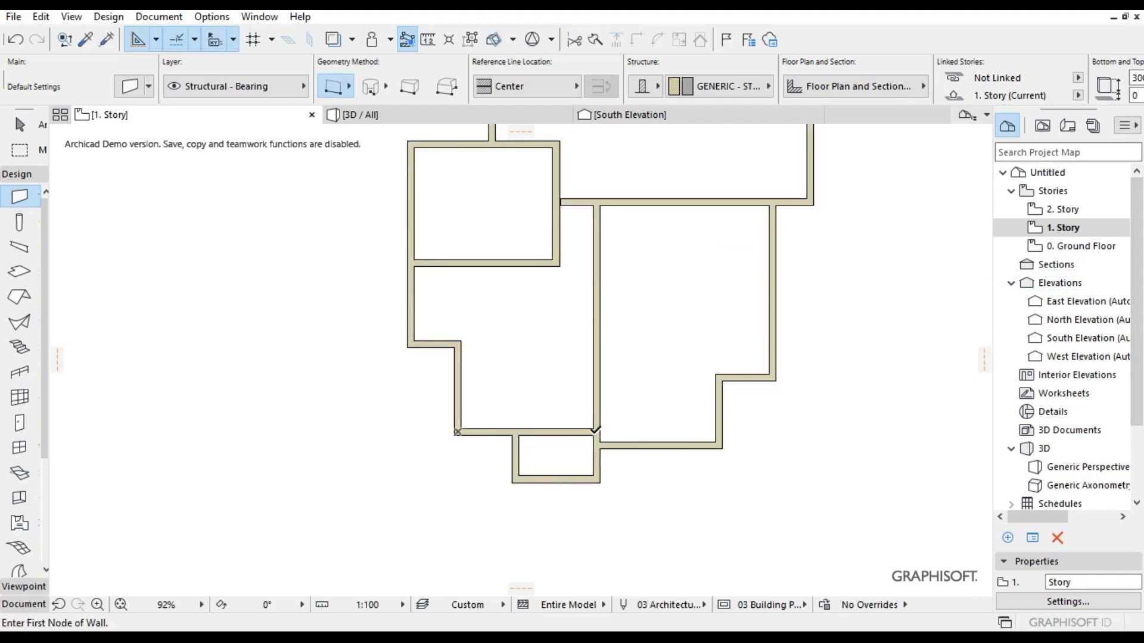
pyautogui.click(513, 432)
pyautogui.click(514, 343)
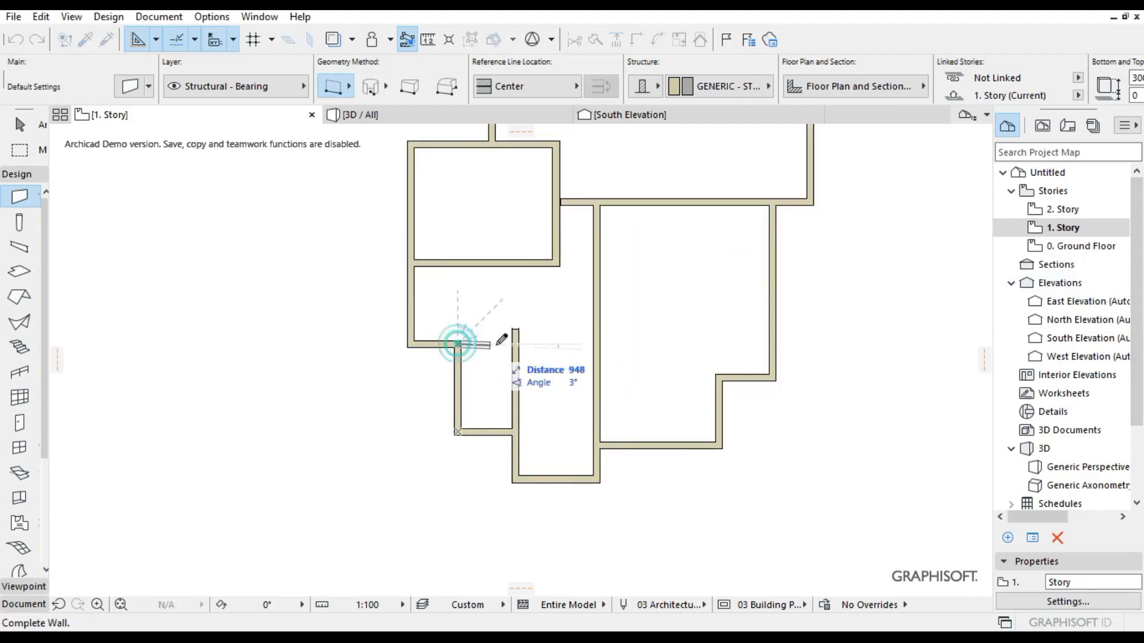
pyautogui.doubleClick(459, 344)
pyautogui.scroll(-2, 534, 329)
pyautogui.press('Escape')
# Draw a vertical wall from the upper-left room's corner up to the top exterior wall, and stretch the middle horizontal wall to meet that room's wall
pyautogui.click(549, 256)
pyautogui.click(549, 200)
pyautogui.click(548, 139)
pyautogui.press('Escape')
pyautogui.click(620, 239)
pyautogui.click(553, 240)
pyautogui.click(549, 239)
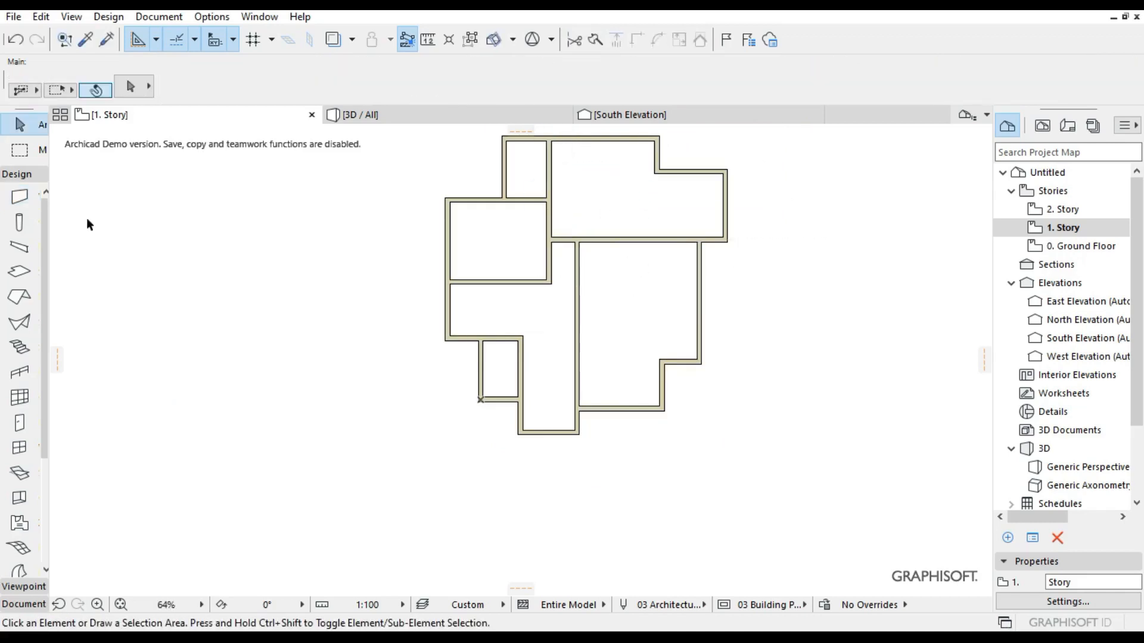
# Enclose a small room at the upper-right exterior corner with a horizontal wall and a vertical wall at a measured distance, trimming the excess end
pyautogui.click(20, 197)
pyautogui.click(657, 172)
pyautogui.click(592, 171)
pyautogui.scroll(3, 667, 141)
pyautogui.press('m')
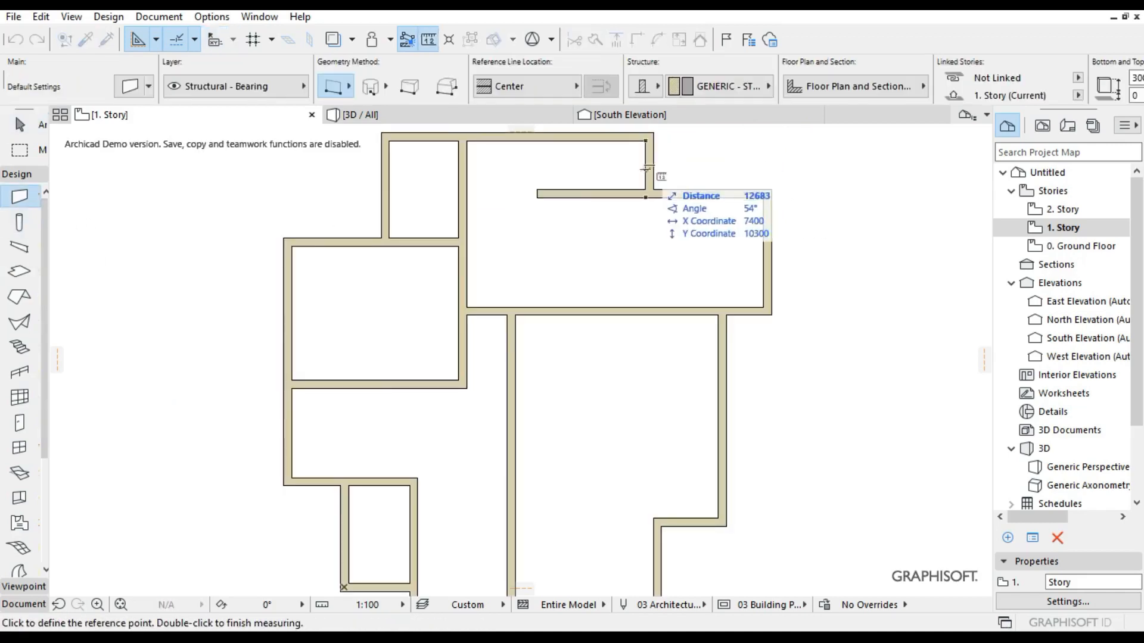
pyautogui.click(649, 190)
pyautogui.click(551, 190)
pyautogui.press('Escape')
pyautogui.click(552, 193)
pyautogui.click(552, 137)
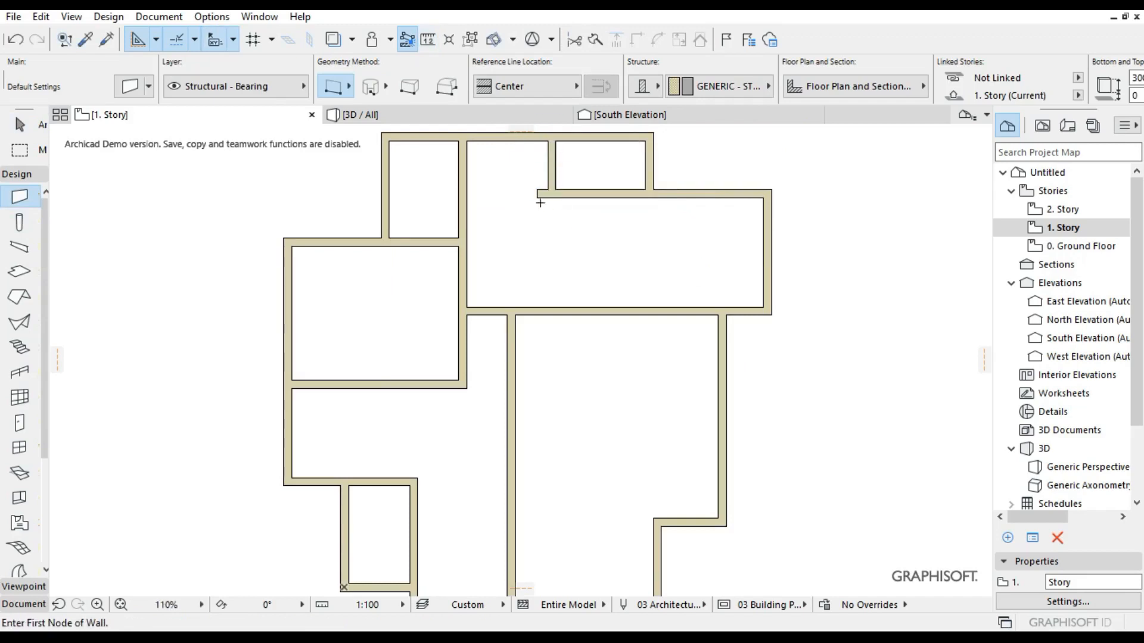
pyautogui.keyDown('ctrl'); pyautogui.click(541, 194); pyautogui.keyUp('ctrl')
# Measure inward from the far right exterior wall and draw a vertical partition there down to the middle horizontal wall
pyautogui.scroll(-1, 611, 208)
pyautogui.scroll(3, 753, 211)
pyautogui.press('m')
pyautogui.click(728, 190)
pyautogui.click(631, 190)
pyautogui.press('Escape')
pyautogui.click(631, 190)
pyautogui.click(631, 347)
# Measure inward from the last partition in the upper-right wing and draw a second vertical partition down to the middle horizontal wall
pyautogui.press('m')
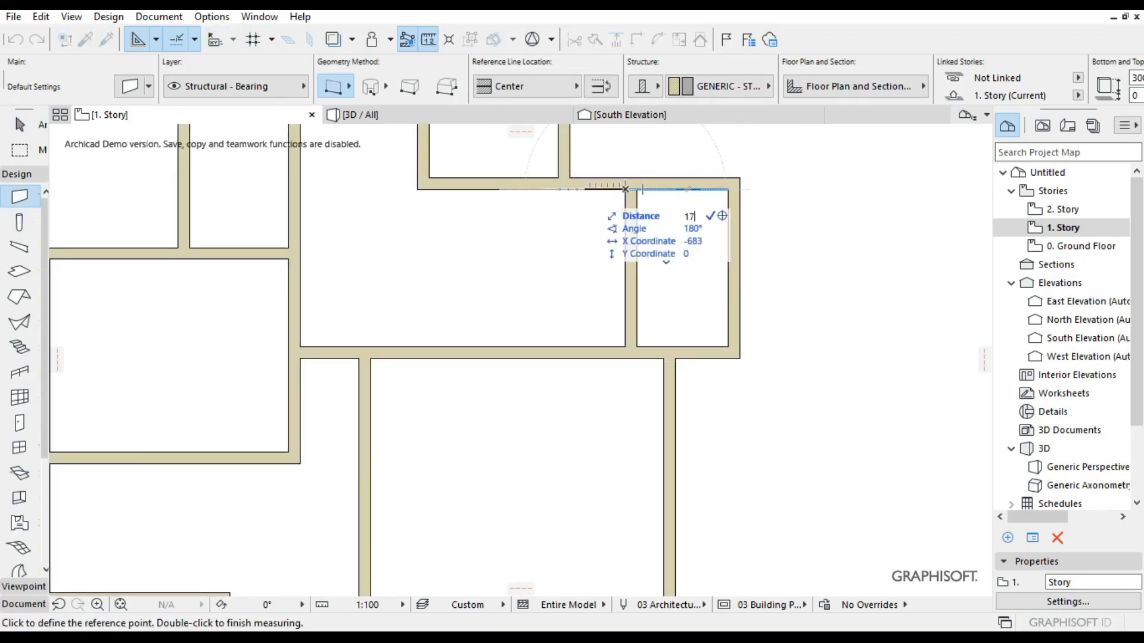
pyautogui.press('Return')
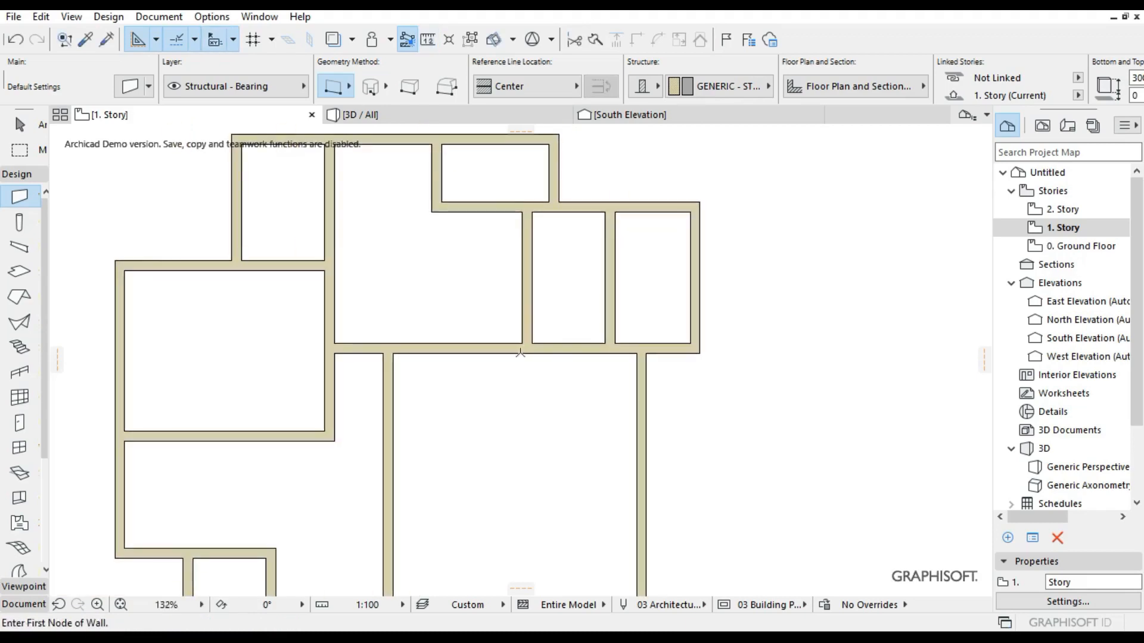
pyautogui.click(121, 605)
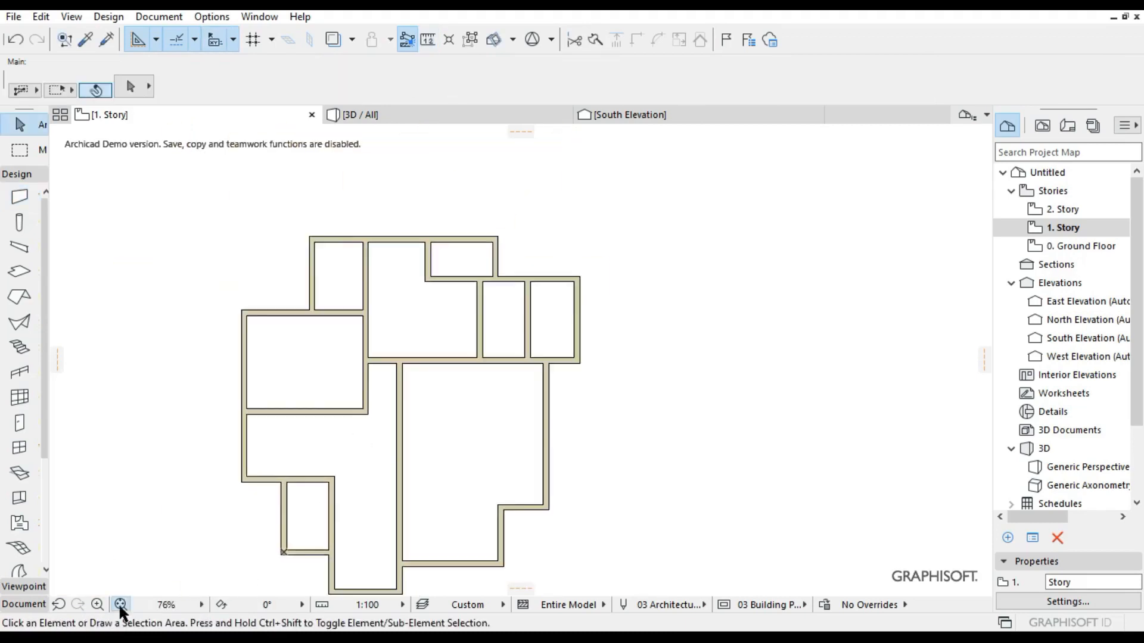
# Draw a horizontal wall from the lower-right recess corner across to the long vertical wall to close off the bottom room
pyautogui.click(119, 609)
pyautogui.press('w')
pyautogui.click(630, 470)
pyautogui.click(512, 469)
# Measure 2000 down from the corner of the long vertical wall and middle horizontal wall, and draw a horizontal wall from there into the large room
pyautogui.scroll(2, 601, 303)
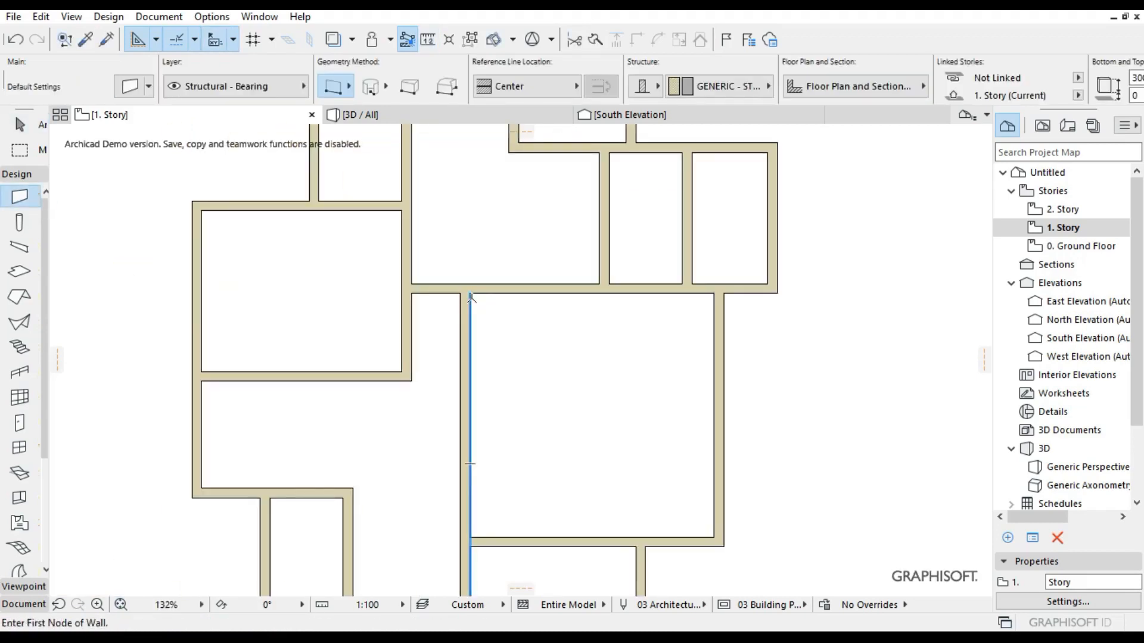
pyautogui.press('m')
pyautogui.click(470, 294)
pyautogui.write('2000')
pyautogui.press('Return')
pyautogui.click(616, 391)
# Stretch the vertical partition above the large room down to meet the new horizontal wall, enclosing a small room
pyautogui.press('w')
pyautogui.click(603, 289)
pyautogui.click(604, 288)
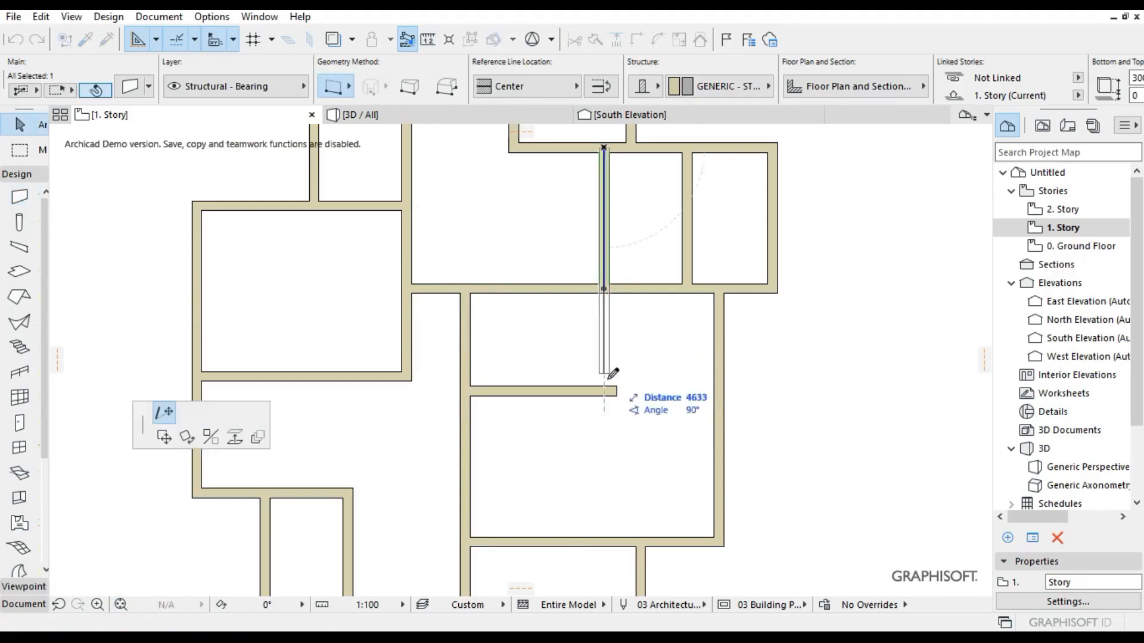
pyautogui.click(605, 391)
pyautogui.press('Escape')
pyautogui.scroll(-3, 612, 393)
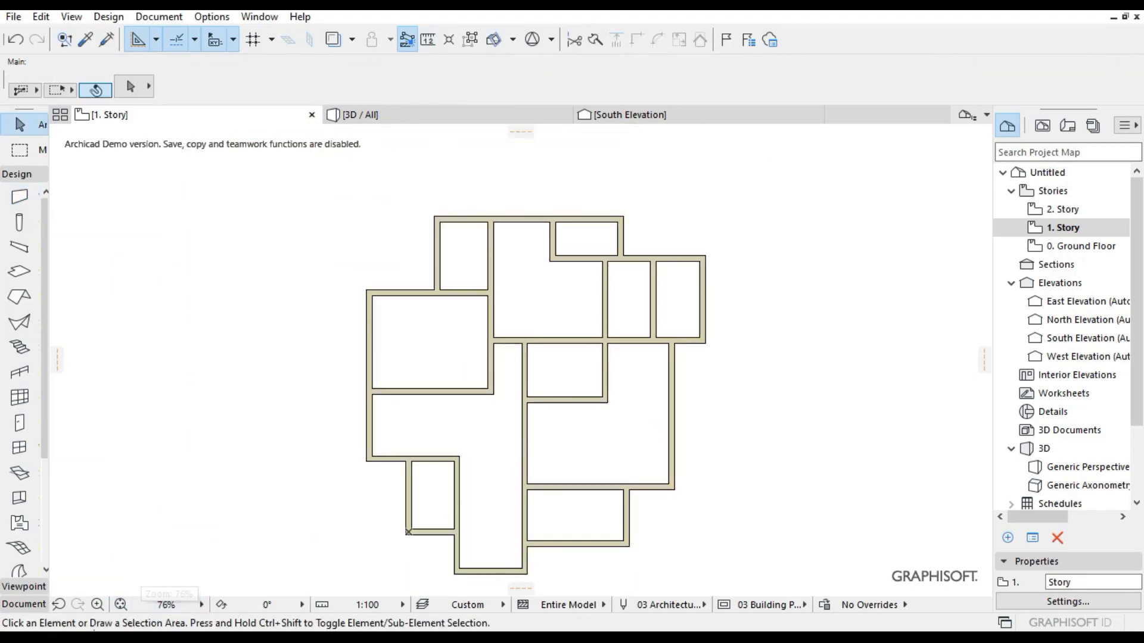
pyautogui.click(120, 605)
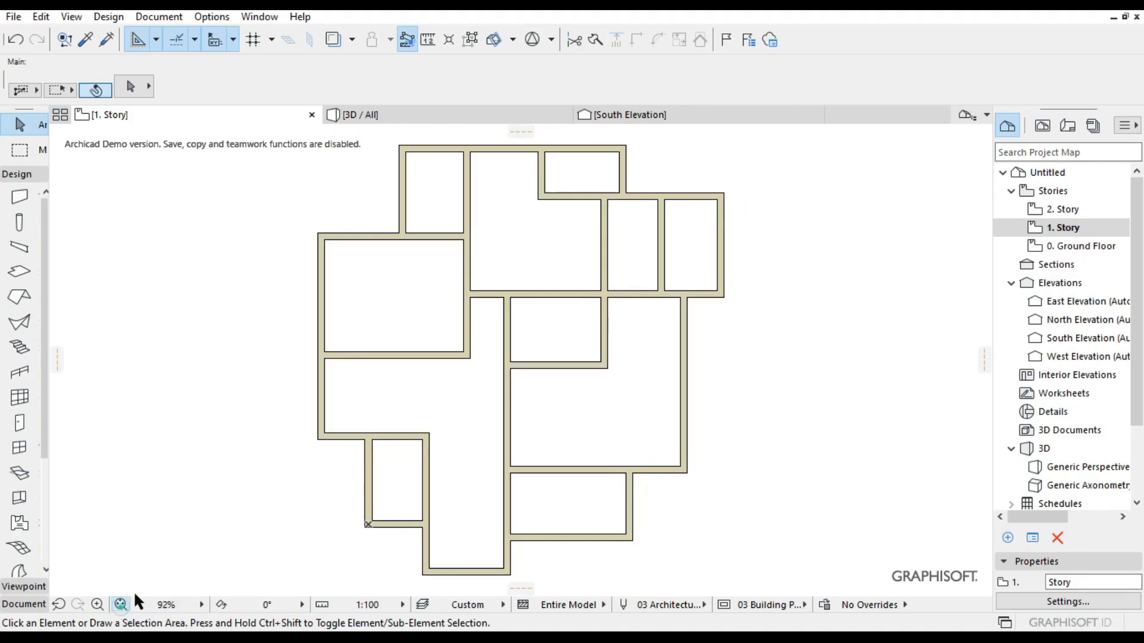
# For ground floor doors, choose Door with Transom 26 from Hinged Doors 26 as the default and set its sill to 0
pyautogui.click(458, 263)
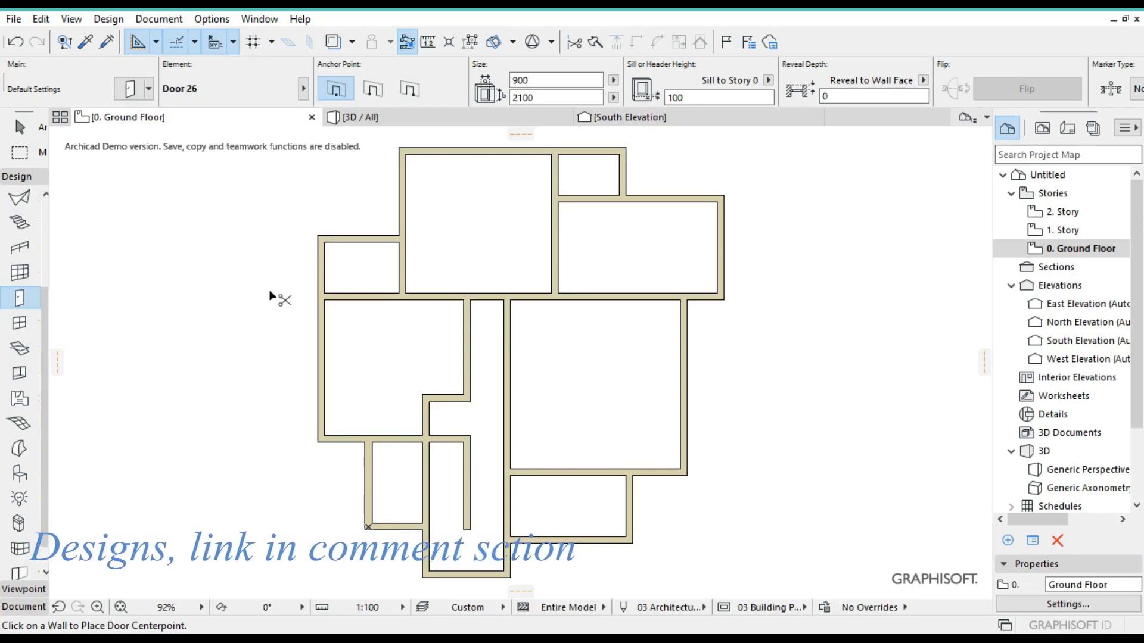
pyautogui.hotkey('ctrl', 't')
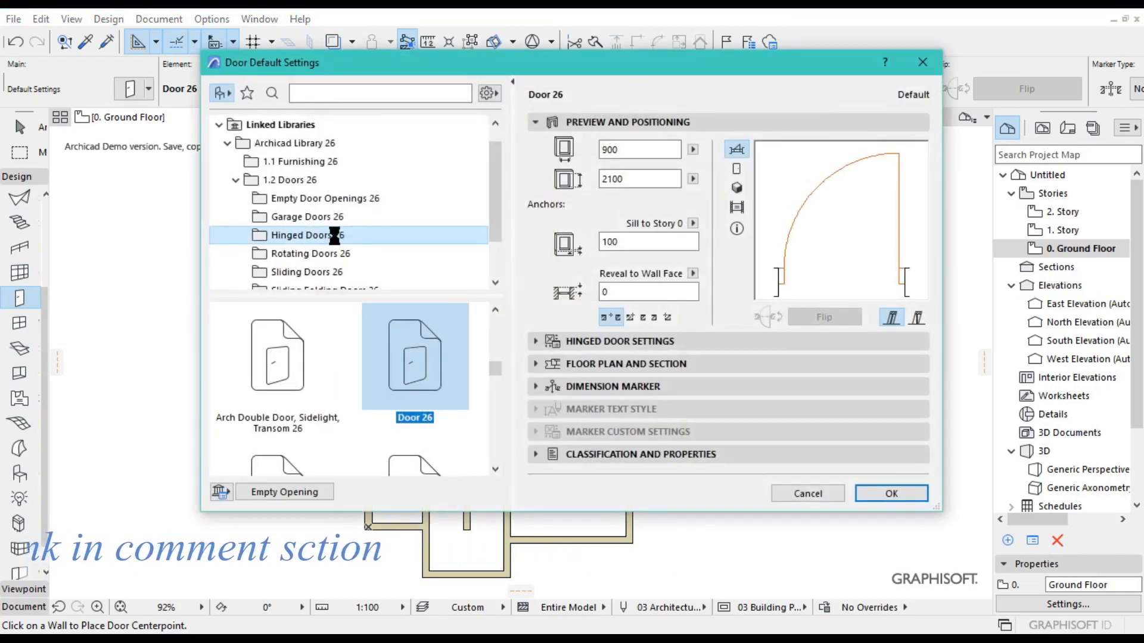
pyautogui.scroll(-5, 391, 385)
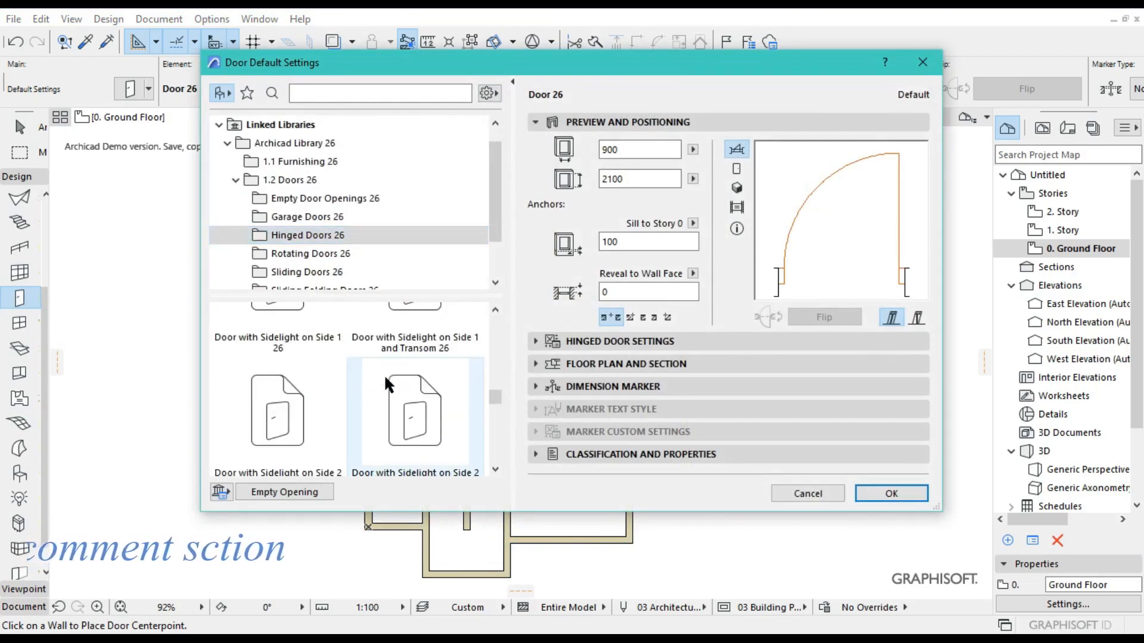
pyautogui.scroll(-6, 388, 384)
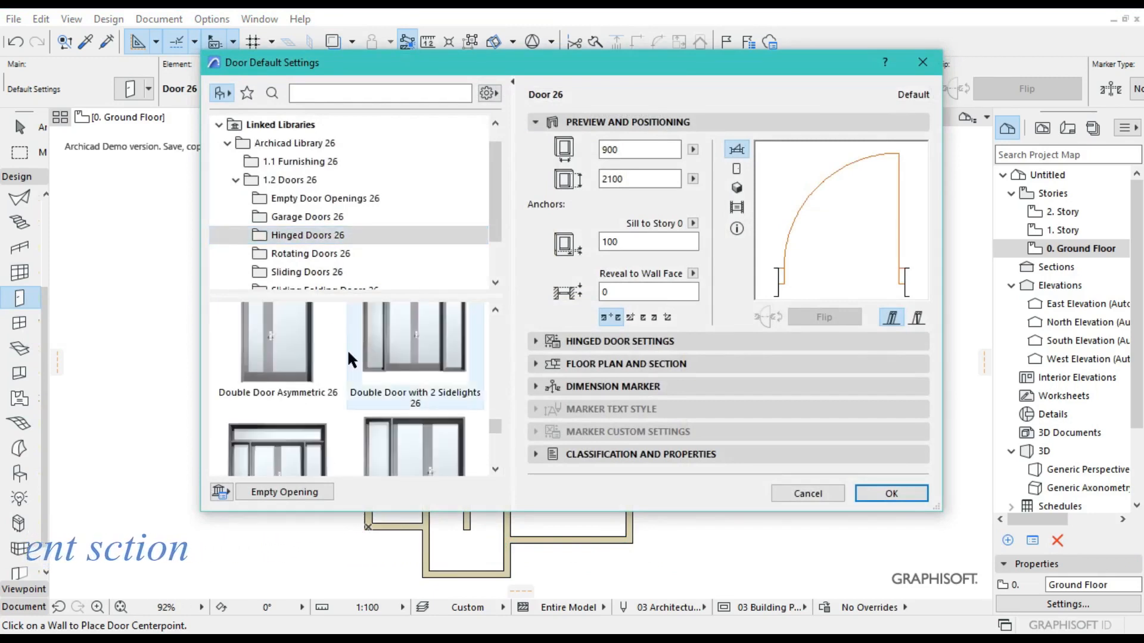
pyautogui.scroll(-4, 347, 348)
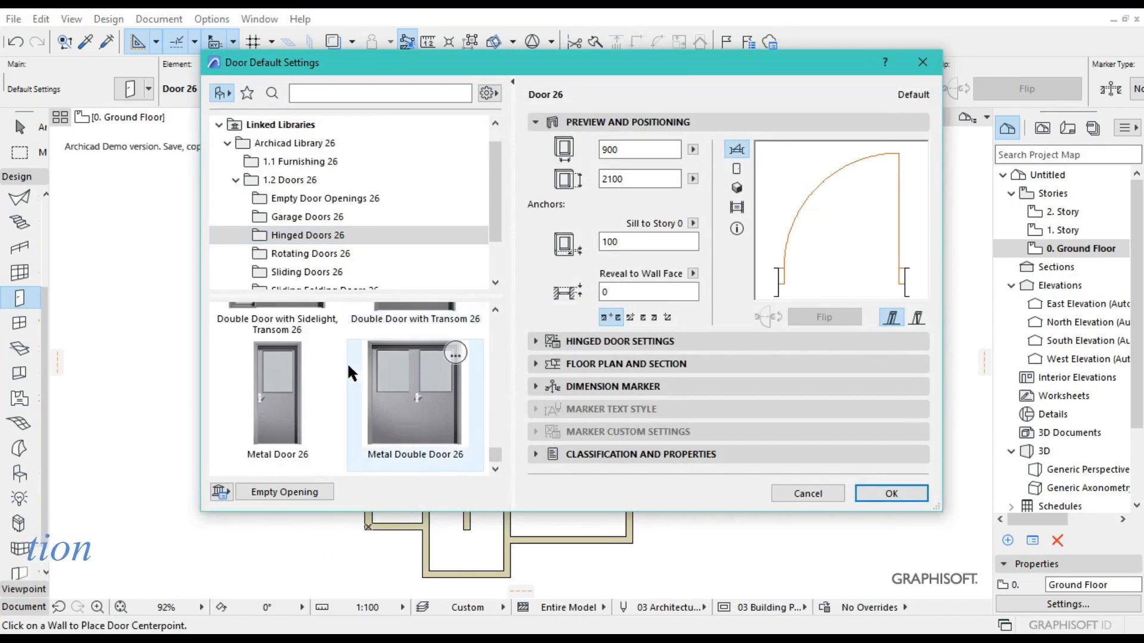
pyautogui.scroll(10, 349, 363)
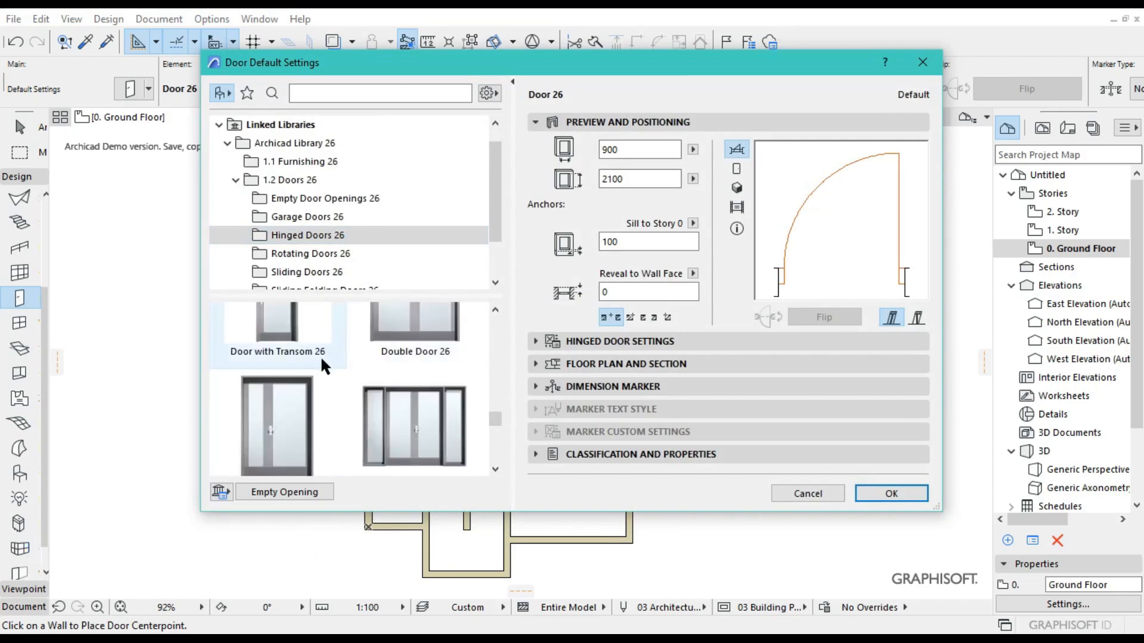
pyautogui.scroll(1, 322, 364)
pyautogui.click(287, 331)
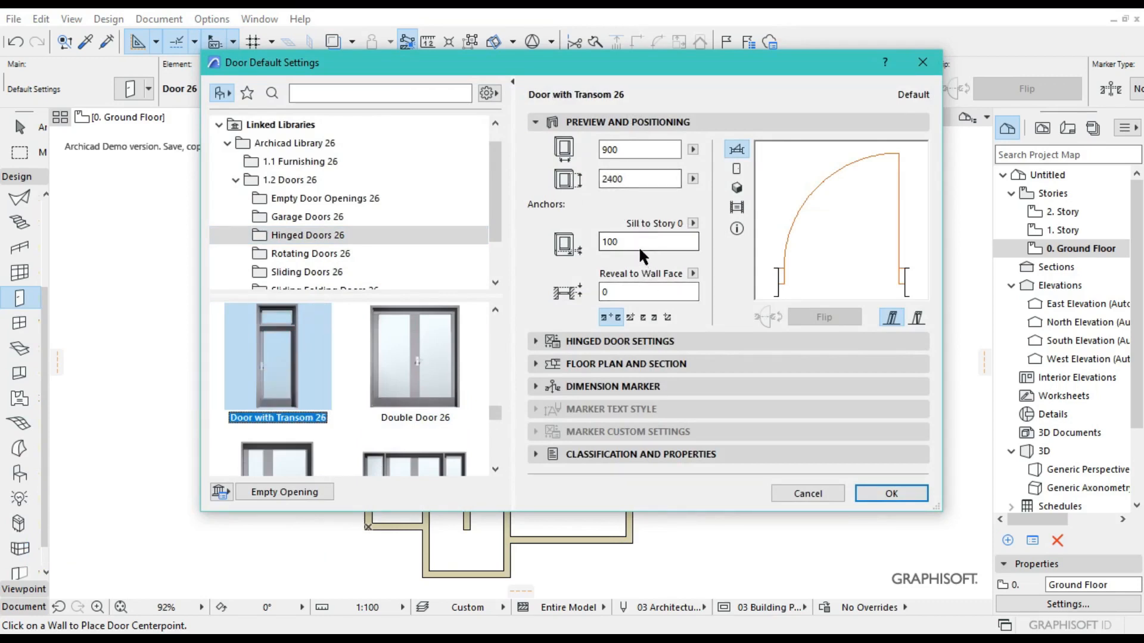
pyautogui.click(640, 242)
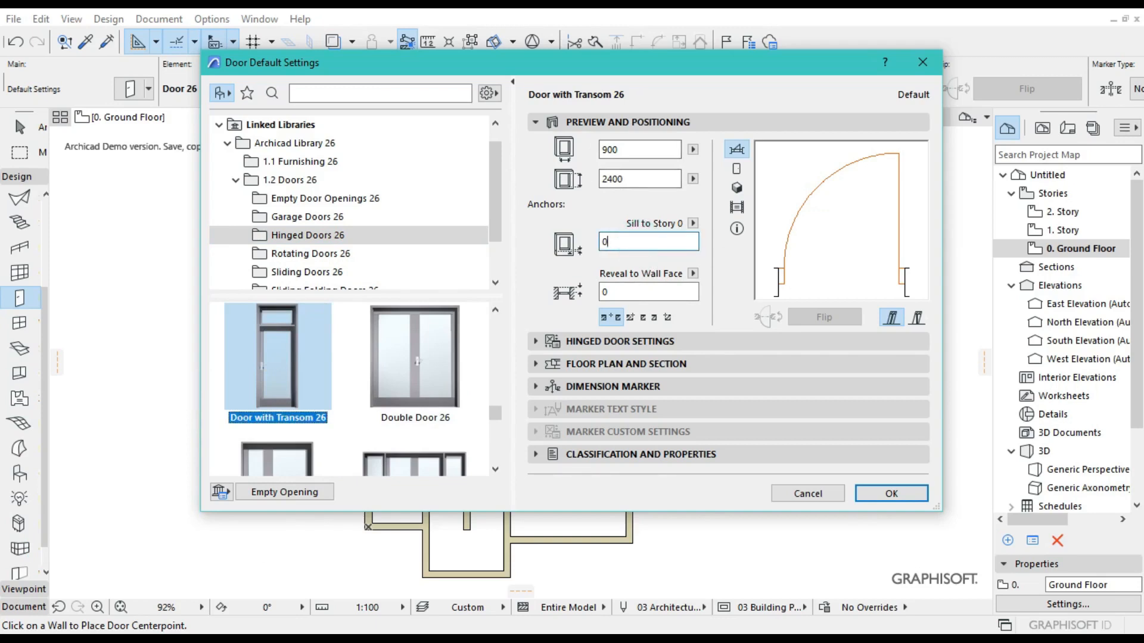
# Set the default door's leaf design to Style 6
pyautogui.click(663, 341)
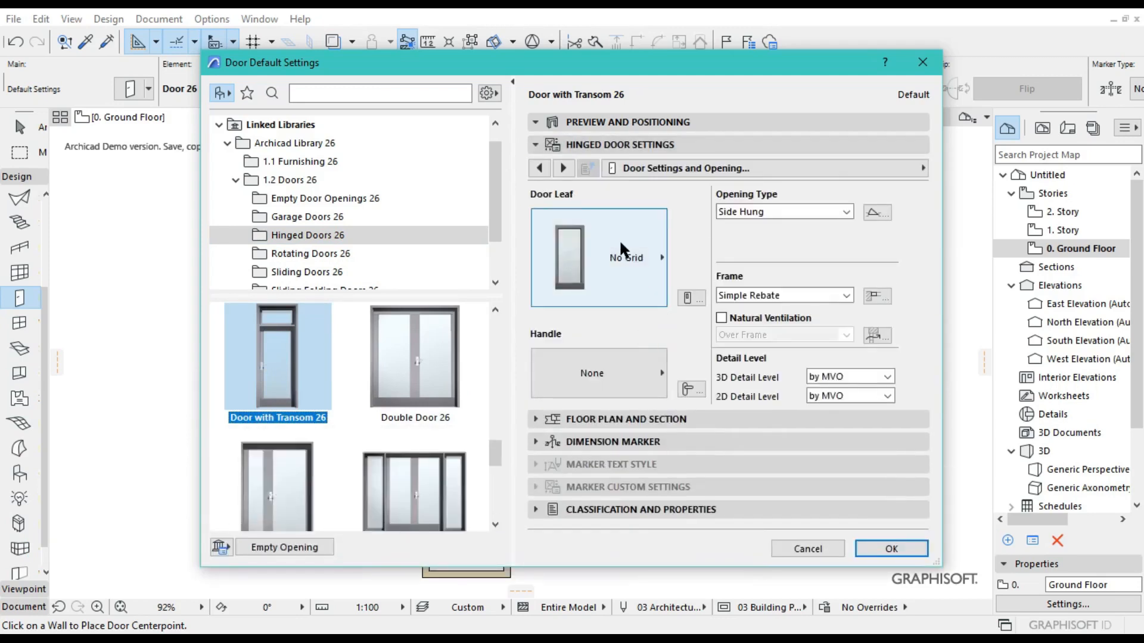
pyautogui.click(618, 248)
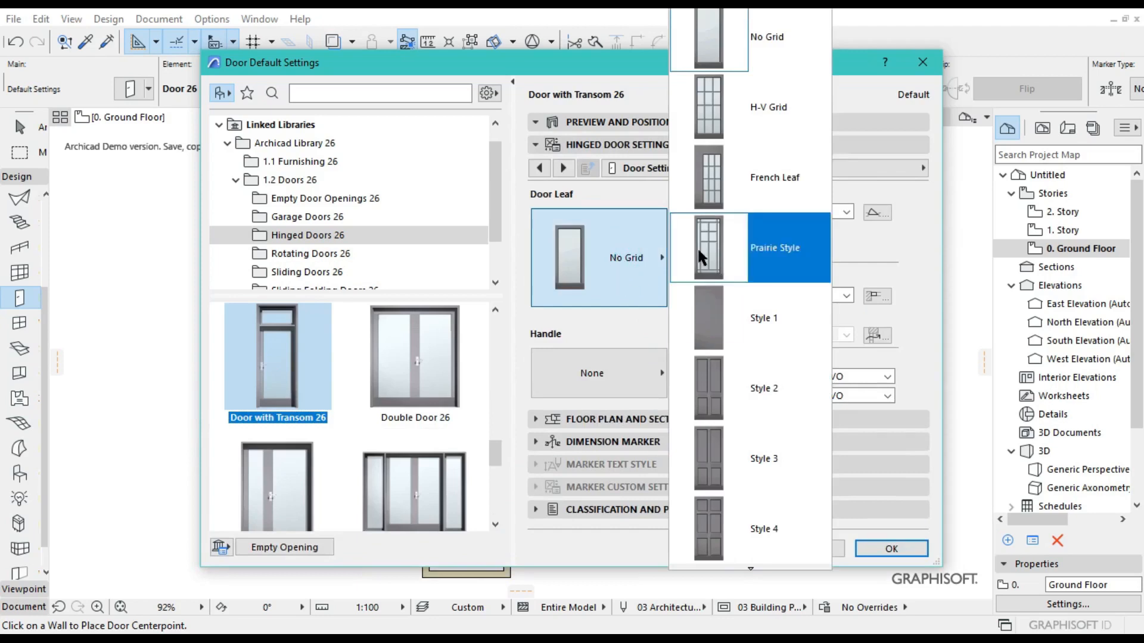
pyautogui.scroll(-2, 728, 385)
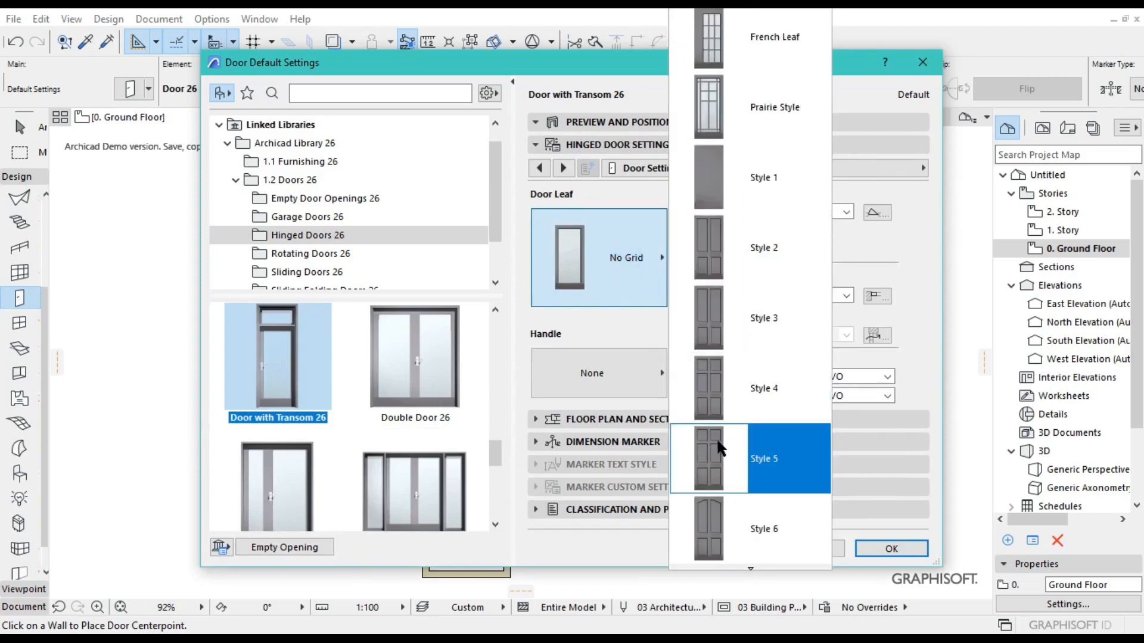
pyautogui.click(722, 447)
pyautogui.click(654, 289)
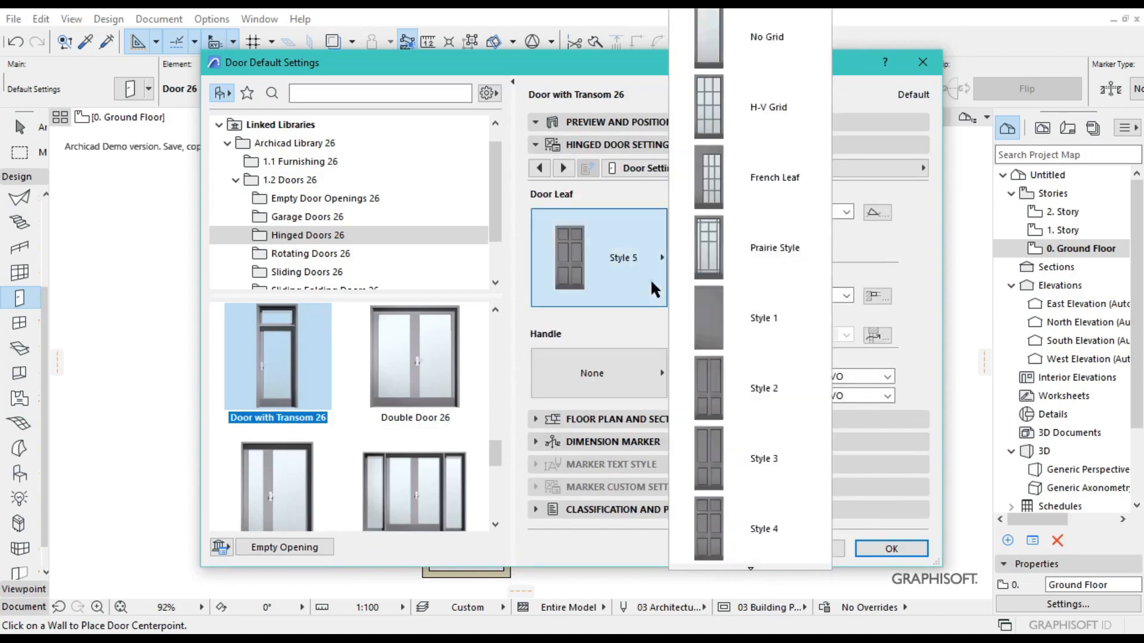
pyautogui.scroll(-2, 725, 455)
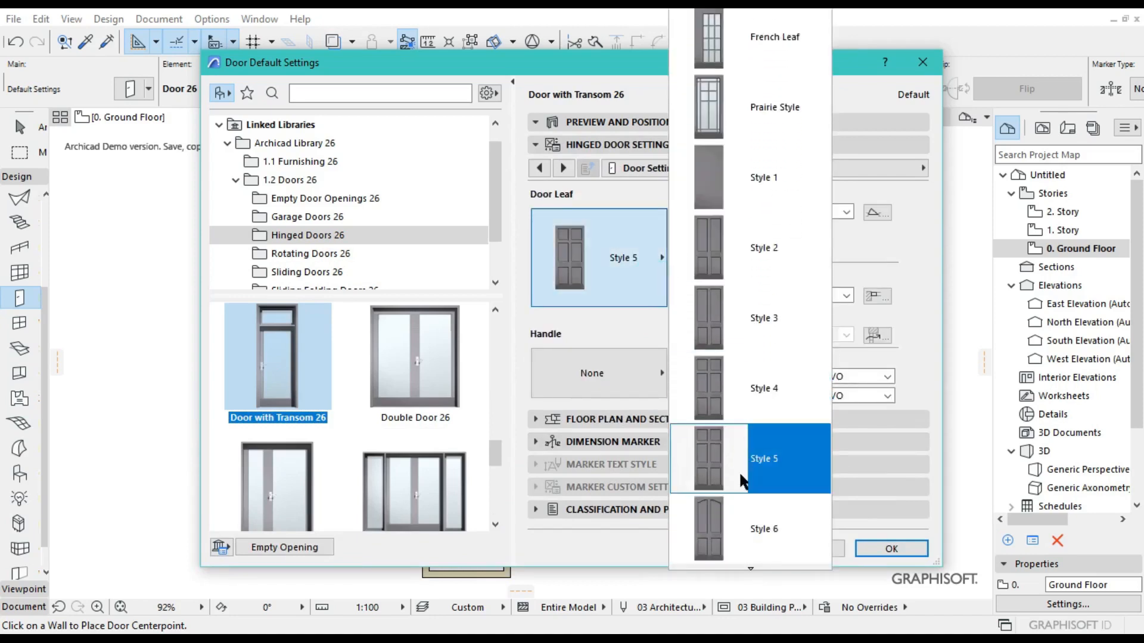
pyautogui.scroll(-1, 734, 480)
pyautogui.click(724, 457)
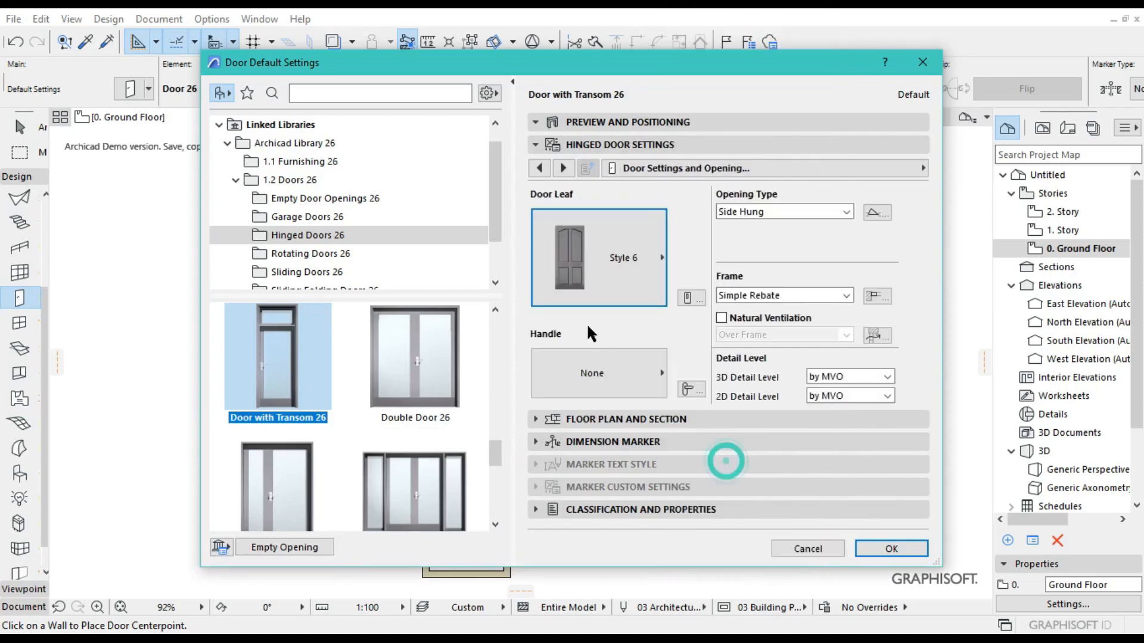
# Fit the default door with Handle 5
pyautogui.click(609, 367)
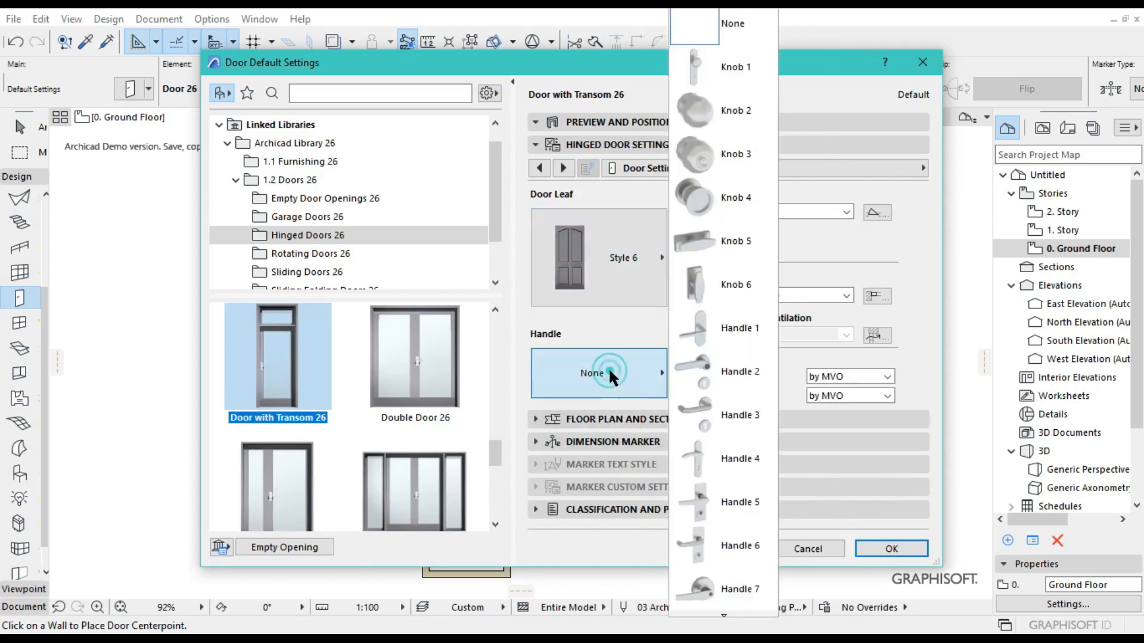
pyautogui.scroll(-2, 723, 363)
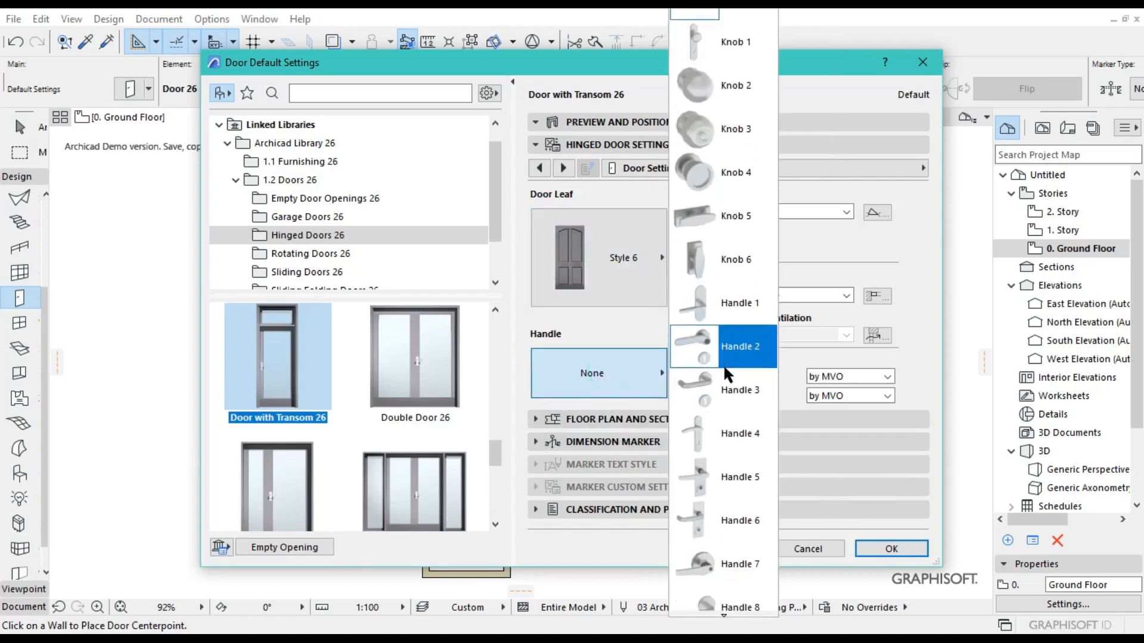
pyautogui.click(701, 414)
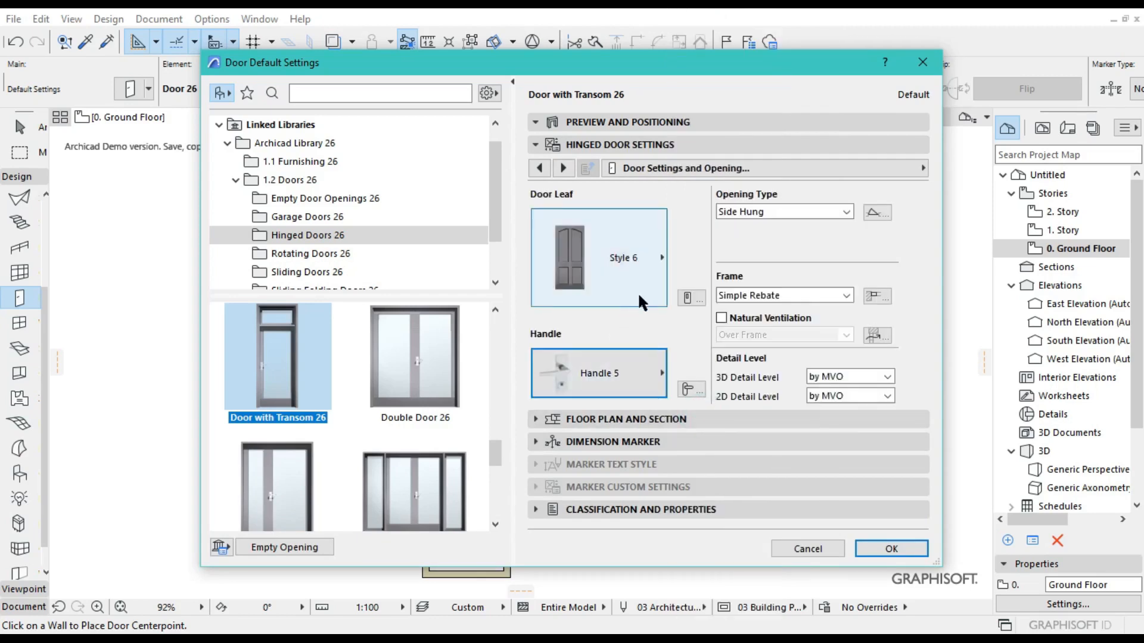
# Override the model view options for the door's 2D and 3D opening lines and turn off the 3D opening line
pyautogui.click(560, 168)
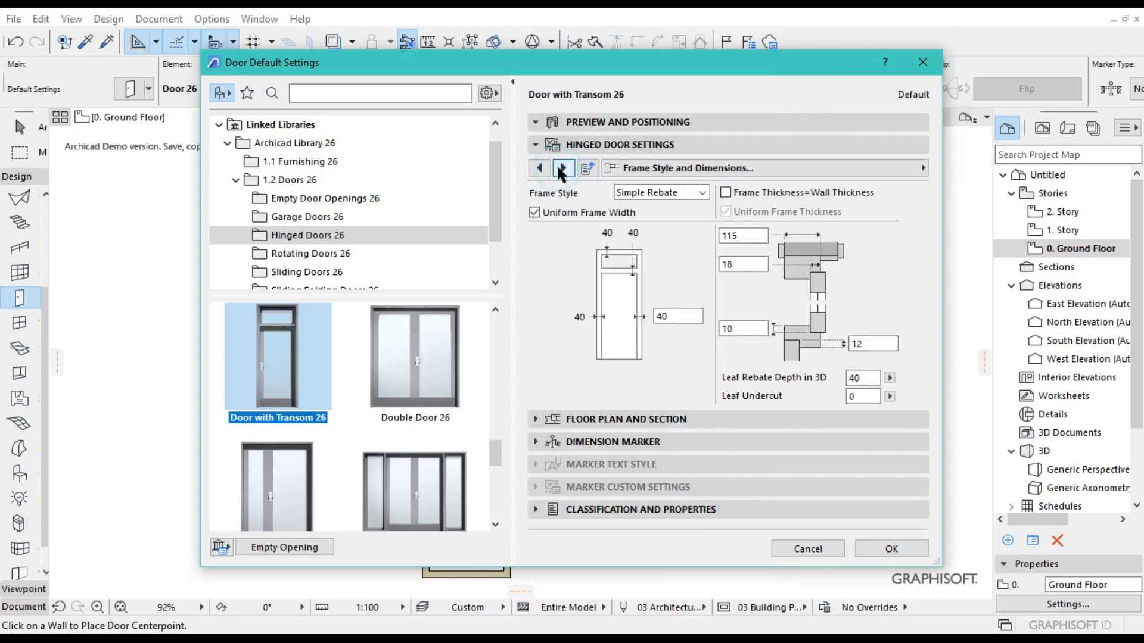
pyautogui.click(560, 168)
pyautogui.click(560, 168)
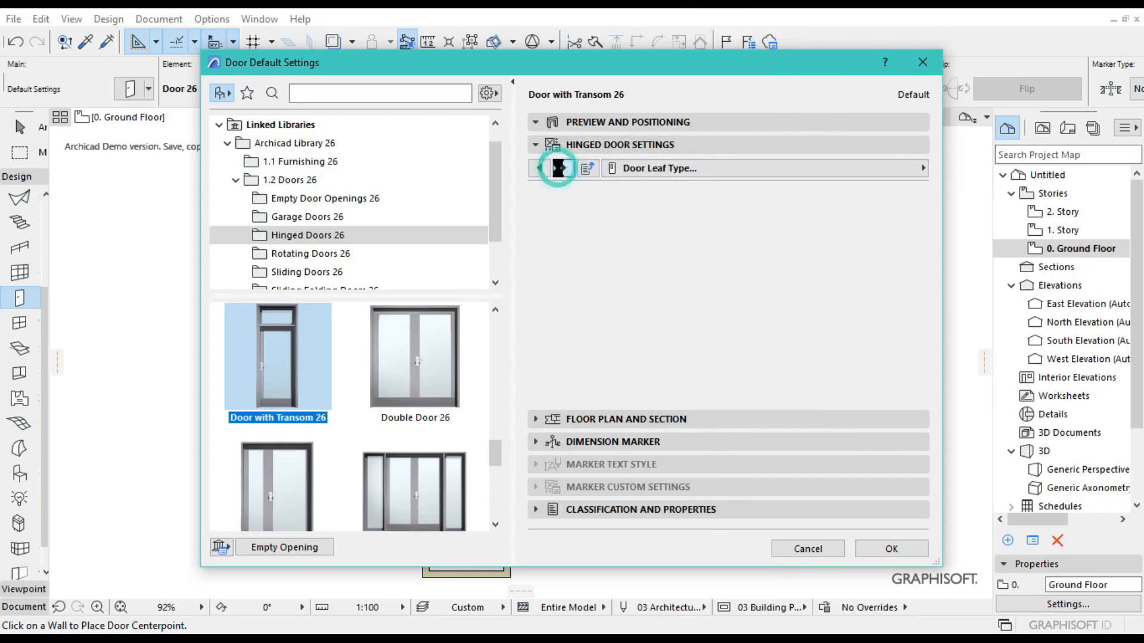
pyautogui.click(559, 168)
pyautogui.click(560, 168)
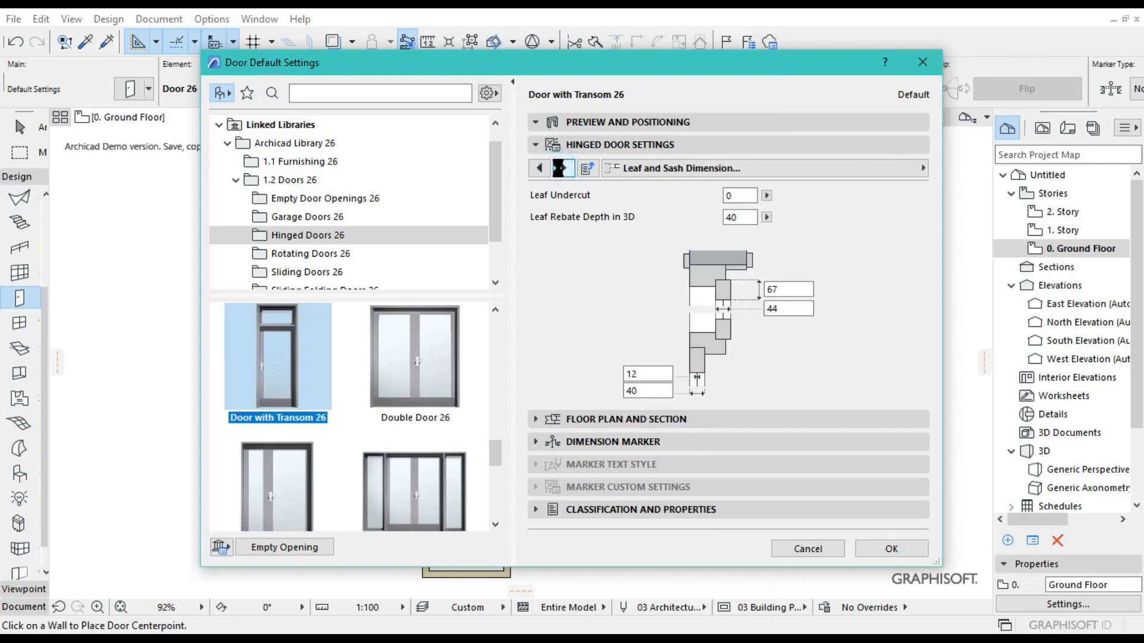
pyautogui.click(560, 168)
pyautogui.click(560, 168)
pyautogui.click(560, 168)
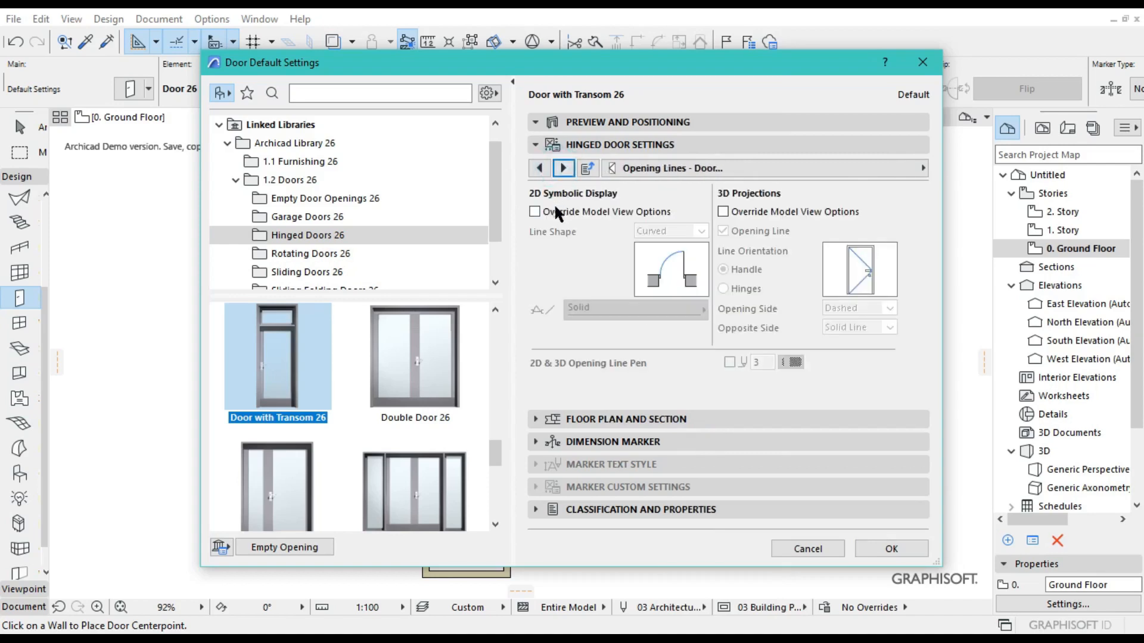
pyautogui.click(537, 210)
pyautogui.click(724, 211)
pyautogui.click(723, 231)
# Override the transom's 3D model view options with its opening line turned off, and enable Uniform Door Surfaces
pyautogui.click(561, 169)
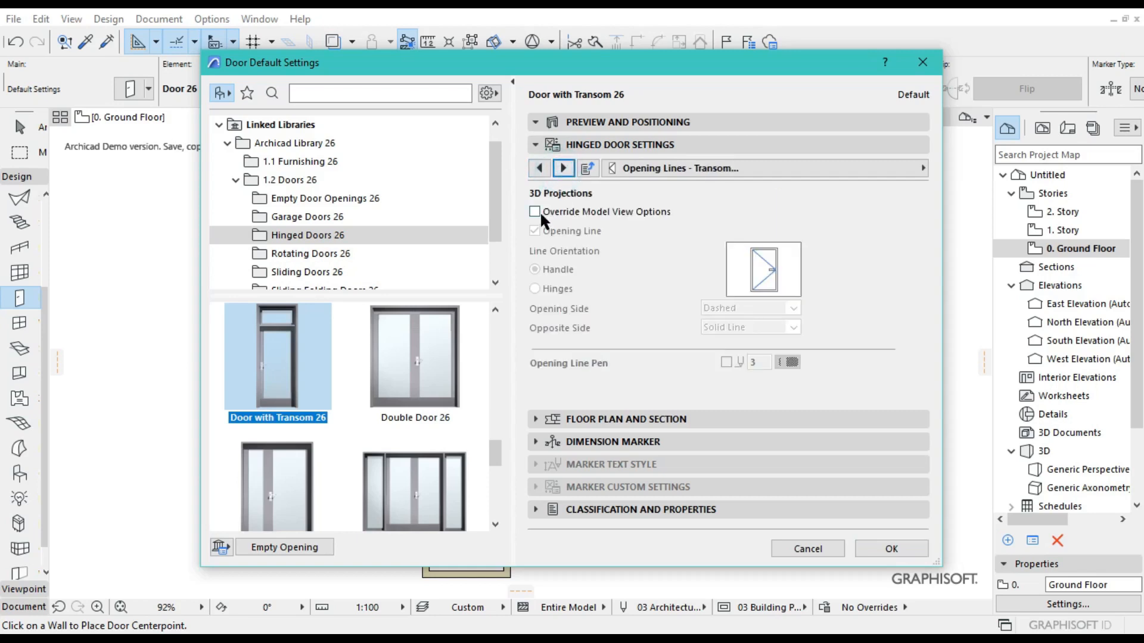
pyautogui.click(535, 212)
pyautogui.click(535, 232)
pyautogui.click(569, 168)
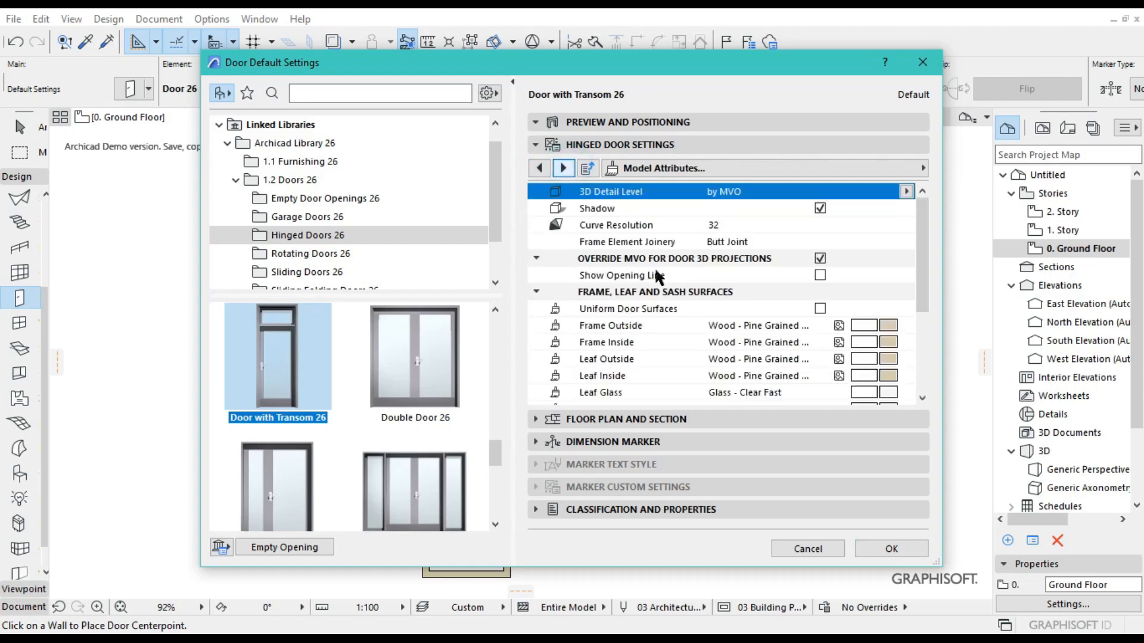
pyautogui.click(819, 309)
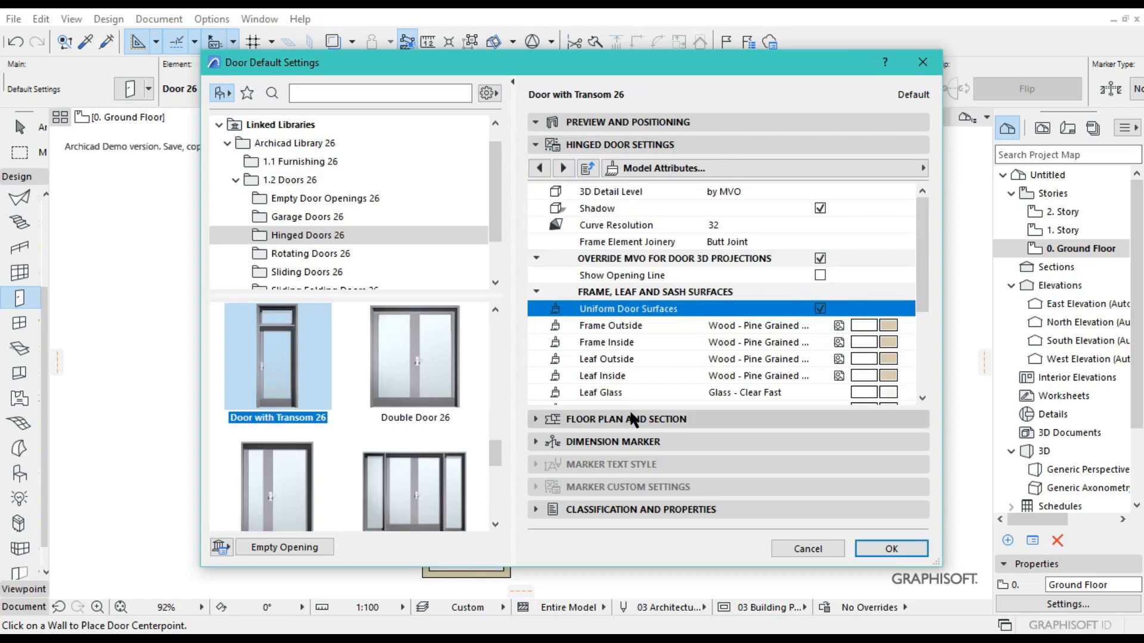
# Override the door's line types and pens for floor plan and section, and set the symbol line pen to 2
pyautogui.click(633, 419)
pyautogui.click(820, 240)
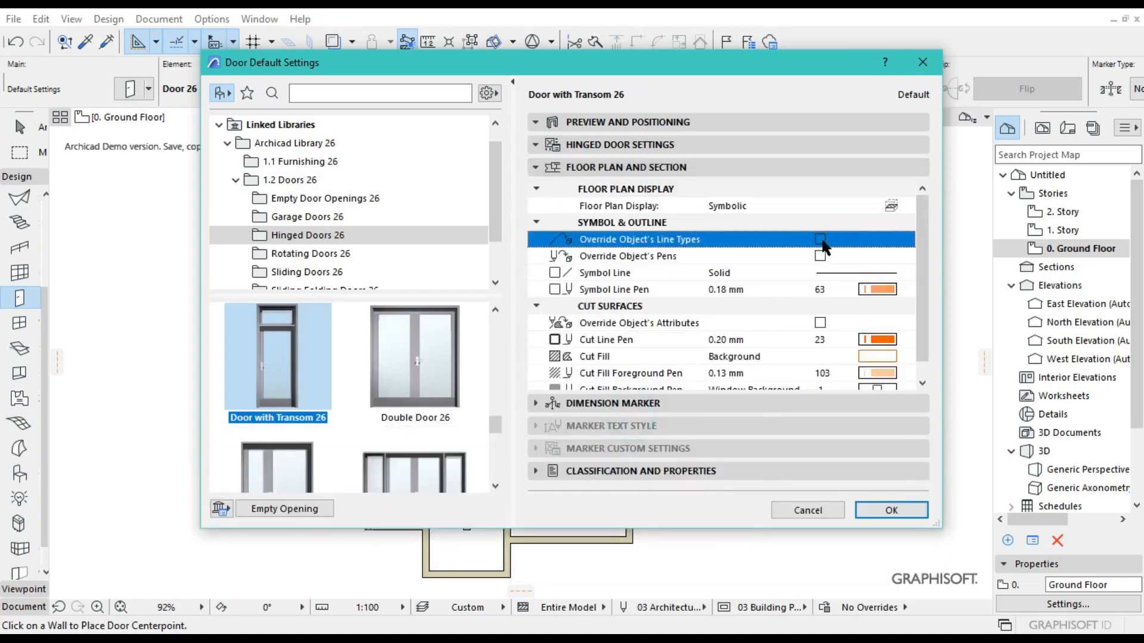
pyautogui.click(820, 255)
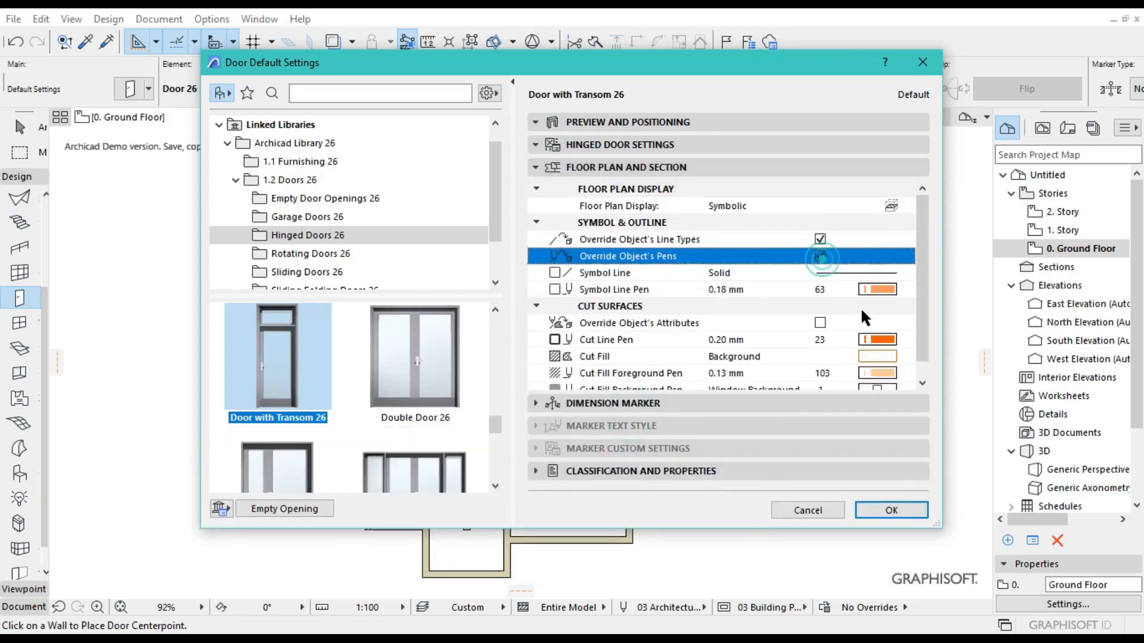
pyautogui.click(832, 288)
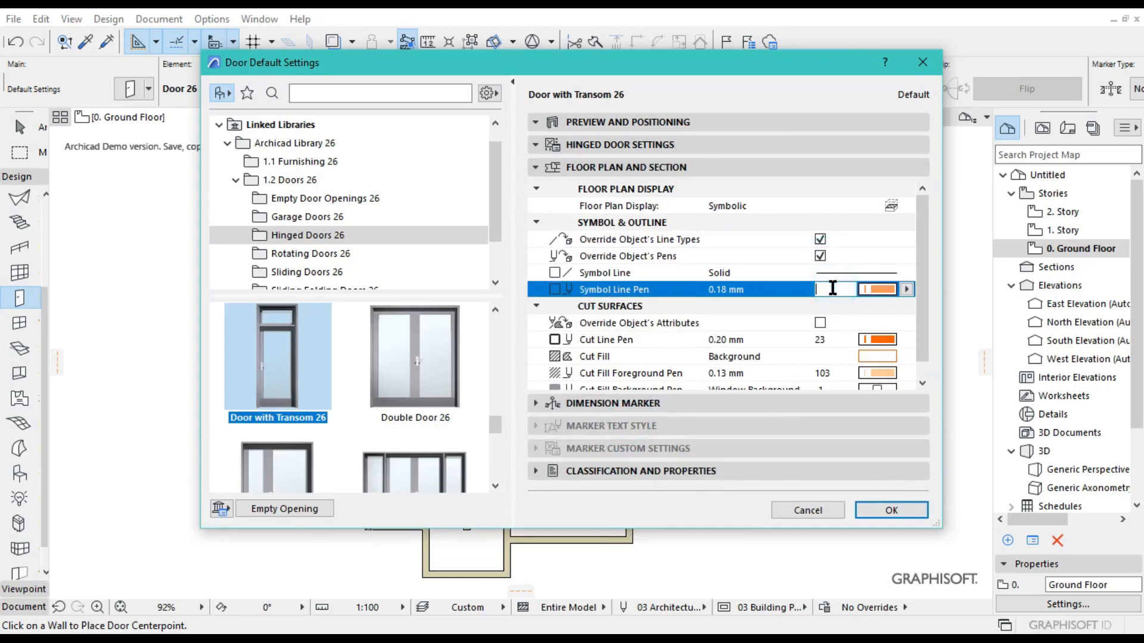
pyautogui.press('Tab')
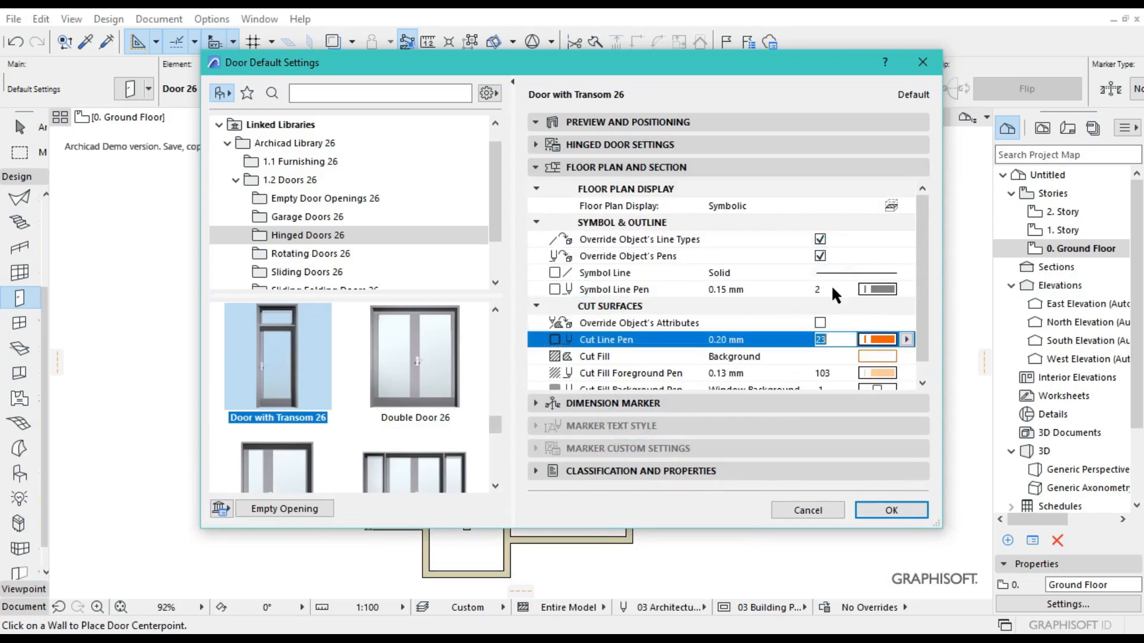
# Set the door's cut line pen and cut fill foreground pen to 2
pyautogui.write('2')
pyautogui.press('Tab')
pyautogui.press('Tab')
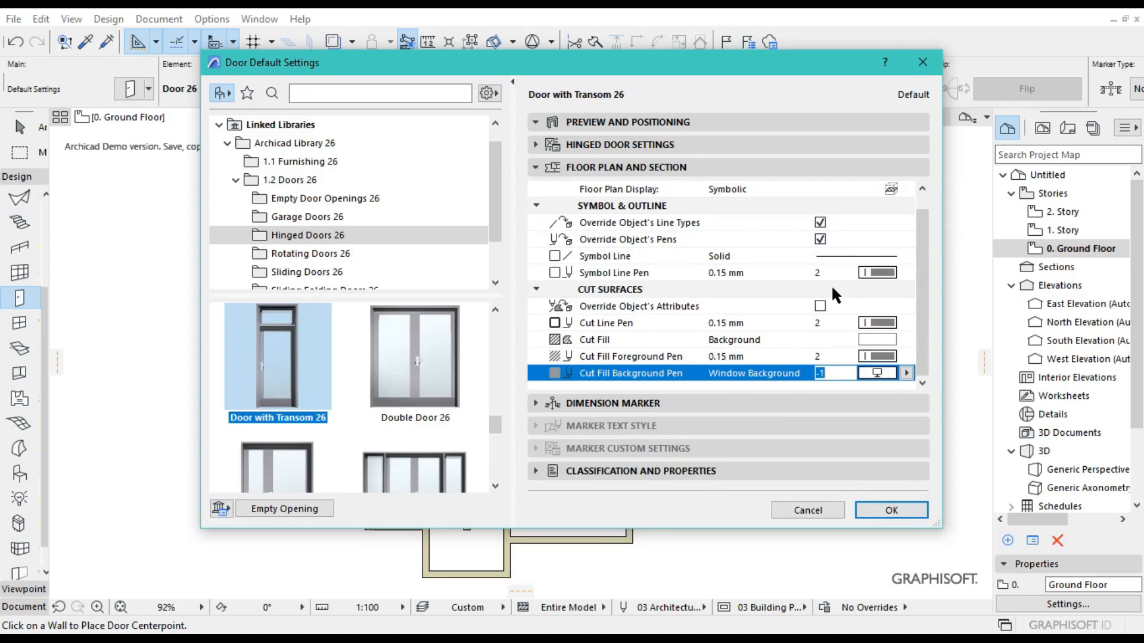
# Set the default door's ID to D-02 and accept the door settings
pyautogui.click(650, 469)
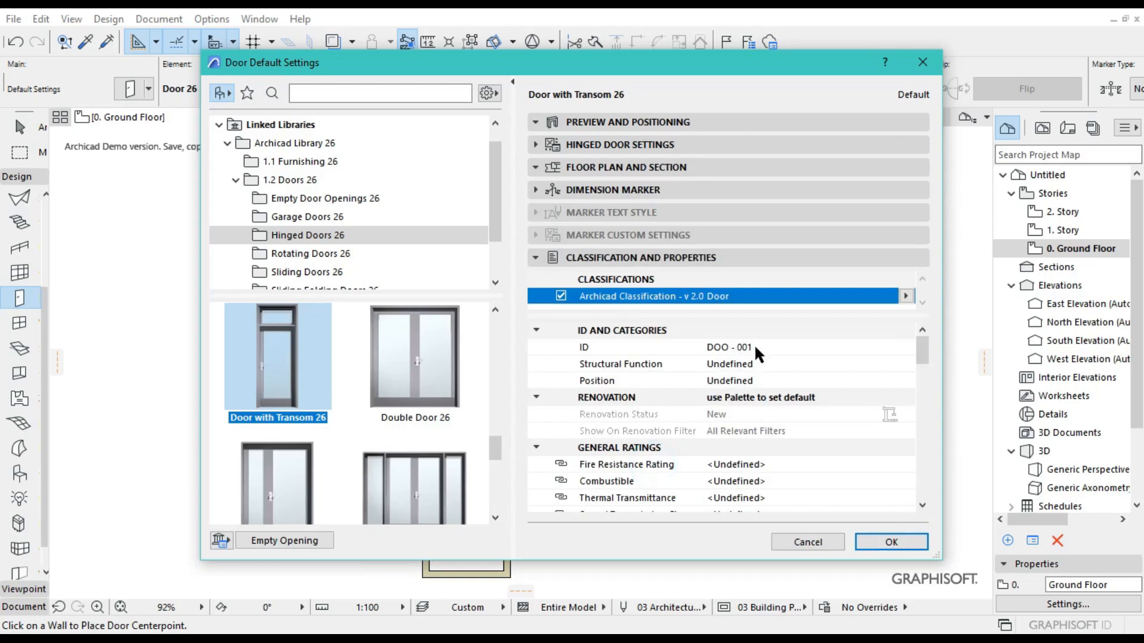
pyautogui.click(753, 346)
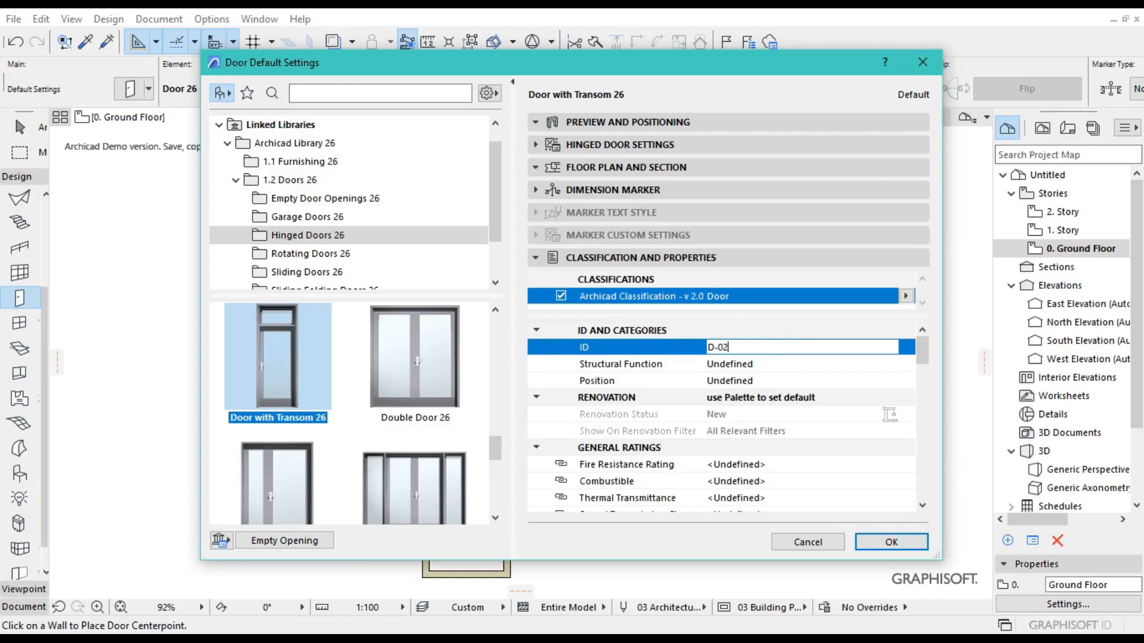
pyautogui.click(890, 542)
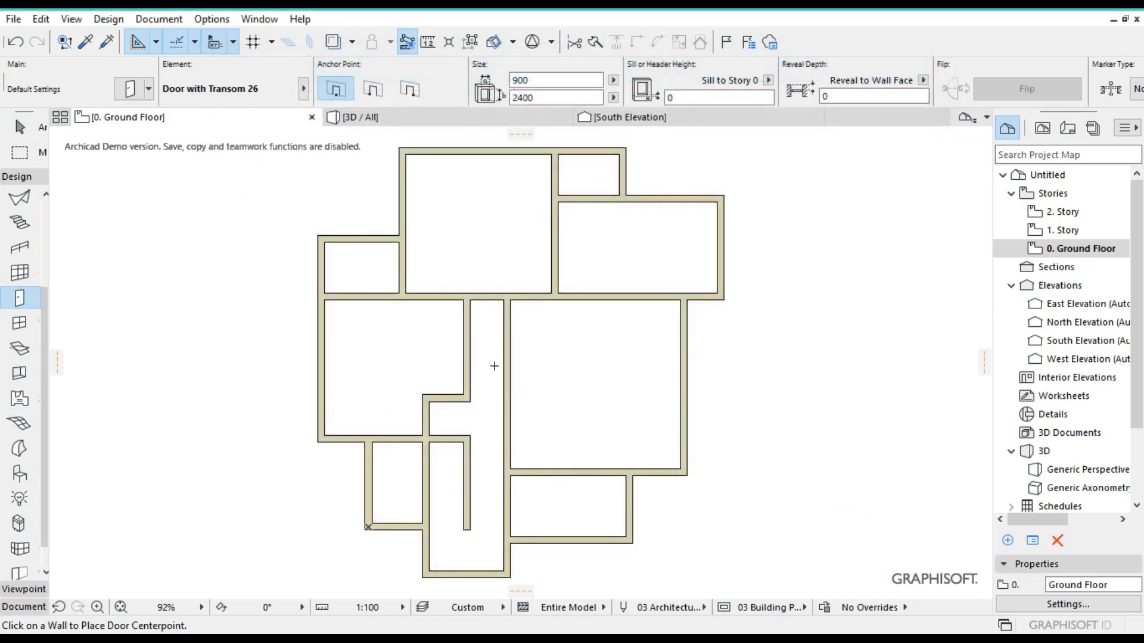
# Place a door in the short corridor wall of the middle-left room, hinged at the lower end and opening into that room
pyautogui.scroll(3, 499, 451)
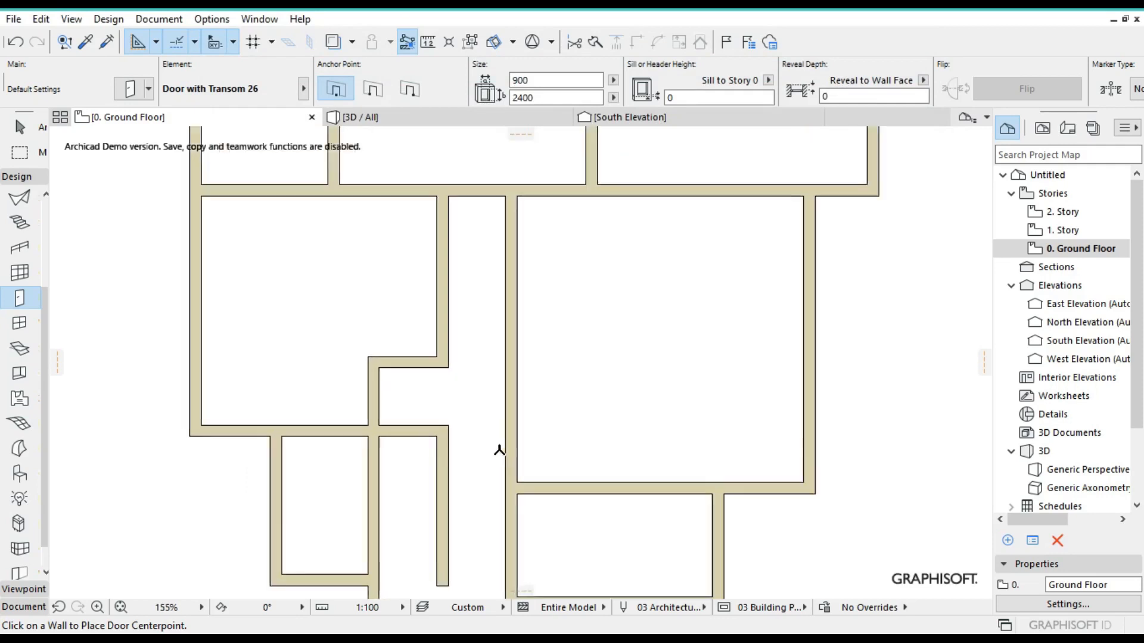
pyautogui.scroll(3, 372, 391)
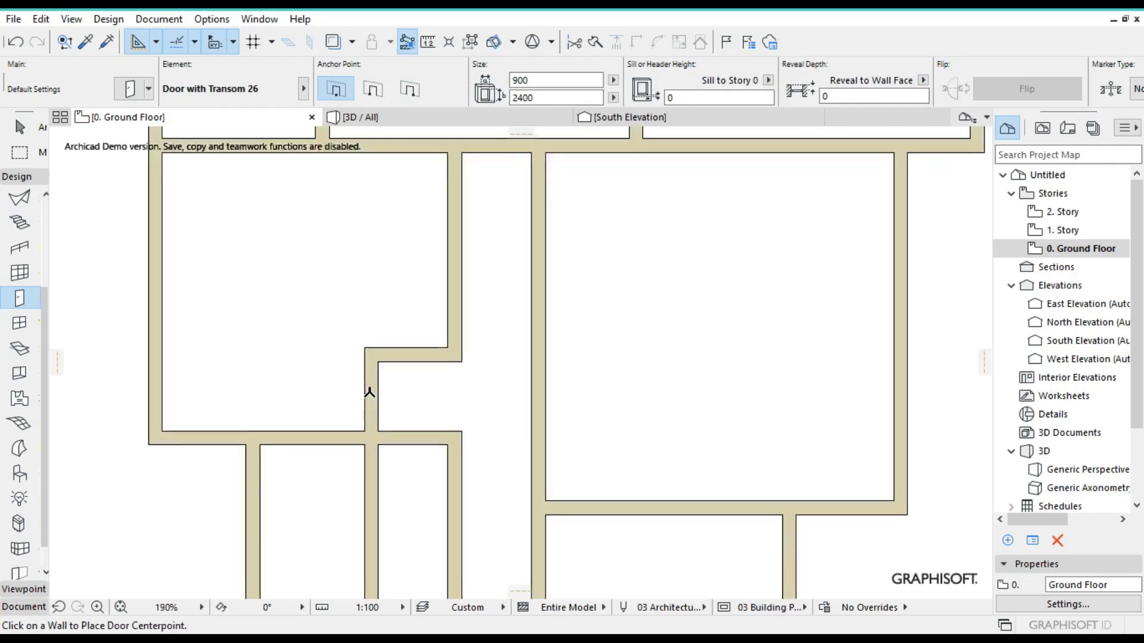
pyautogui.click(373, 409)
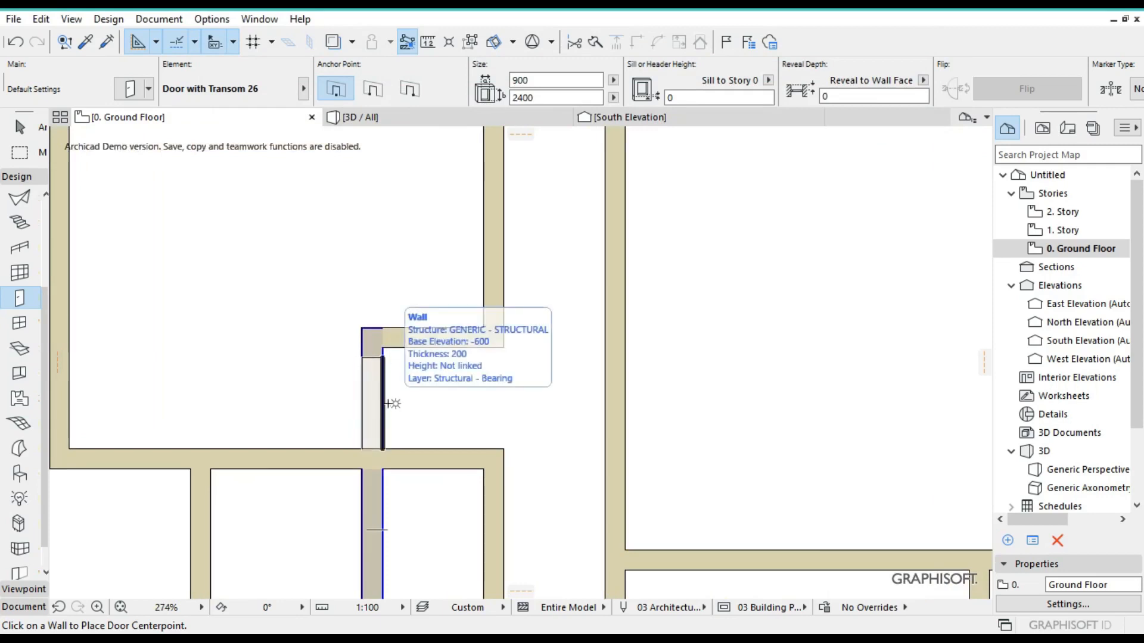
pyautogui.click(387, 404)
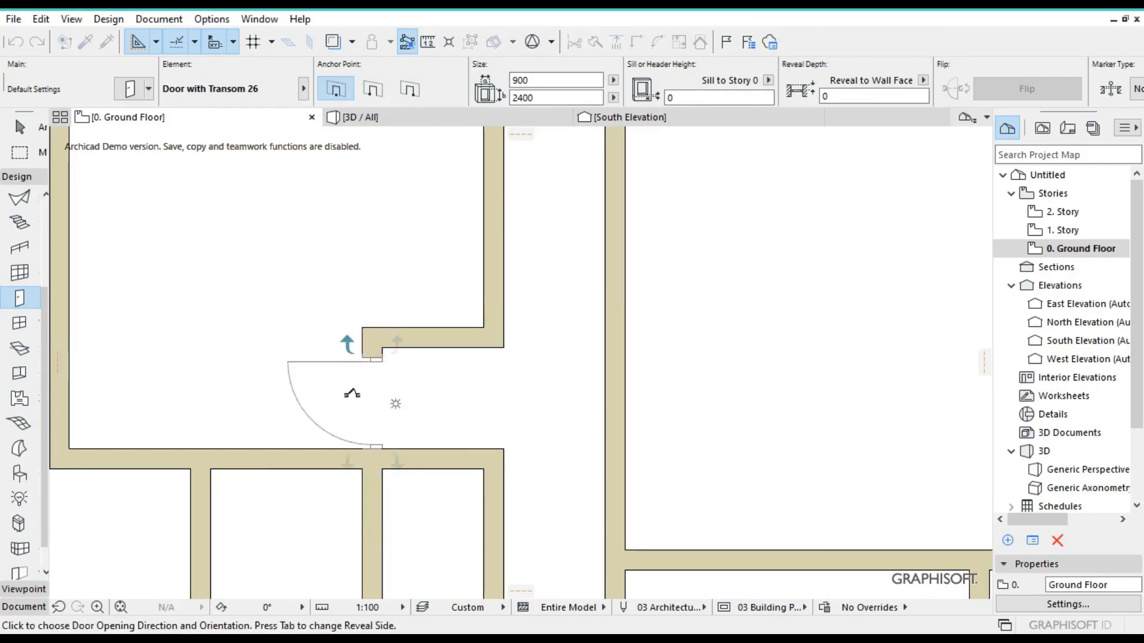
pyautogui.click(314, 430)
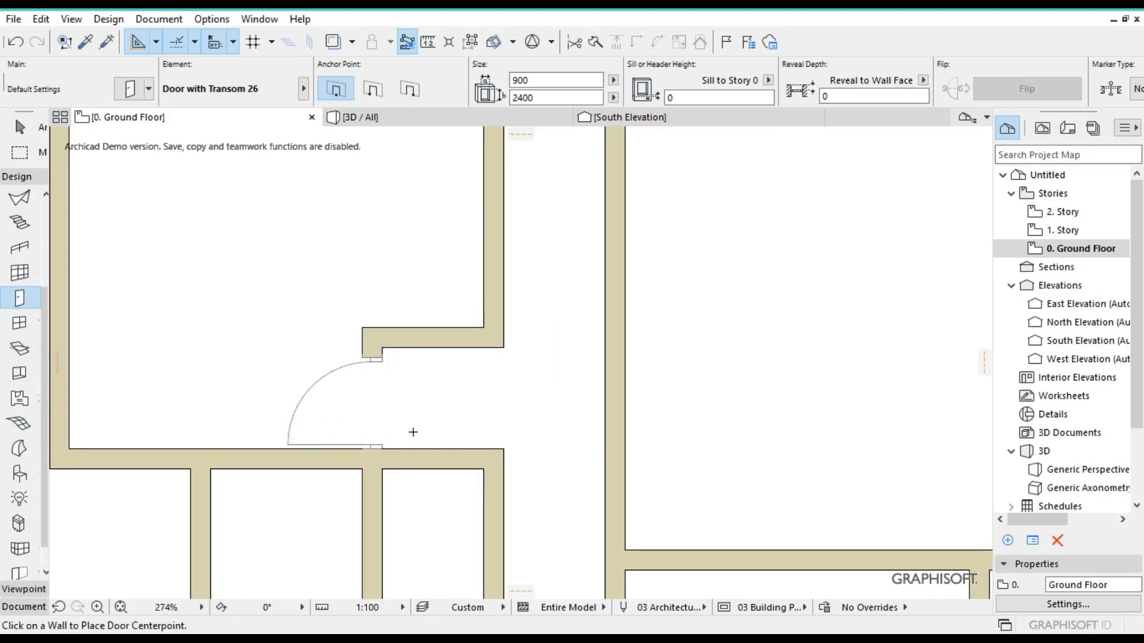
# Place a door into the narrow room beside the corridor and another at the corridor's upper end, opening into the large upper room
pyautogui.click(435, 451)
pyautogui.click(406, 511)
pyautogui.scroll(-4, 429, 468)
pyautogui.click(490, 258)
pyautogui.click(484, 242)
# Place doors into the small upper-left room and the small lower-left room, each opening inward
pyautogui.click(371, 231)
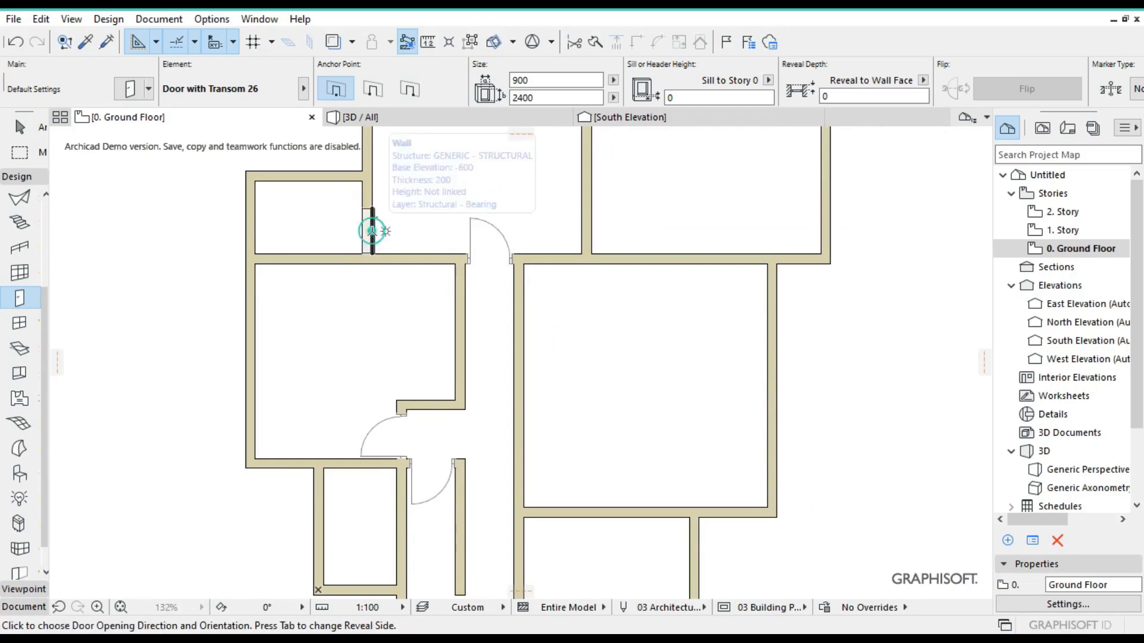
pyautogui.click(342, 243)
pyautogui.click(364, 464)
pyautogui.click(377, 490)
# Select all the ground floor doors to review them across the whole plan
pyautogui.click(121, 607)
pyautogui.scroll(-2, 477, 179)
pyautogui.hotkey('ctrl', 'a')
pyautogui.scroll(1, 552, 262)
pyautogui.scroll(-3, 917, 89)
pyautogui.scroll(-3, 918, 89)
pyautogui.press('Escape')
# On the 1. Story, place a door from the corridor into the upper-left room and one from that room into the small room above
pyautogui.doubleClick(1065, 231)
pyautogui.scroll(2, 413, 403)
pyautogui.click(459, 317)
pyautogui.click(430, 334)
pyautogui.click(425, 179)
pyautogui.click(462, 160)
# Place doors opening into the upper middle room, the small room above it, and the small room beside the corridor
pyautogui.scroll(-1, 544, 358)
pyautogui.click(496, 334)
pyautogui.click(472, 311)
pyautogui.click(588, 191)
pyautogui.scroll(2, 496, 560)
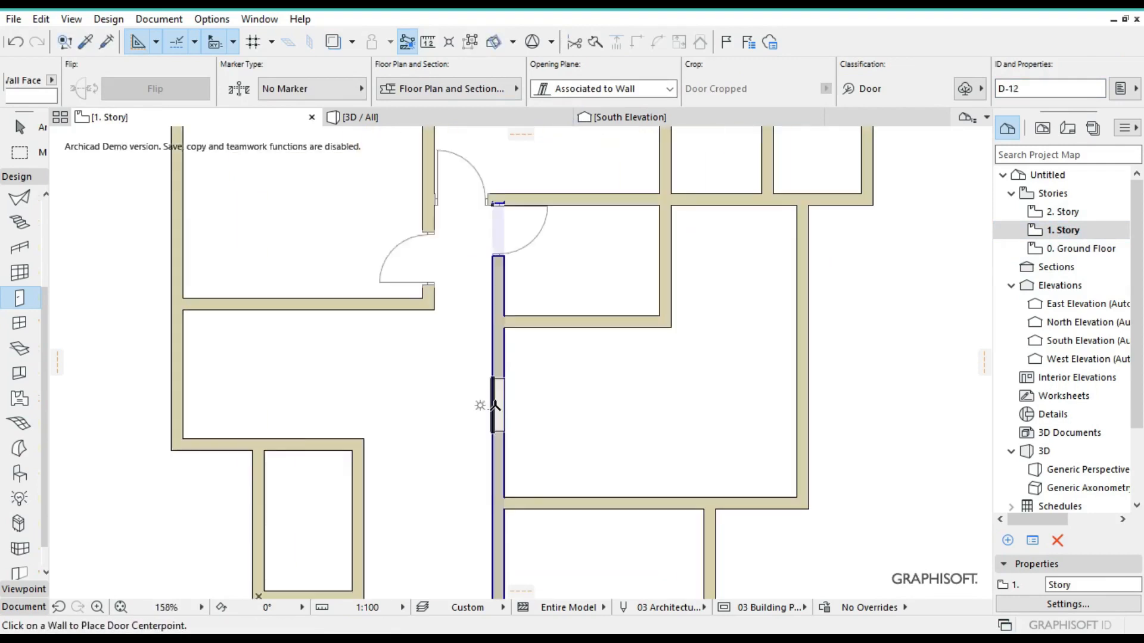
# Place a door from the corridor into the large right-hand room and another in the partition between the two upper-right rooms
pyautogui.click(495, 406)
pyautogui.click(537, 391)
pyautogui.scroll(-1, 593, 396)
pyautogui.moveTo(738, 247); pyautogui.dragTo(738, 342, button='middle')
pyautogui.click(734, 256)
pyautogui.click(771, 258)
# Select all the doors on the 1. Story to review their placement
pyautogui.click(121, 607)
pyautogui.hotkey('ctrl', 'a')
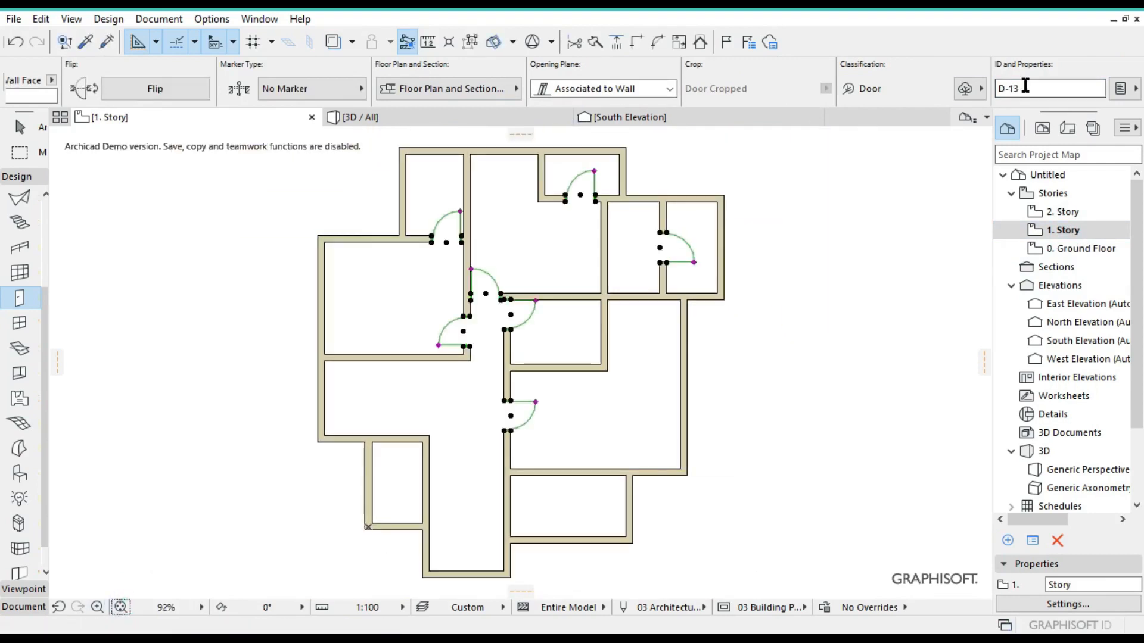
pyautogui.press('Escape')
# On the ground floor, set the default door's Frame Outside surface to Metal - Steel and accept the settings
pyautogui.doubleClick(1067, 249)
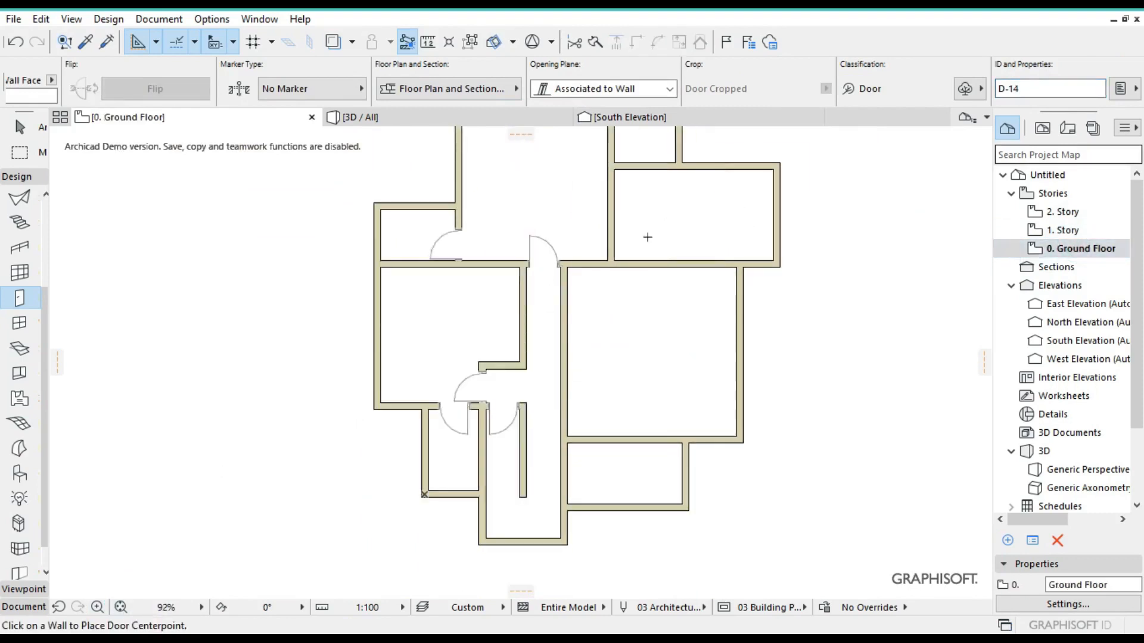
pyautogui.moveTo(613, 147); pyautogui.dragTo(613, 243, button='middle')
pyautogui.scroll(5, 613, 243)
pyautogui.hotkey('ctrl', 't')
pyautogui.click(631, 147)
pyautogui.click(884, 324)
pyautogui.click(261, 478)
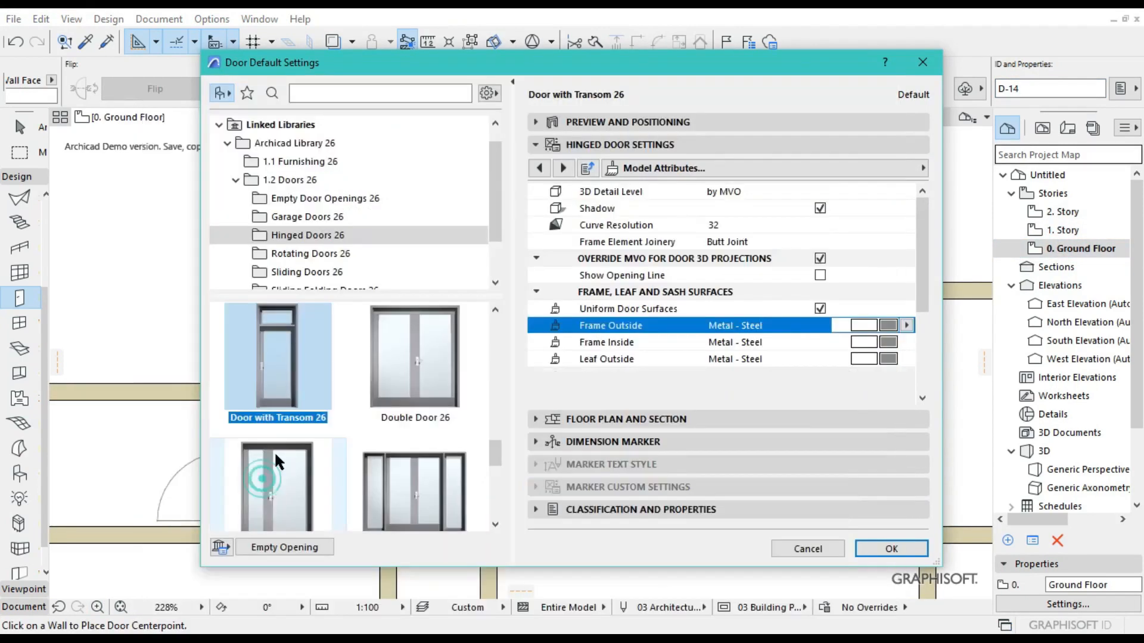
pyautogui.click(887, 547)
# Set the door ID to D-01 and place the door in the inner wall of the small upper-right room, opening into it
pyautogui.click(1021, 89)
pyautogui.press('BackSpace')
pyautogui.press('BackSpace')
pyautogui.write('01')
pyautogui.scroll(2, 610, 227)
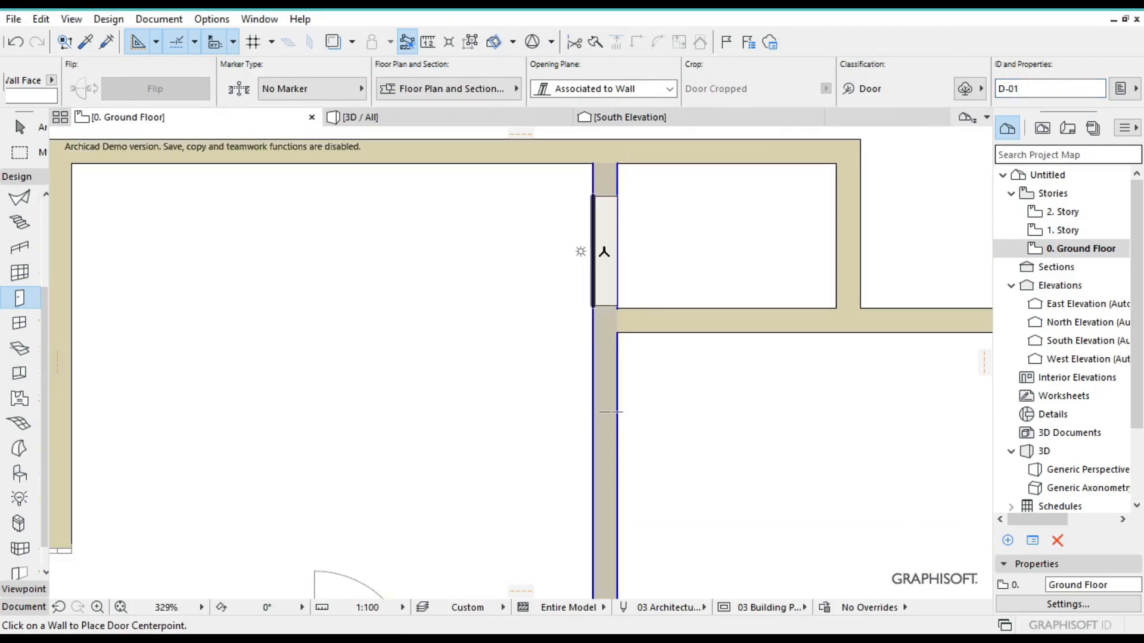
pyautogui.click(604, 252)
pyautogui.scroll(-5, 604, 252)
pyautogui.scroll(2, 522, 195)
pyautogui.scroll(-2, 522, 195)
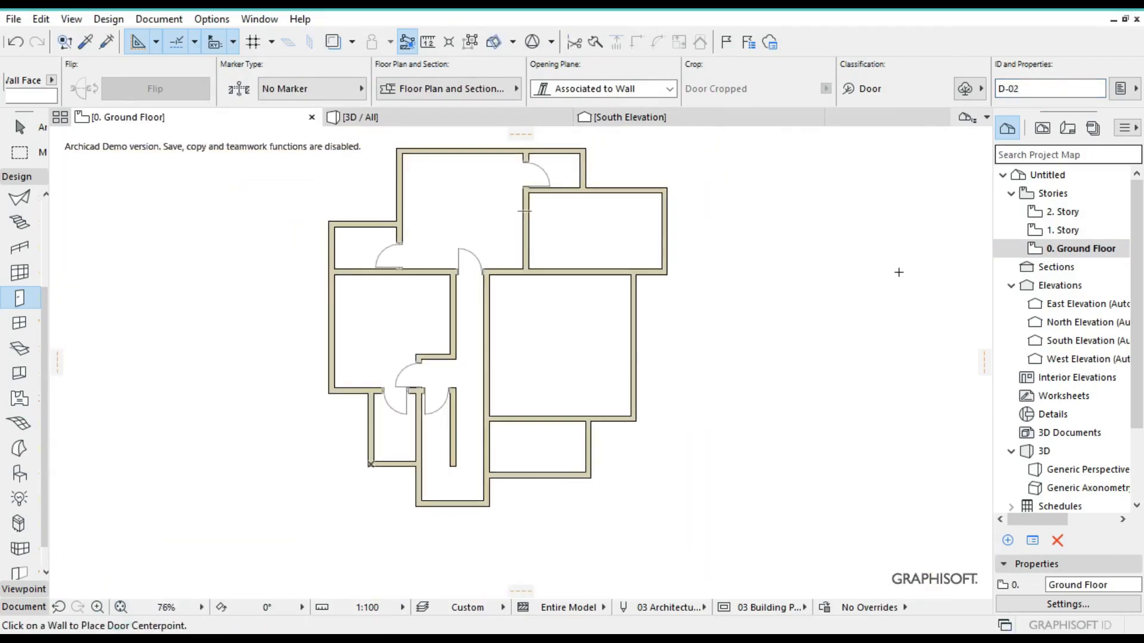
# Open the 1. Story floor plan at the small lower-left room
pyautogui.doubleClick(1070, 233)
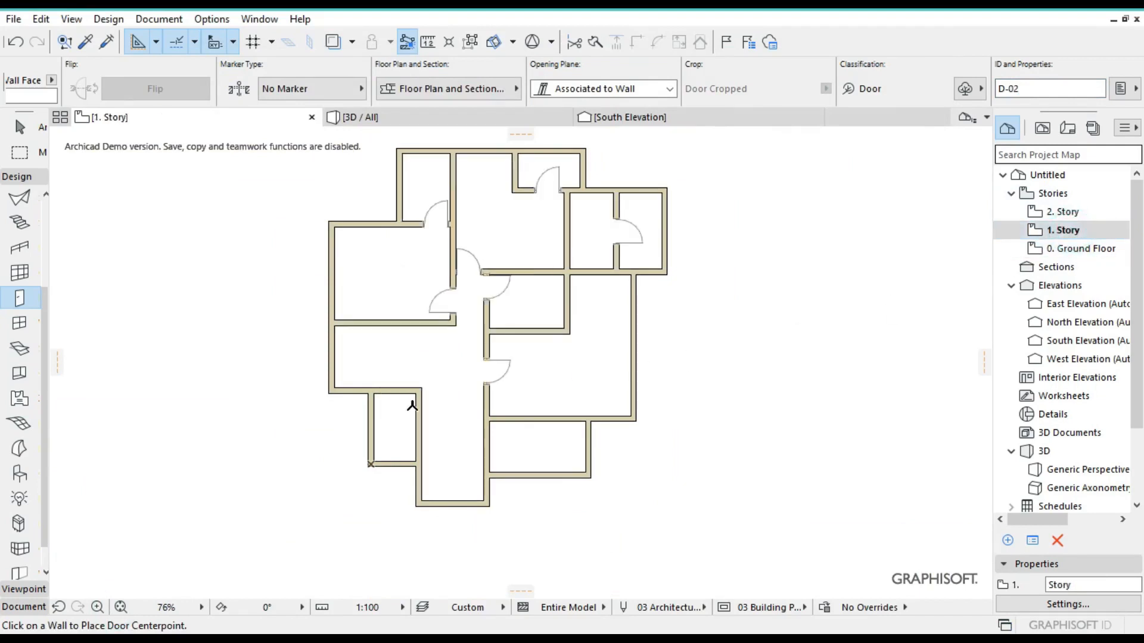
pyautogui.scroll(8, 399, 402)
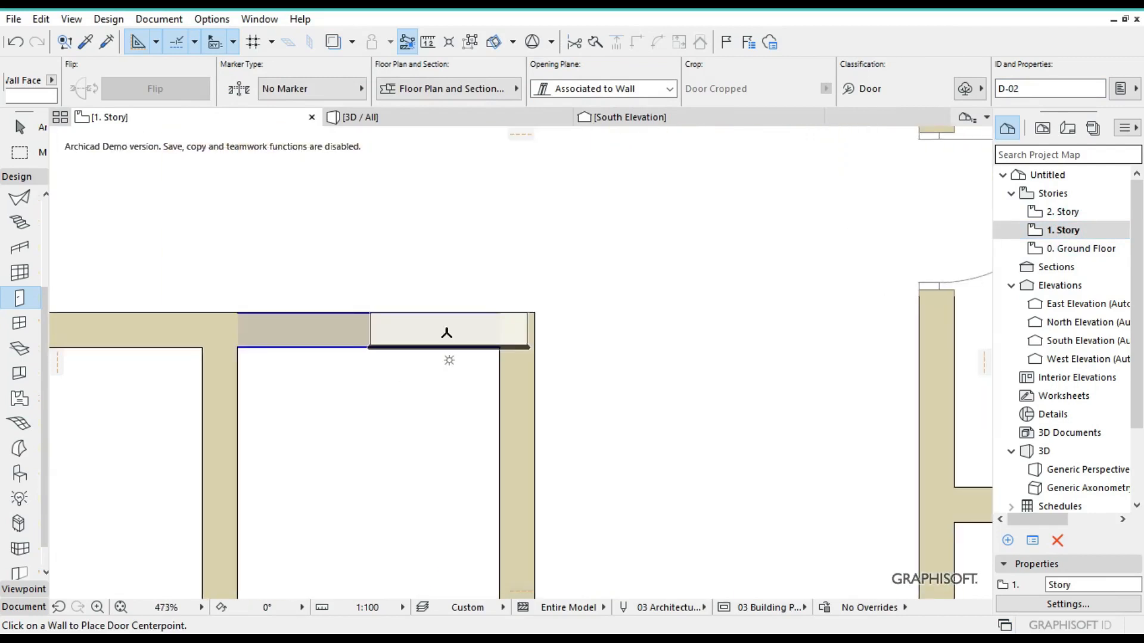
pyautogui.click(421, 314)
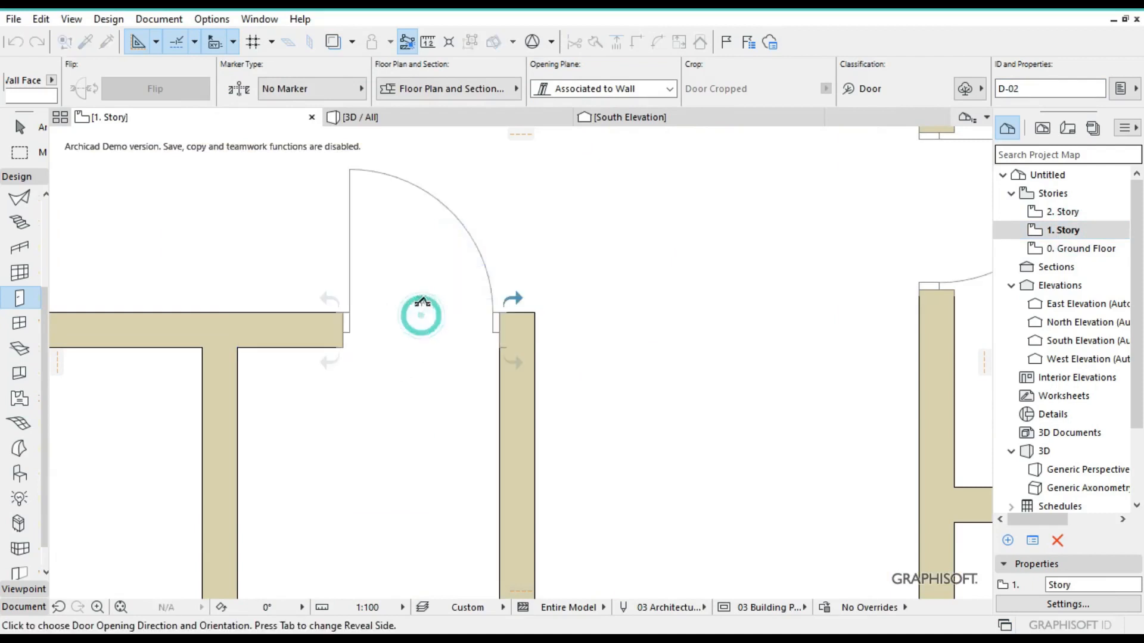
pyautogui.click(459, 264)
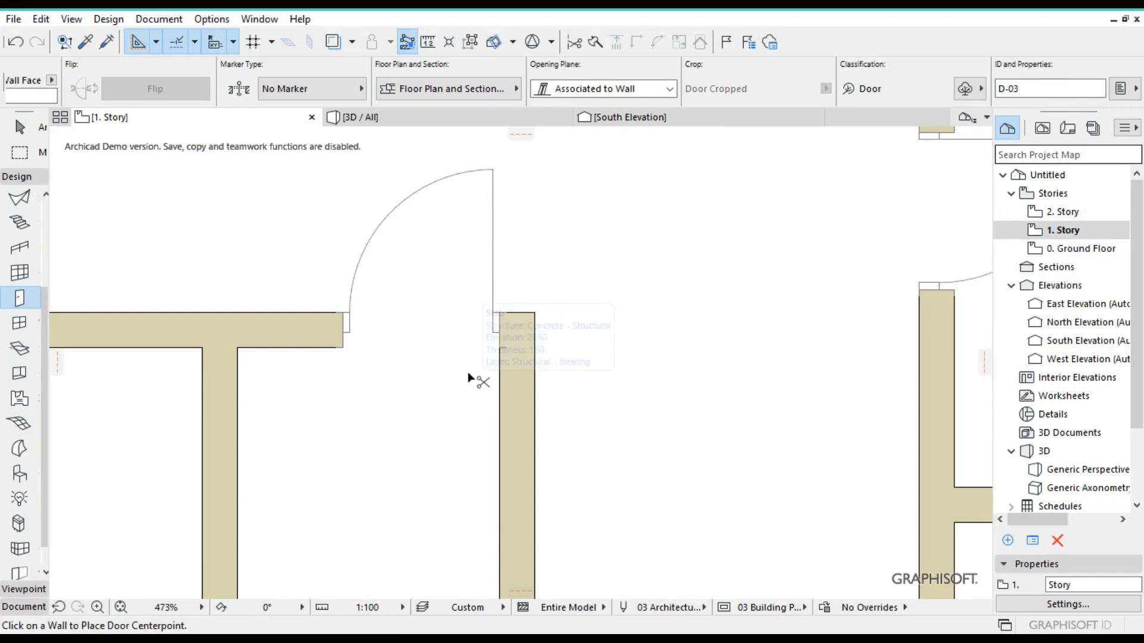
pyautogui.hotkey('ctrl', 'z')
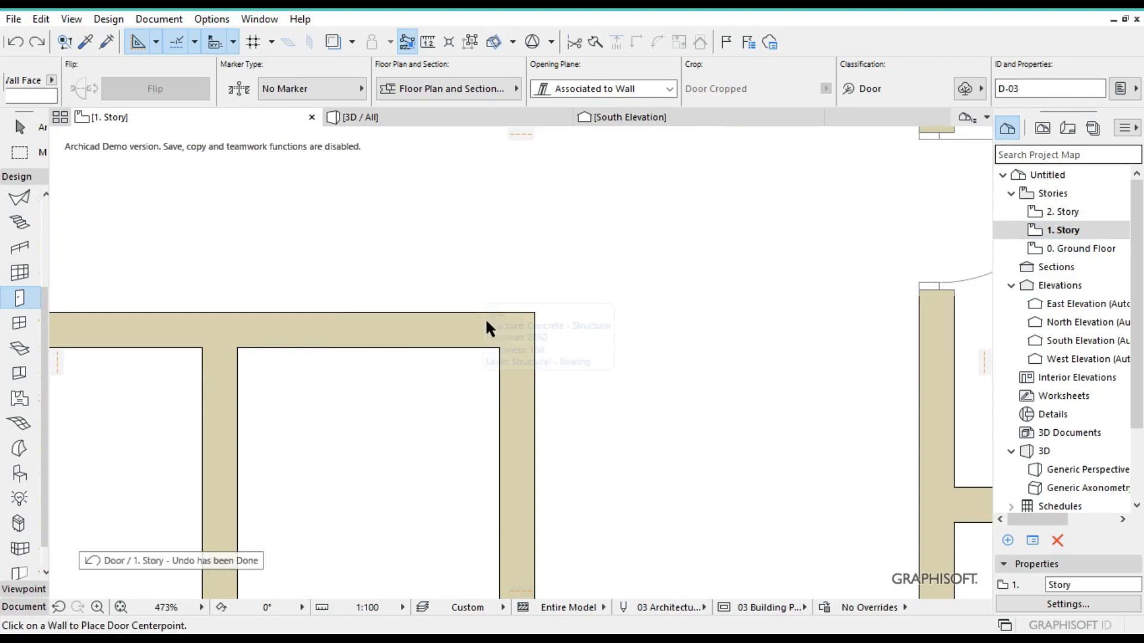
# Set the door ID to D-01 and place the door in the upper wall of the small lower-left room, opening into it
pyautogui.click(1025, 89)
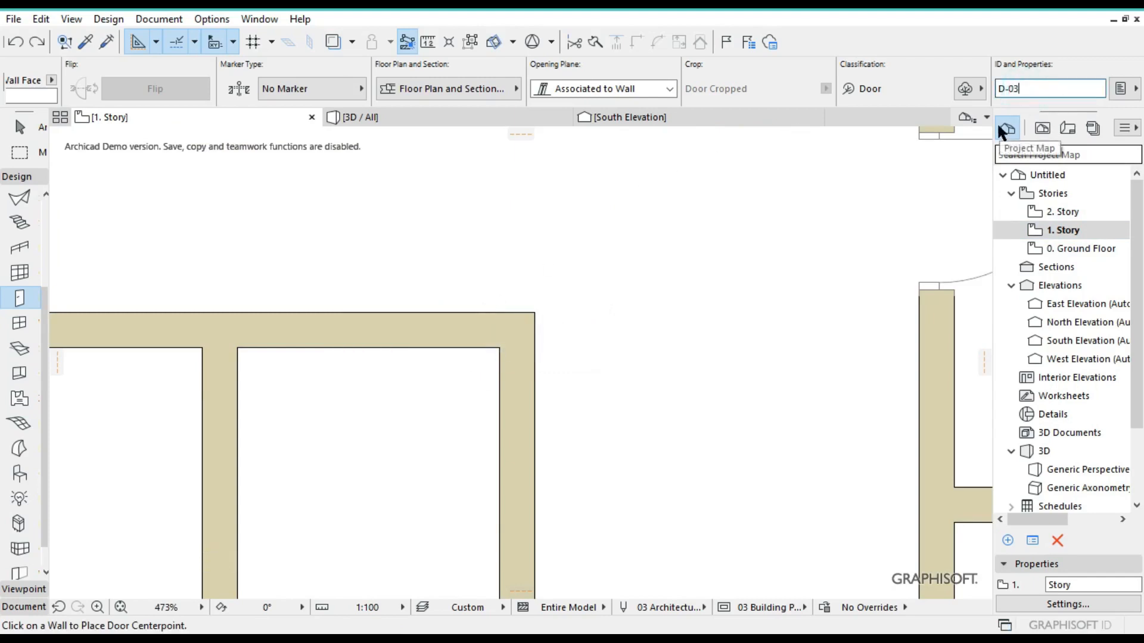
pyautogui.write('2')
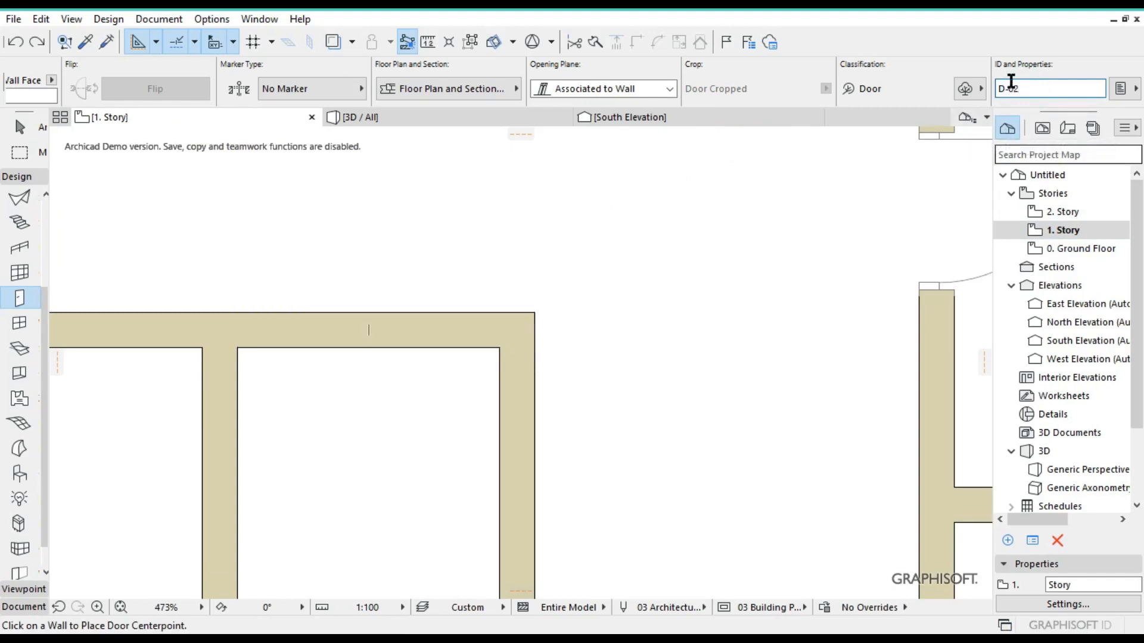
pyautogui.press('BackSpace')
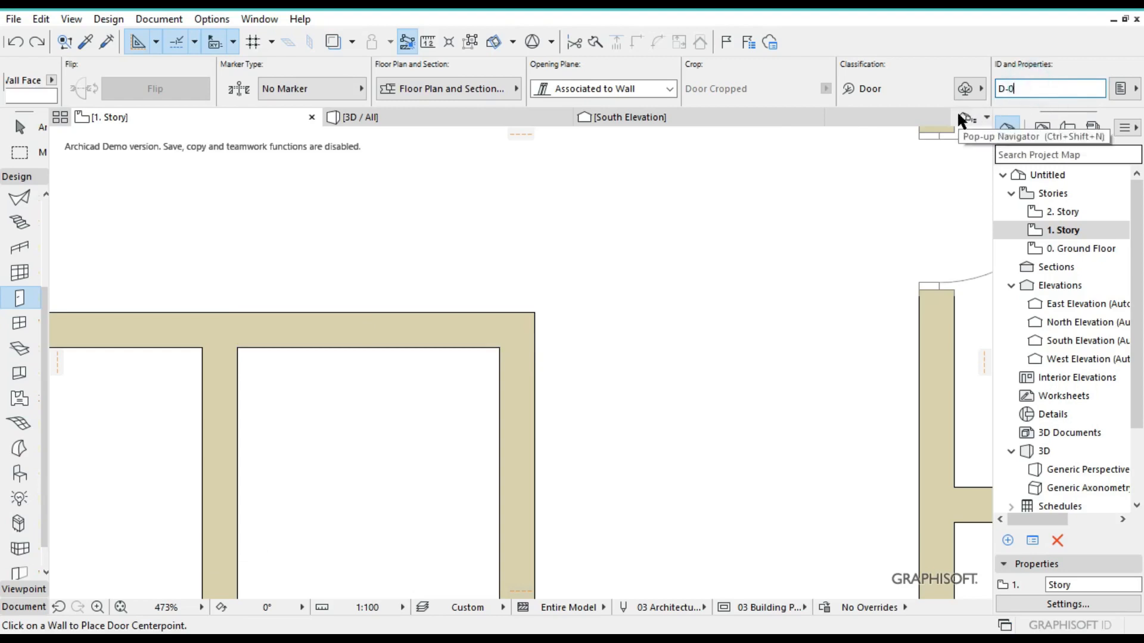
pyautogui.write('1')
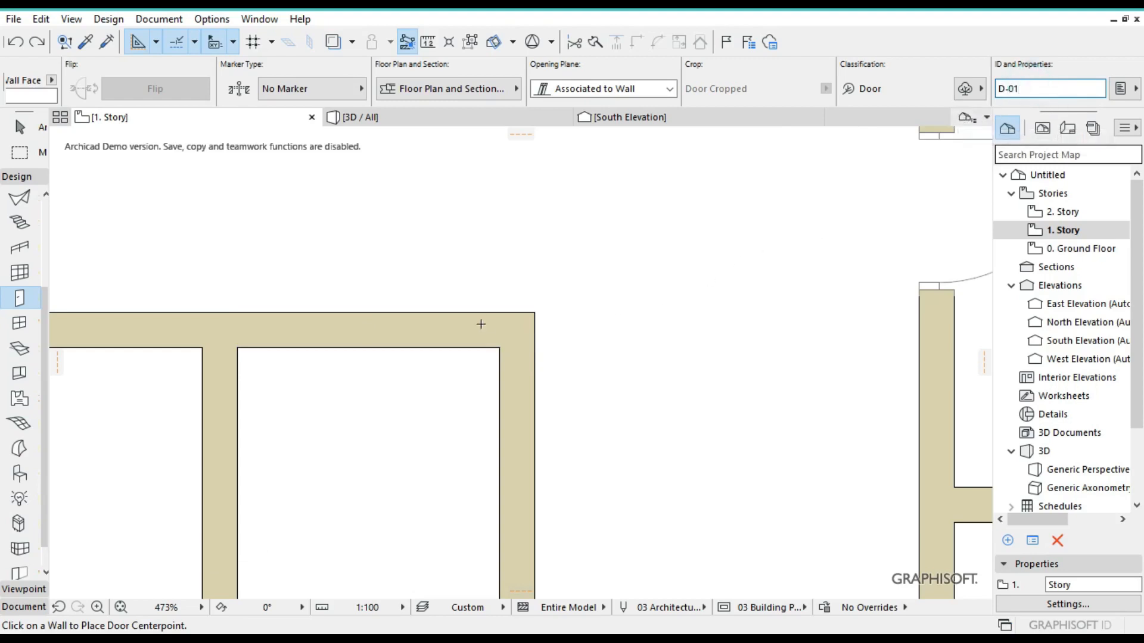
pyautogui.click(420, 322)
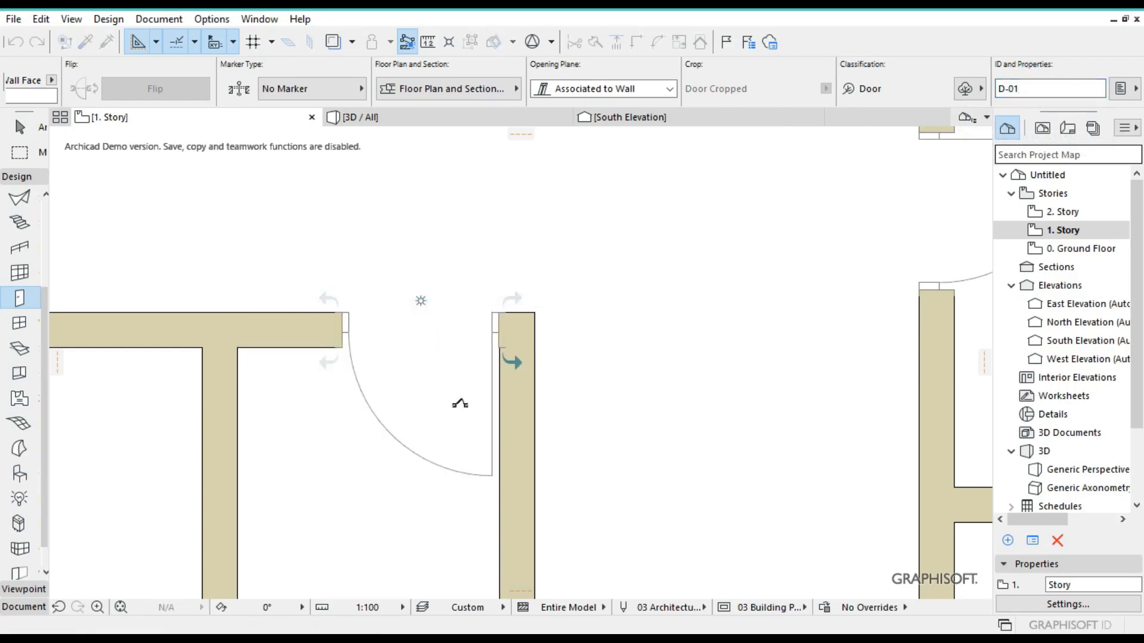
pyautogui.click(460, 402)
pyautogui.scroll(-3, 430, 413)
pyautogui.scroll(-3, 430, 413)
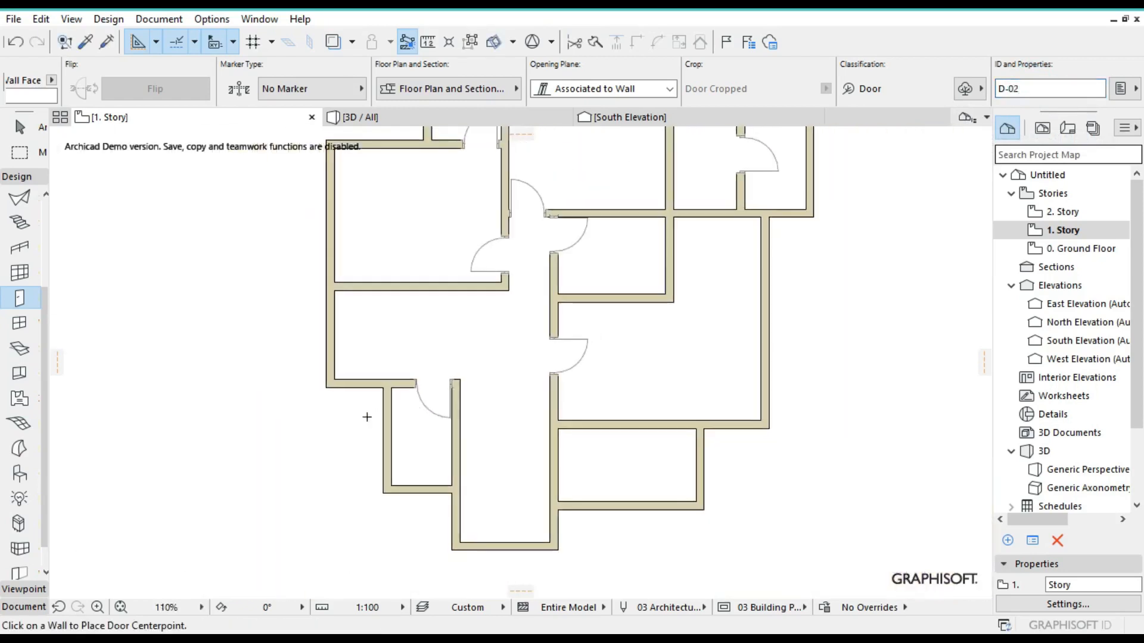
pyautogui.click(121, 607)
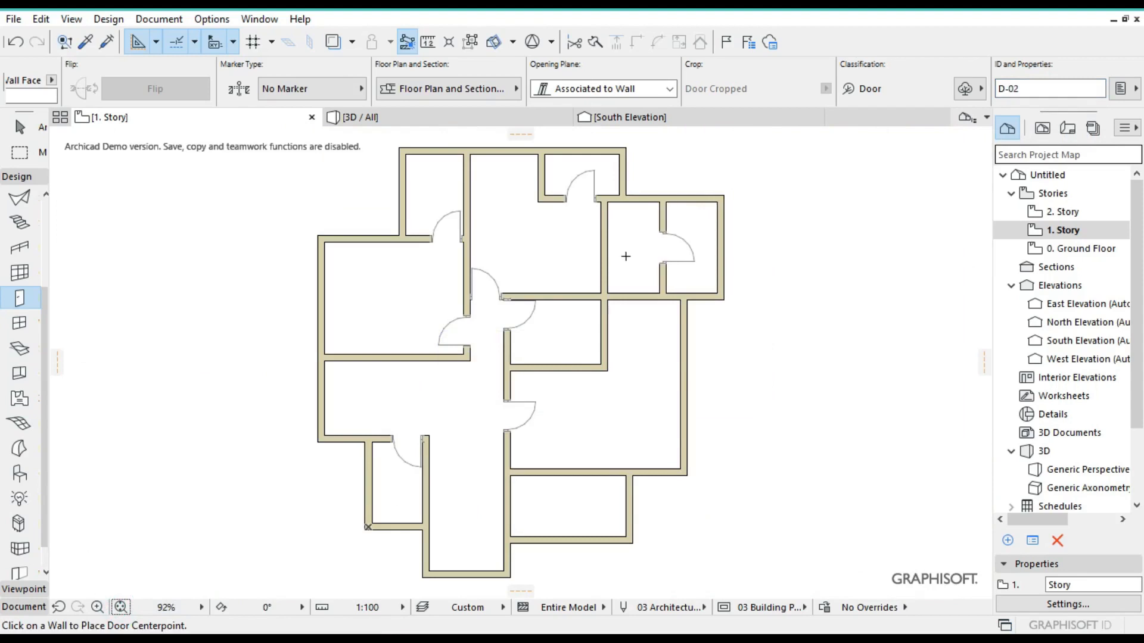
pyautogui.scroll(2, 625, 256)
pyautogui.scroll(-2, 408, 393)
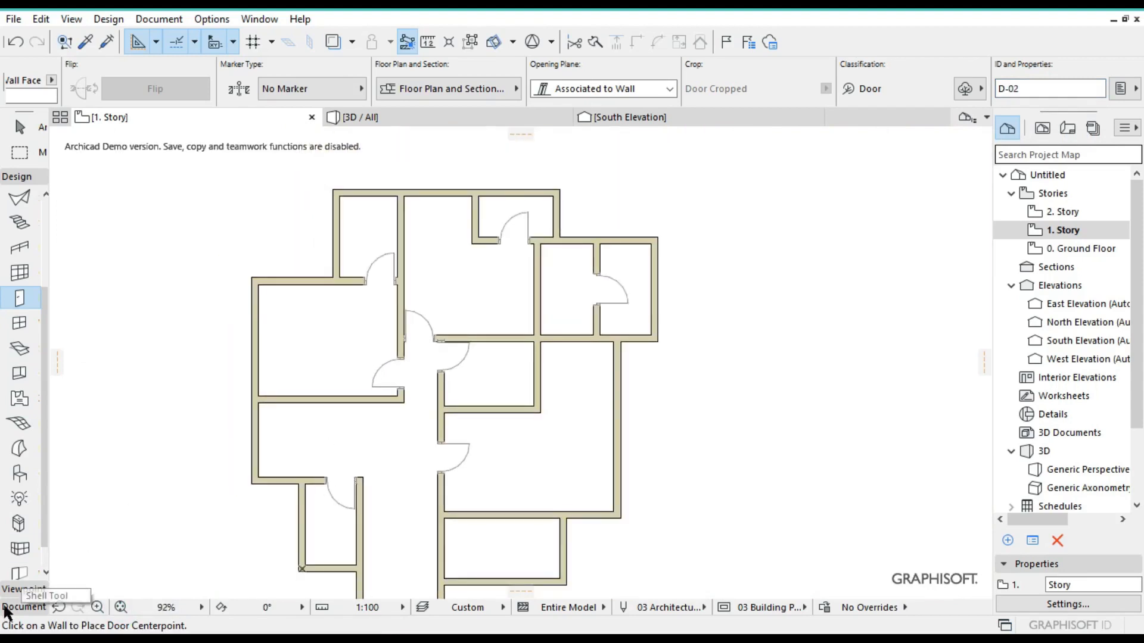
pyautogui.click(120, 607)
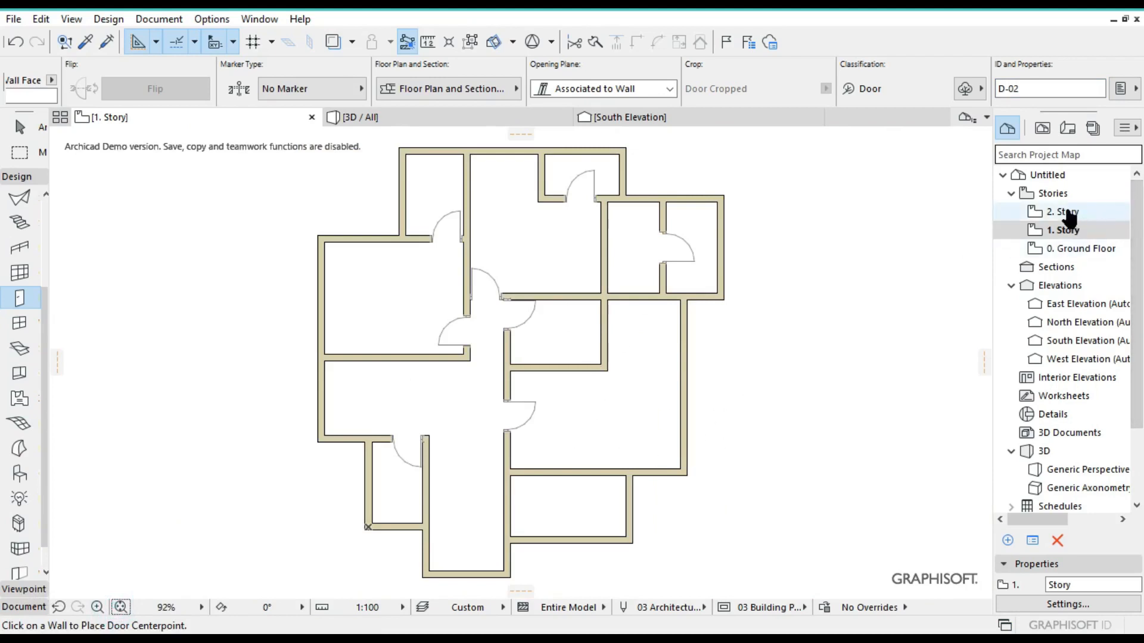
# Open the ground floor plan and make Double Door with Transom 26 the default door, sized 1200 by 2400
pyautogui.doubleClick(1072, 249)
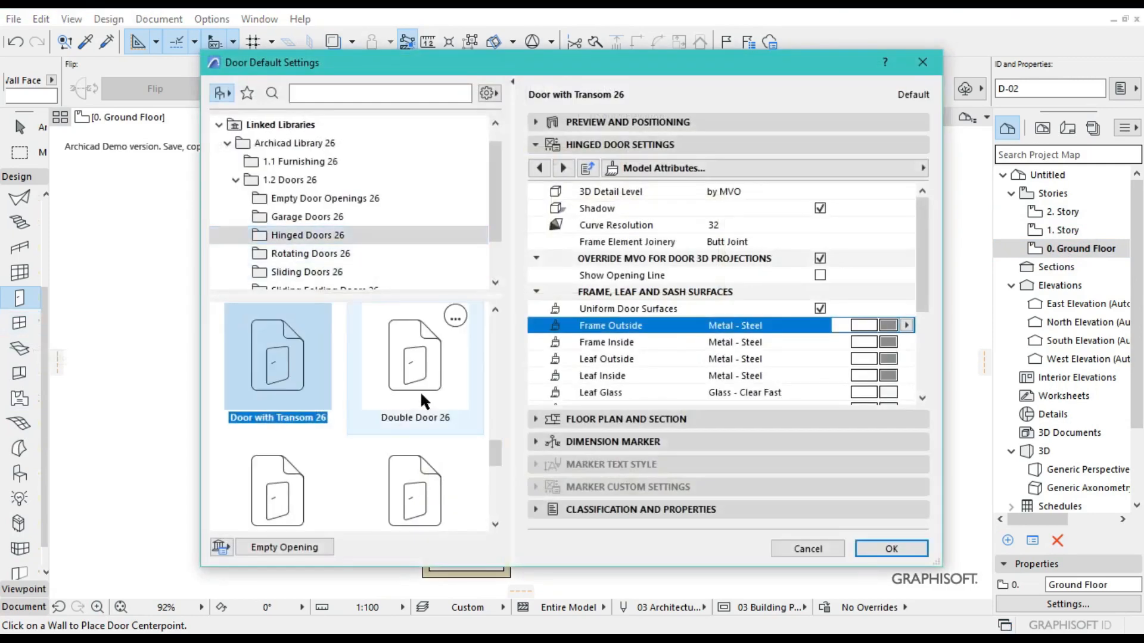
pyautogui.scroll(-5, 375, 401)
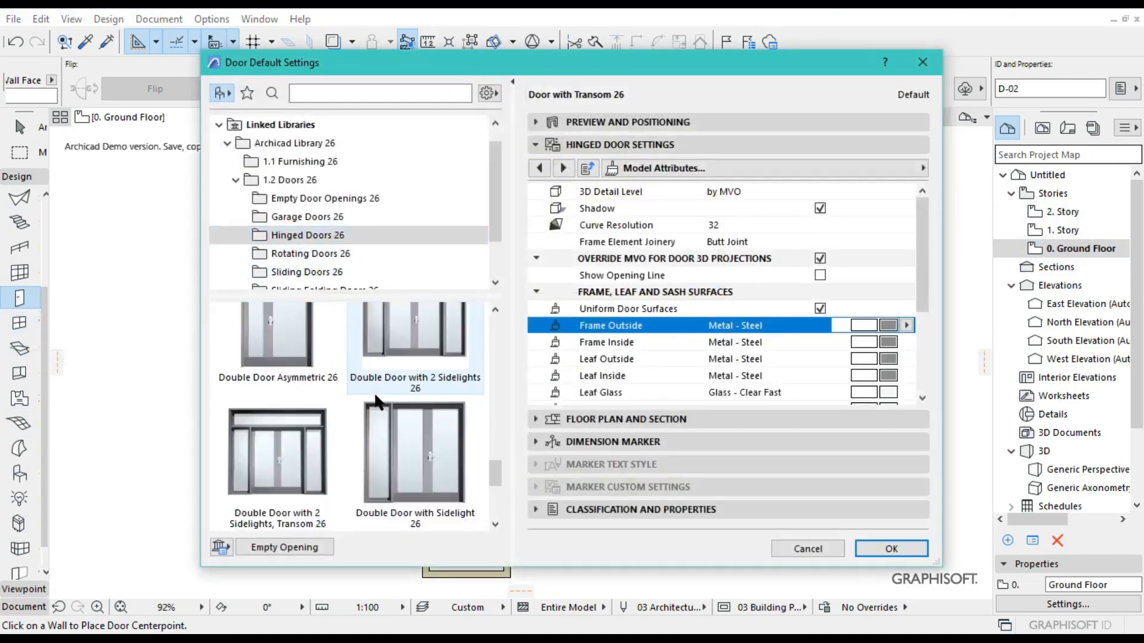
pyautogui.click(417, 416)
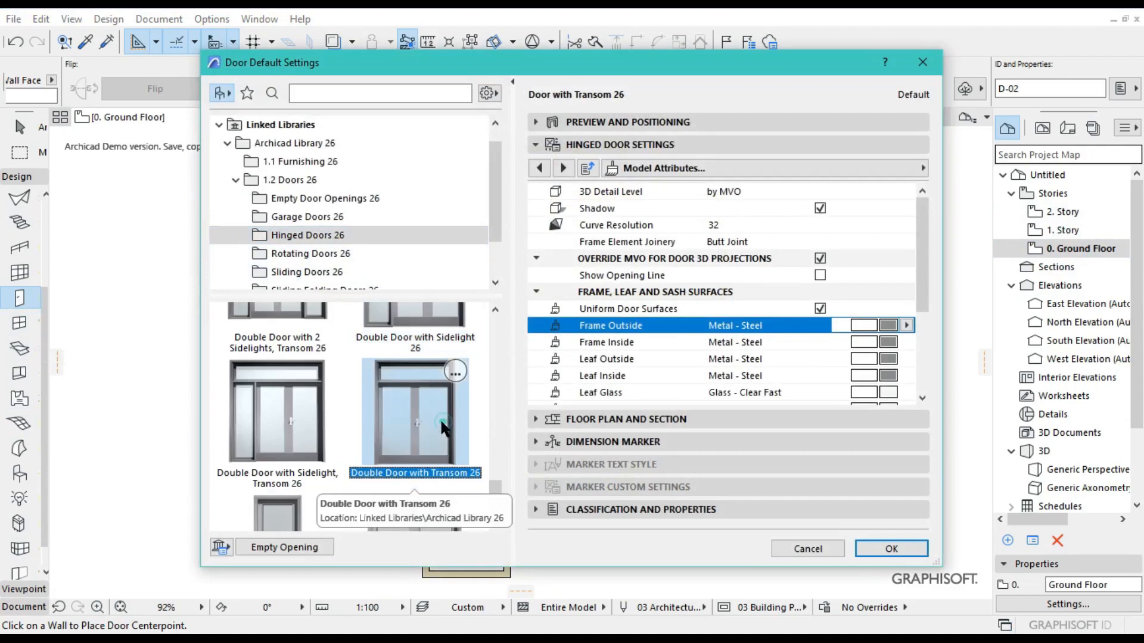
pyautogui.click(624, 122)
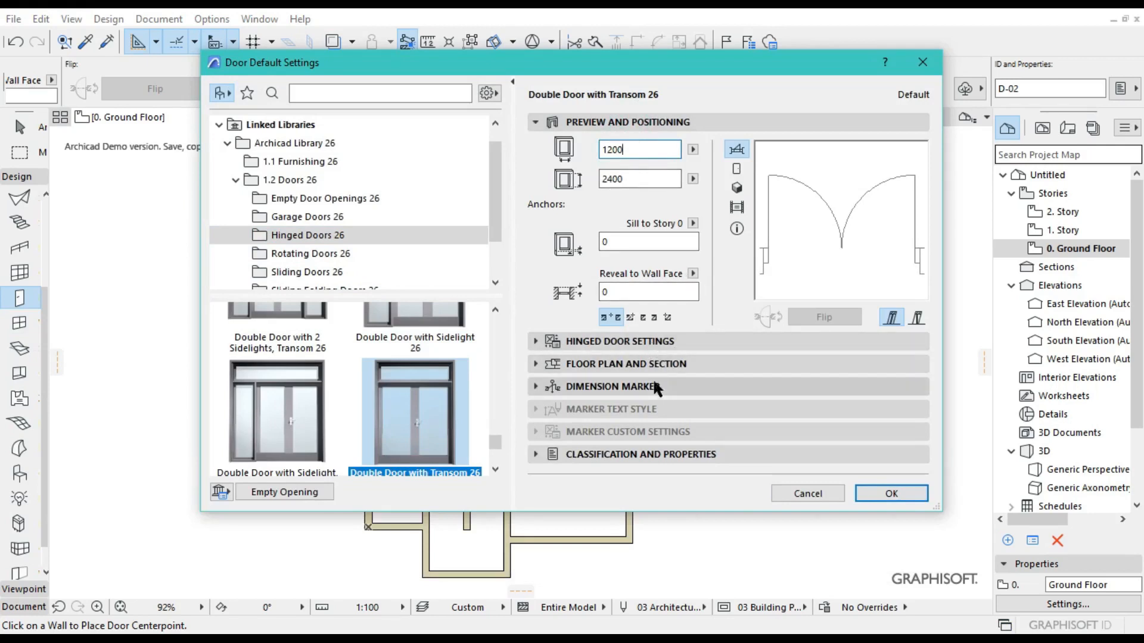
# Set the double door's leaf design to Style 6 and its handle to Handle 3
pyautogui.click(638, 342)
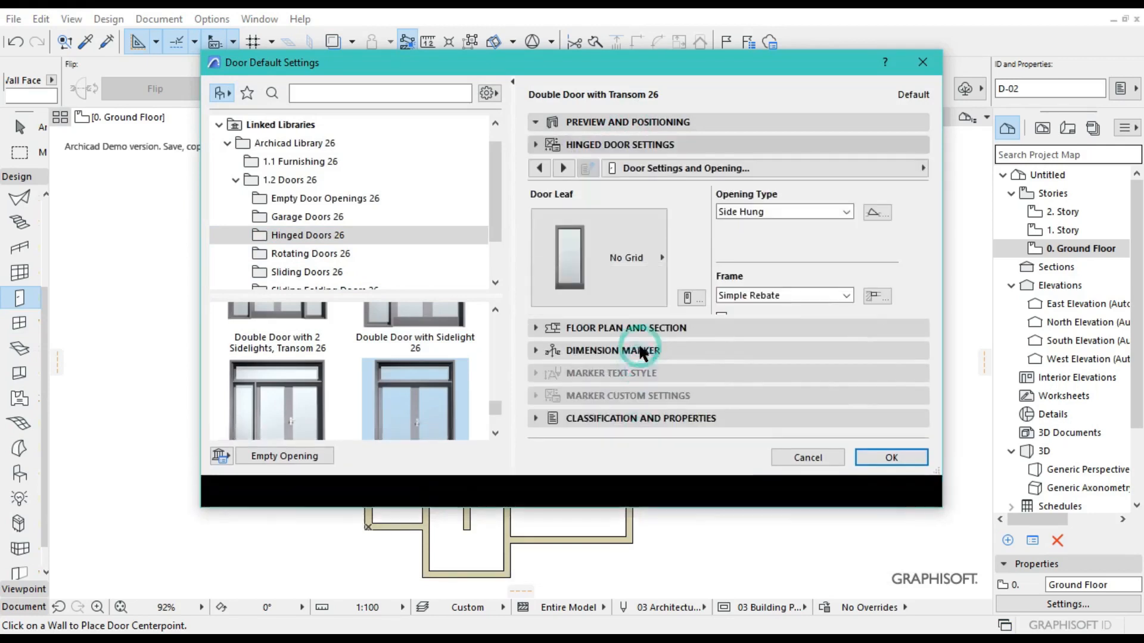
pyautogui.click(585, 238)
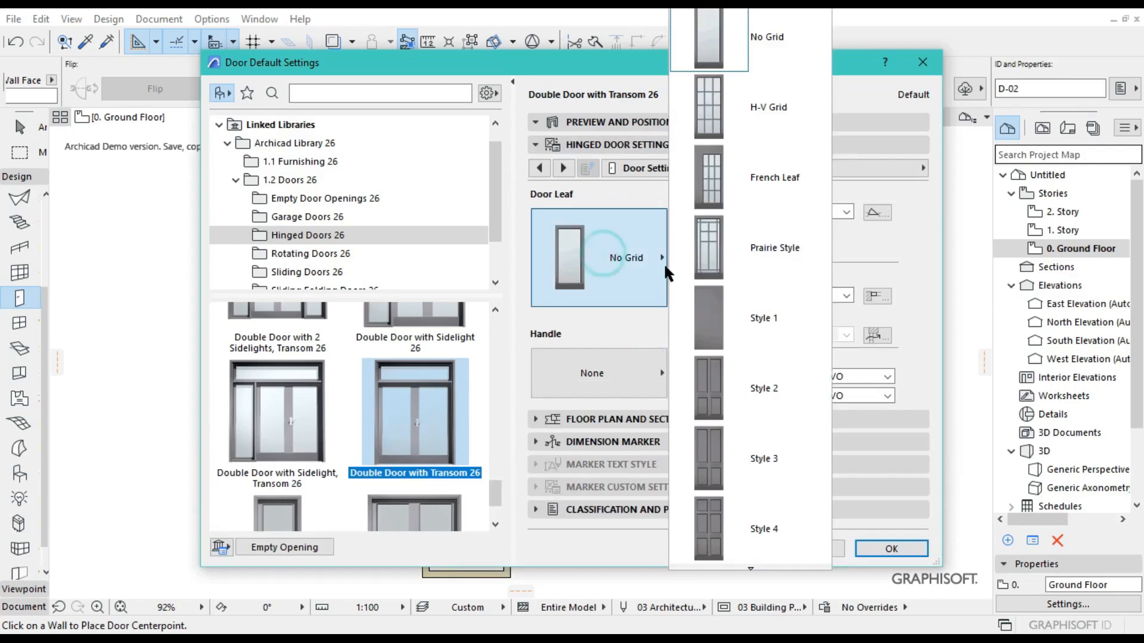
pyautogui.scroll(-1, 717, 169)
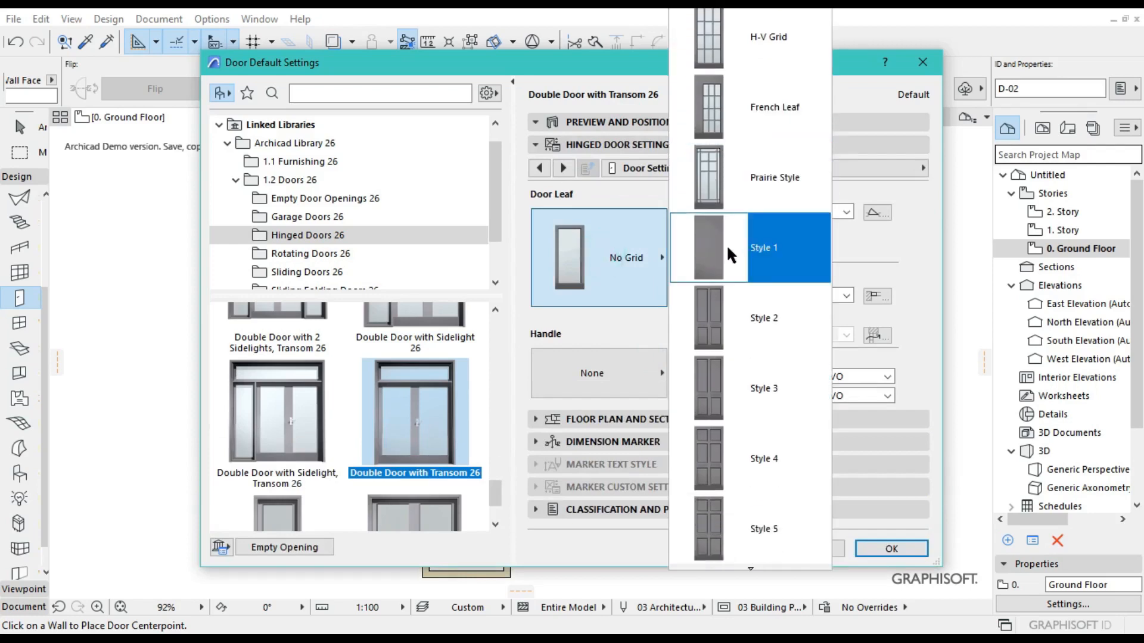
pyautogui.scroll(-3, 727, 309)
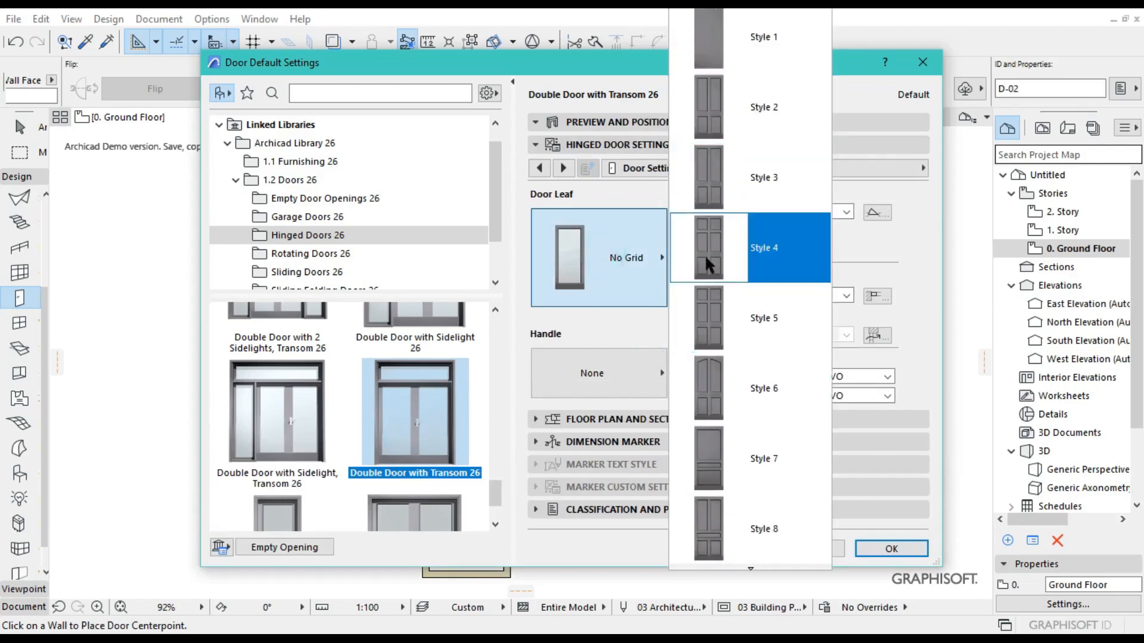
pyautogui.click(718, 321)
pyautogui.click(620, 368)
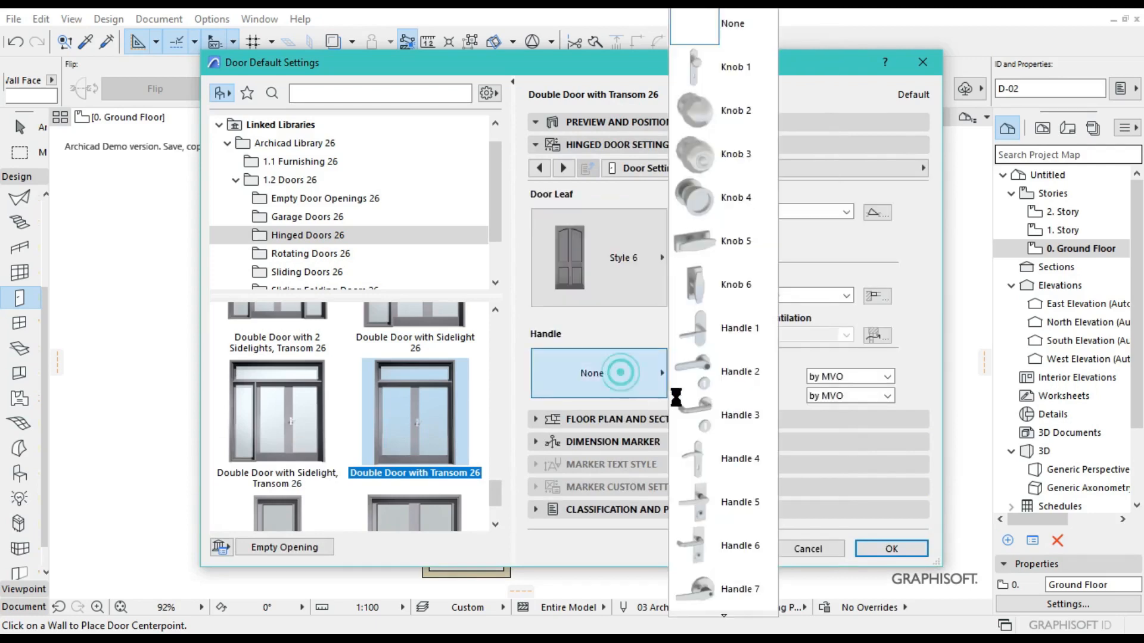
pyautogui.click(710, 408)
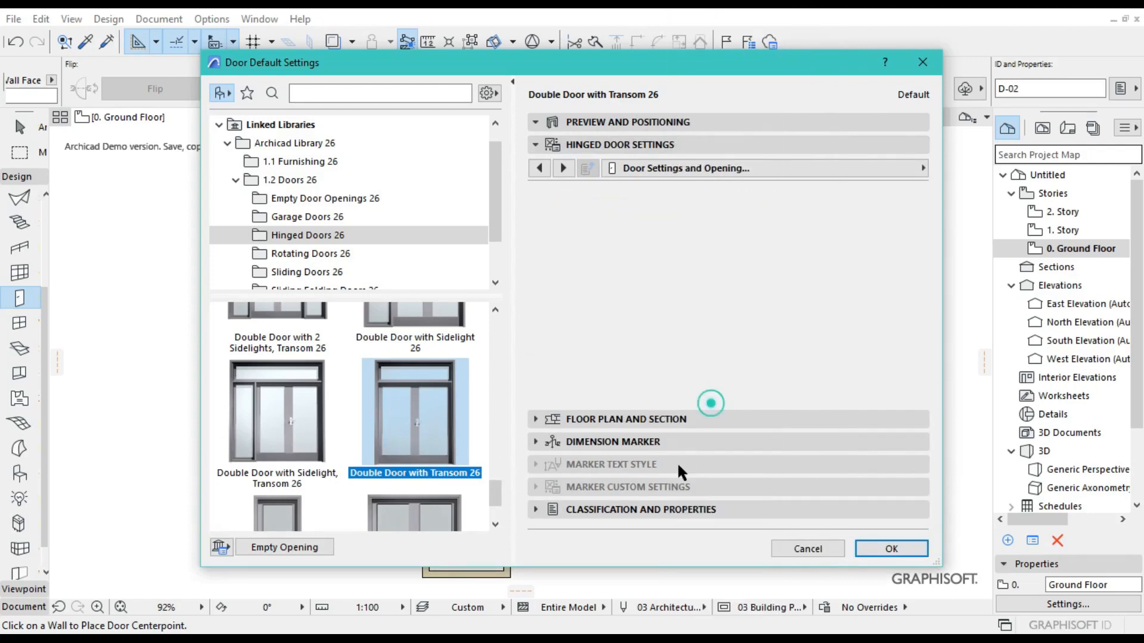
# Assign Fix Handle 2 to Leaf 2 of the double door
pyautogui.click(563, 164)
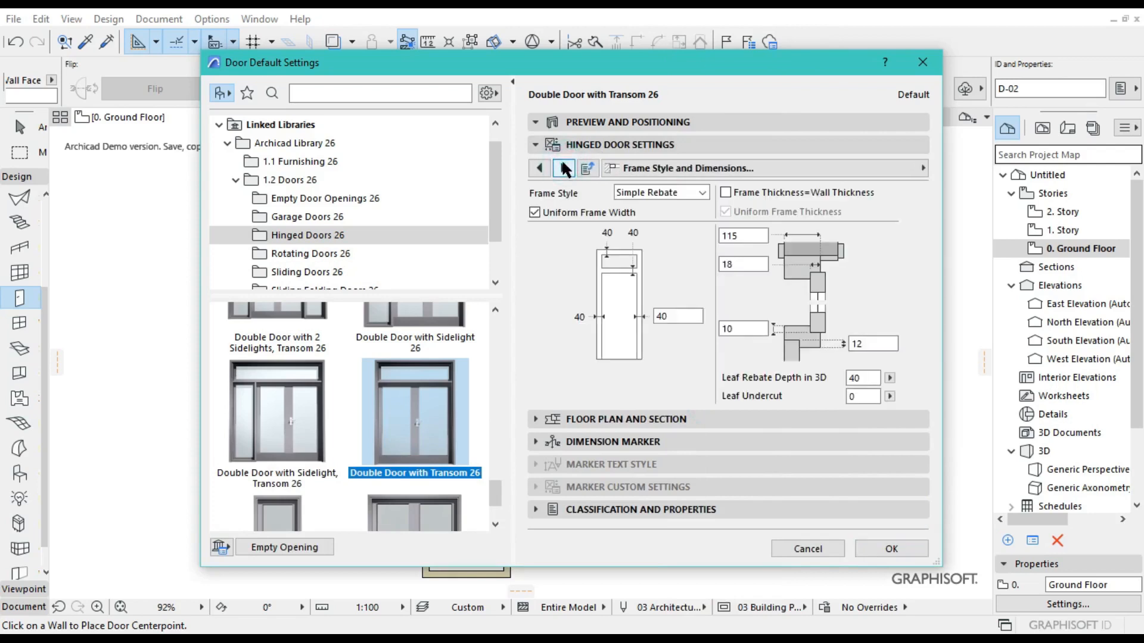
pyautogui.click(563, 164)
pyautogui.click(563, 165)
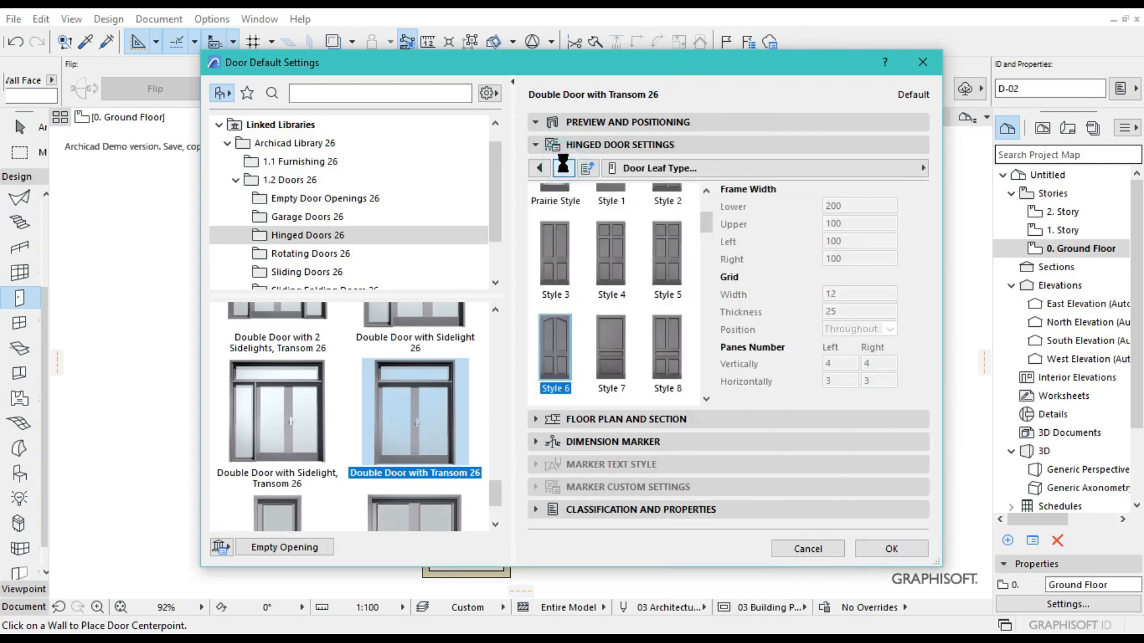
pyautogui.click(562, 166)
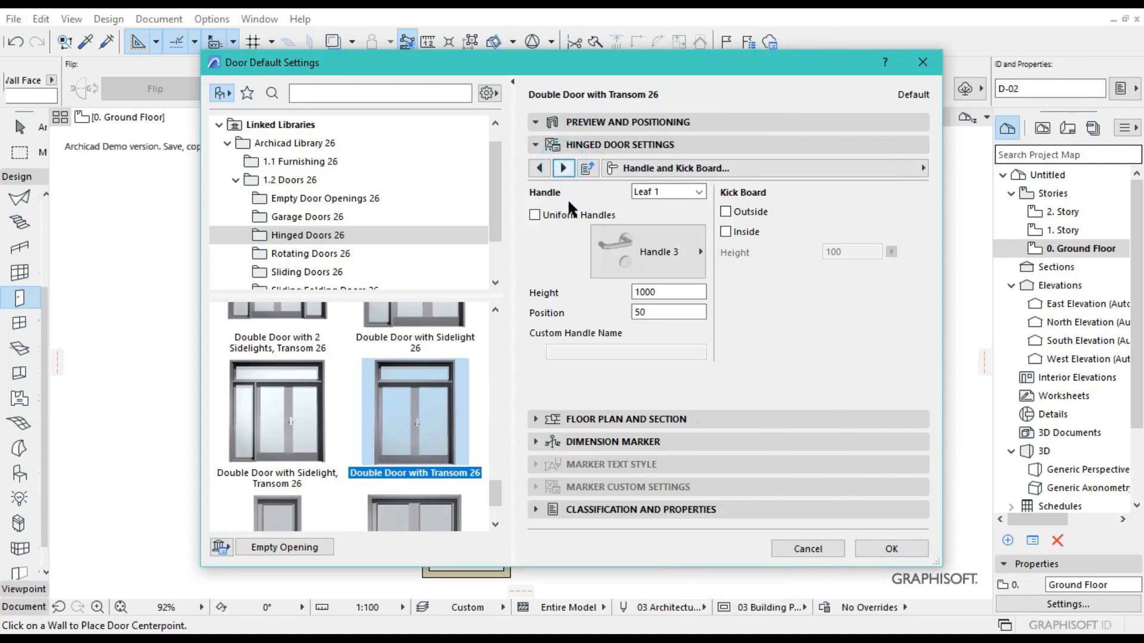
pyautogui.click(673, 190)
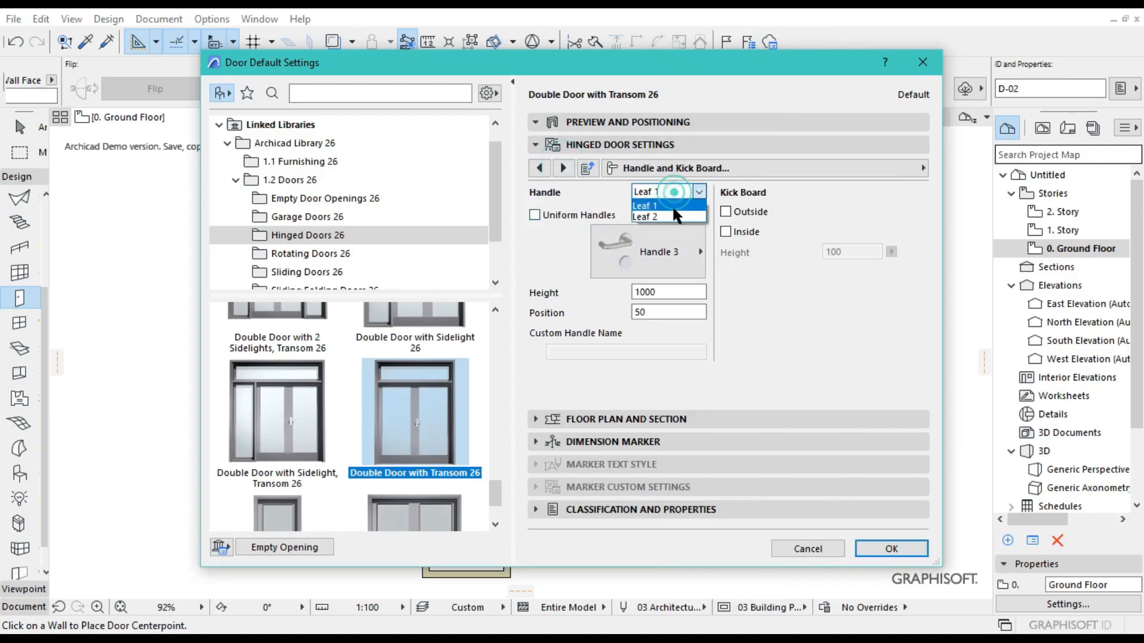
pyautogui.click(675, 218)
pyautogui.click(675, 264)
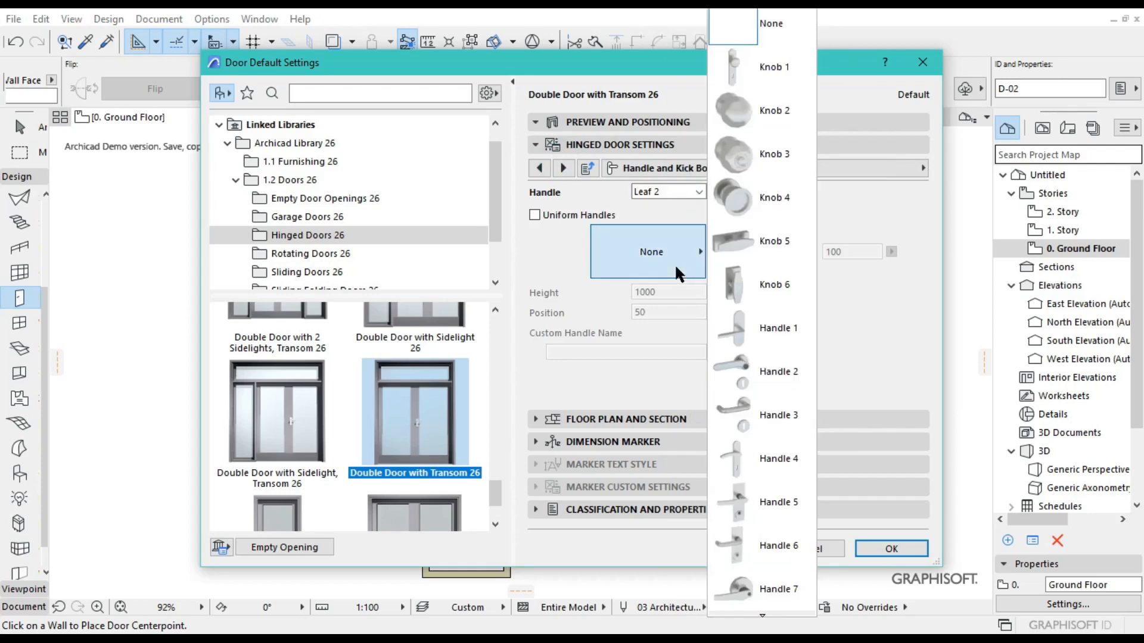
pyautogui.scroll(-9, 743, 289)
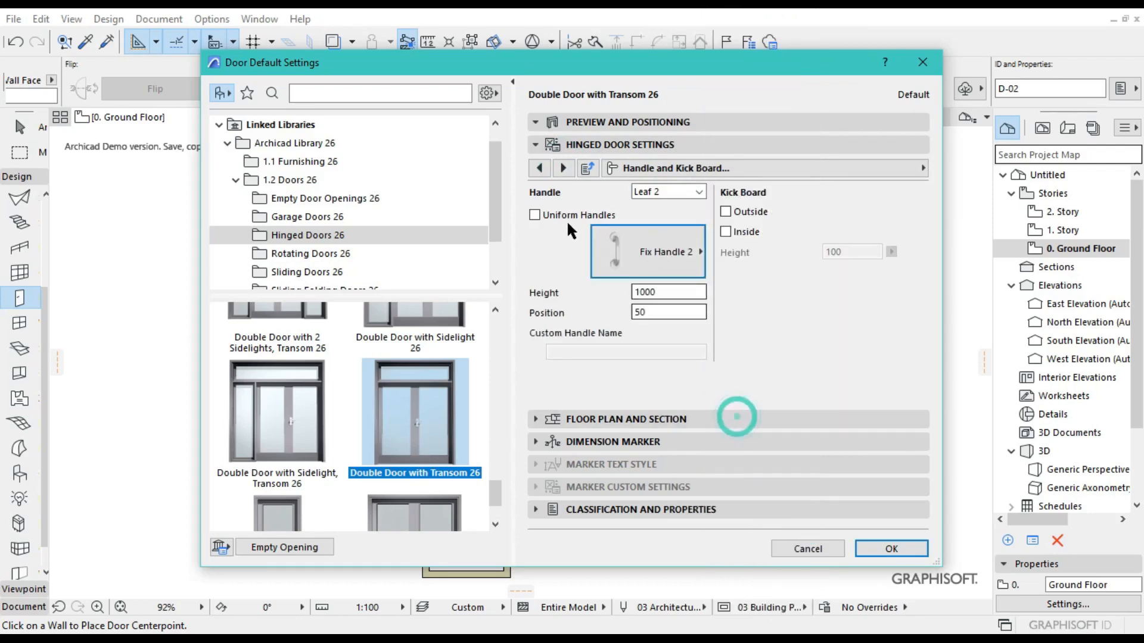
# Override the model view options for the door's 2D symbol and 3D projections, and turn off its 3D opening line
pyautogui.click(563, 168)
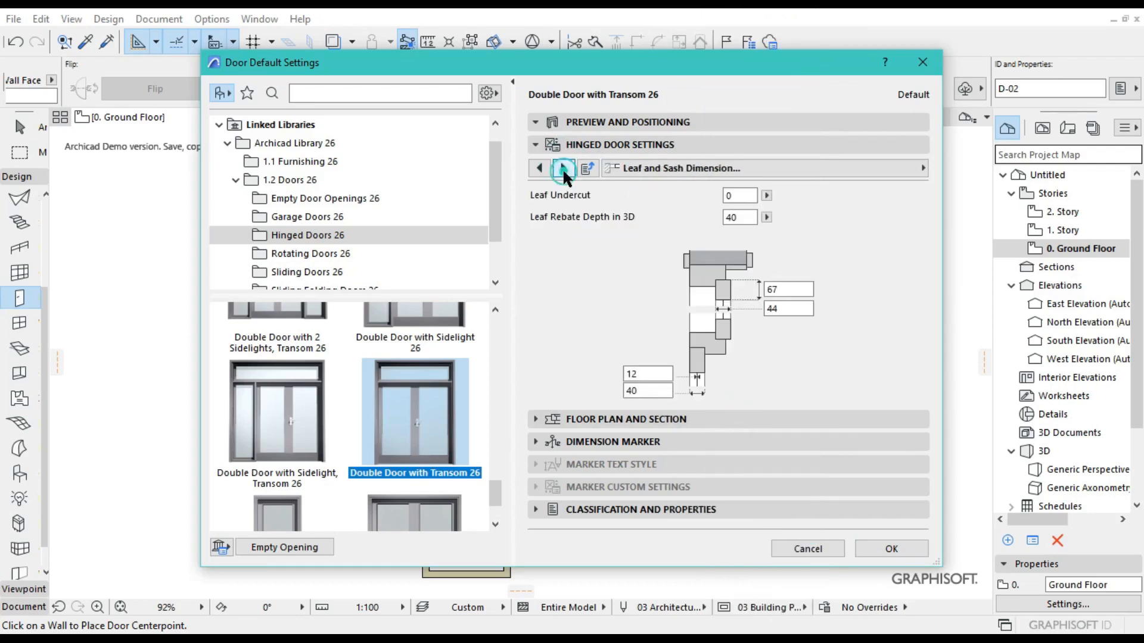
pyautogui.click(562, 168)
pyautogui.click(562, 168)
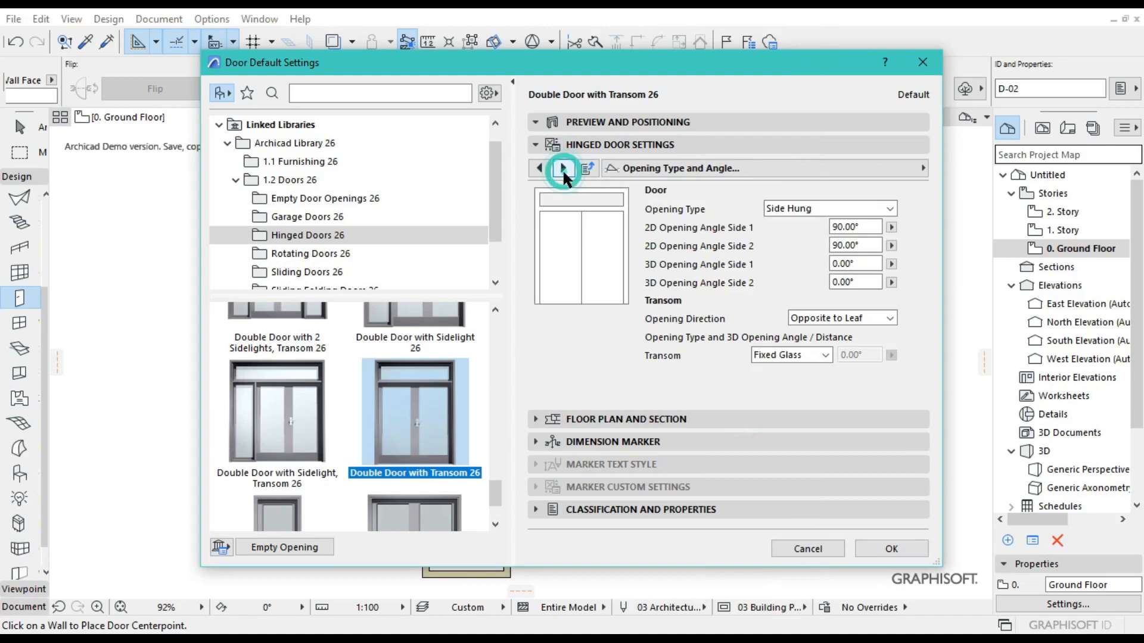
pyautogui.click(562, 168)
pyautogui.click(534, 212)
pyautogui.click(723, 211)
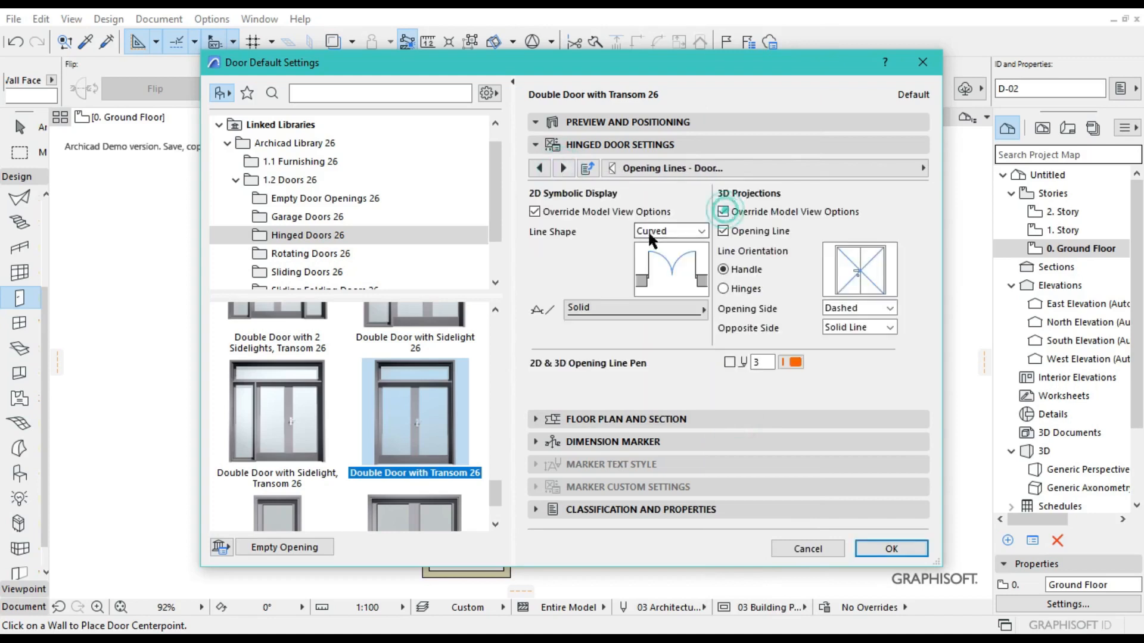
pyautogui.click(722, 231)
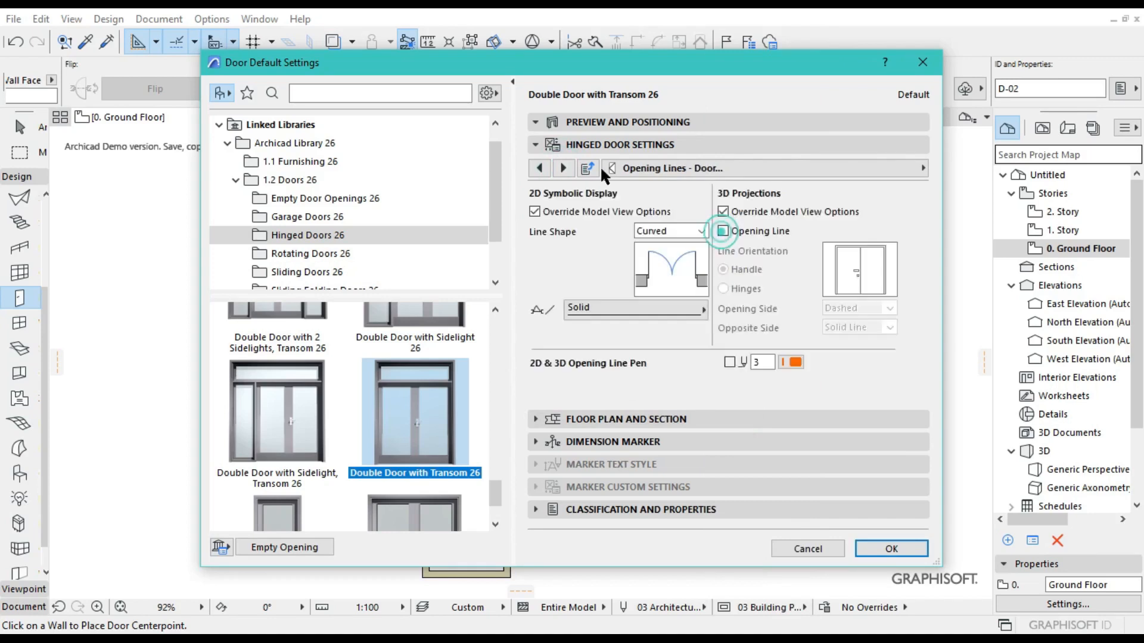
# Override the model view options for the transom's 3D projections and turn off its opening line
pyautogui.click(563, 168)
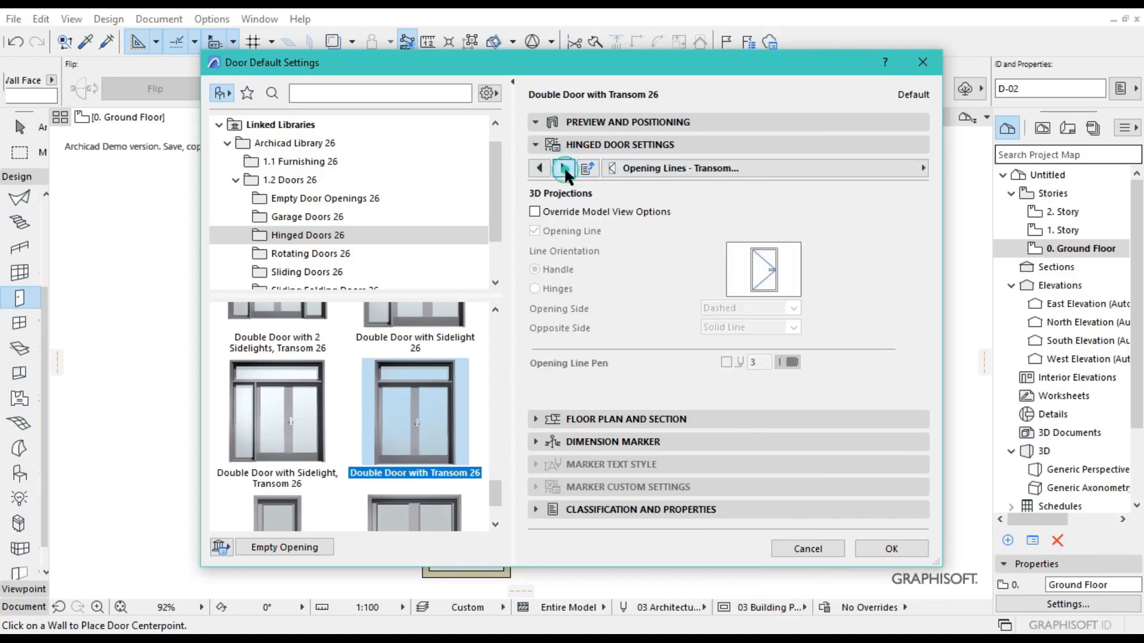
pyautogui.click(536, 210)
pyautogui.click(535, 231)
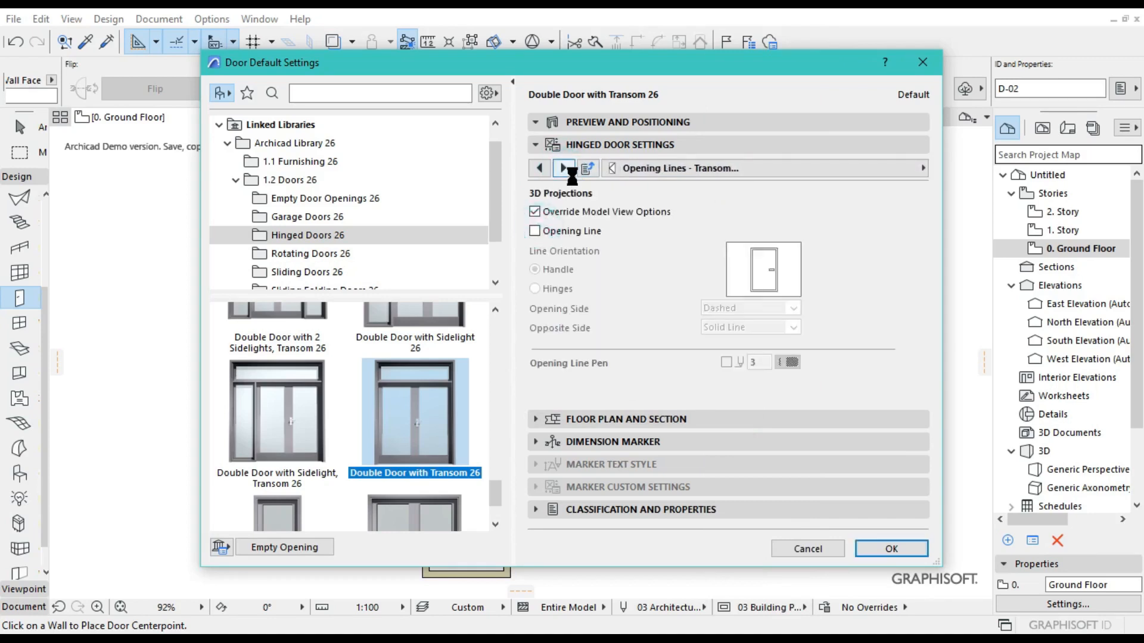
# Enable Uniform Door Surfaces for the double door and set the Frame Outside surface to Metal - Steel
pyautogui.click(566, 168)
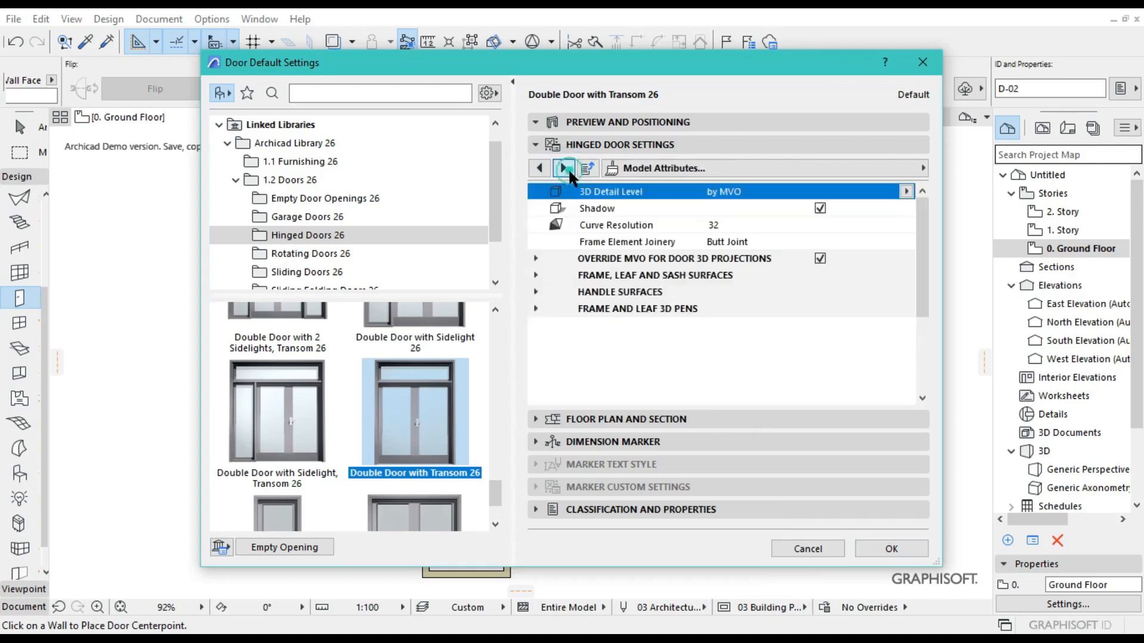
pyautogui.click(821, 309)
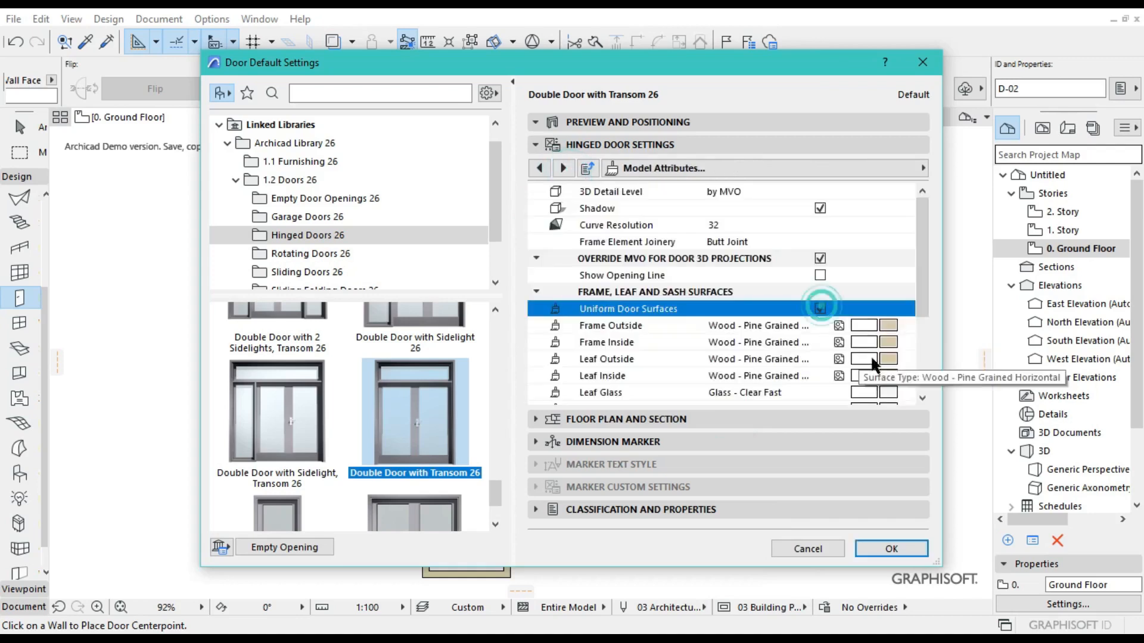
pyautogui.click(882, 325)
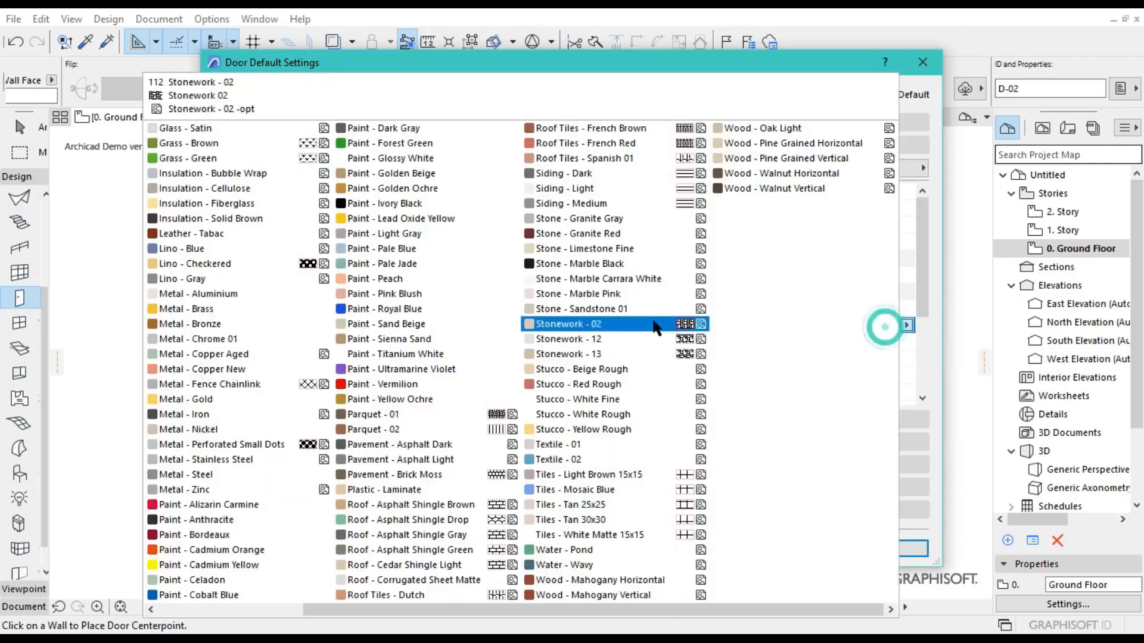
pyautogui.click(216, 475)
pyautogui.scroll(-3, 792, 295)
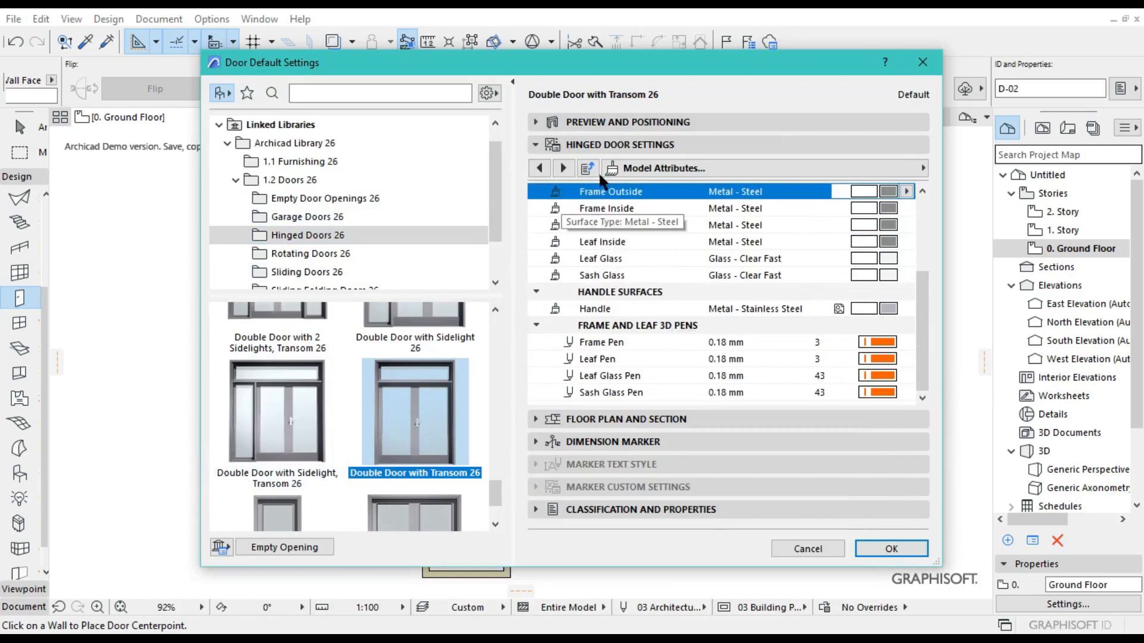
# Set the double door's ID to D-00 in its classification and properties, and accept the default settings
pyautogui.click(630, 419)
pyautogui.scroll(-1, 721, 262)
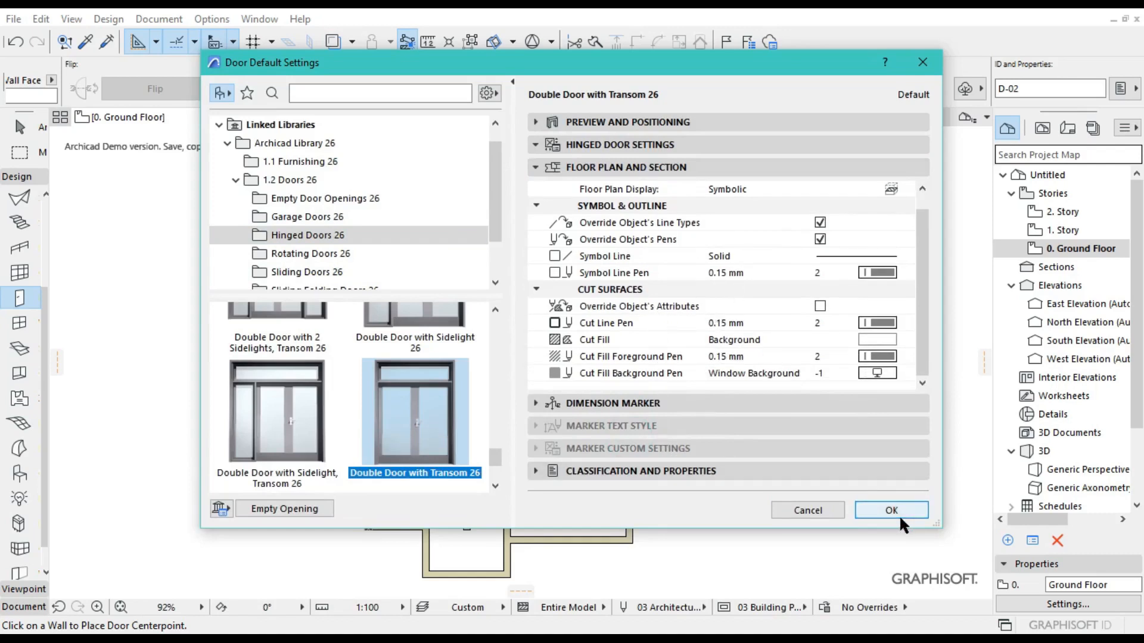
pyautogui.click(768, 468)
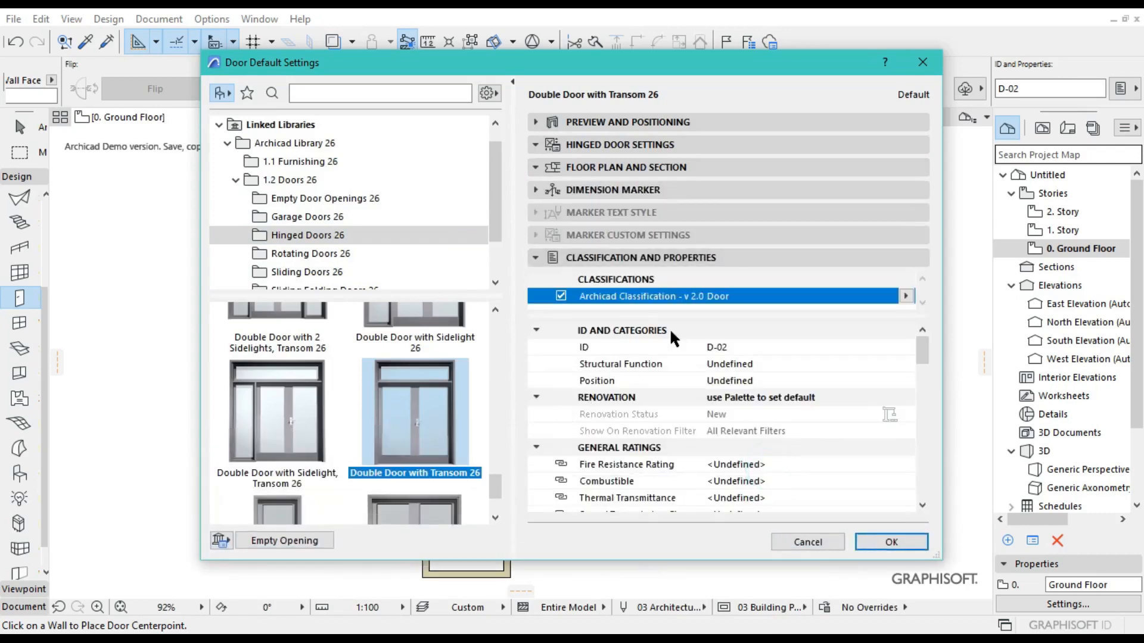
pyautogui.click(734, 348)
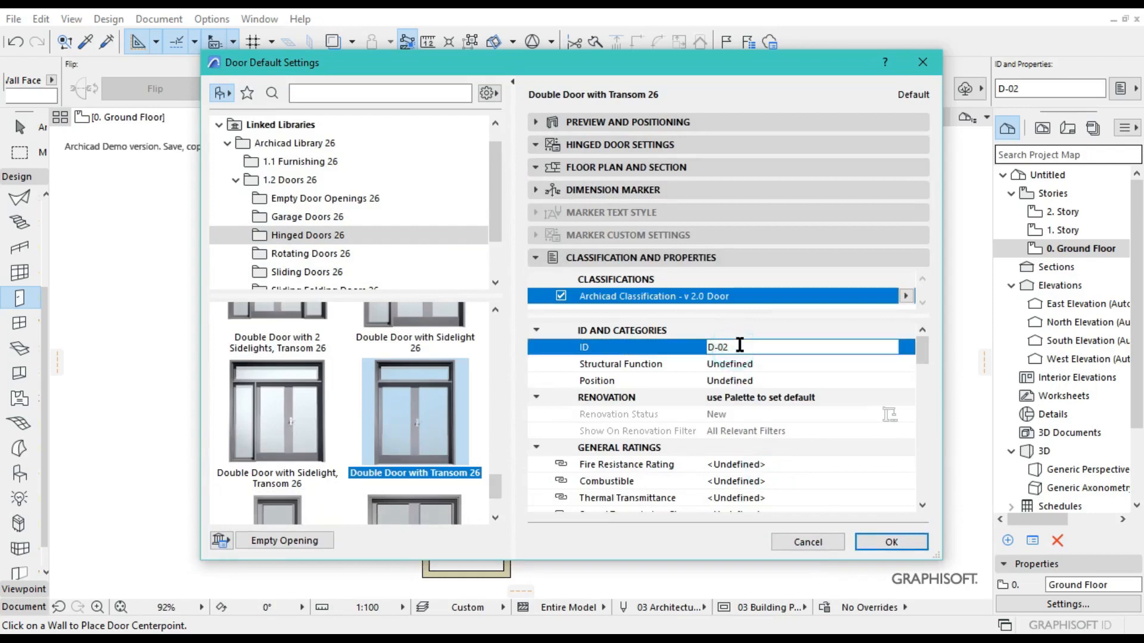
pyautogui.write('0')
pyautogui.click(874, 539)
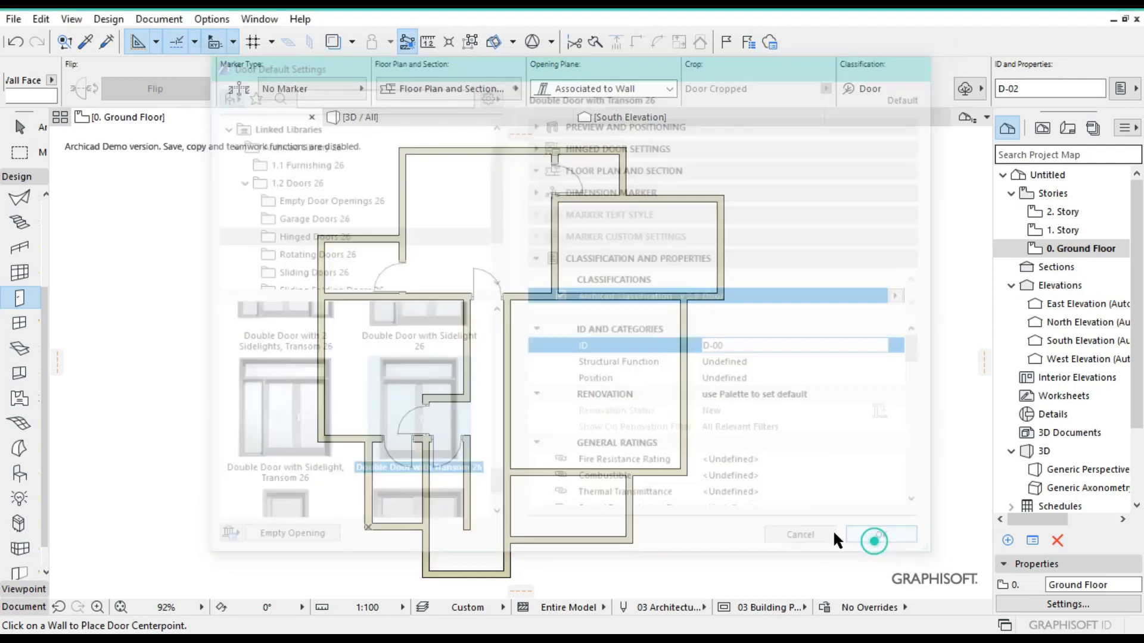
# Place the double door in the wall between the large right-hand room and the small room below it, opening into the lower room
pyautogui.scroll(5, 577, 487)
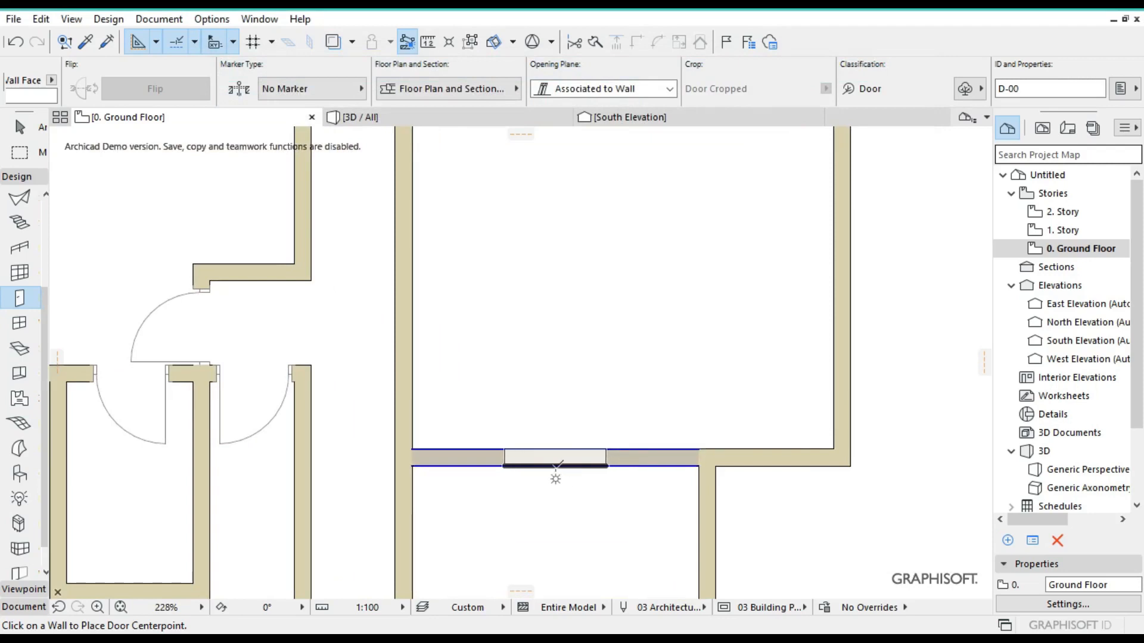
pyautogui.click(555, 466)
pyautogui.click(560, 503)
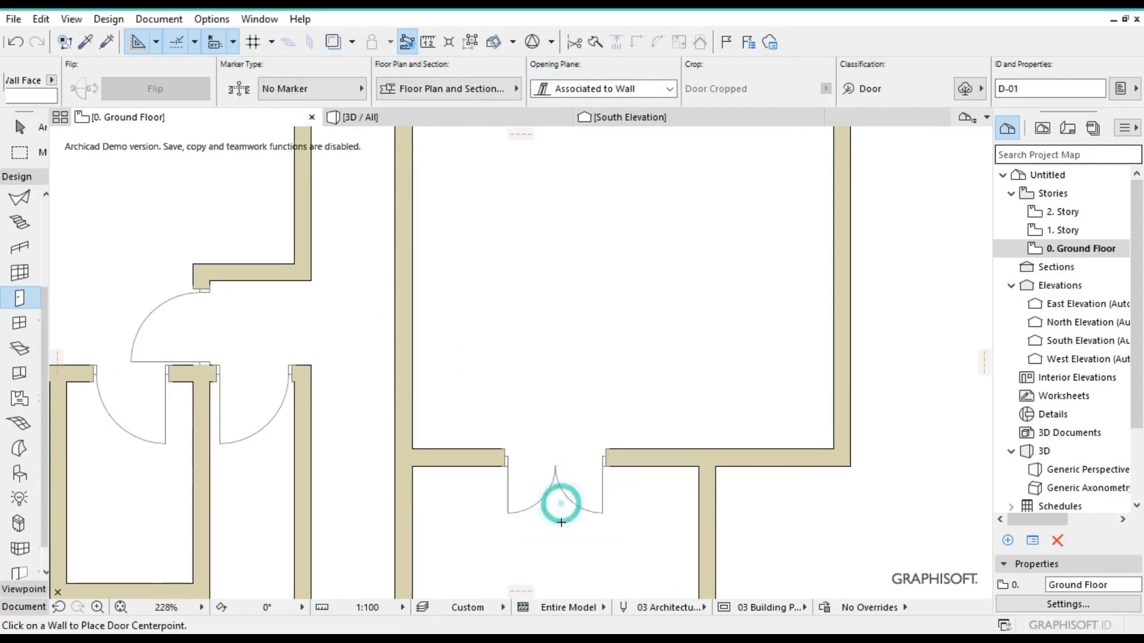
pyautogui.scroll(-3, 572, 494)
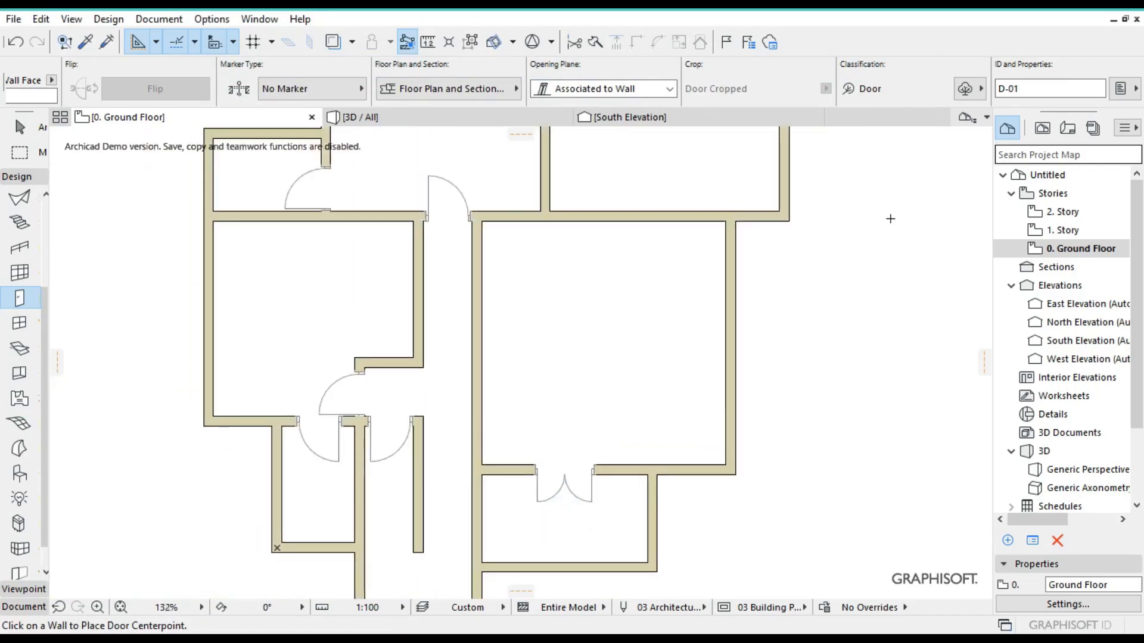
pyautogui.click(120, 607)
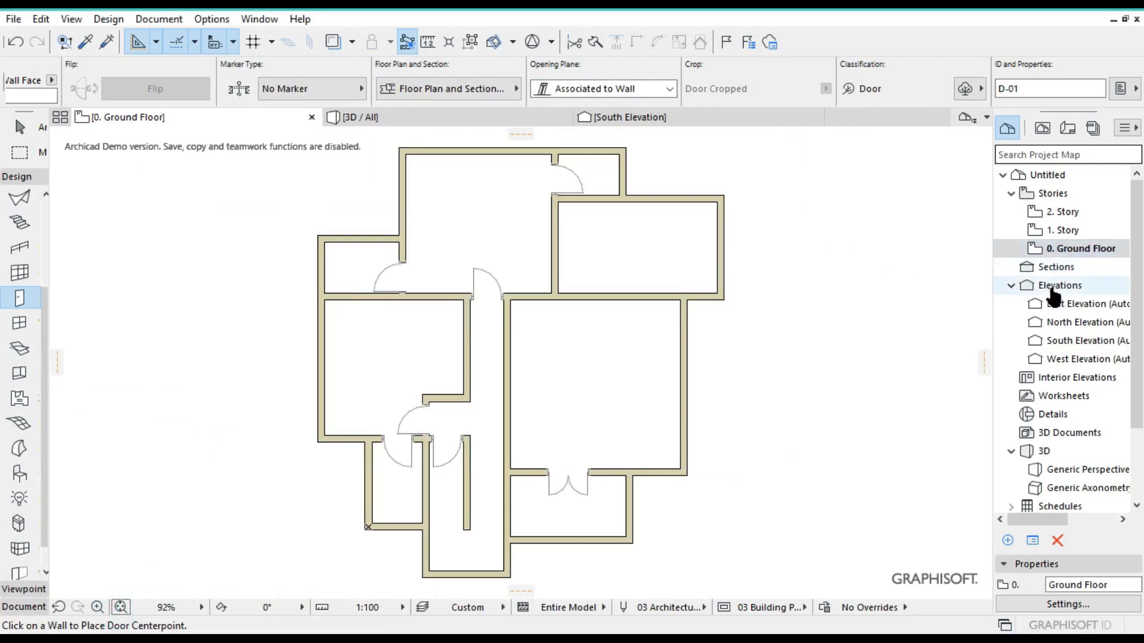
# Open the 1. Story floor plan around the wall between the large right-hand room and the small room below it
pyautogui.click(1065, 231)
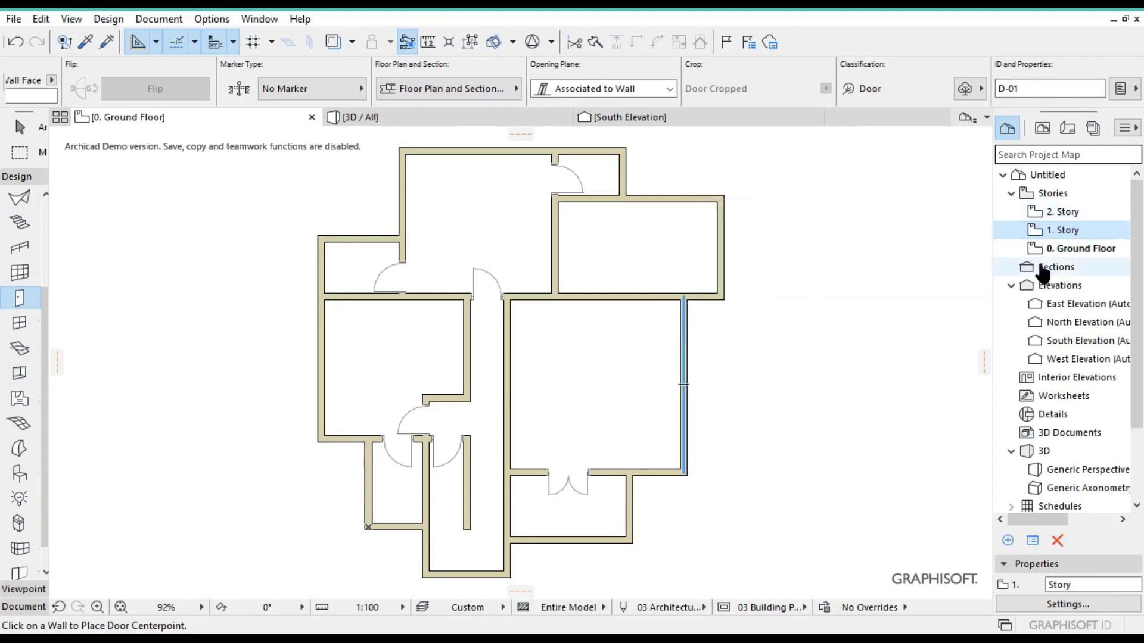
pyautogui.doubleClick(1065, 231)
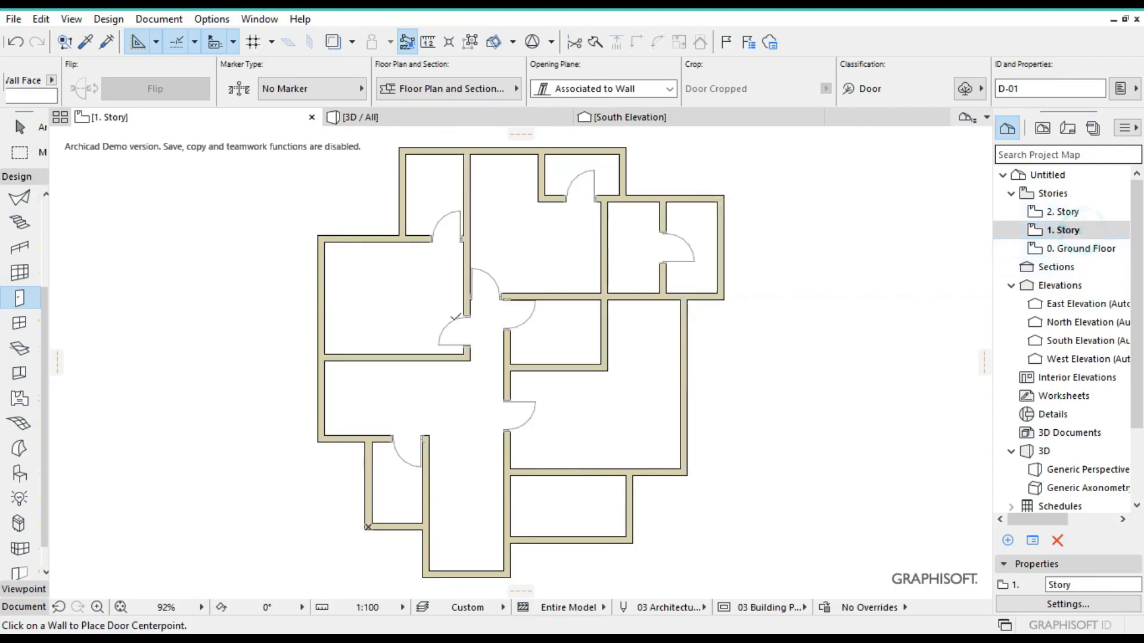
pyautogui.scroll(4, 566, 473)
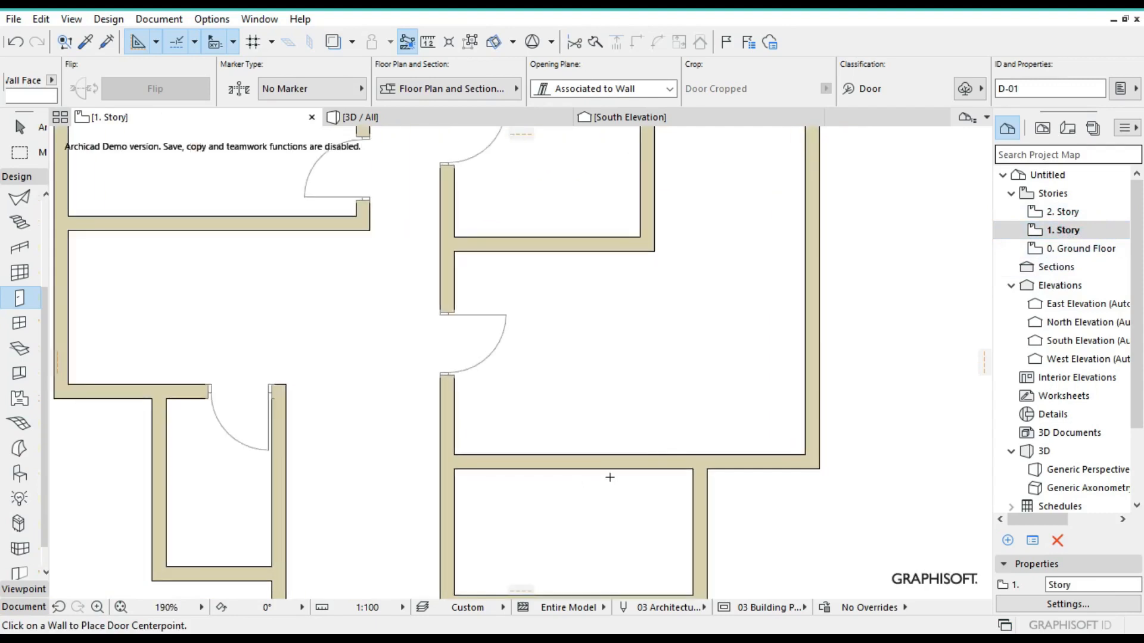
# Choose Sliding Door, 2 Sidelights, Transom 26 from the Sliding Doors 26 library as the default door type
pyautogui.doubleClick(28, 296)
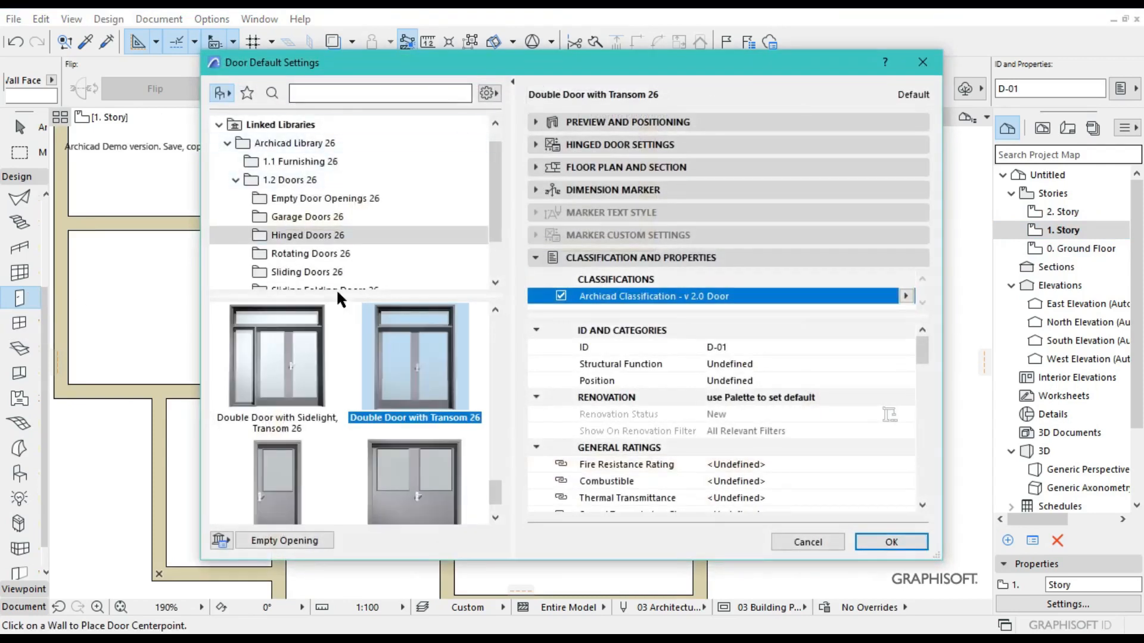
pyautogui.click(322, 272)
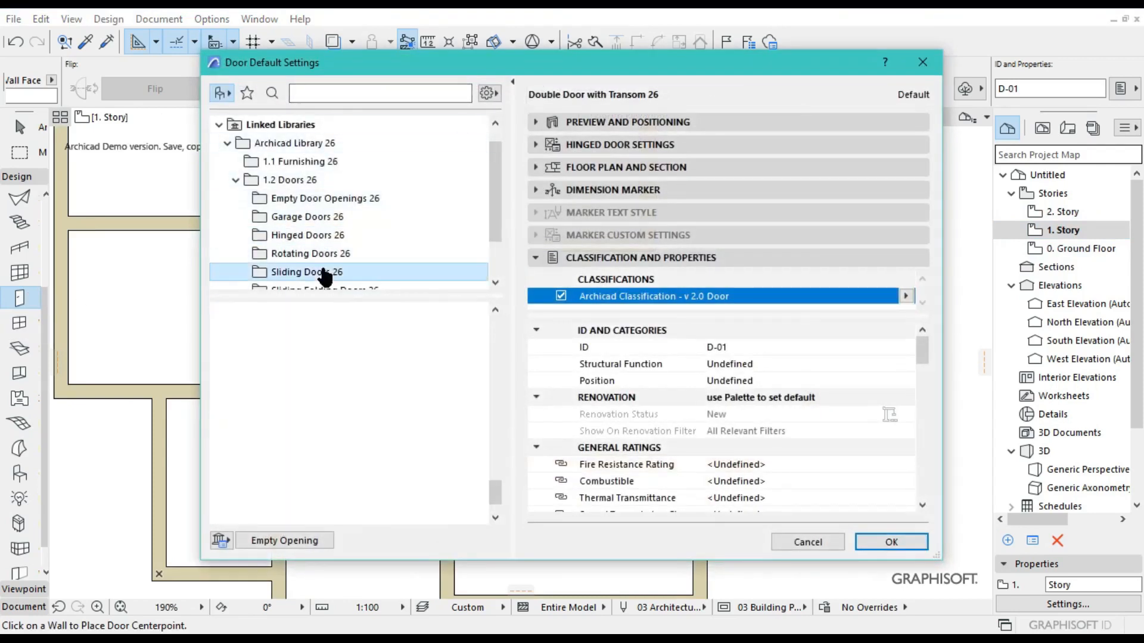
pyautogui.scroll(-10, 381, 386)
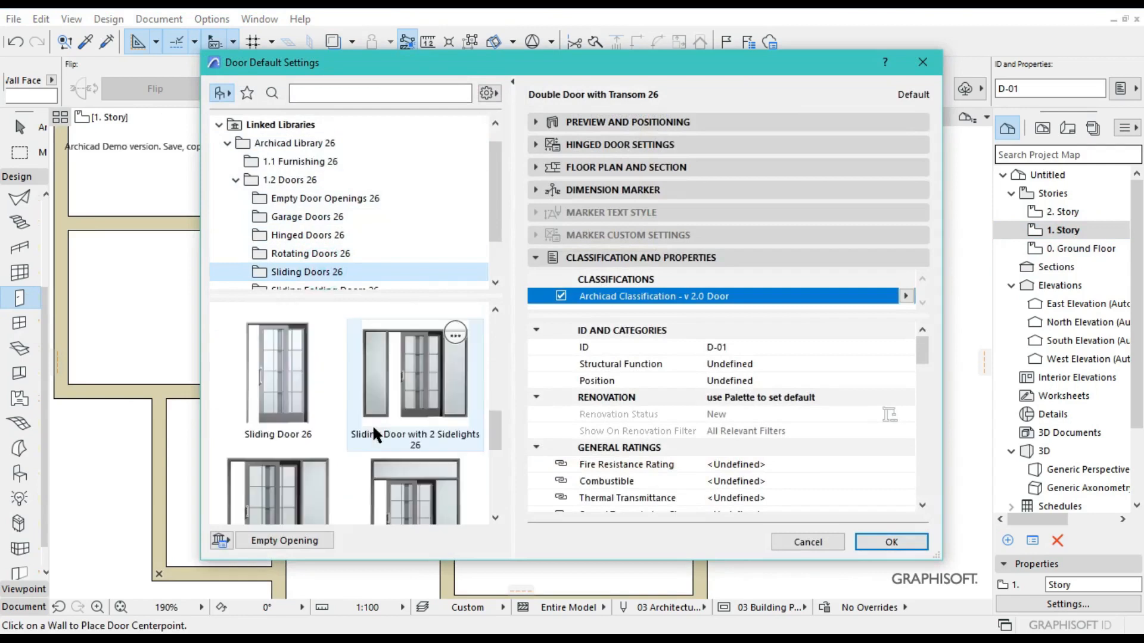
pyautogui.scroll(-4, 355, 438)
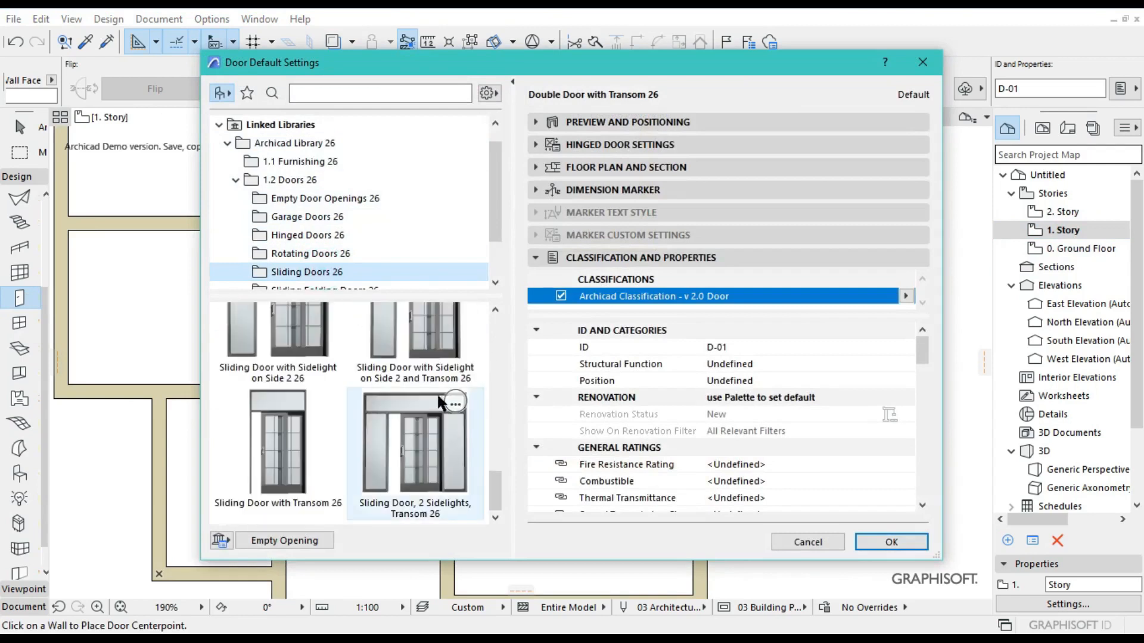
pyautogui.scroll(3, 429, 443)
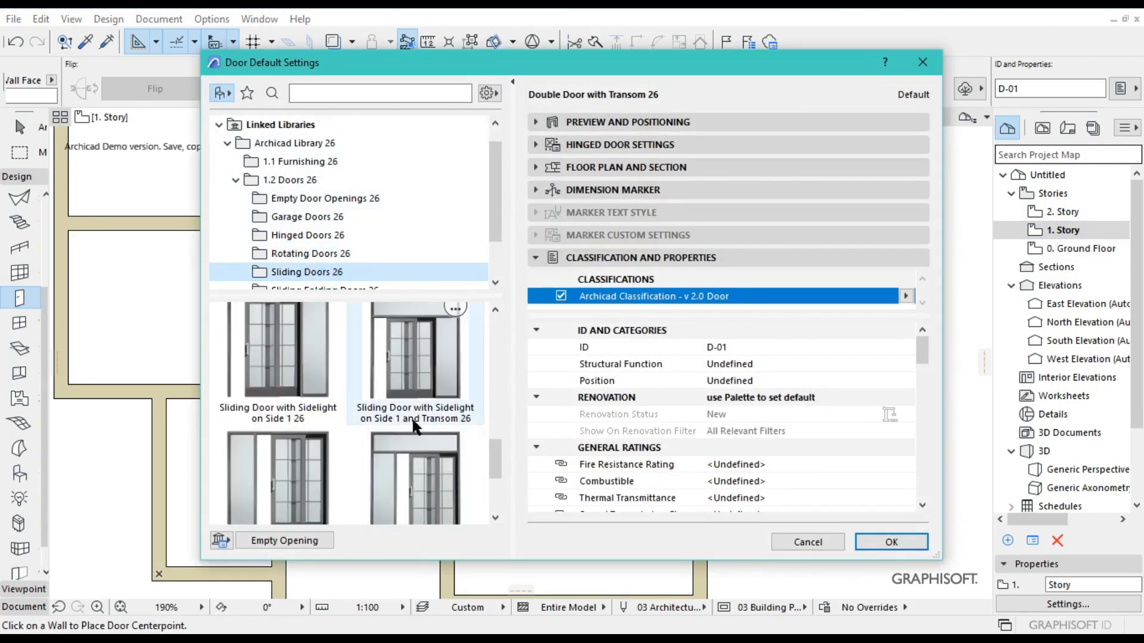
pyautogui.scroll(-3, 413, 421)
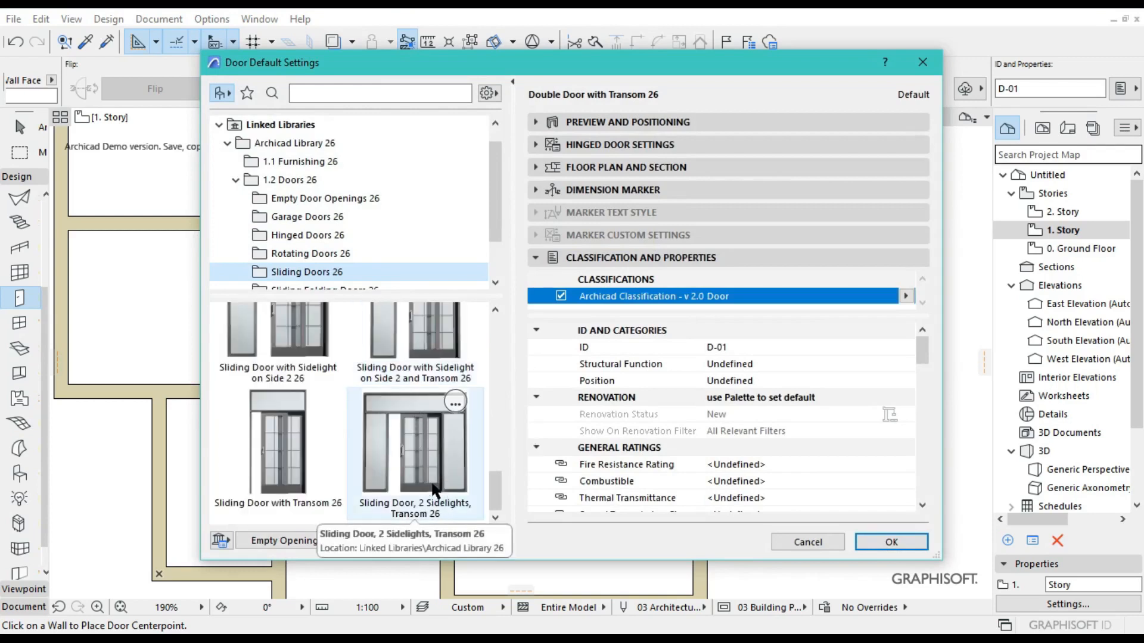
pyautogui.scroll(3, 408, 440)
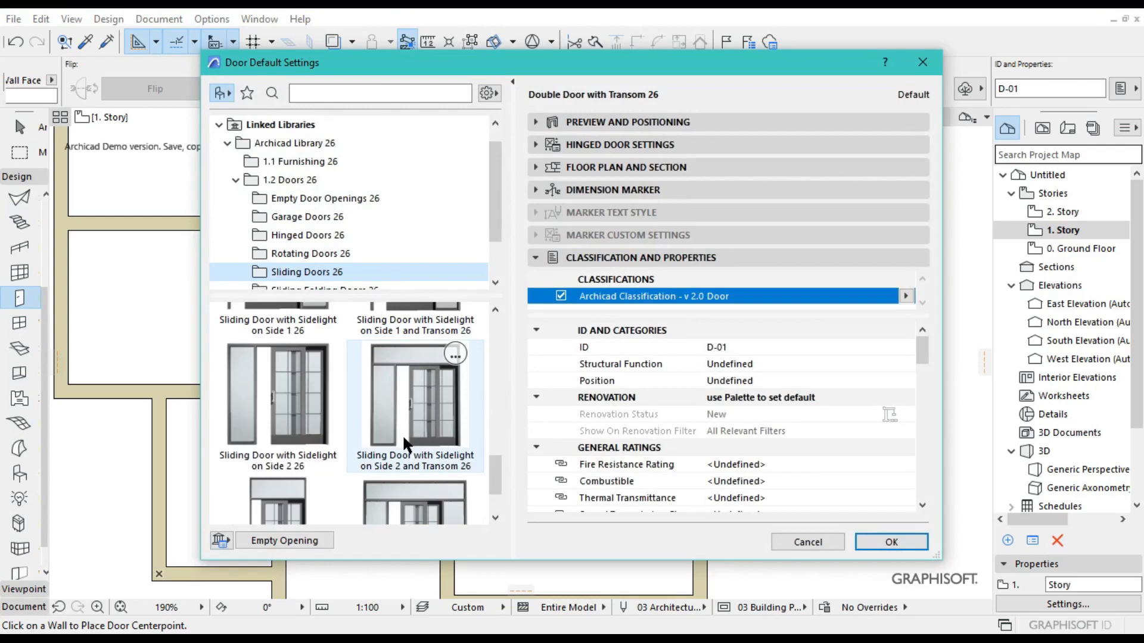
pyautogui.scroll(3, 396, 416)
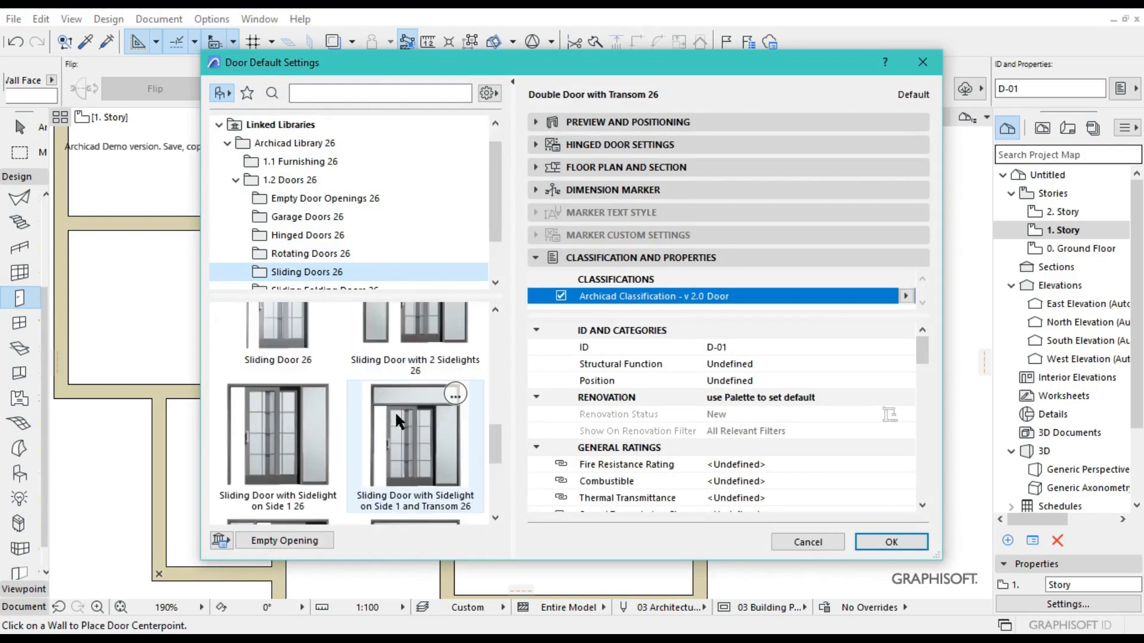
pyautogui.scroll(-5, 398, 421)
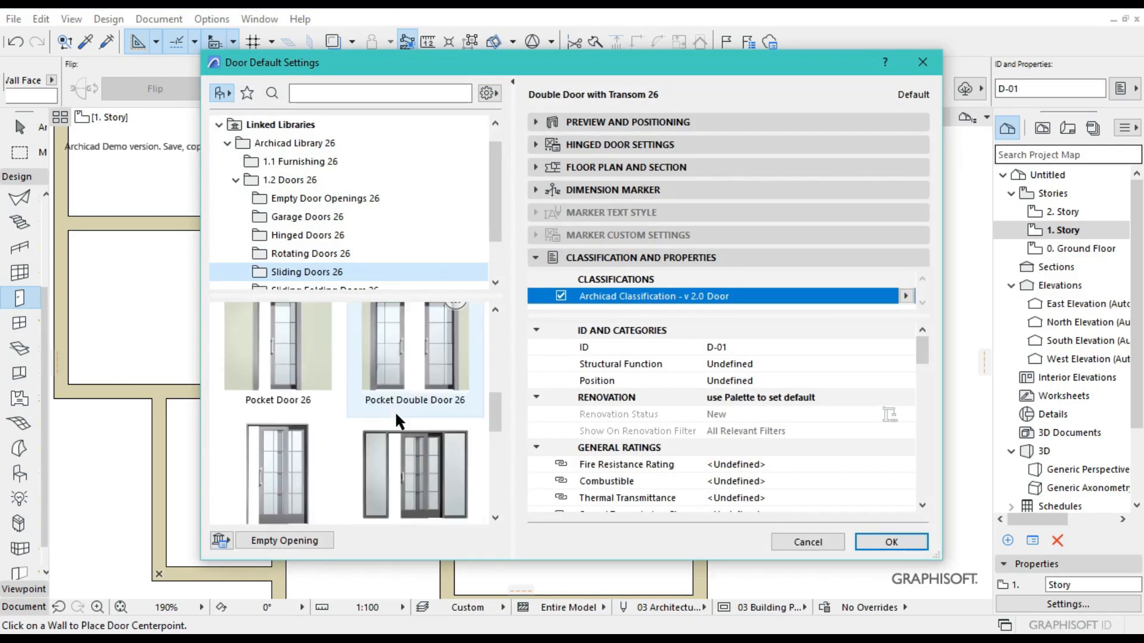
pyautogui.scroll(-5, 395, 411)
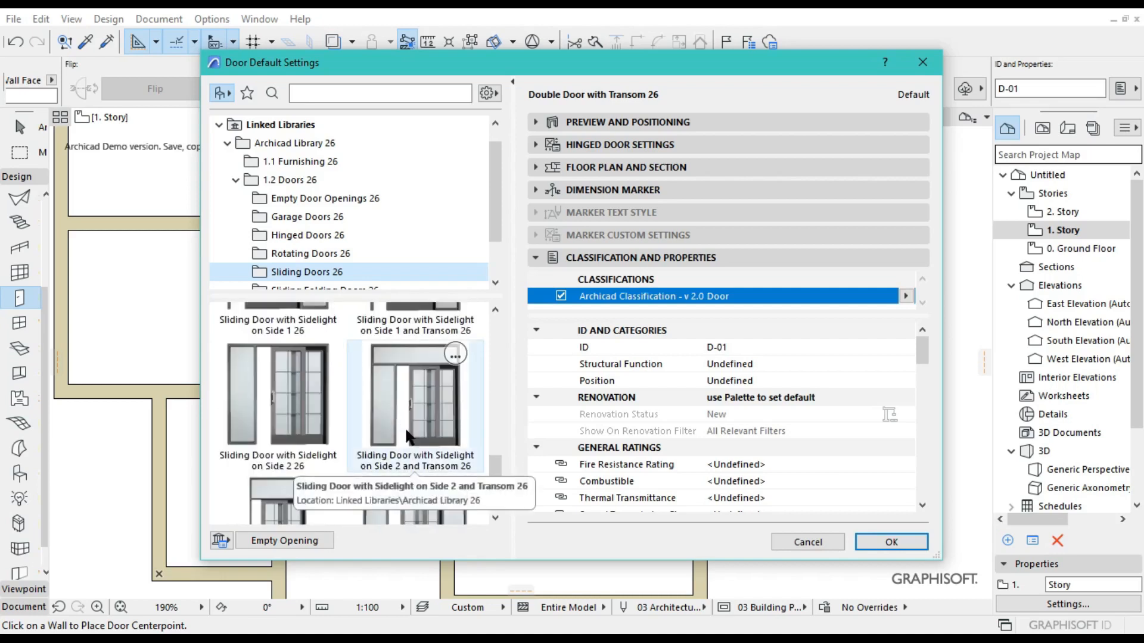
pyautogui.scroll(-2, 424, 407)
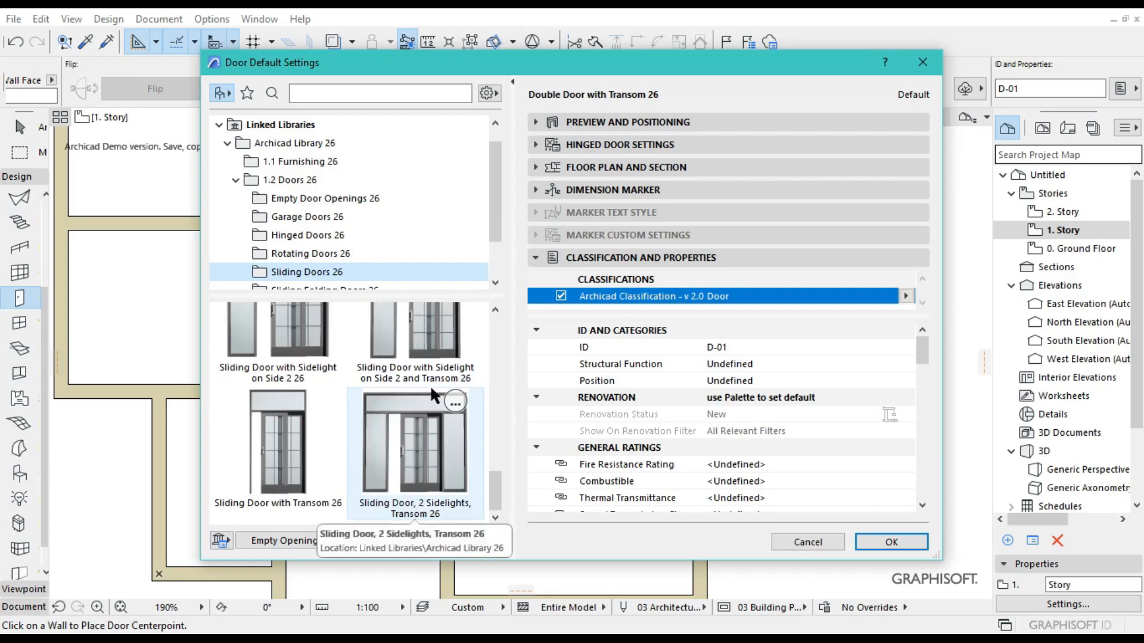
pyautogui.click(413, 428)
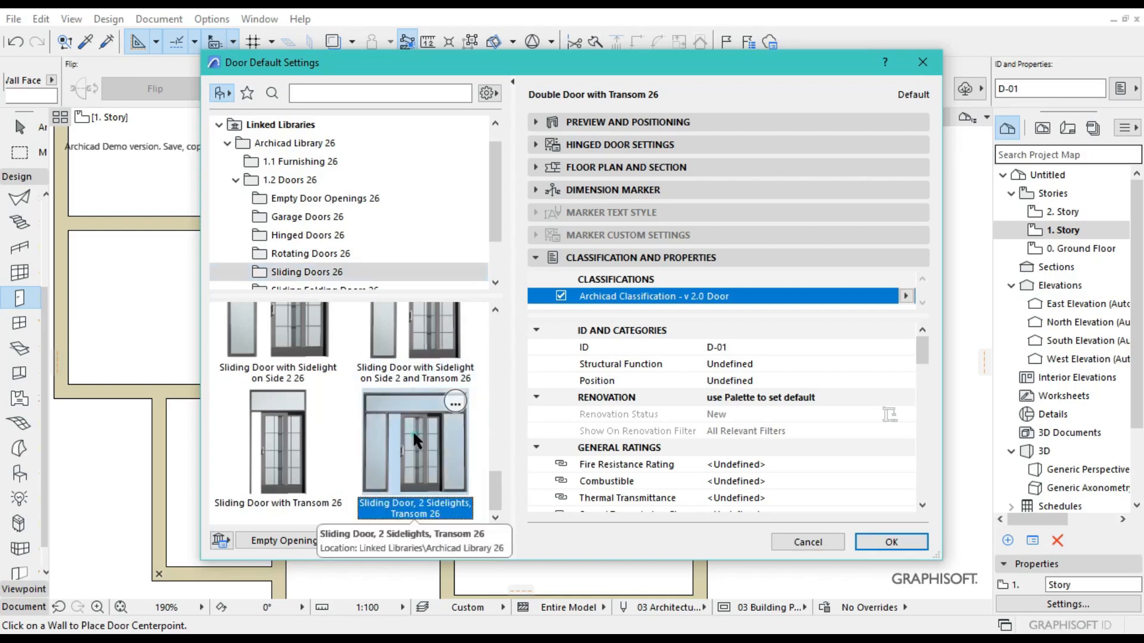
# Set the sliding door's handle to Fix Handle 3 in its door and opening settings
pyautogui.click(661, 122)
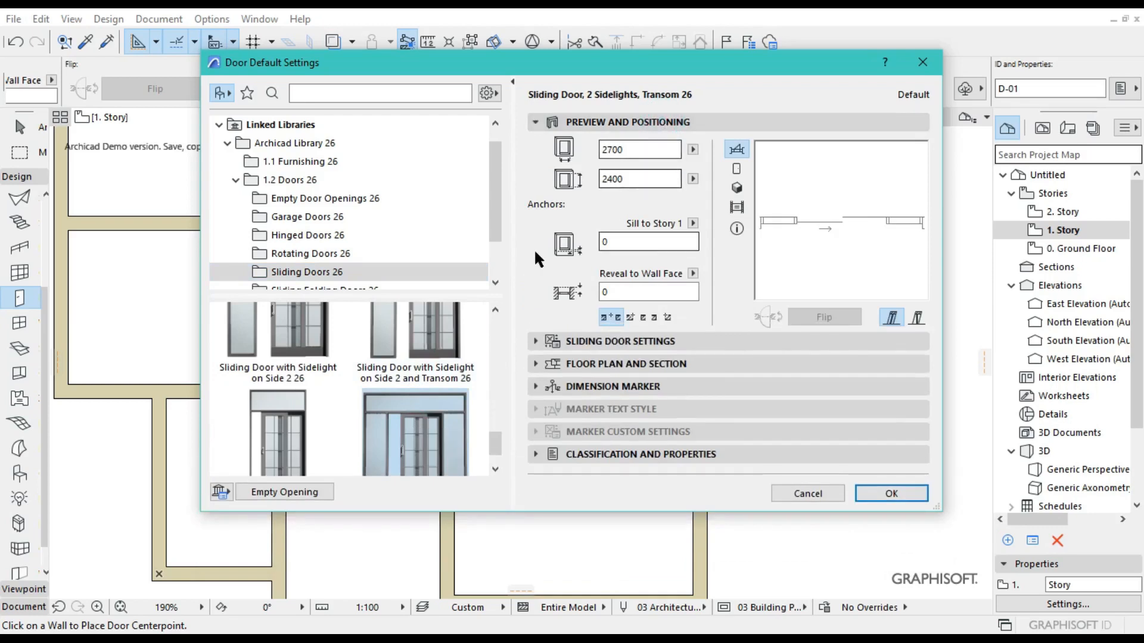
pyautogui.click(638, 342)
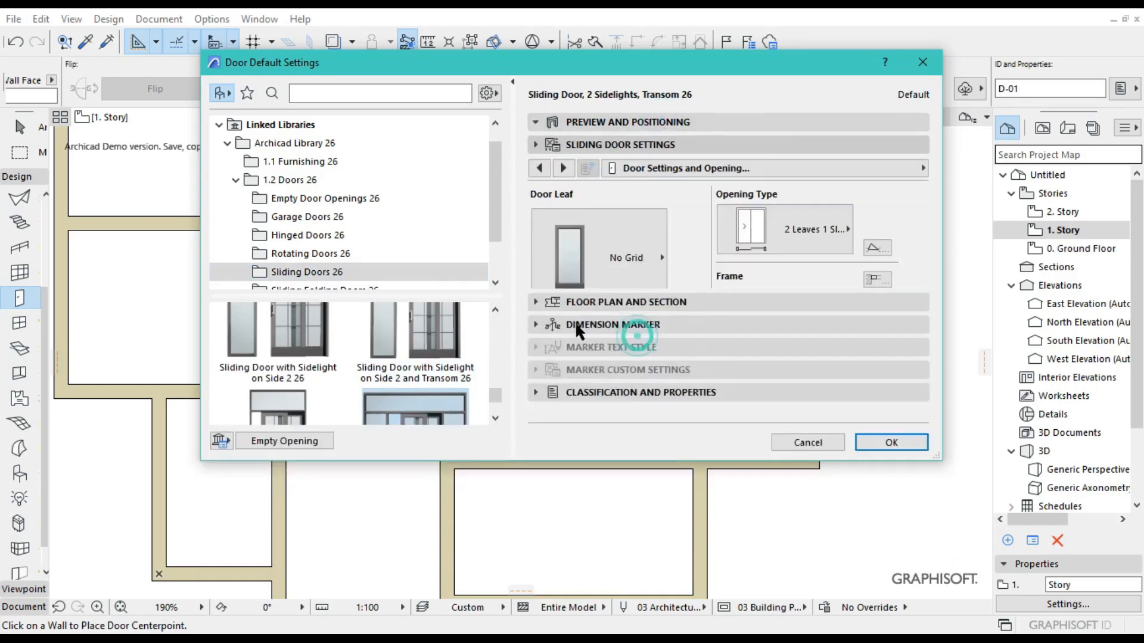
pyautogui.click(596, 247)
pyautogui.click(596, 245)
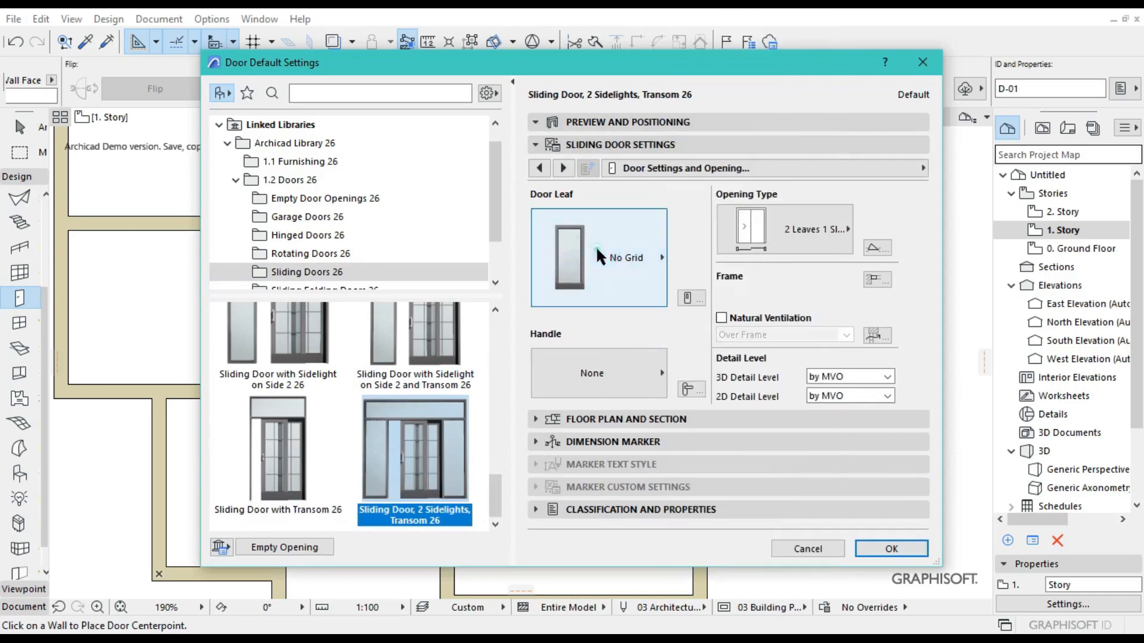
pyautogui.click(609, 373)
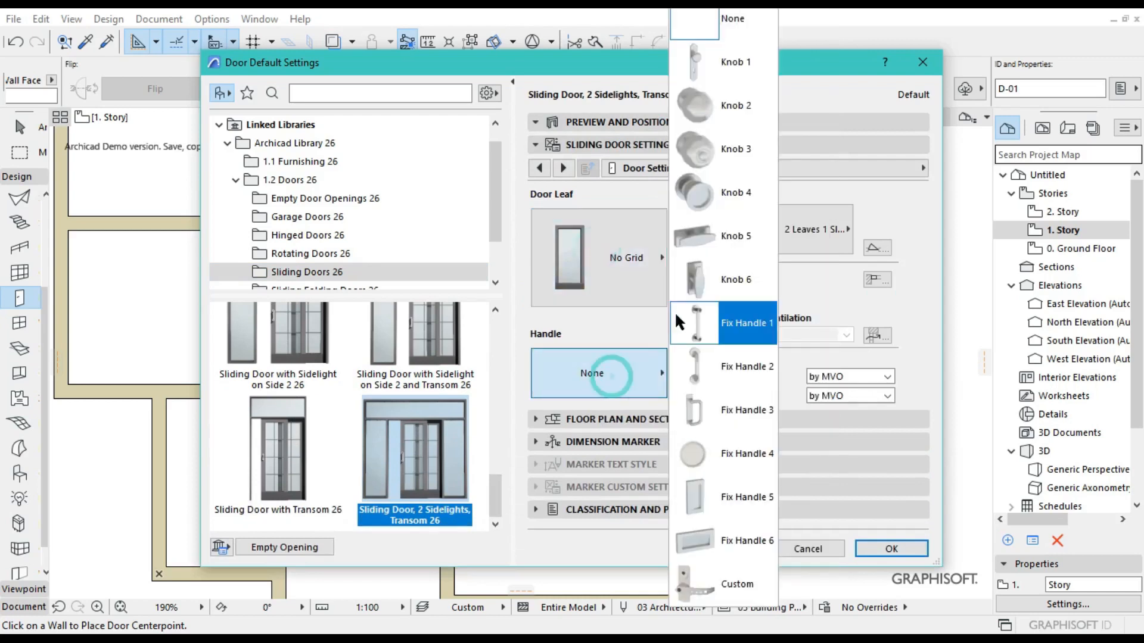
pyautogui.click(694, 415)
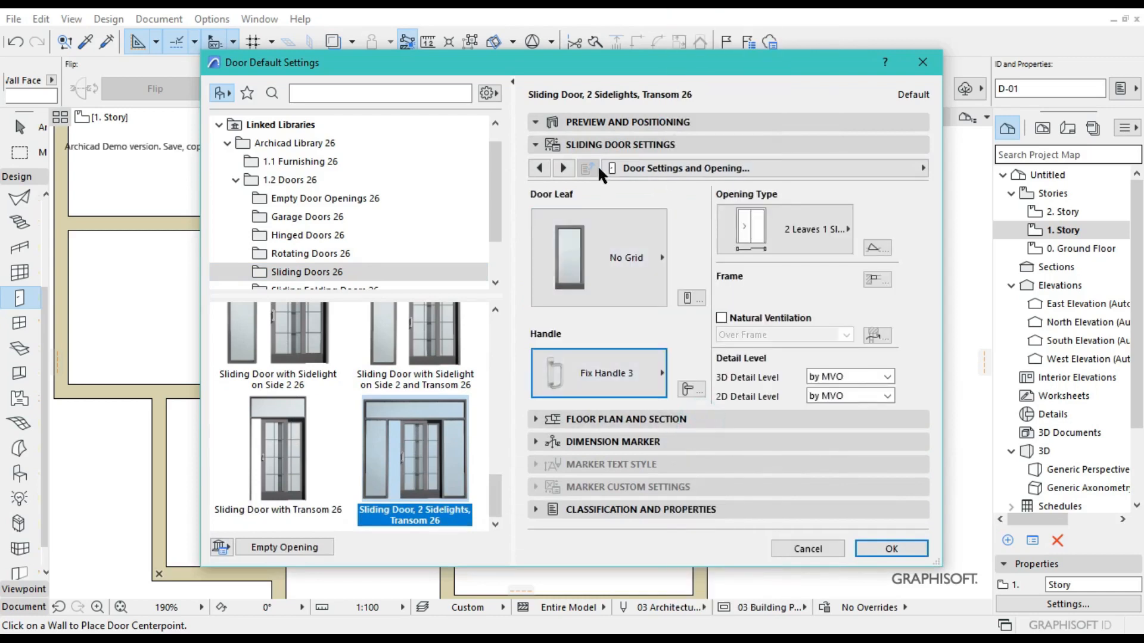
# Enable Uniform Sashes in the sliding door's sidelight and transom sash type settings
pyautogui.click(560, 166)
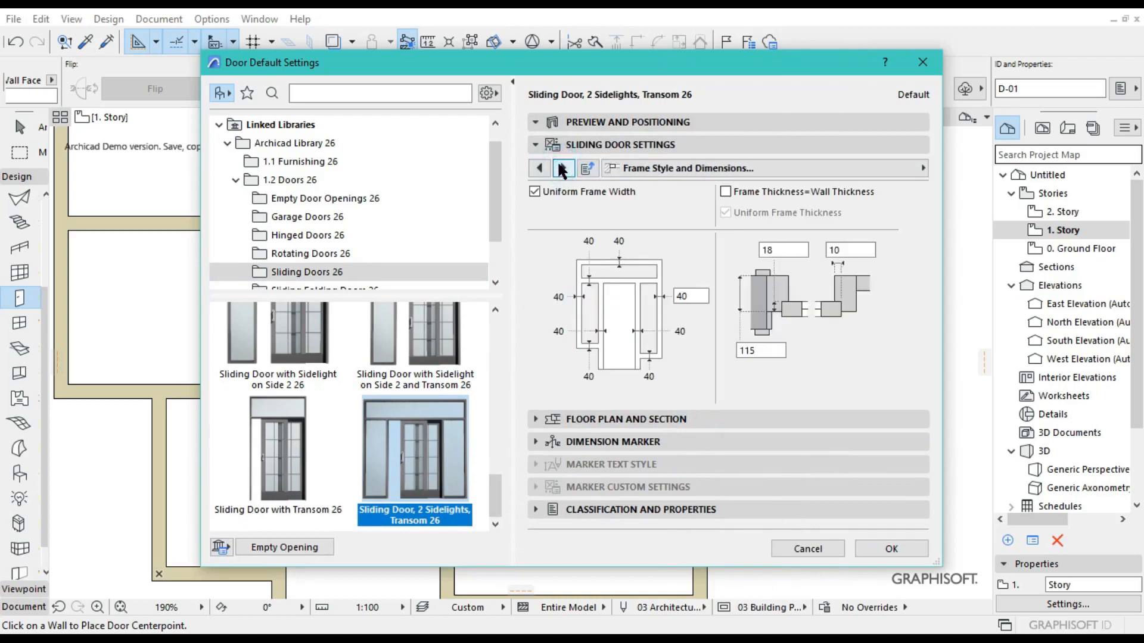
pyautogui.click(560, 169)
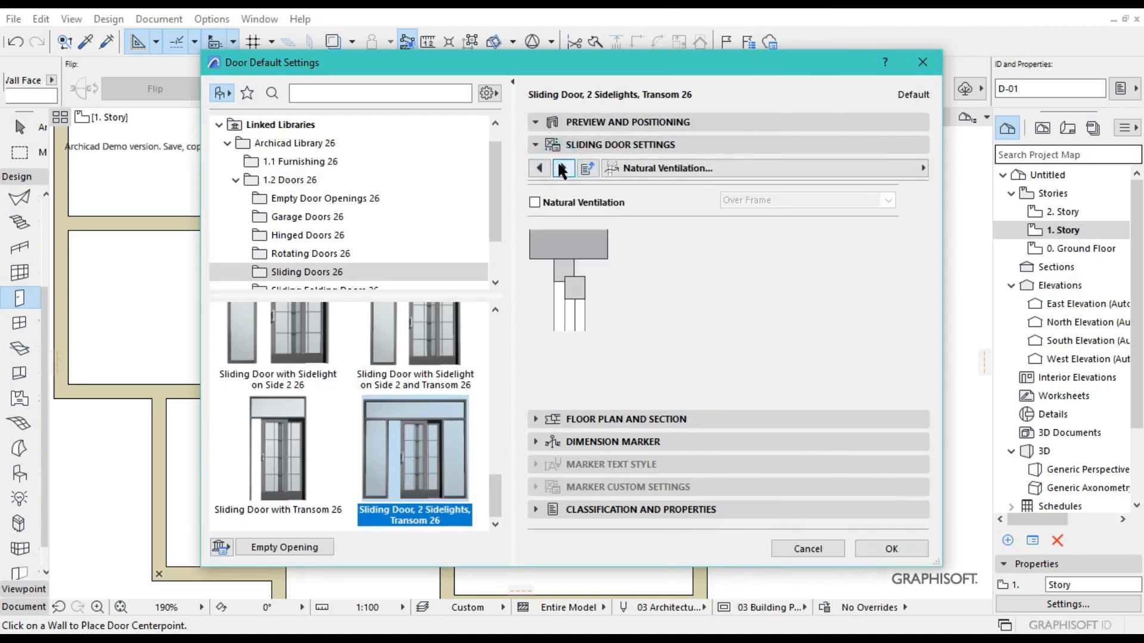
pyautogui.click(560, 168)
pyautogui.click(561, 169)
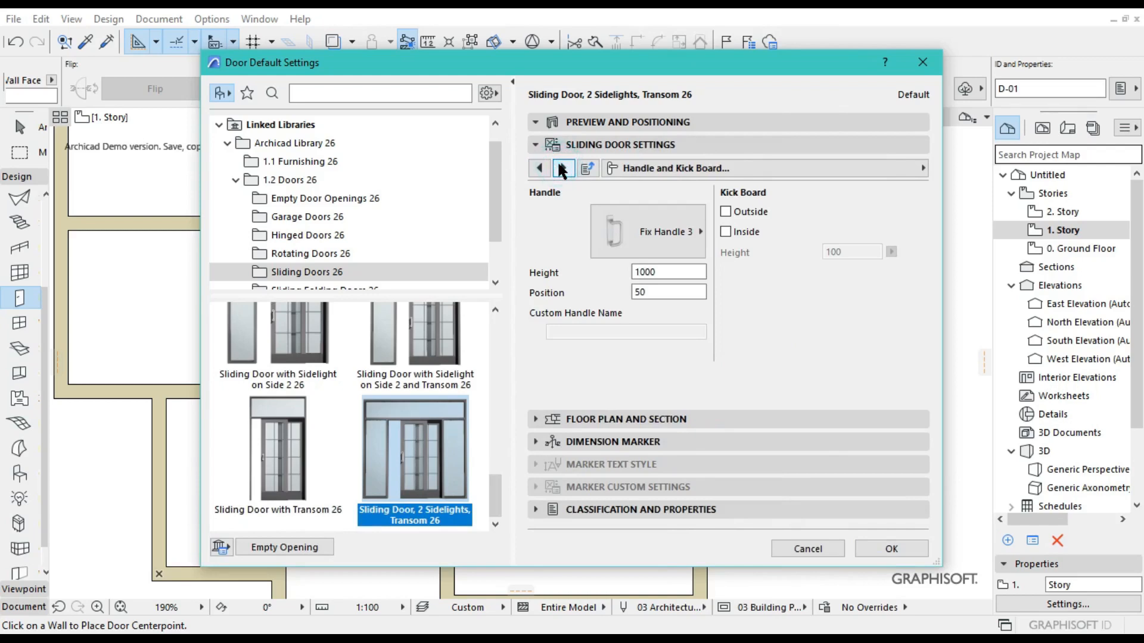
pyautogui.click(561, 169)
pyautogui.click(561, 168)
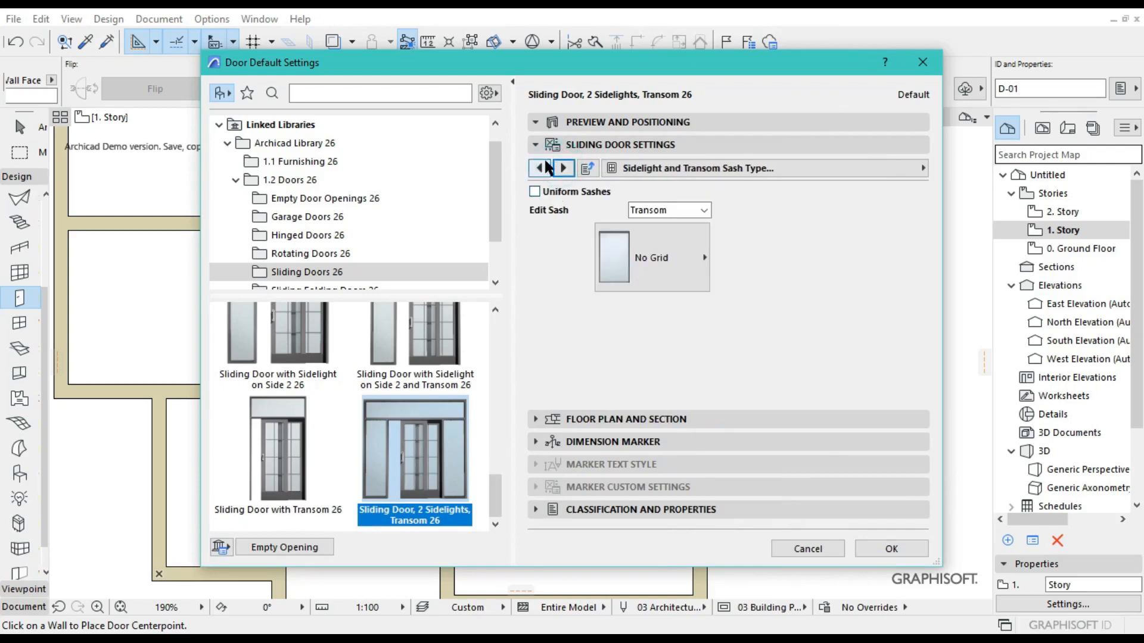
pyautogui.click(538, 169)
pyautogui.click(560, 168)
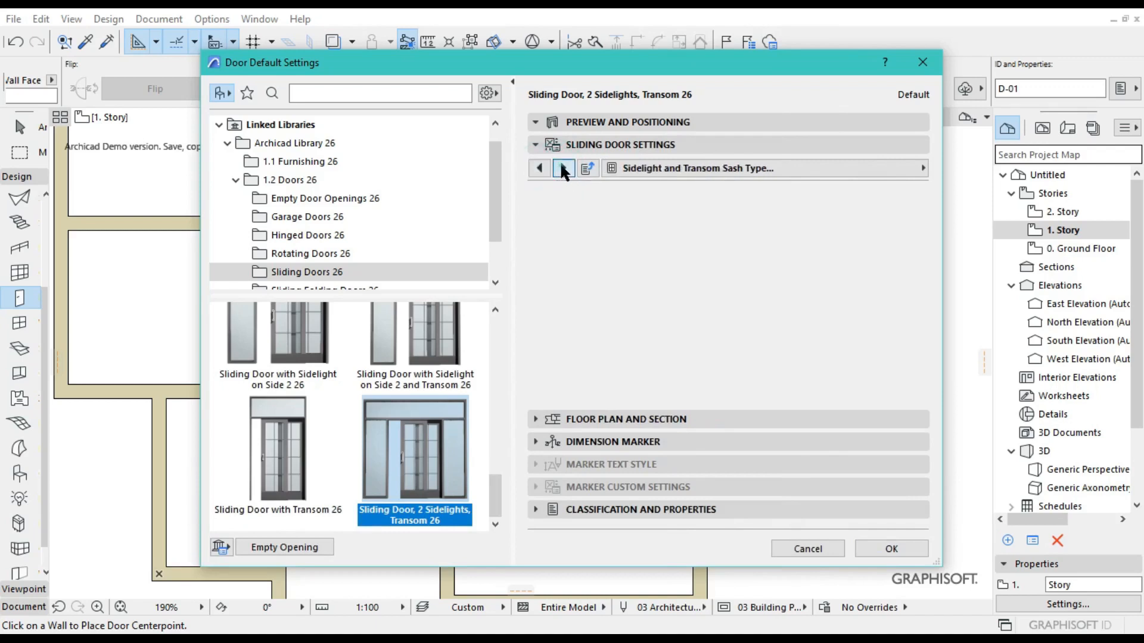
pyautogui.click(535, 192)
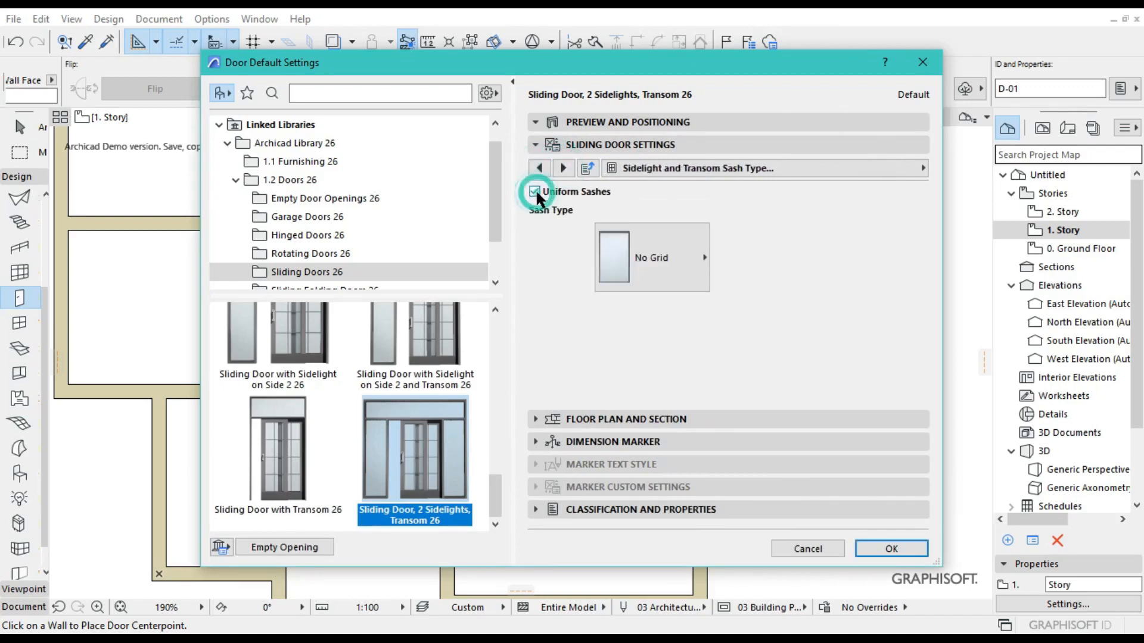
# Override the model view options for the sliding door leaf's 2D symbolic display and 3D projections, turning off its 3D opening line
pyautogui.click(564, 169)
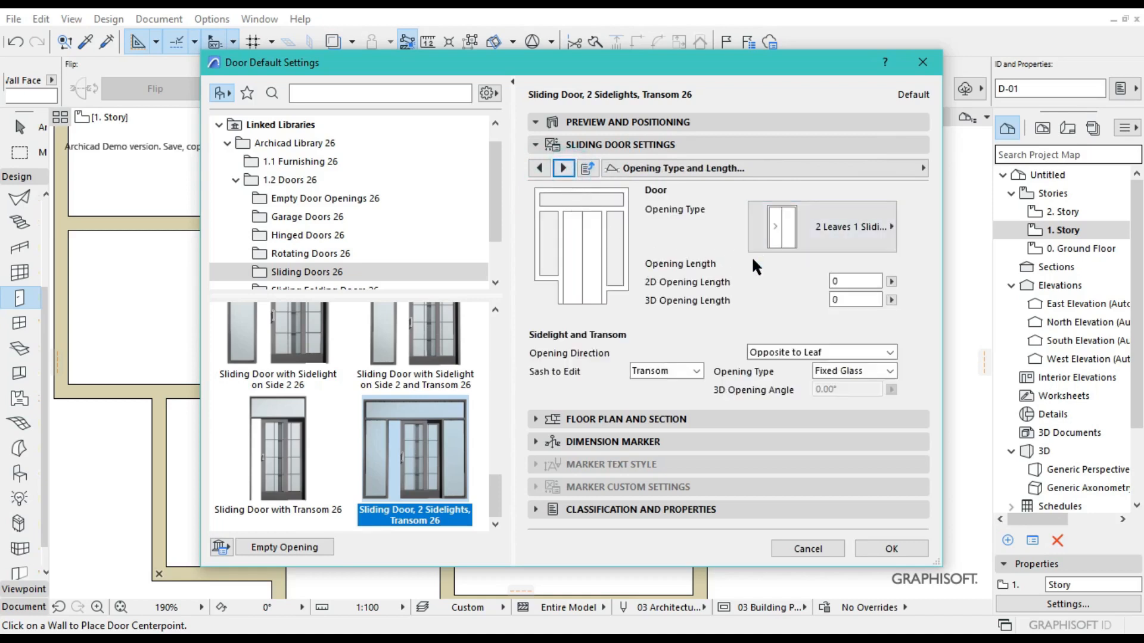
pyautogui.click(563, 167)
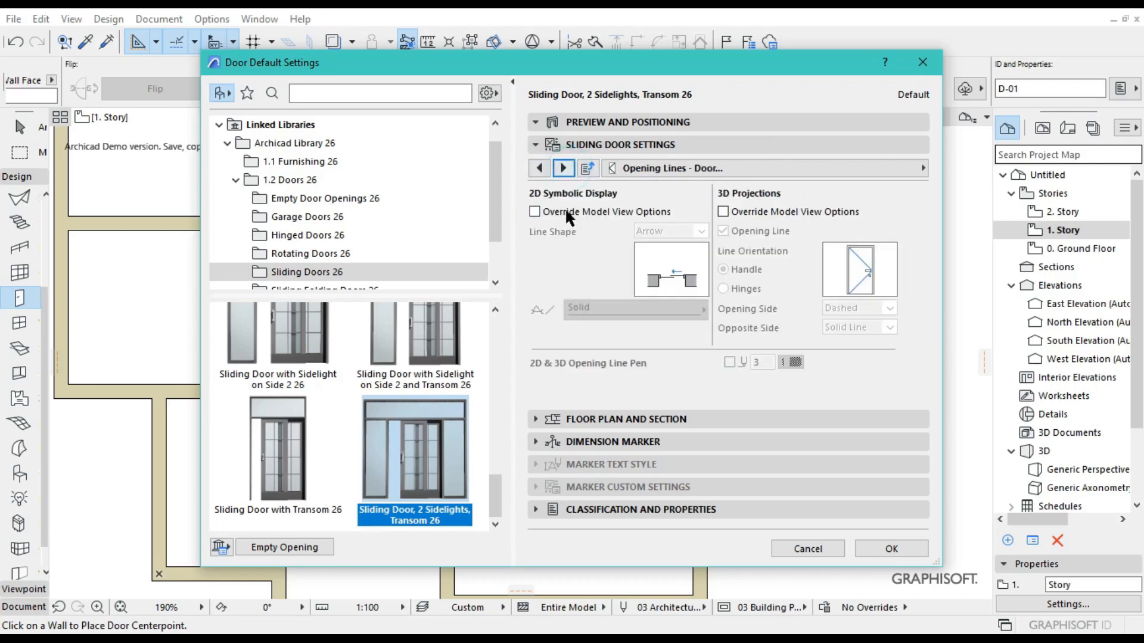
pyautogui.click(532, 212)
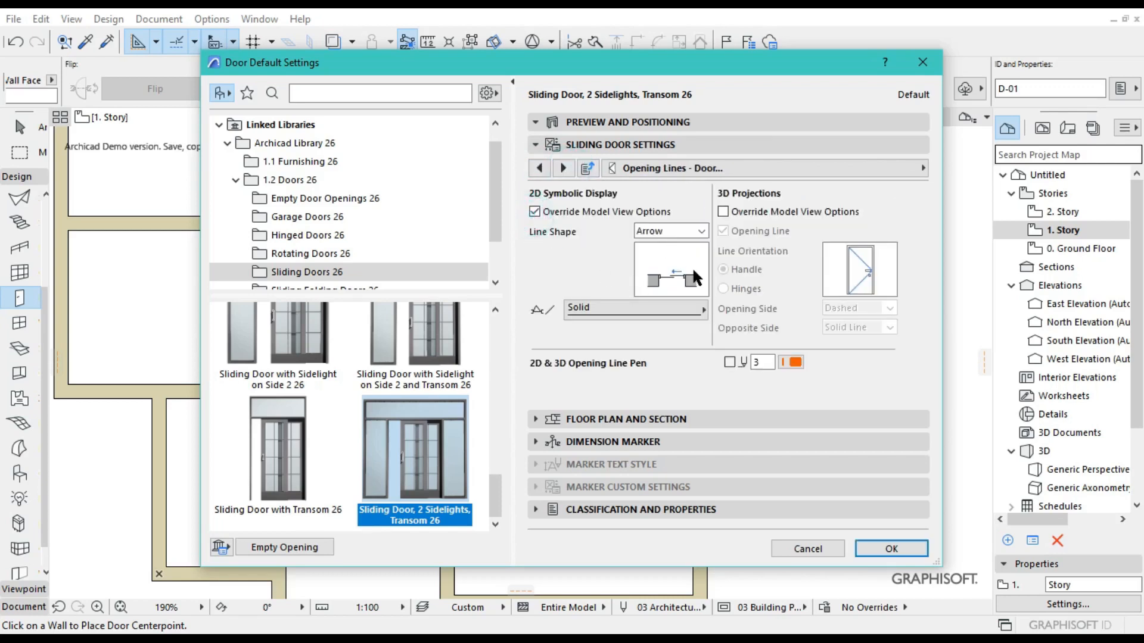
pyautogui.click(723, 212)
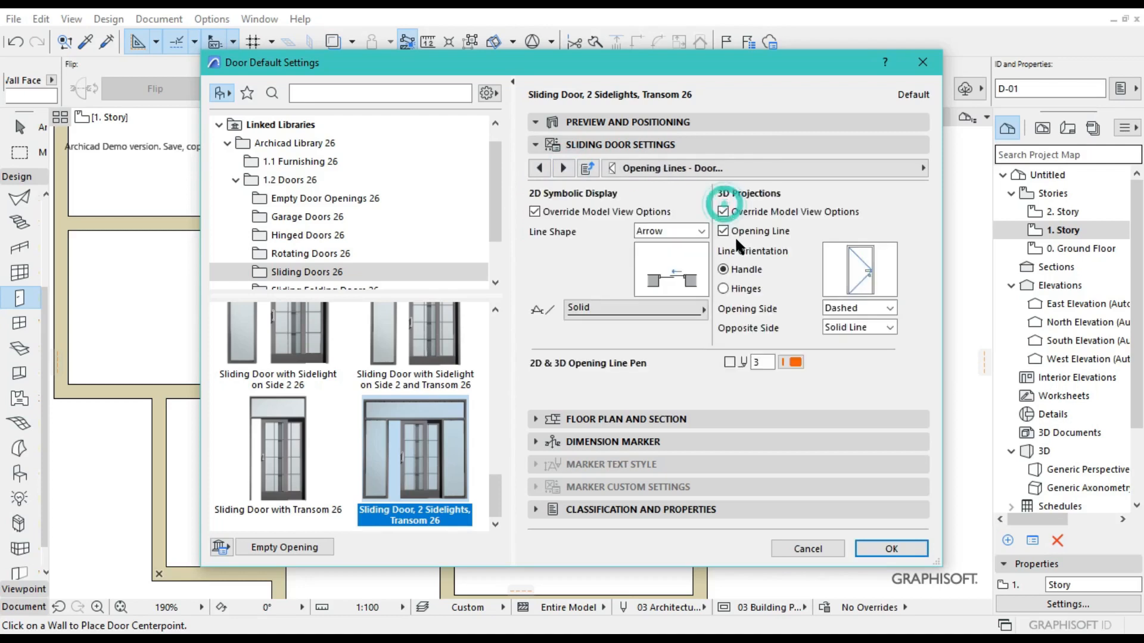
# Override the sidelight and transom model view options in 2D and 3D, turn off their 3D opening line, and open the model attributes
pyautogui.click(563, 168)
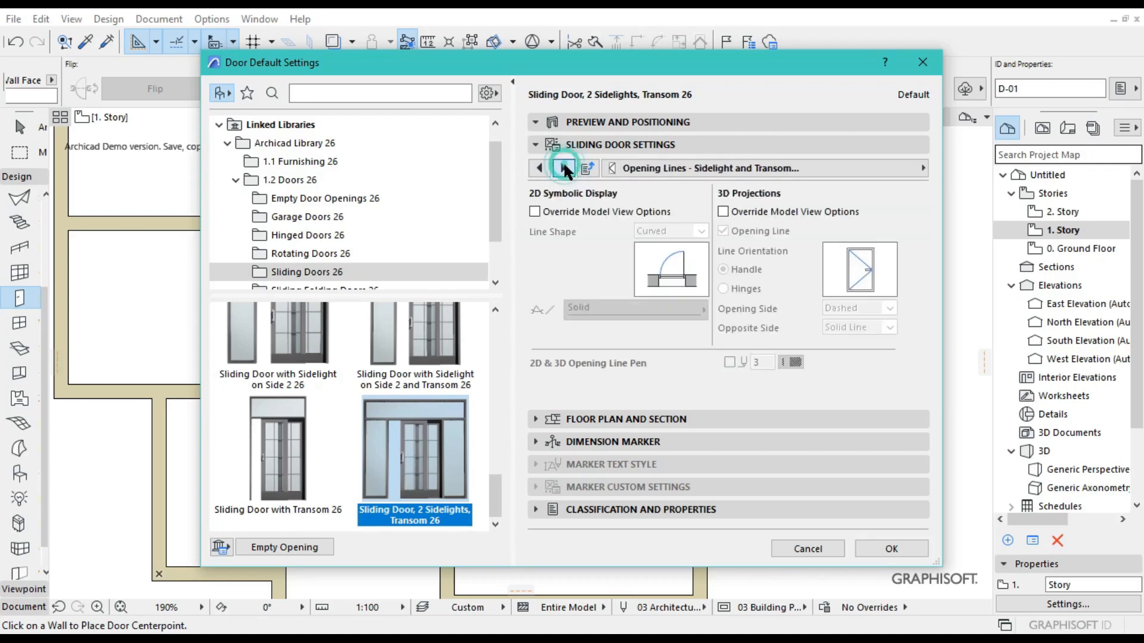
pyautogui.click(534, 212)
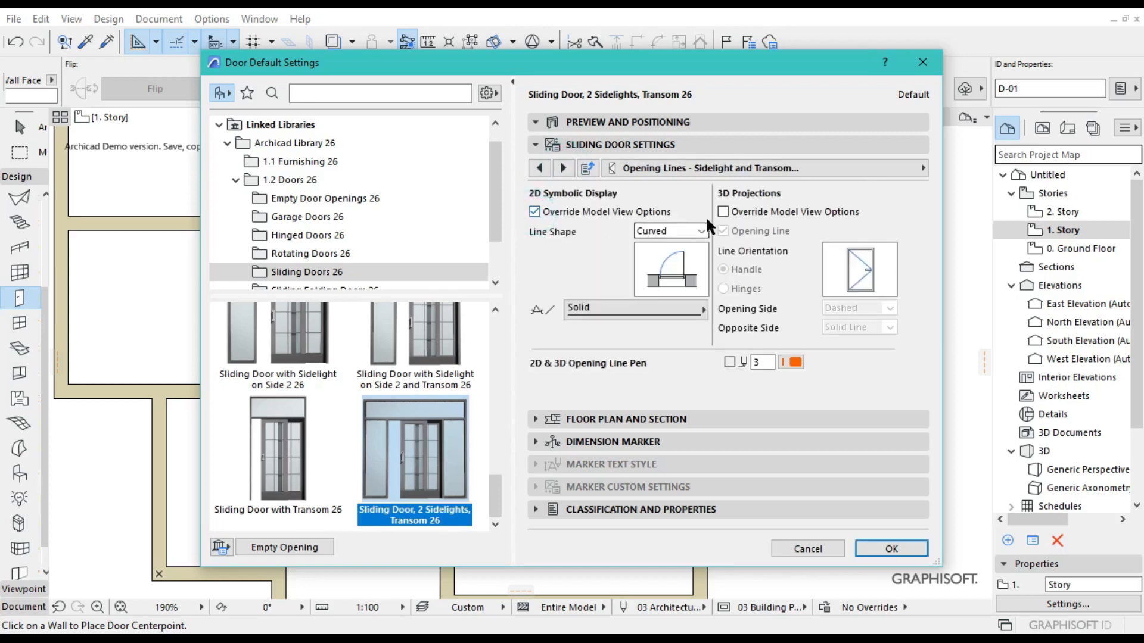
pyautogui.click(724, 214)
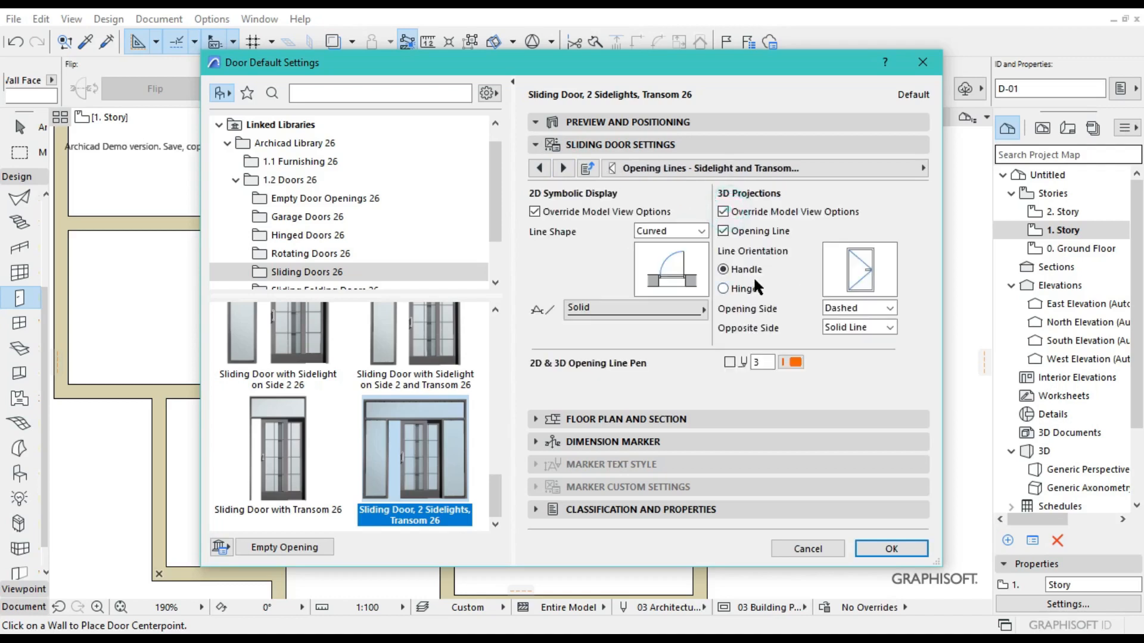
pyautogui.click(727, 229)
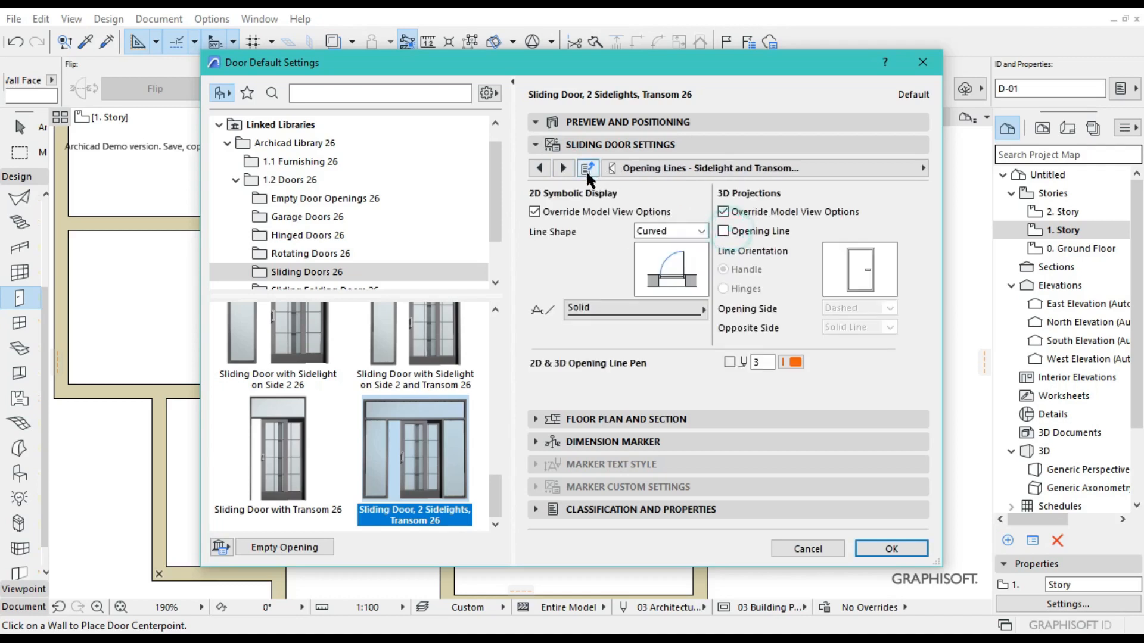
pyautogui.click(563, 168)
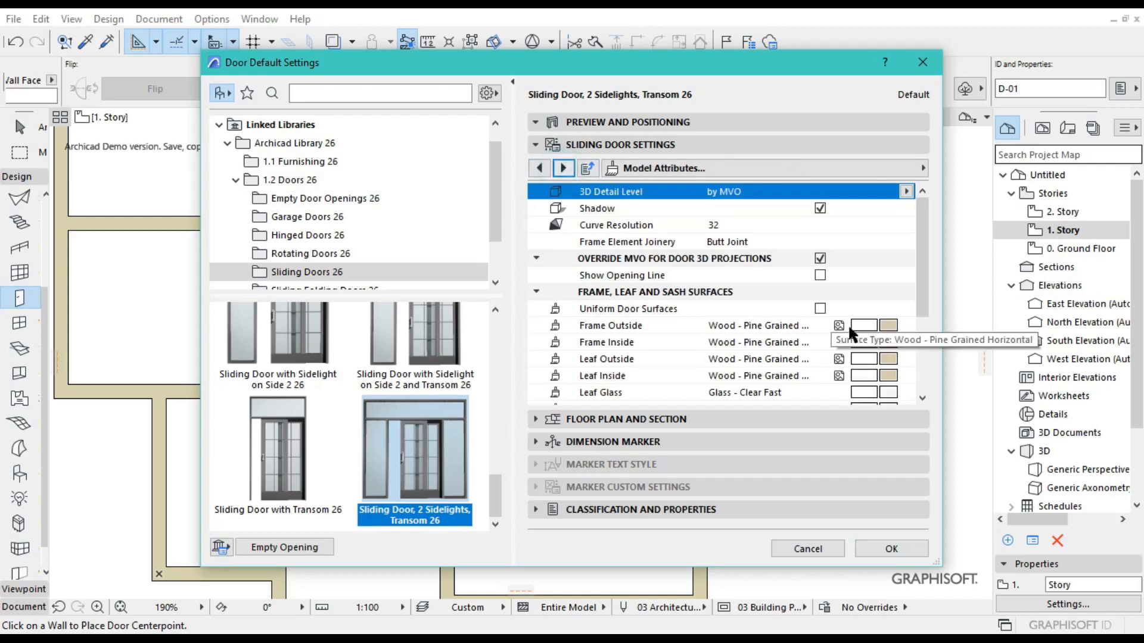
# Enable Uniform Door Surfaces for the sliding door and set its frame and leaf surfaces to Metal - Aluminium
pyautogui.click(826, 308)
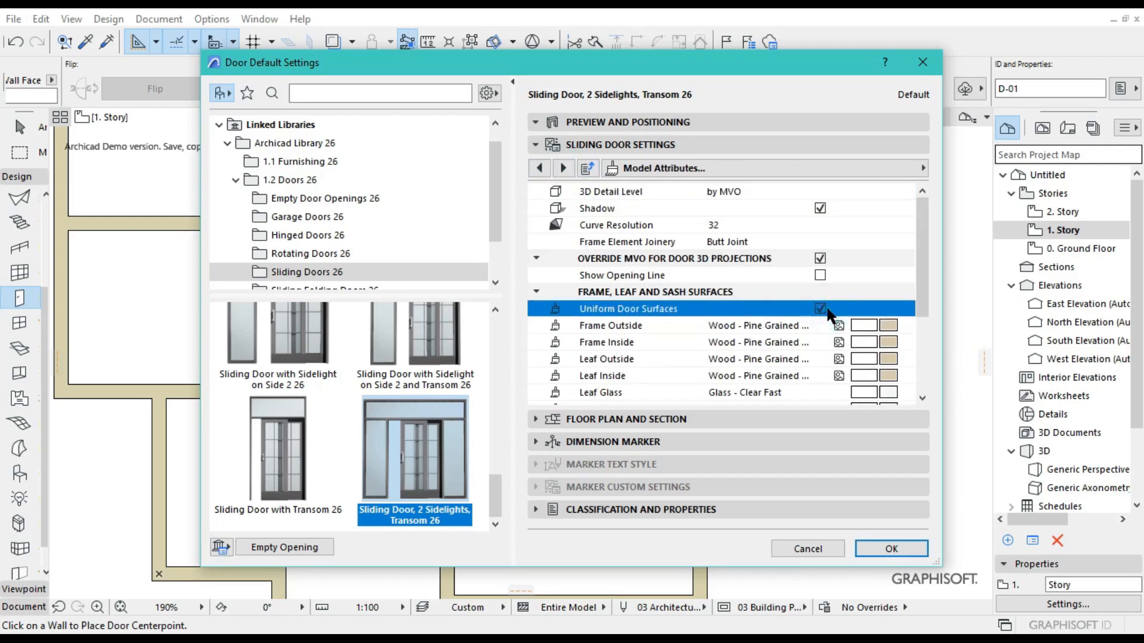
pyautogui.click(876, 325)
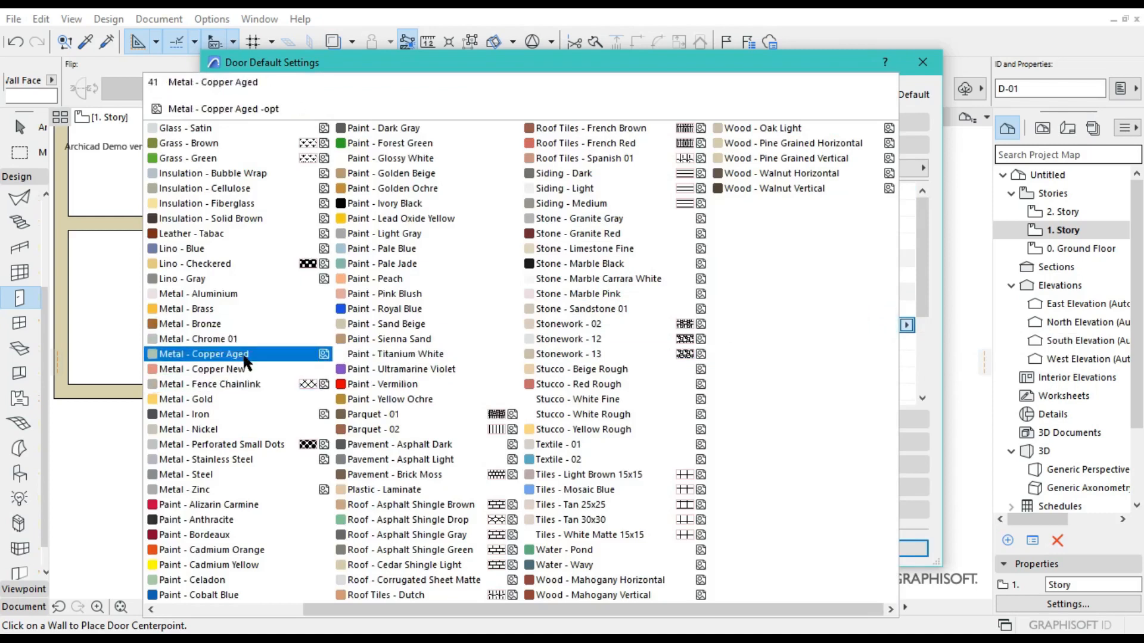
pyautogui.click(241, 302)
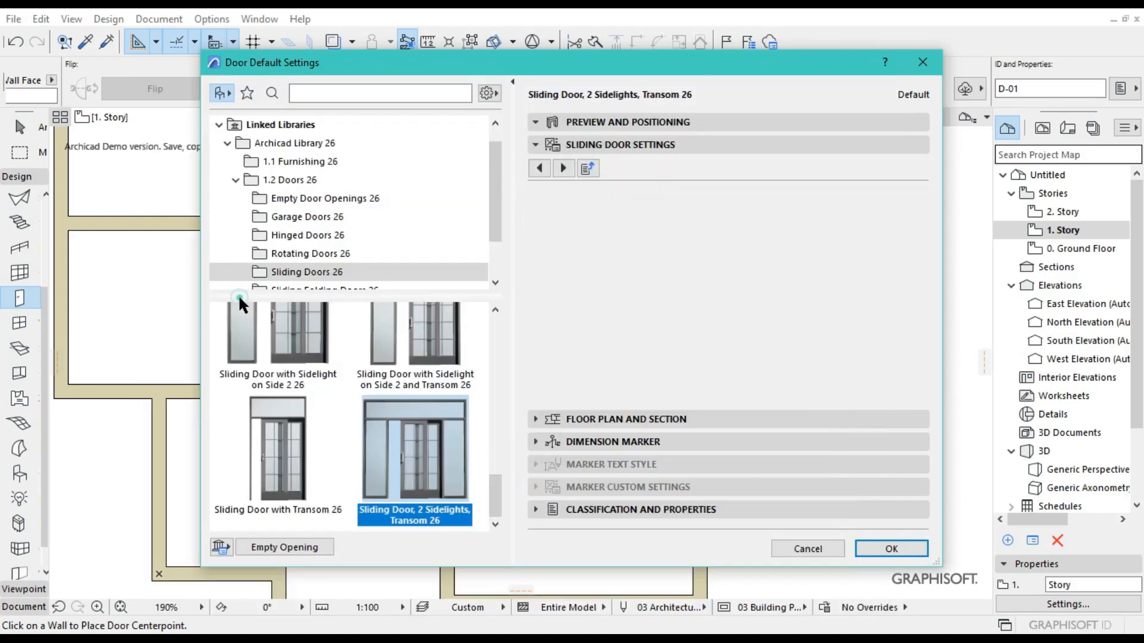
pyautogui.scroll(-2, 773, 328)
pyautogui.scroll(-1, 774, 331)
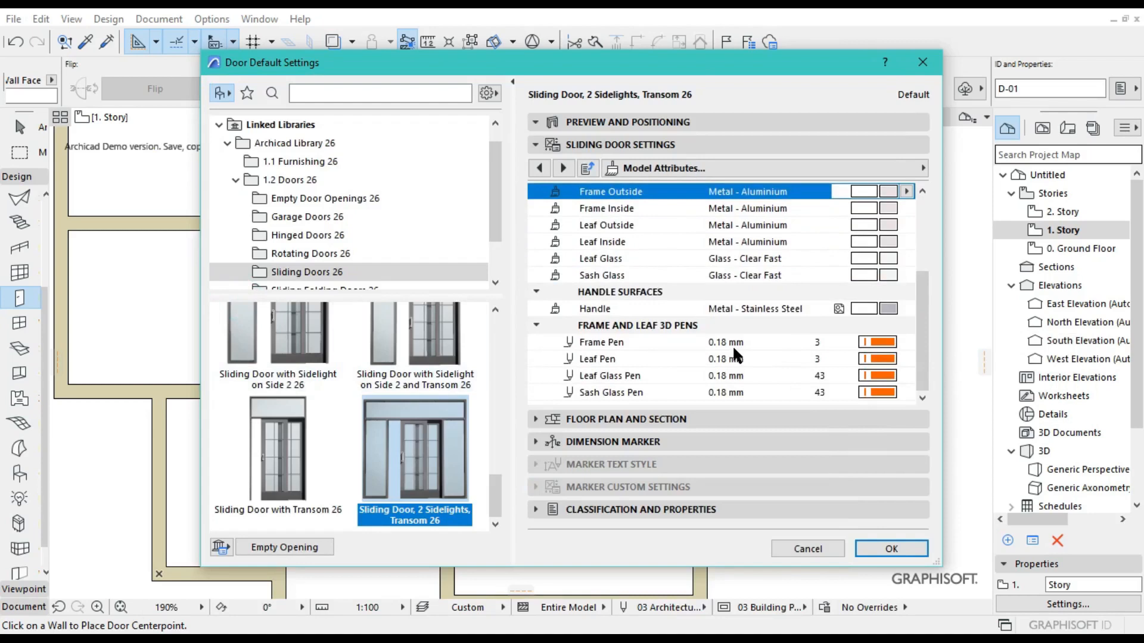
# Set the sliding door's ID to SD-01 in its classification and properties, and accept the door default settings
pyautogui.click(606, 509)
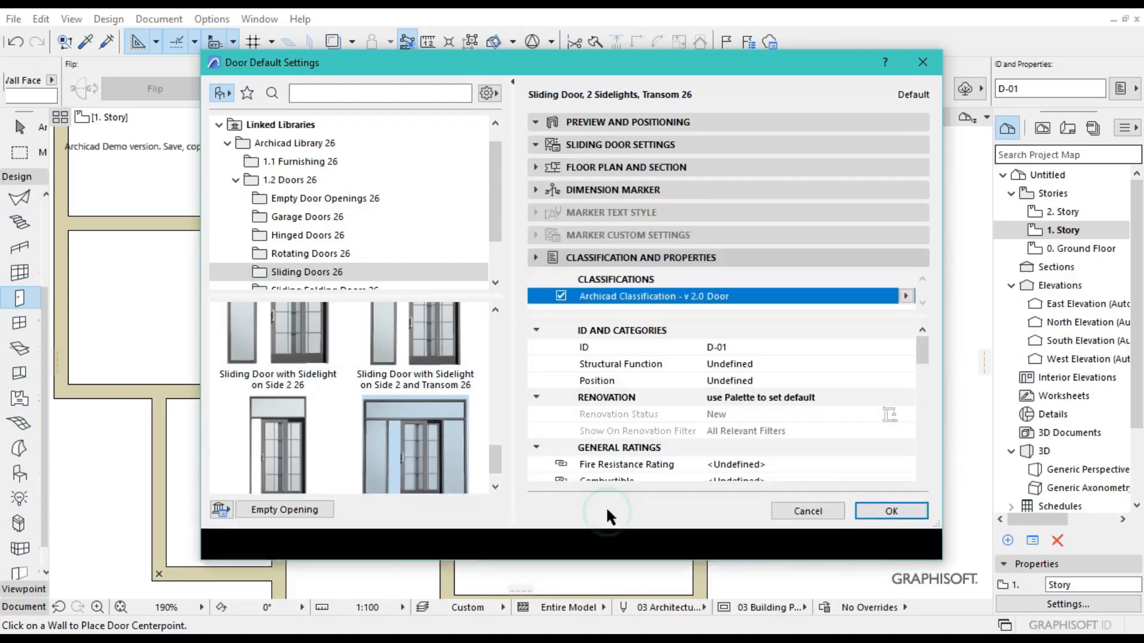
pyautogui.click(731, 346)
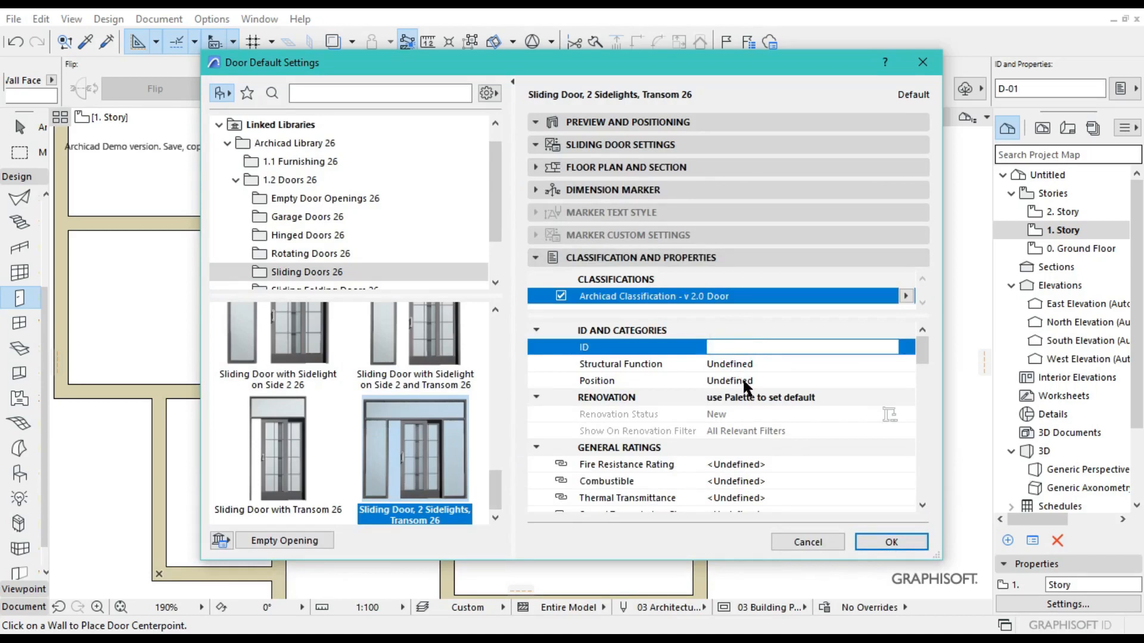
pyautogui.write('SD-01')
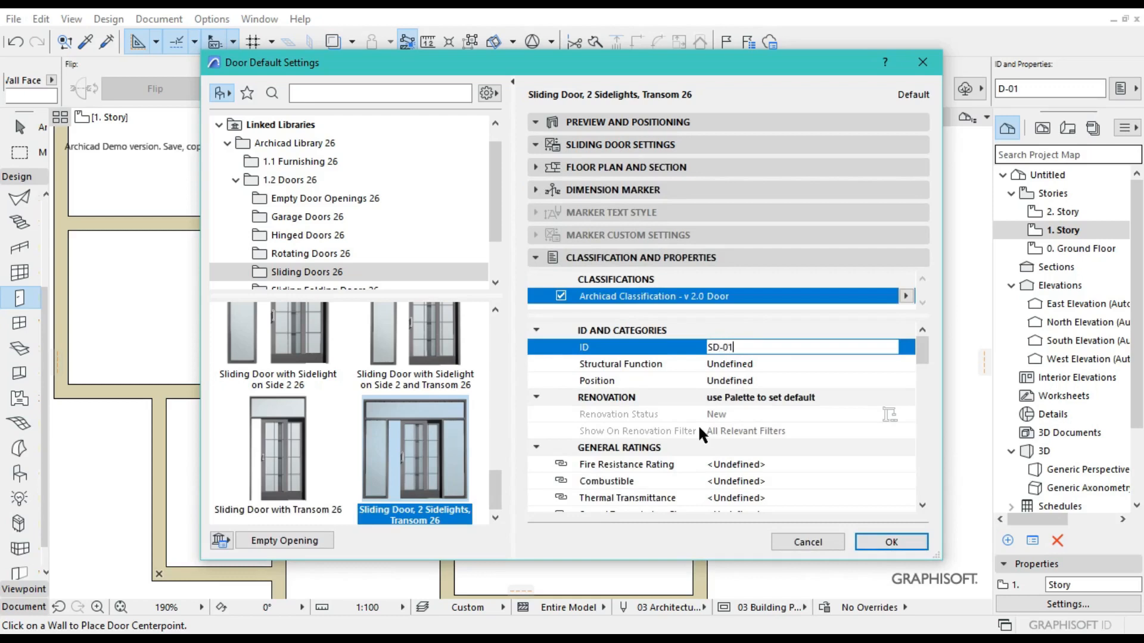
pyautogui.click(907, 540)
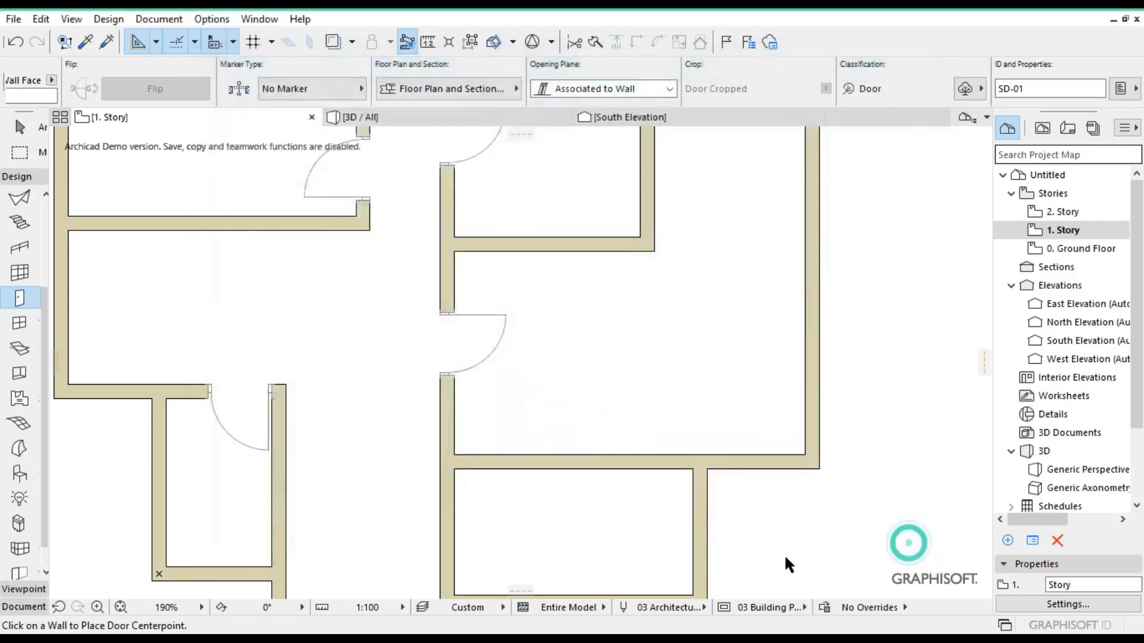
# Place the sliding door in the wall between the lower-right room and the small room below it, opening toward that small room
pyautogui.click(578, 481)
pyautogui.click(582, 487)
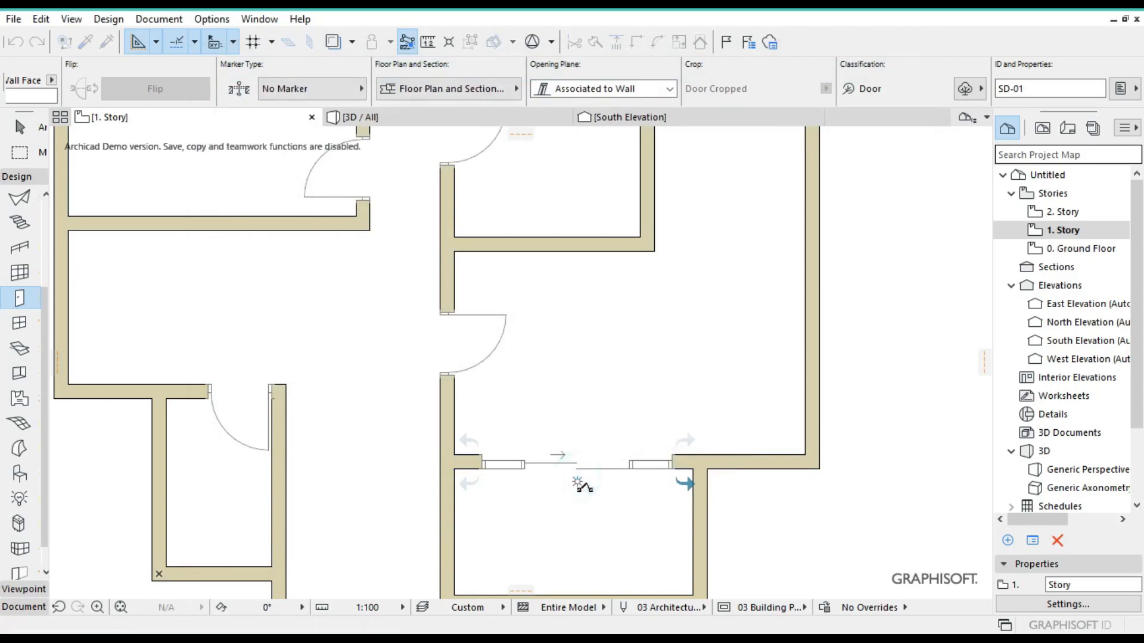
pyautogui.scroll(-3, 572, 488)
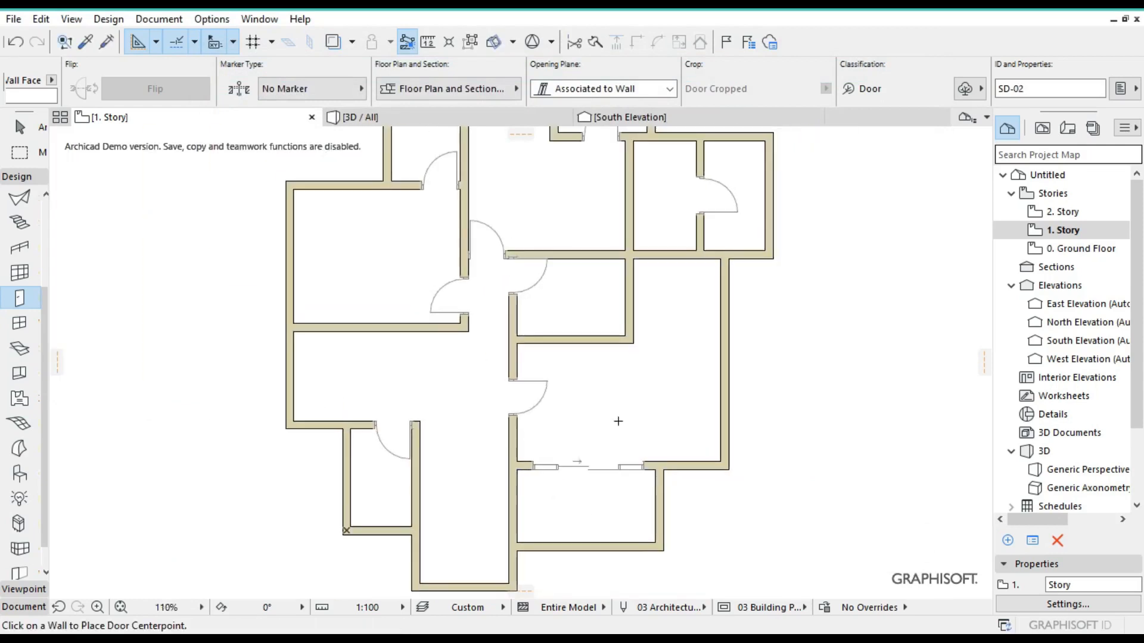
pyautogui.scroll(-2, 606, 453)
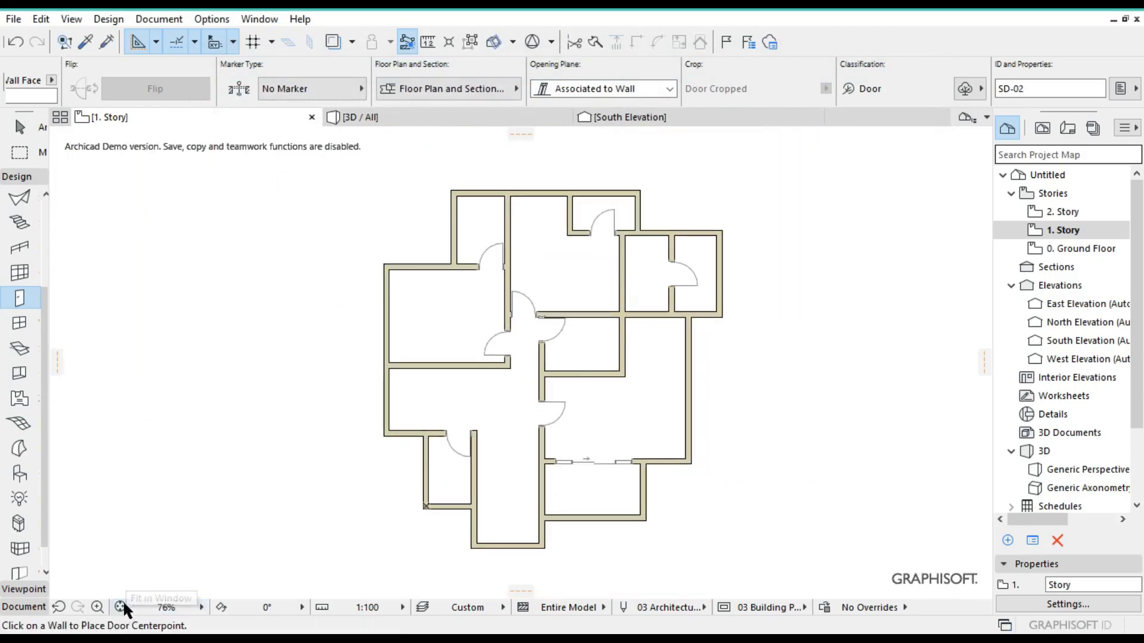
pyautogui.click(121, 605)
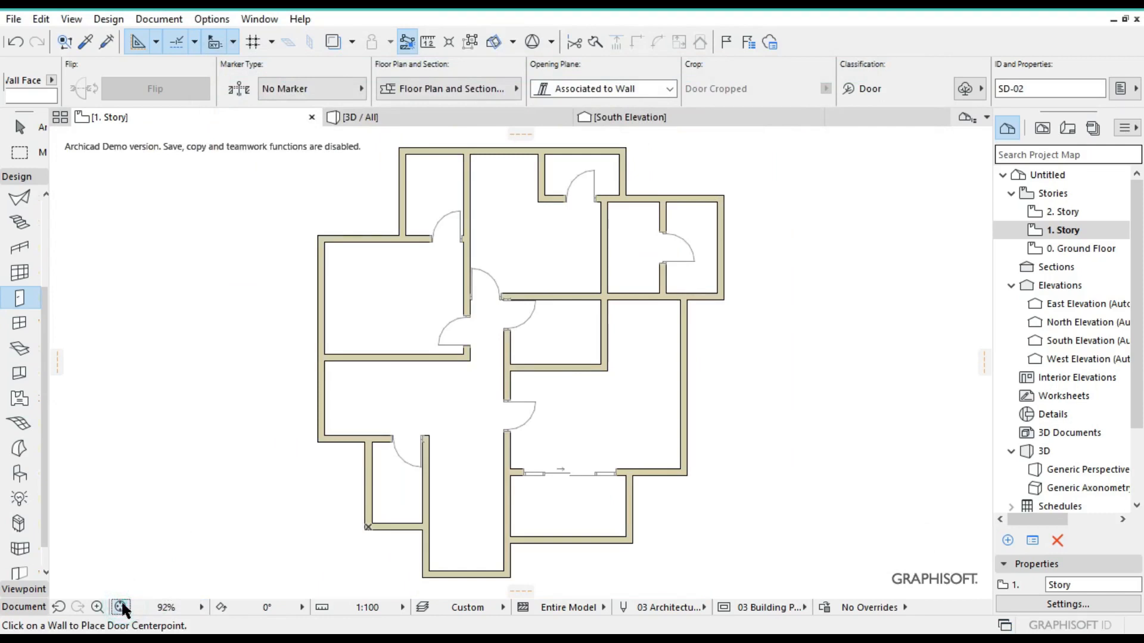
pyautogui.scroll(-2, 370, 511)
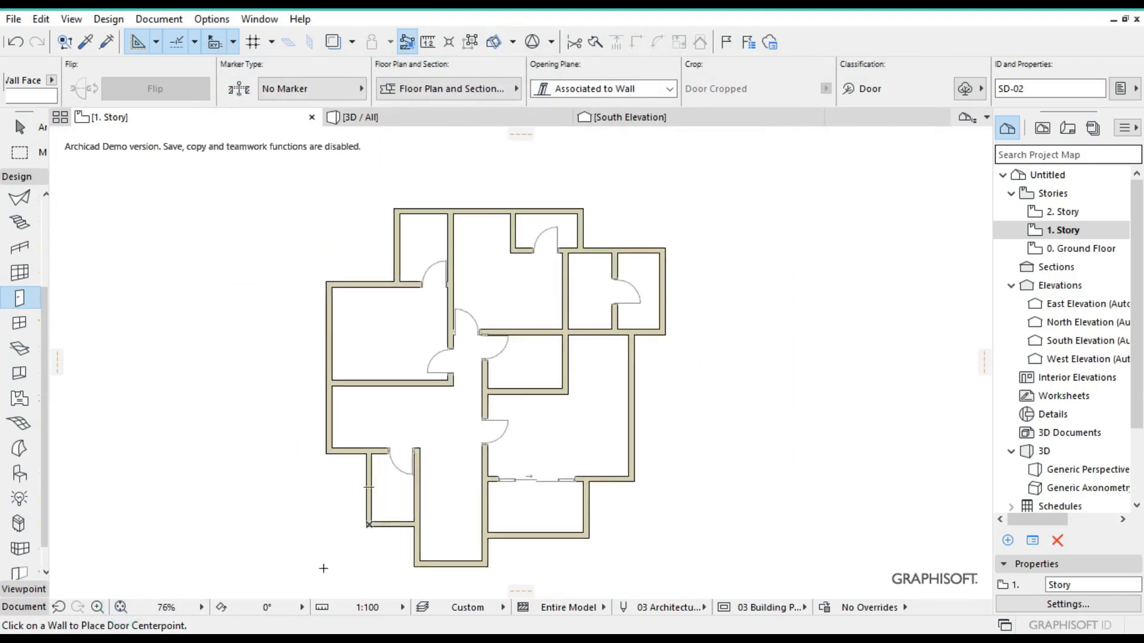
pyautogui.click(121, 606)
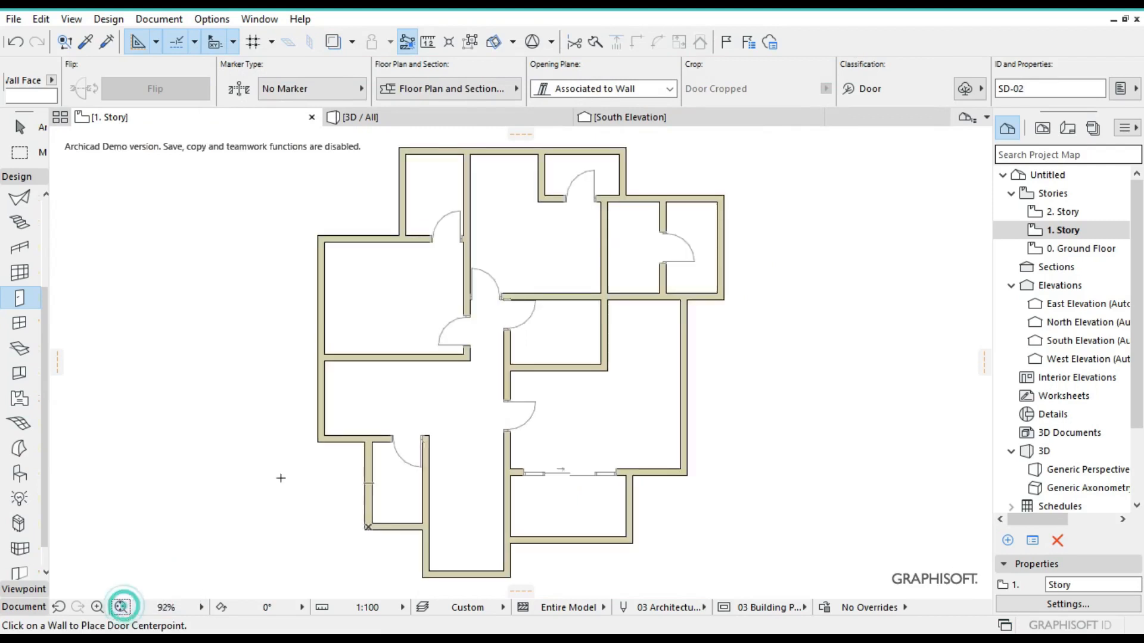
# Go to the Ground Floor plan and set the default width of Window 26 to 2100
pyautogui.doubleClick(1081, 249)
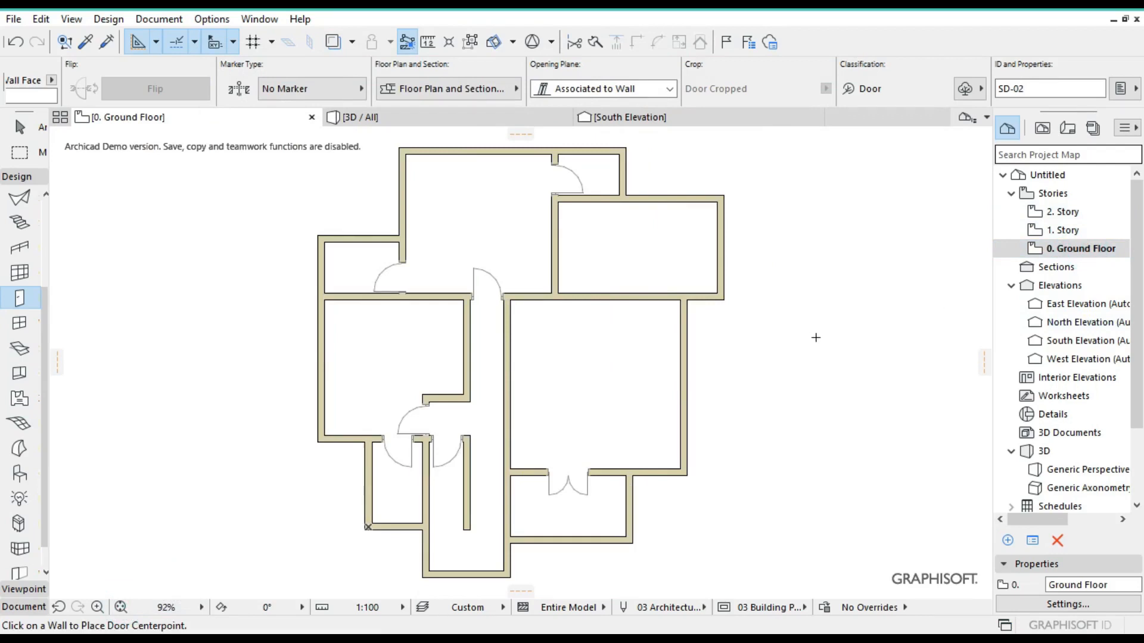
pyautogui.click(19, 321)
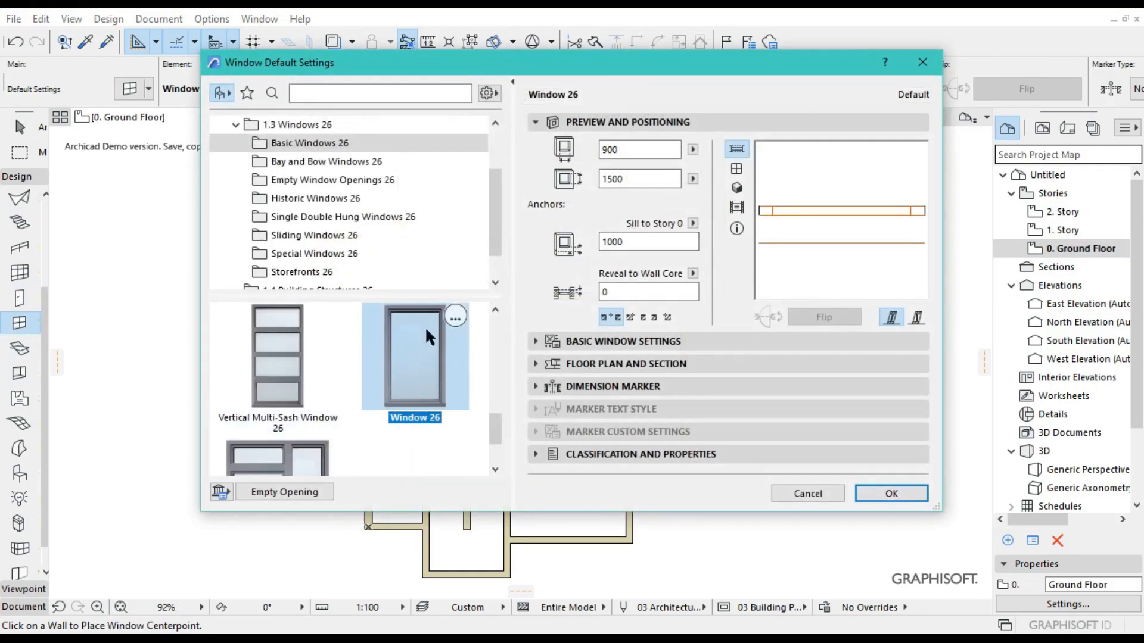
pyautogui.click(631, 149)
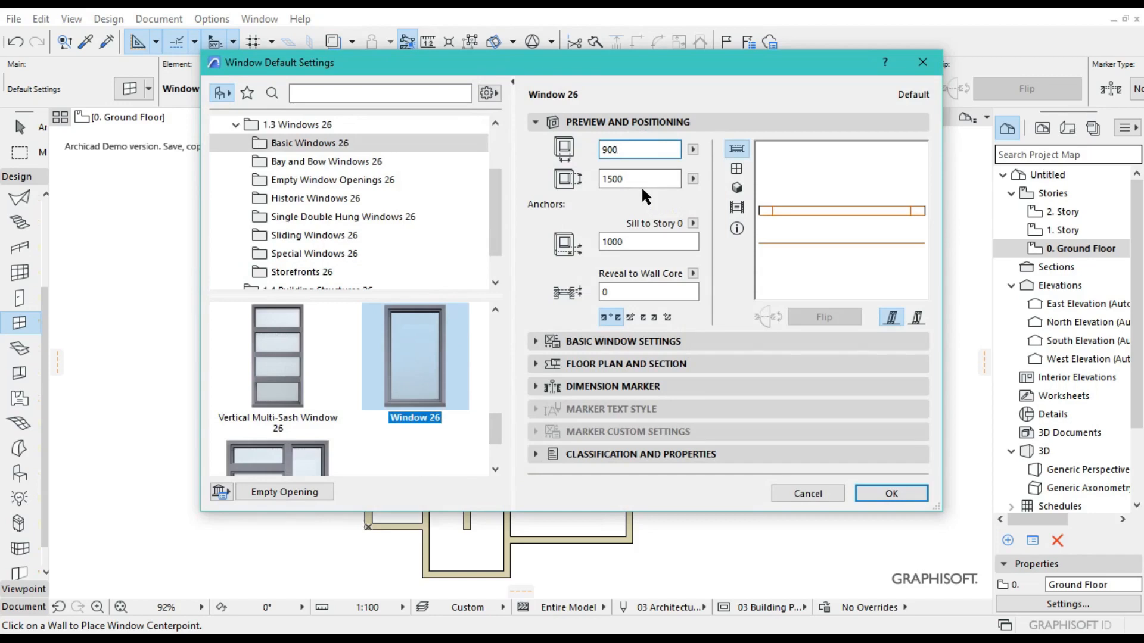
pyautogui.press('BackSpace')
pyautogui.press('BackSpace')
pyautogui.press('BackSpace')
pyautogui.write('2101')
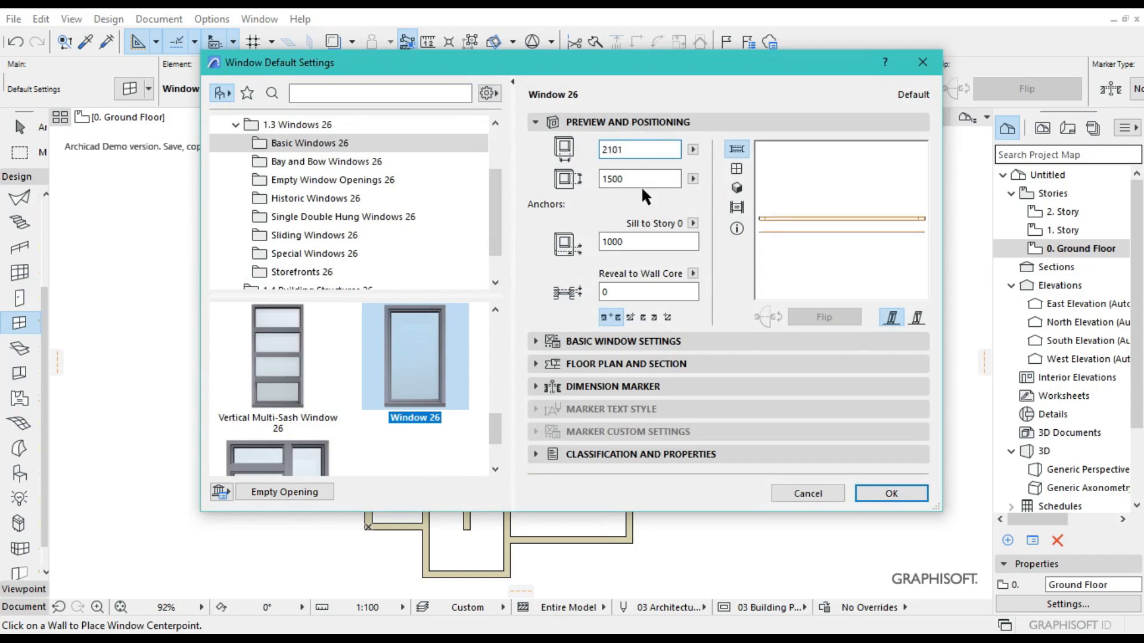
pyautogui.press('BackSpace')
pyautogui.press('BackSpace')
pyautogui.press('BackSpace')
pyautogui.write('100')
# Set the window's sill height to Story 0 to 900
pyautogui.click(640, 244)
pyautogui.press('BackSpace')
pyautogui.press('BackSpace')
pyautogui.press('BackSpace')
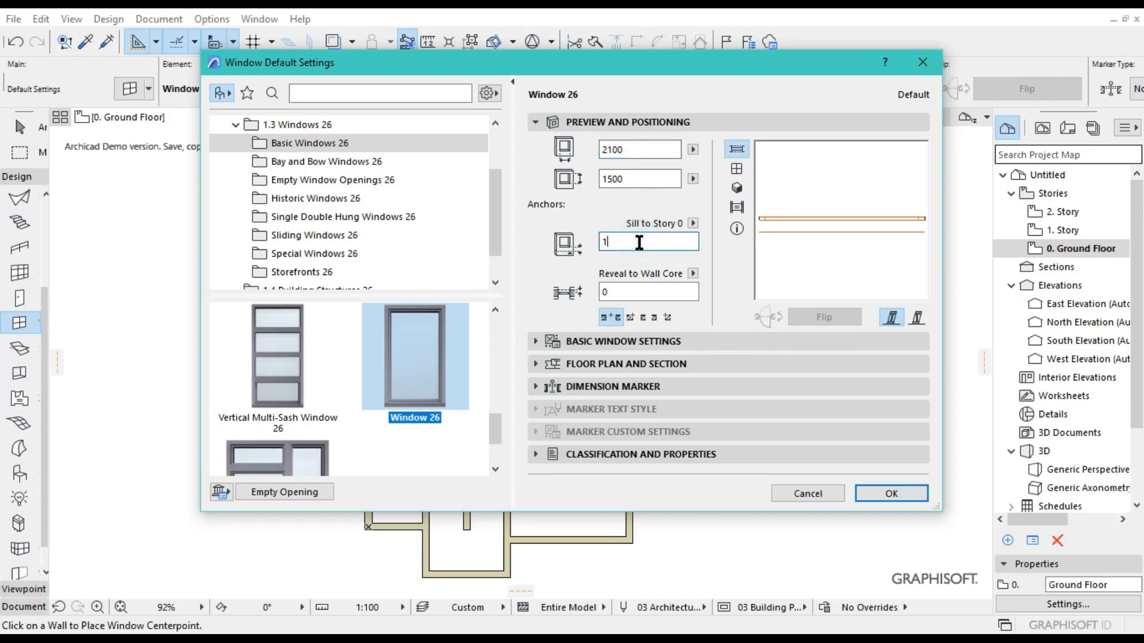
pyautogui.write('900')
# Enable Uniform Frame Width in the basic window settings and set the frame width to 30
pyautogui.click(642, 341)
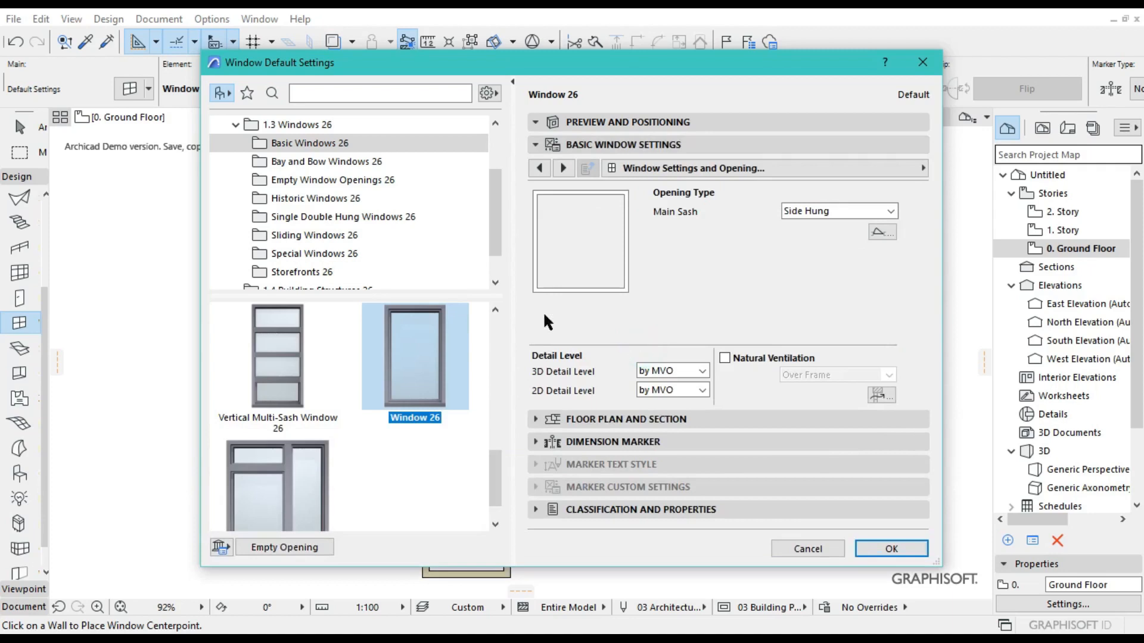
pyautogui.click(564, 168)
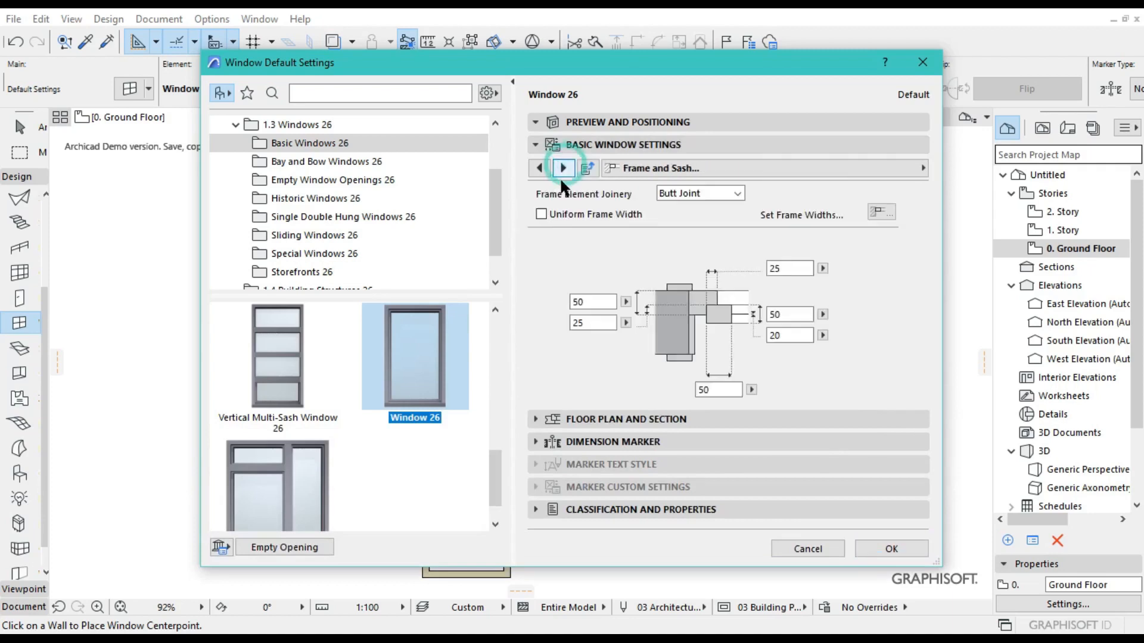
pyautogui.click(539, 215)
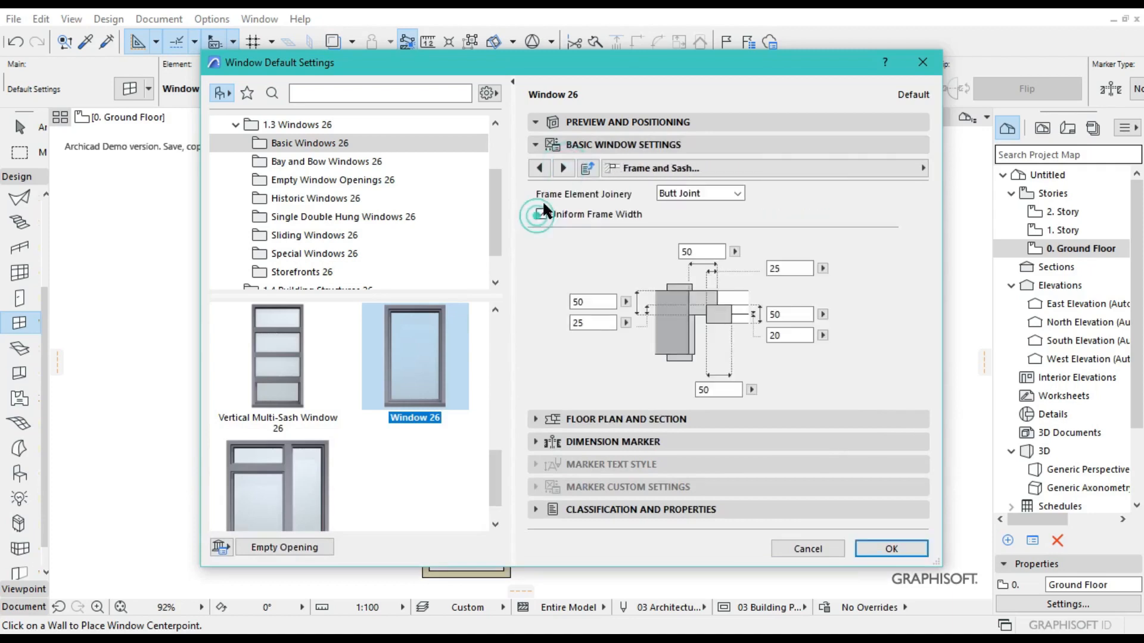
pyautogui.click(564, 168)
pyautogui.click(798, 287)
pyautogui.press('BackSpace')
pyautogui.write('30')
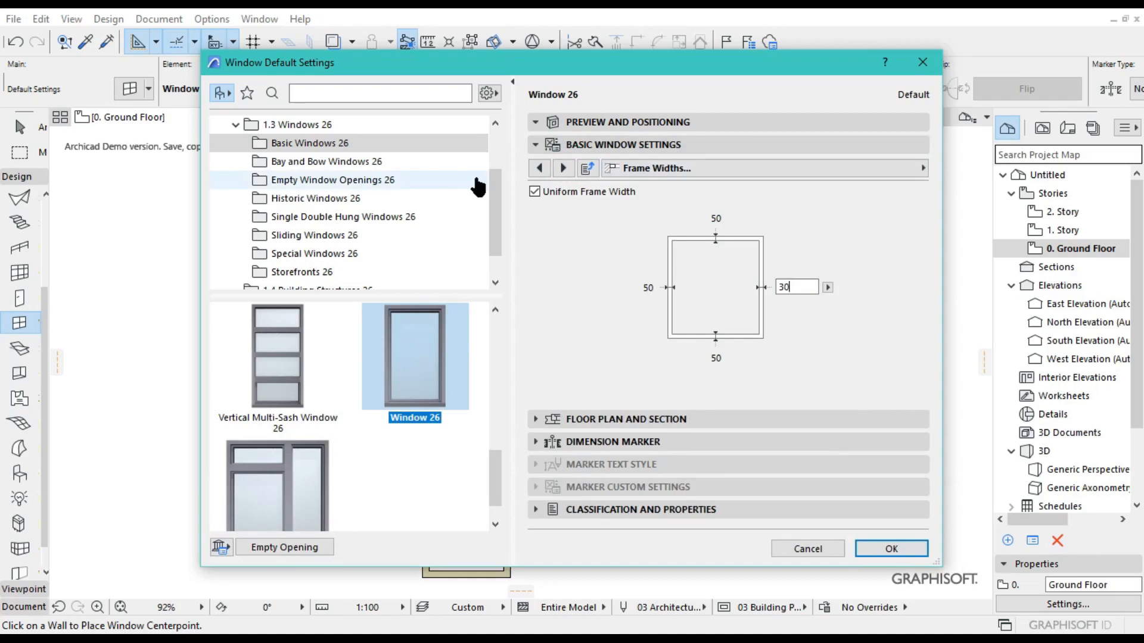
# Set the window's sash type to H-V Grid in the sash options
pyautogui.click(562, 168)
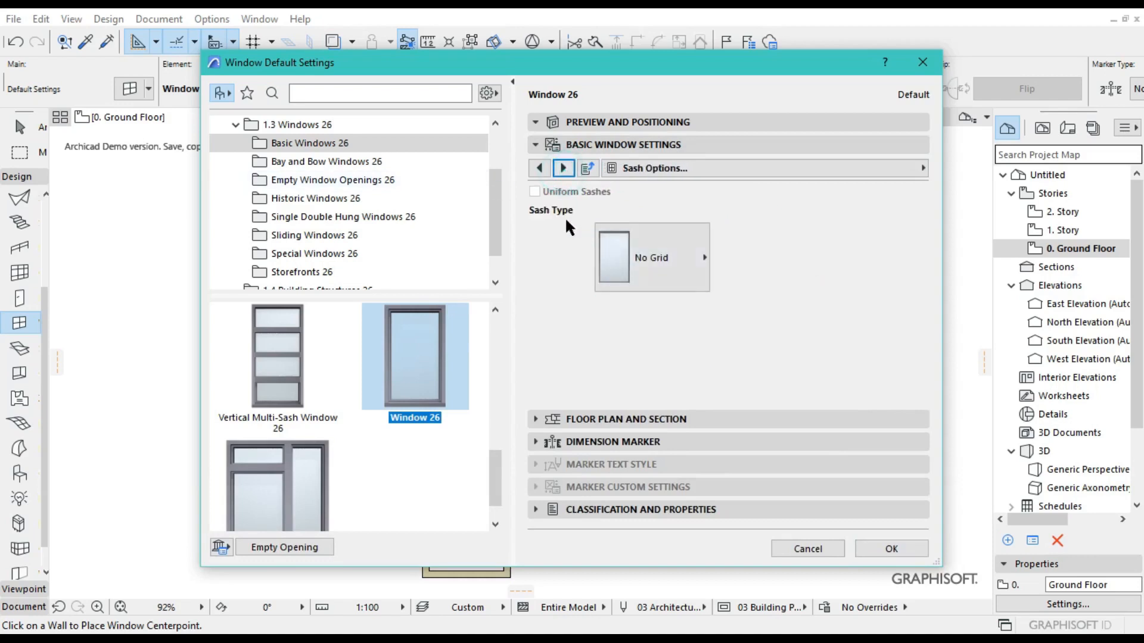
pyautogui.click(628, 252)
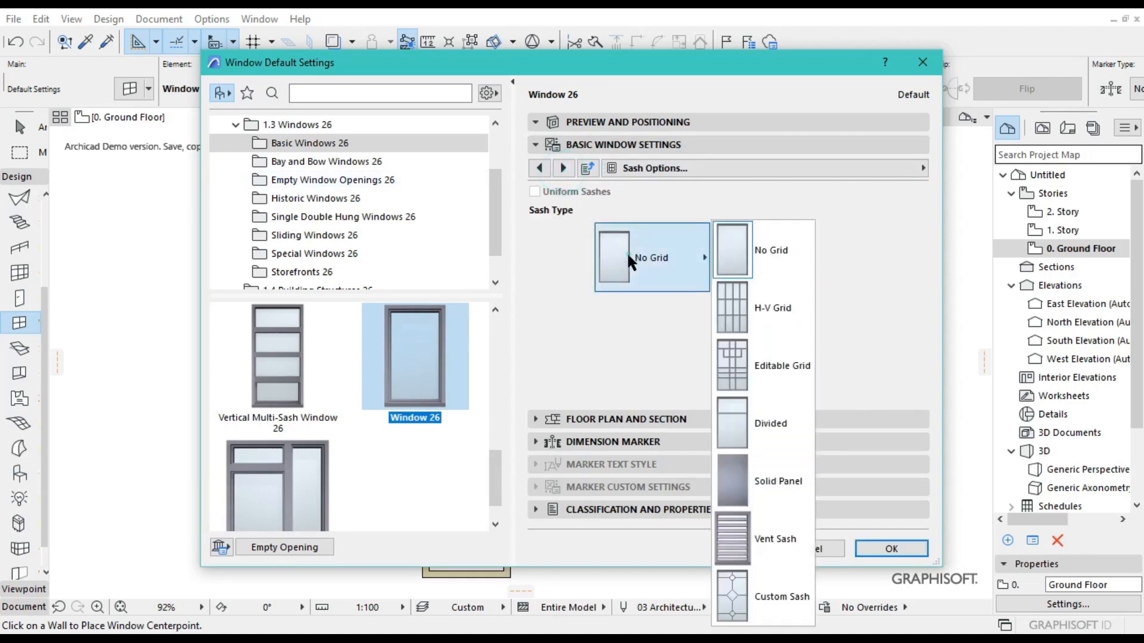
pyautogui.click(753, 309)
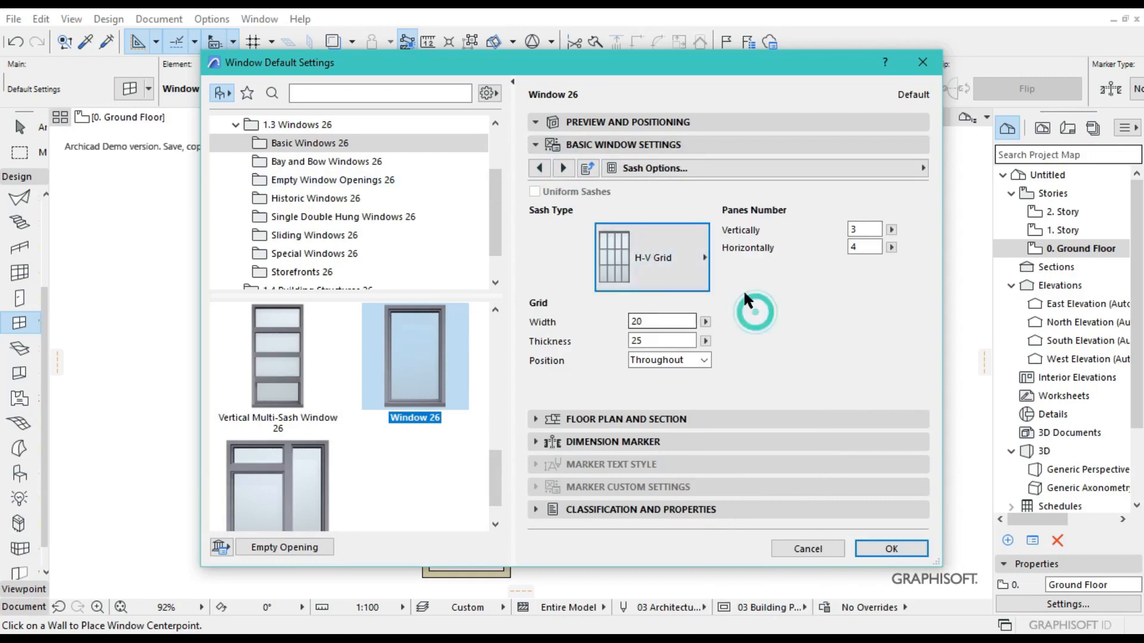
# Set the vertical panes number of the window's sash grid to 7
pyautogui.click(866, 233)
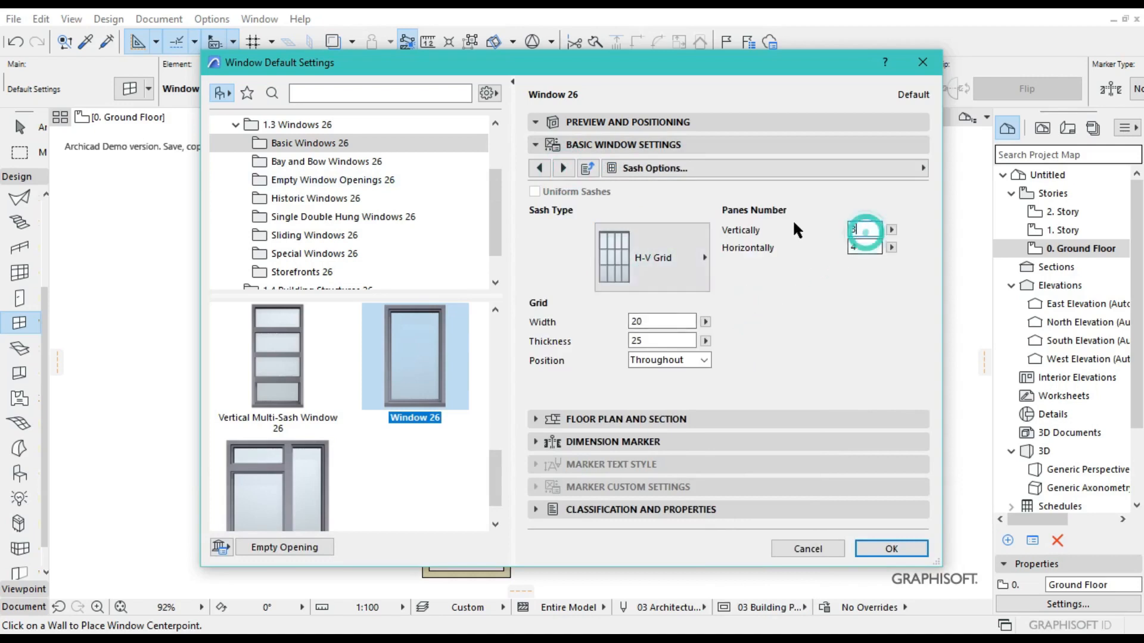
pyautogui.press('BackSpace')
pyautogui.write('7')
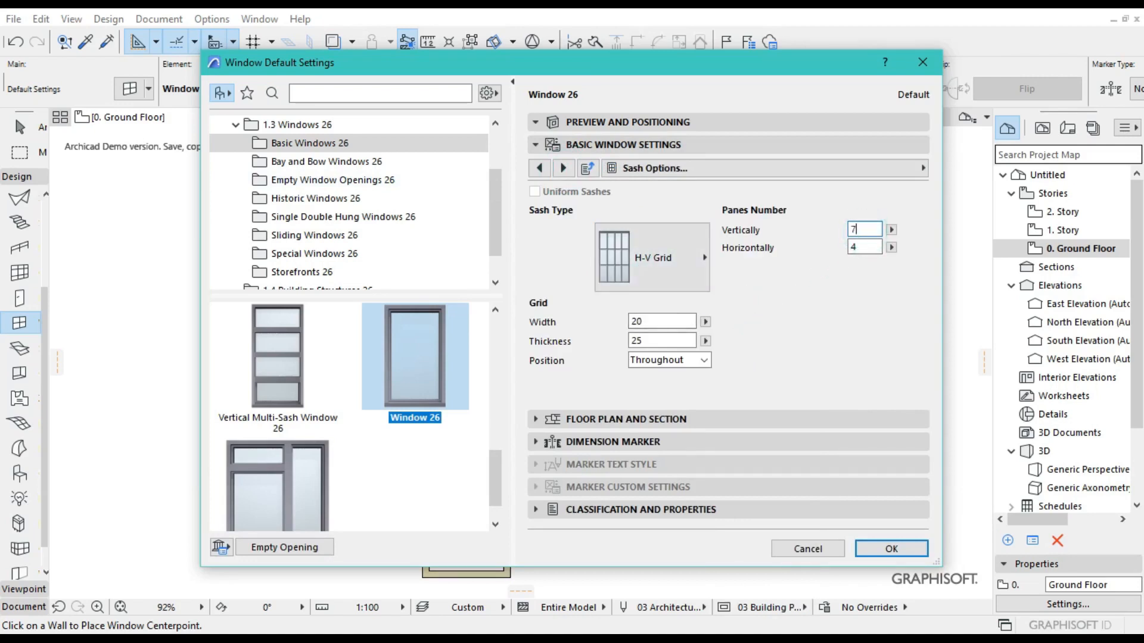
pyautogui.click(870, 248)
# Set the window's sash grid to 5 panes vertically and 10 horizontally
pyautogui.click(862, 229)
pyautogui.press('BackSpace')
pyautogui.write('5')
pyautogui.click(872, 246)
pyautogui.write('10')
# Override the window's opening line model view options for 2D symbolic display and 3D projections, turning off its 3D opening line
pyautogui.click(561, 167)
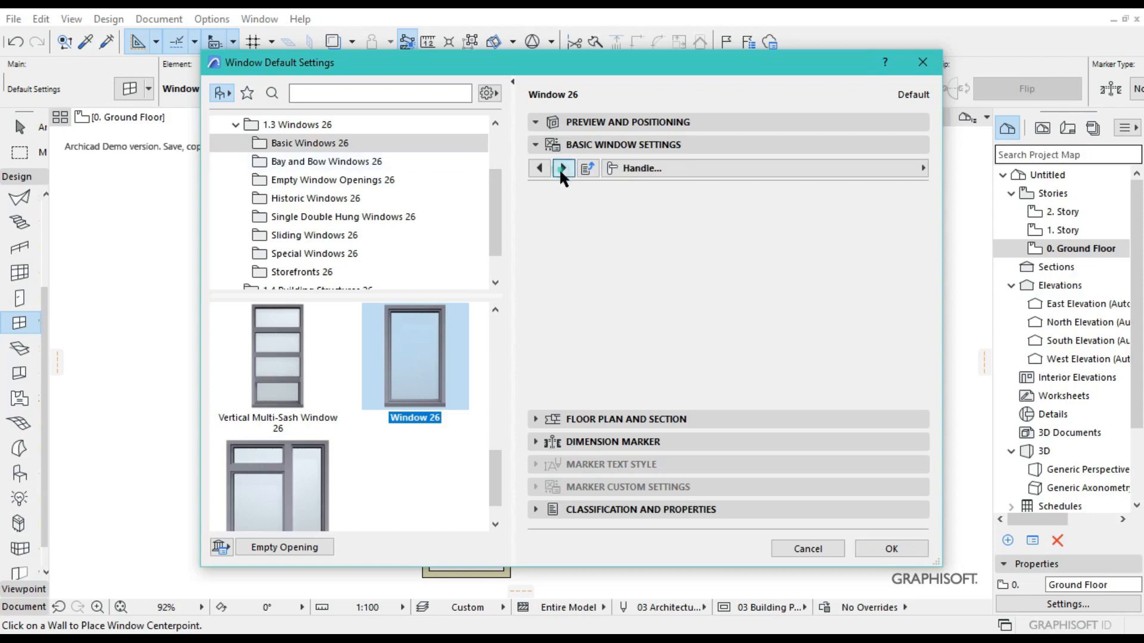
pyautogui.click(561, 167)
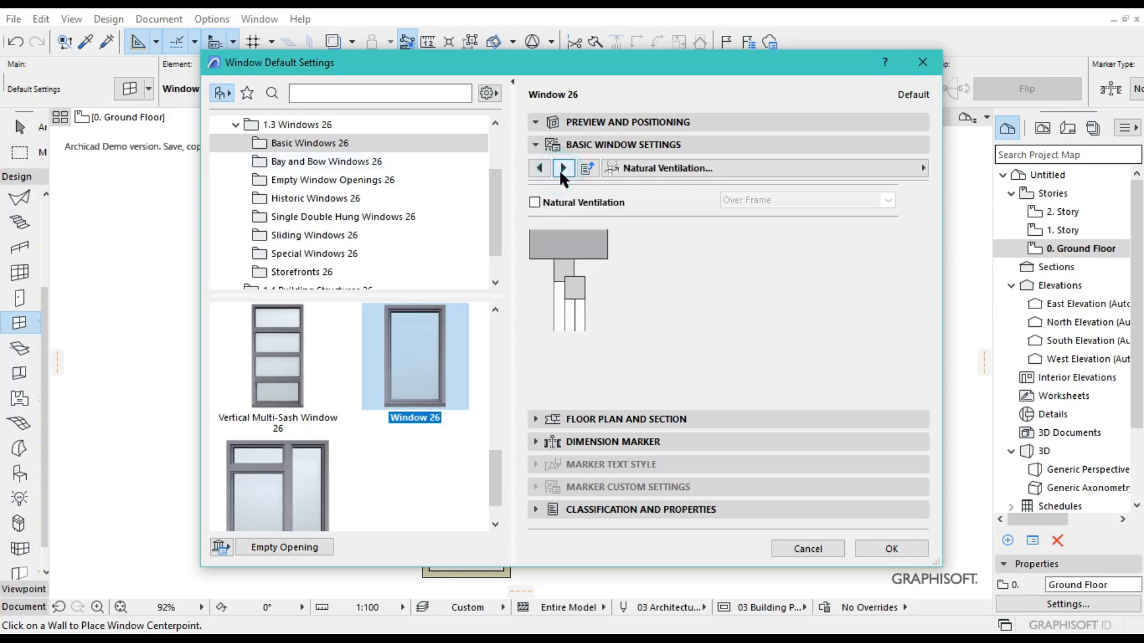
pyautogui.click(561, 167)
pyautogui.click(561, 167)
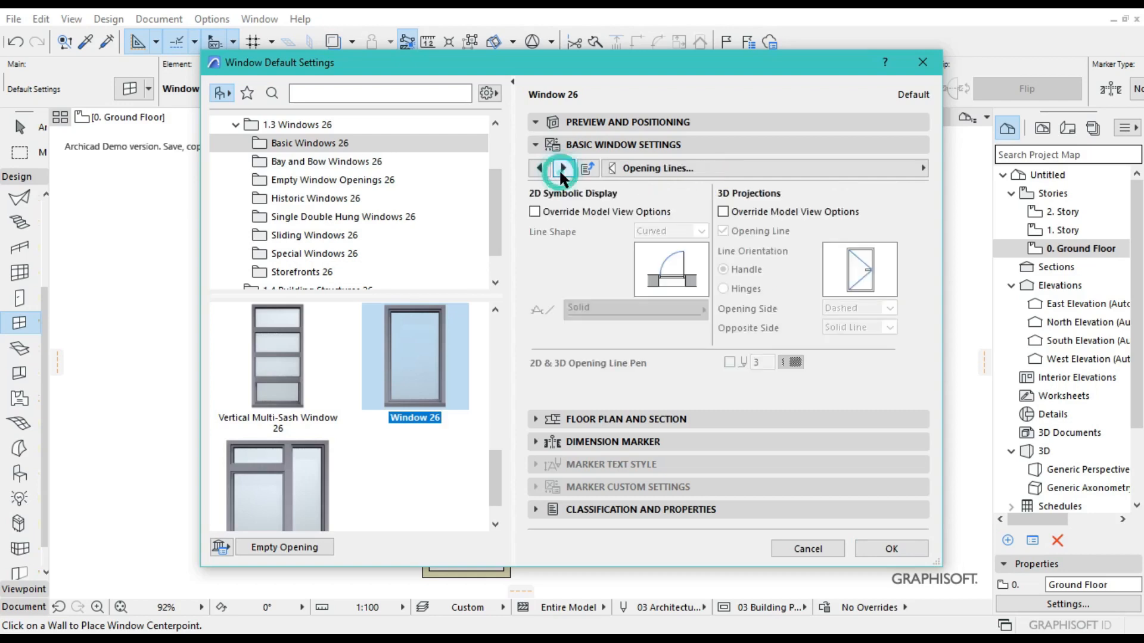
pyautogui.click(534, 211)
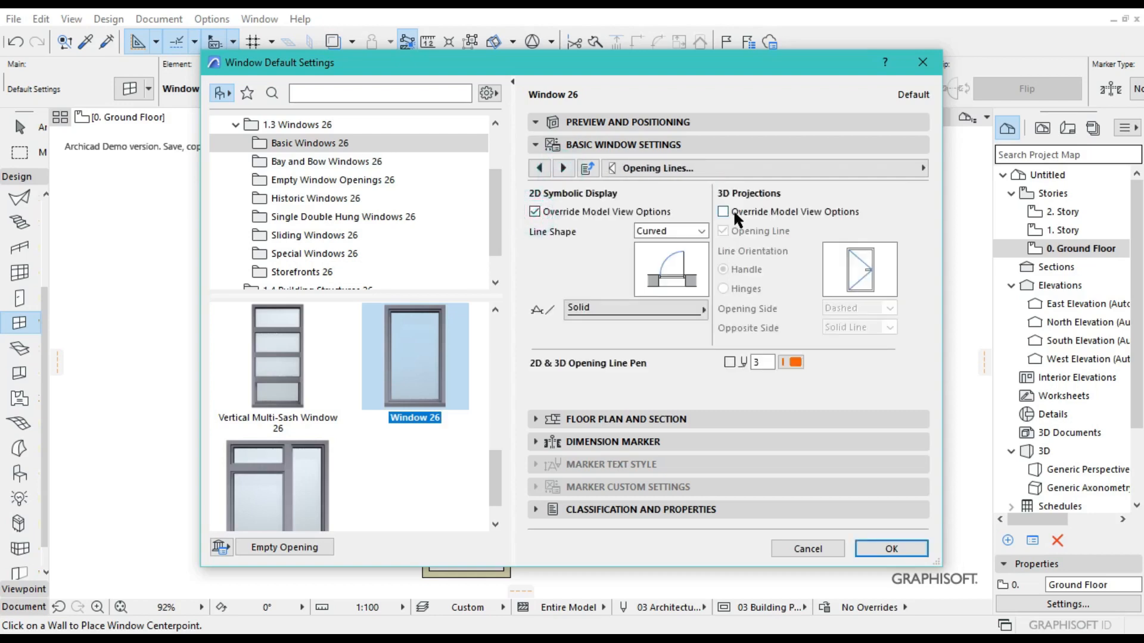
pyautogui.click(728, 211)
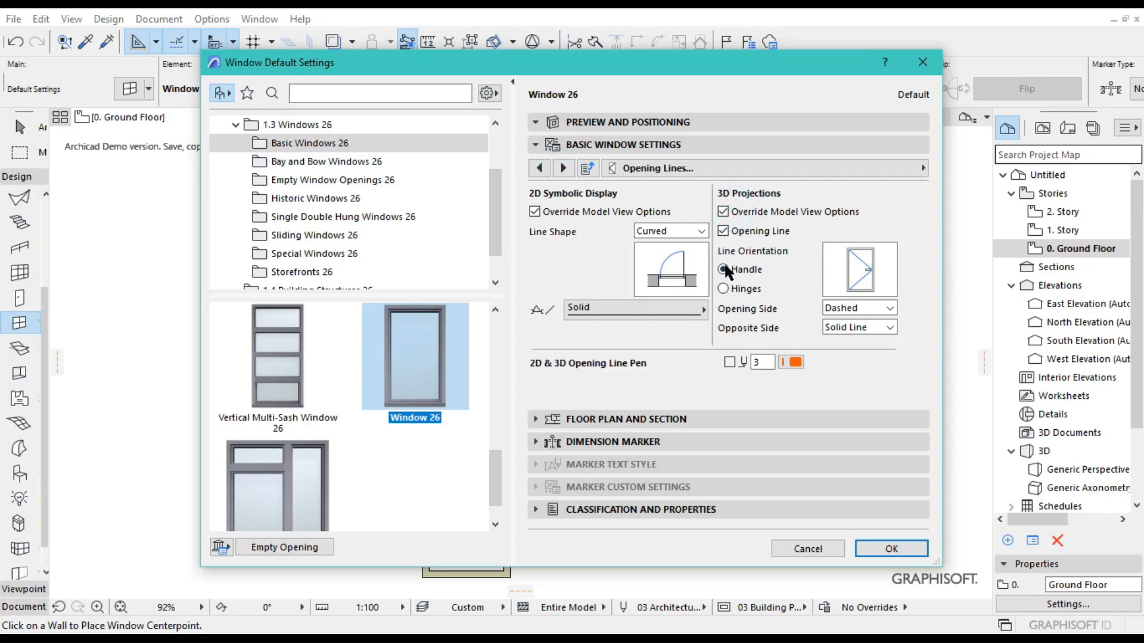
pyautogui.click(722, 231)
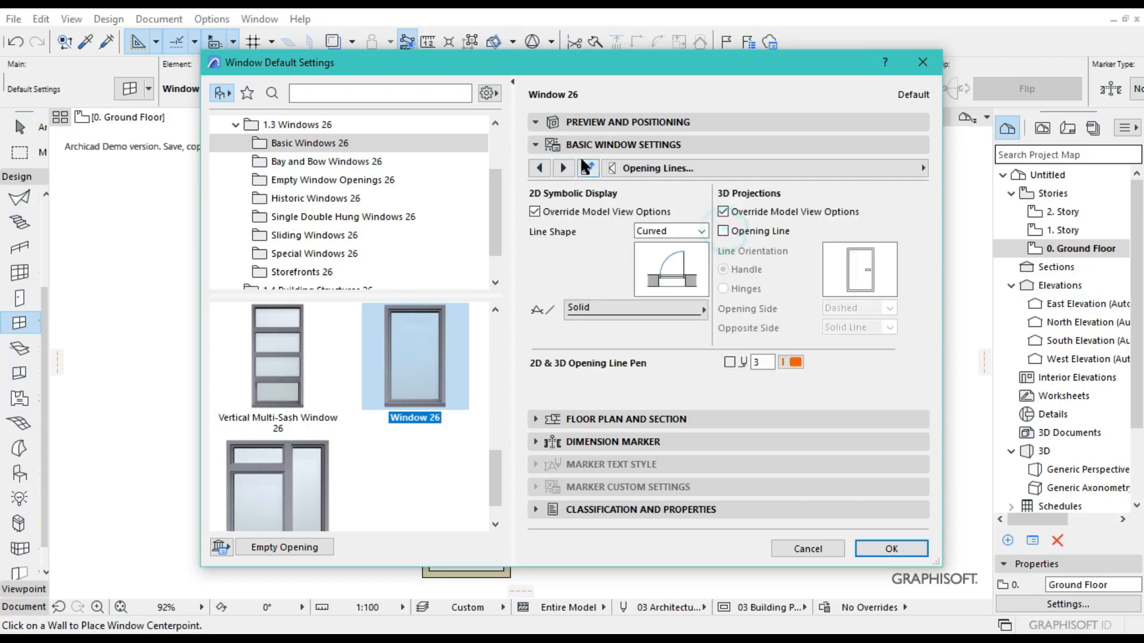
# Enable Uniform Window Surfaces in the model attributes and set the frame, sash and grid surfaces to Metal - Steel
pyautogui.click(565, 166)
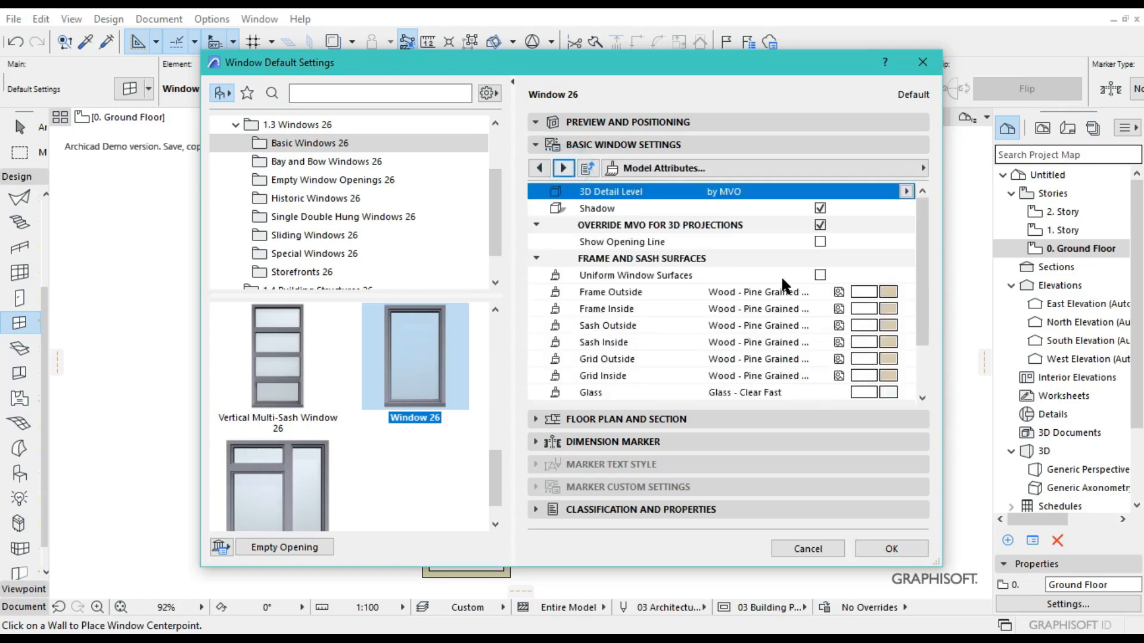
pyautogui.click(819, 275)
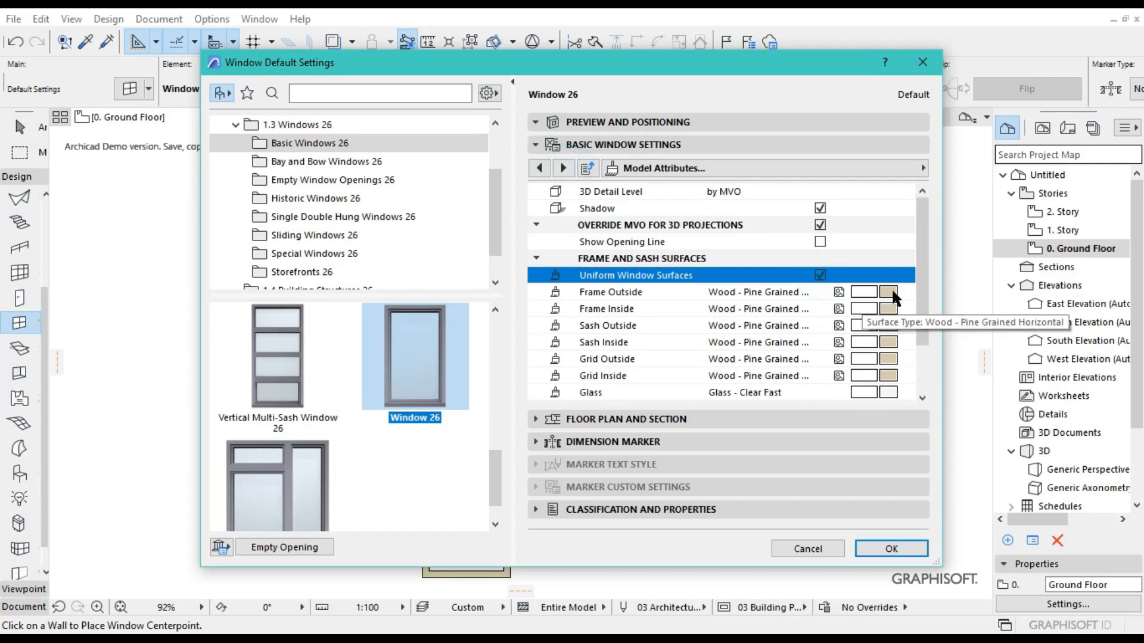
pyautogui.click(887, 290)
pyautogui.click(888, 292)
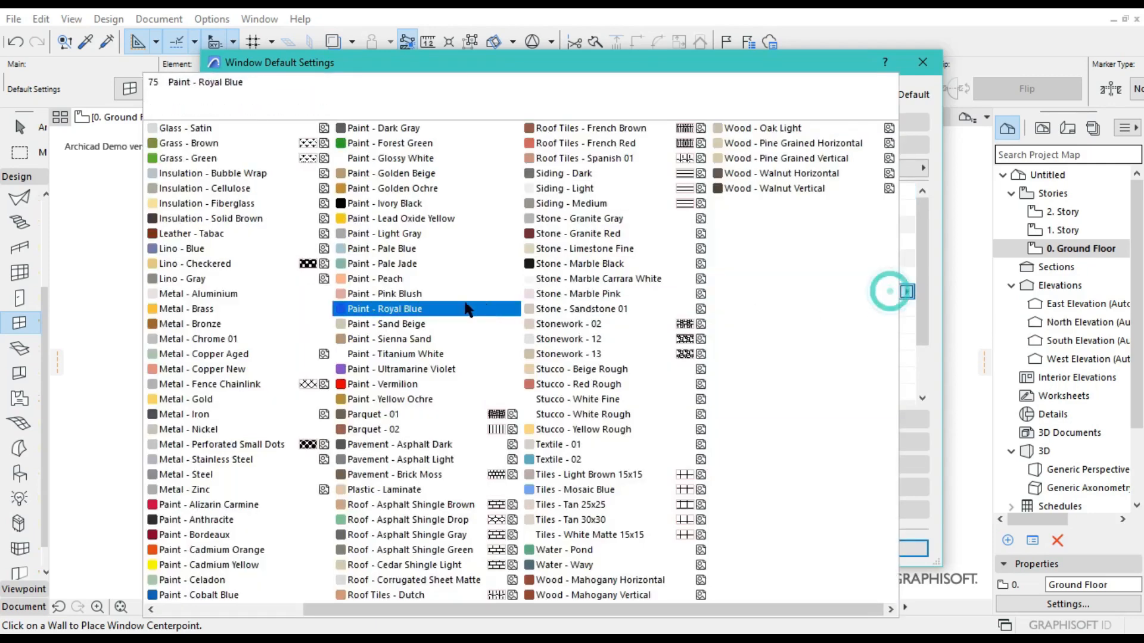
pyautogui.click(230, 474)
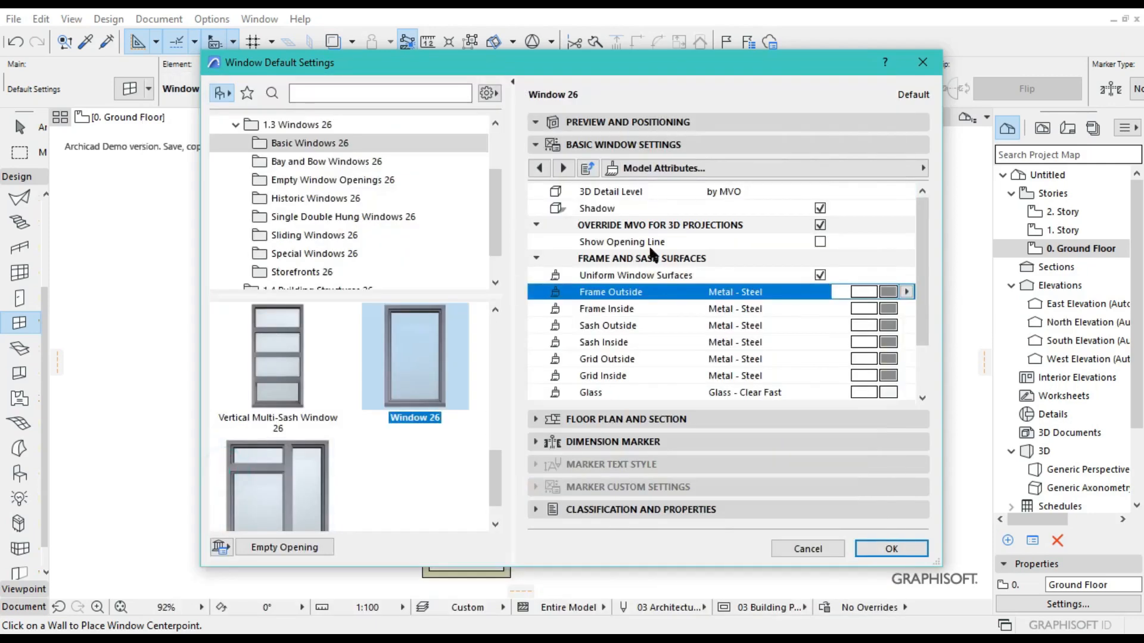
# Turn on the overrides for the default window's line types and pens in its floor plan display
pyautogui.click(640, 419)
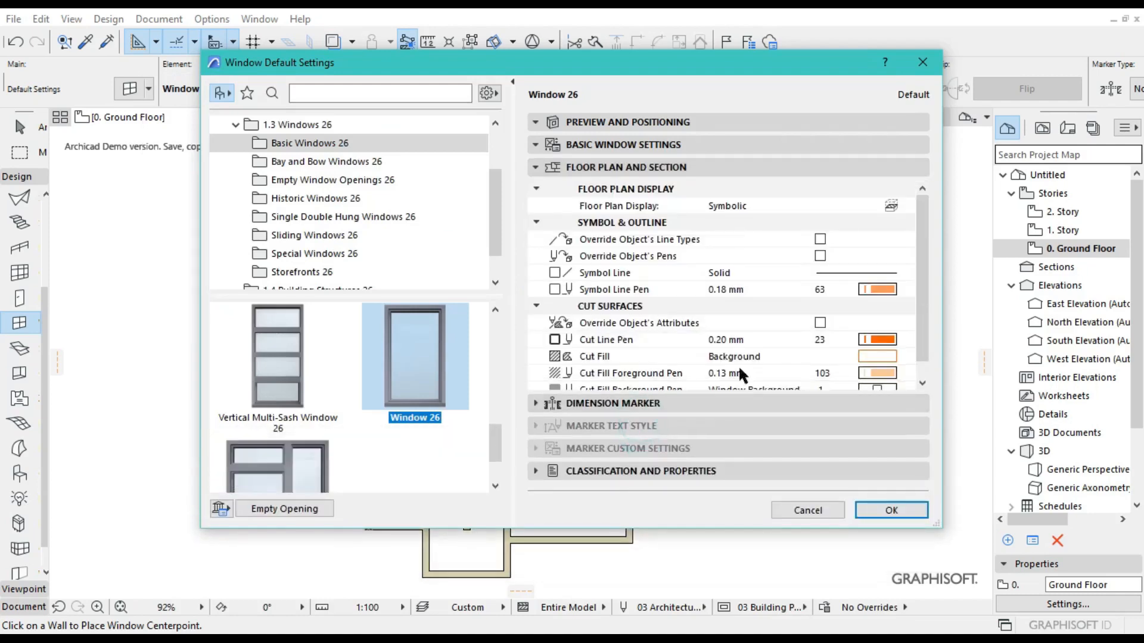
pyautogui.click(821, 238)
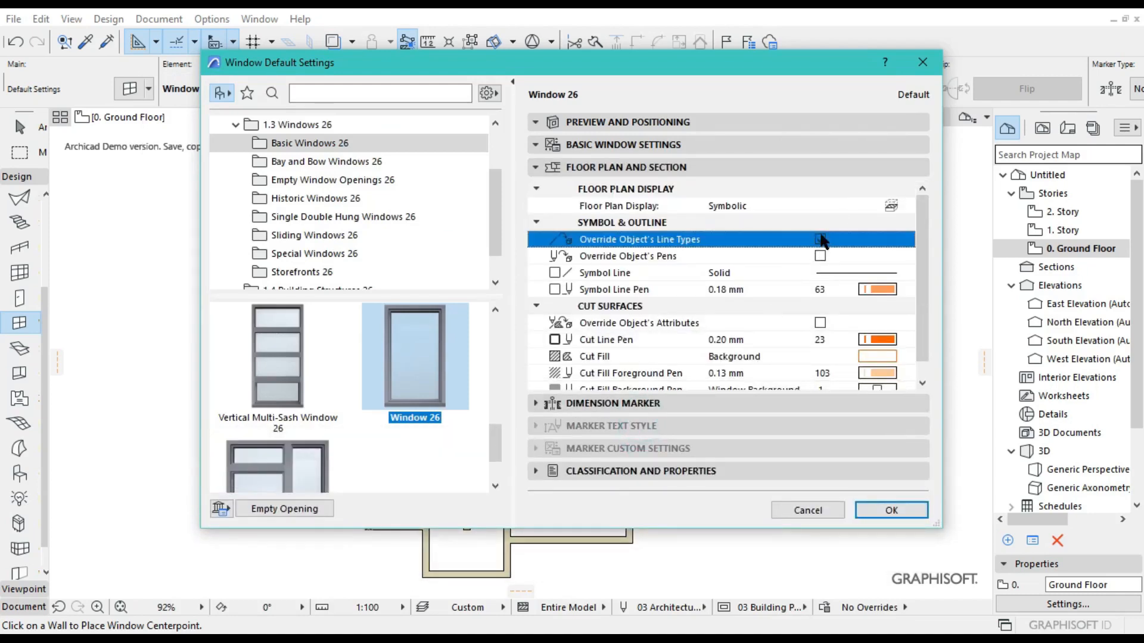
pyautogui.click(820, 255)
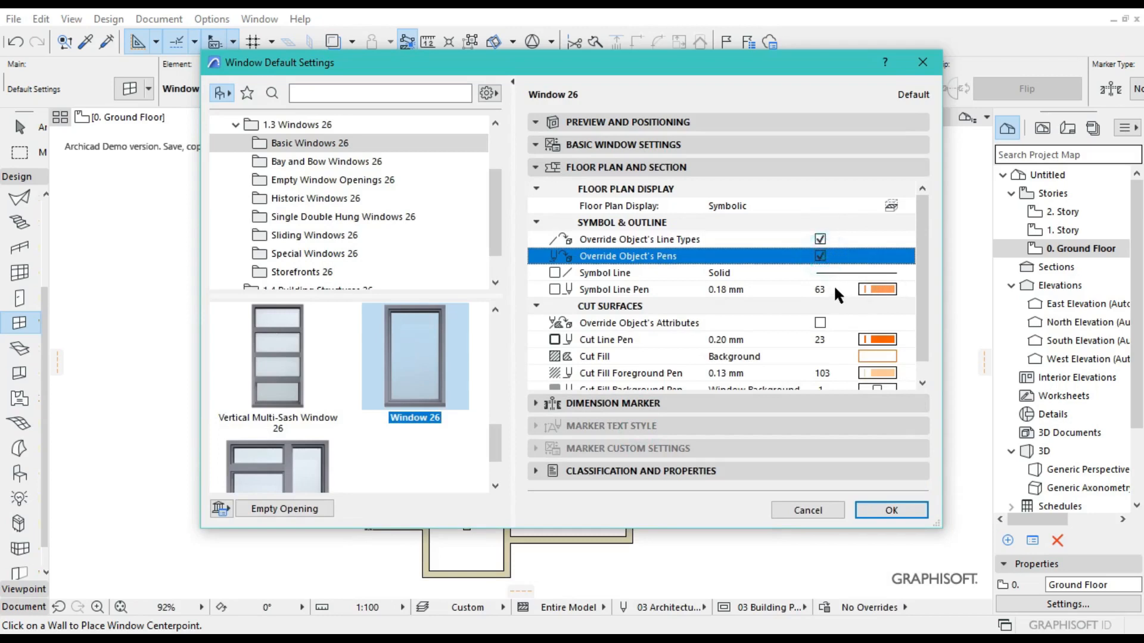
# Set the default window's Symbol Line Pen, Cut Line Pen and Cut Fill Foreground Pen to pen 2
pyautogui.click(830, 288)
pyautogui.press('BackSpace')
pyautogui.write('2')
pyautogui.press('Down')
pyautogui.press('Down')
pyautogui.press('Down')
pyautogui.write('2')
pyautogui.press('Down')
pyautogui.press('Down')
pyautogui.write('2')
pyautogui.press('Down')
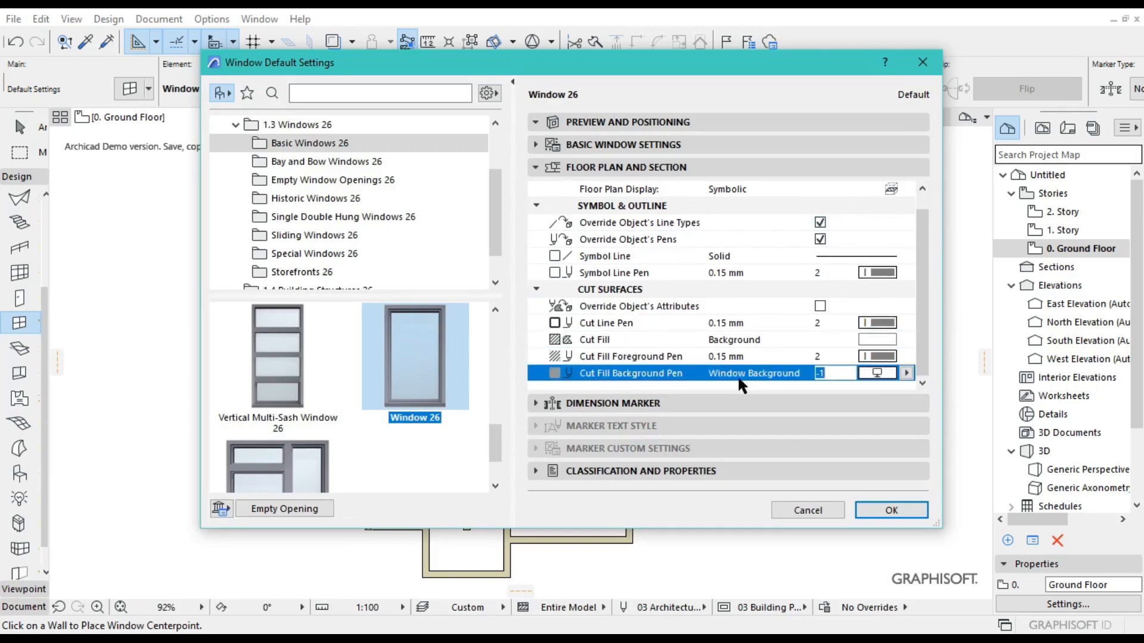
# Set the default window's ID to W-01 and accept the window settings
pyautogui.click(728, 470)
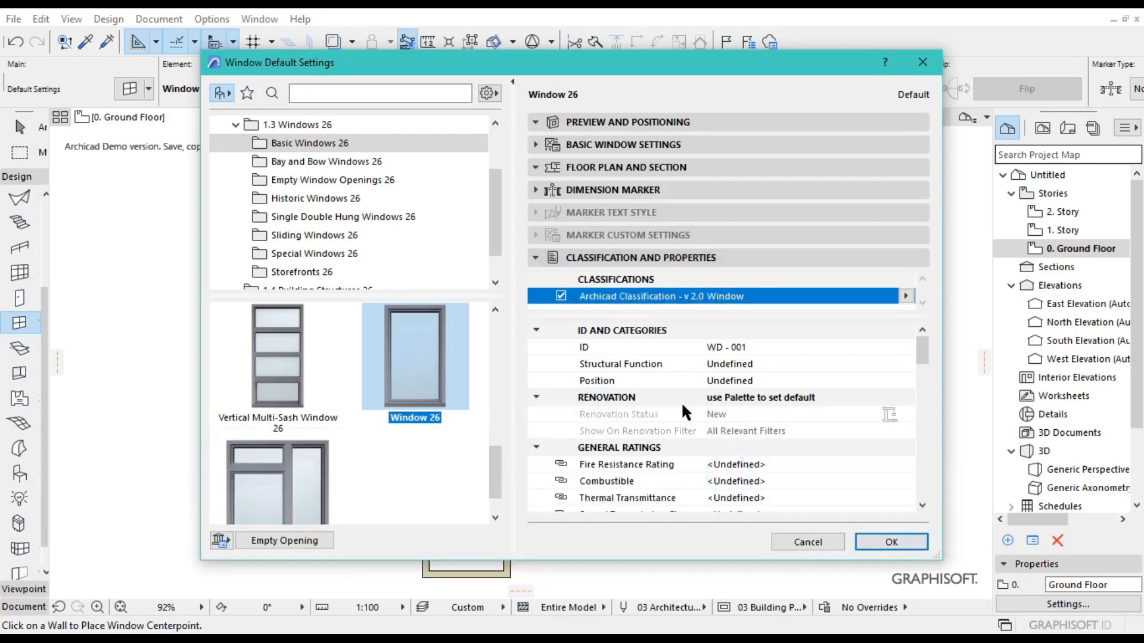
pyautogui.click(742, 347)
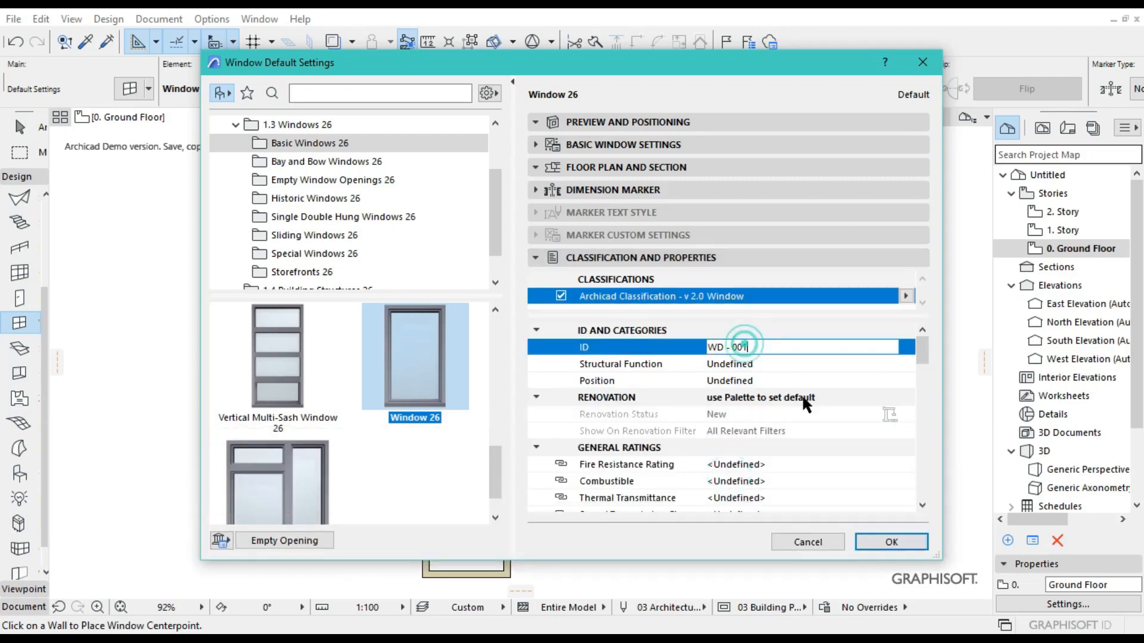
pyautogui.press('BackSpace')
pyautogui.press('BackSpace')
pyautogui.press('BackSpace')
pyautogui.press('BackSpace')
pyautogui.press('BackSpace')
pyautogui.press('BackSpace')
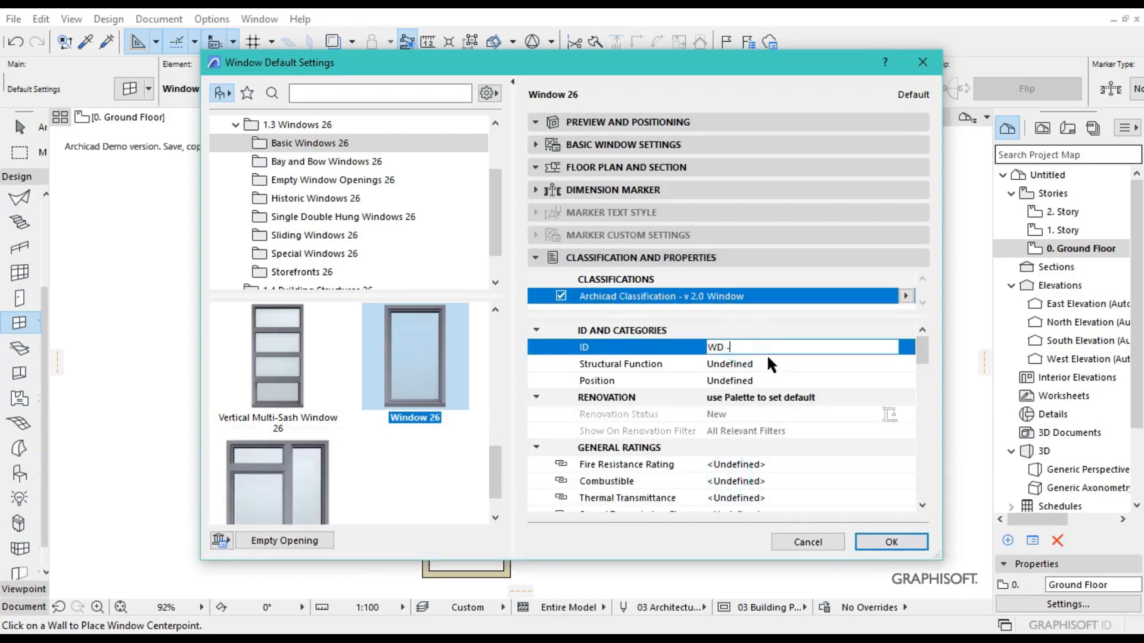
pyautogui.write('01')
pyautogui.click(888, 540)
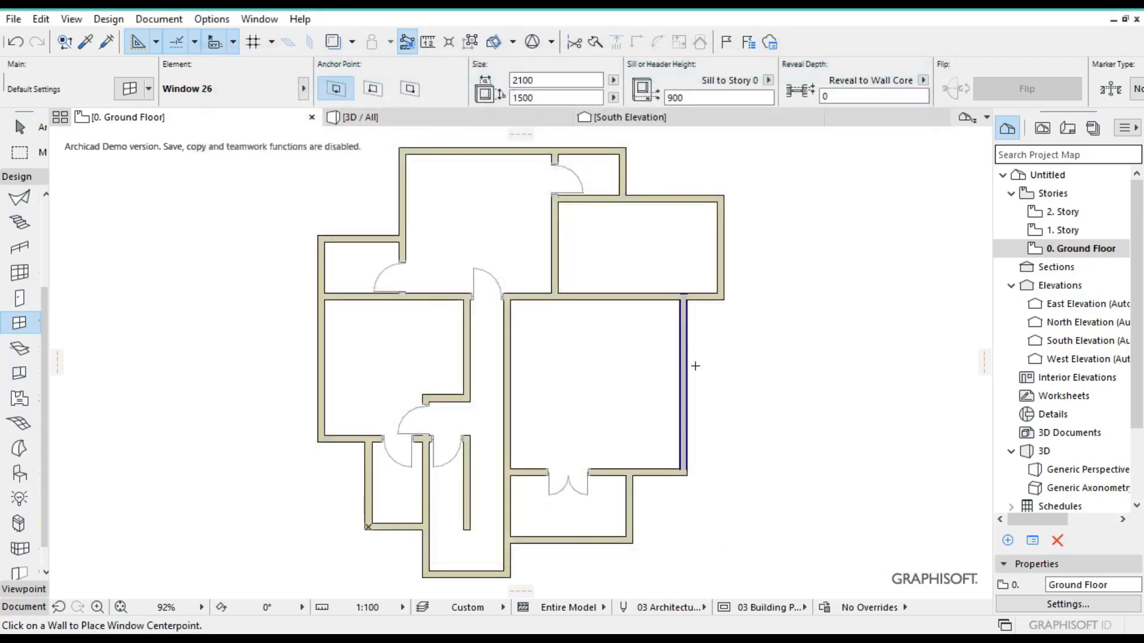
# Place the 2100 × 1500 window at the middle of the east wall of the large ground-floor room
pyautogui.scroll(1, 696, 367)
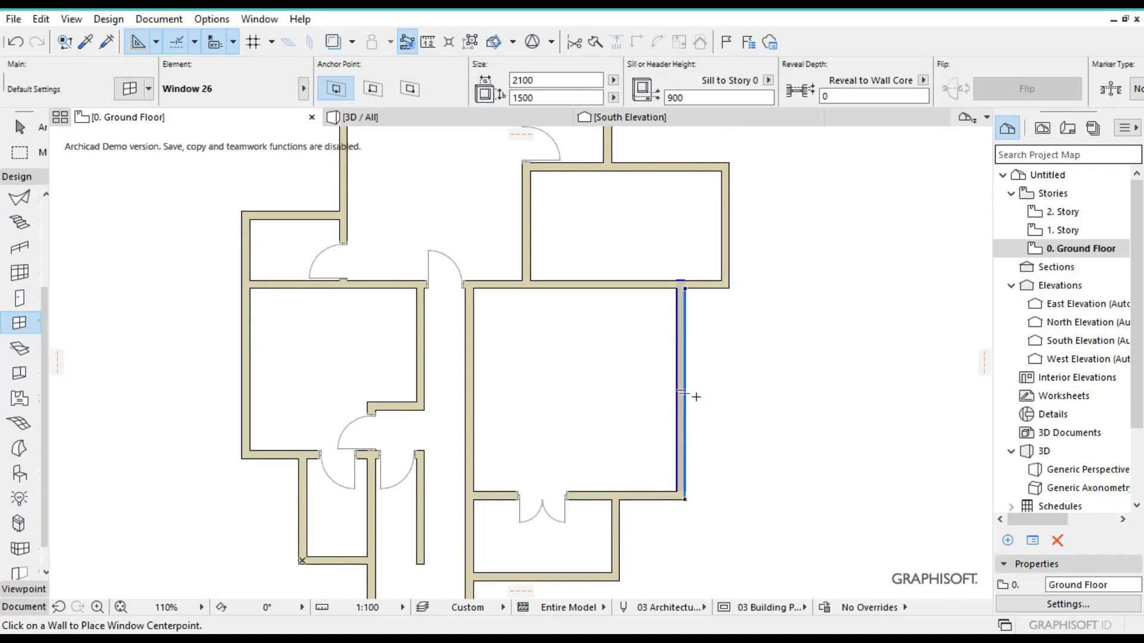
pyautogui.click(693, 399)
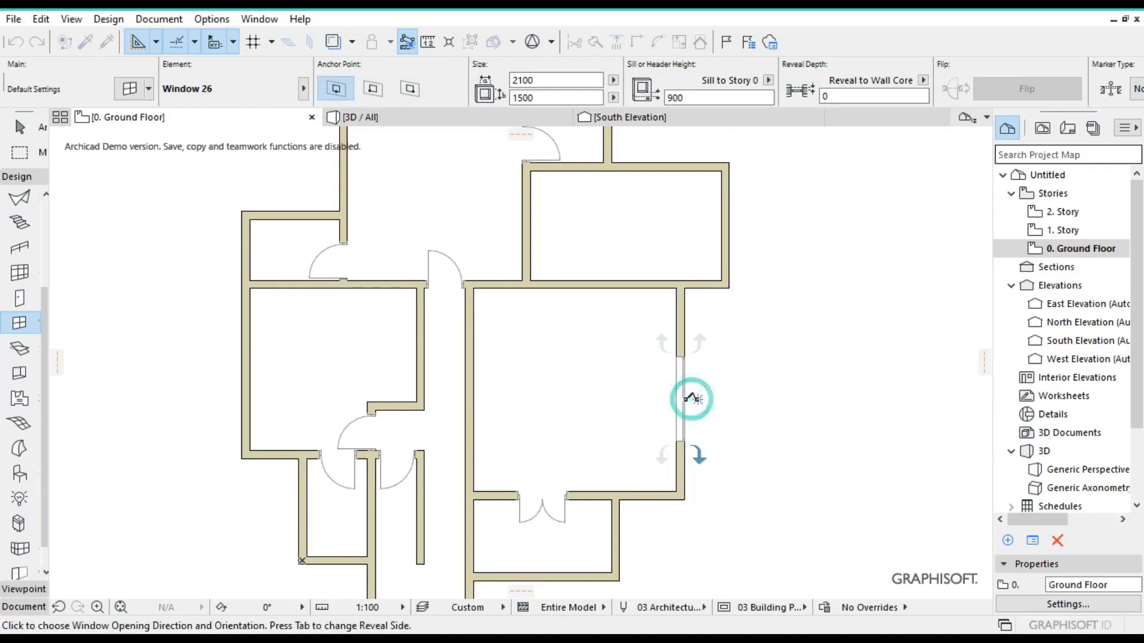
pyautogui.click(679, 408)
pyautogui.scroll(-2, 679, 408)
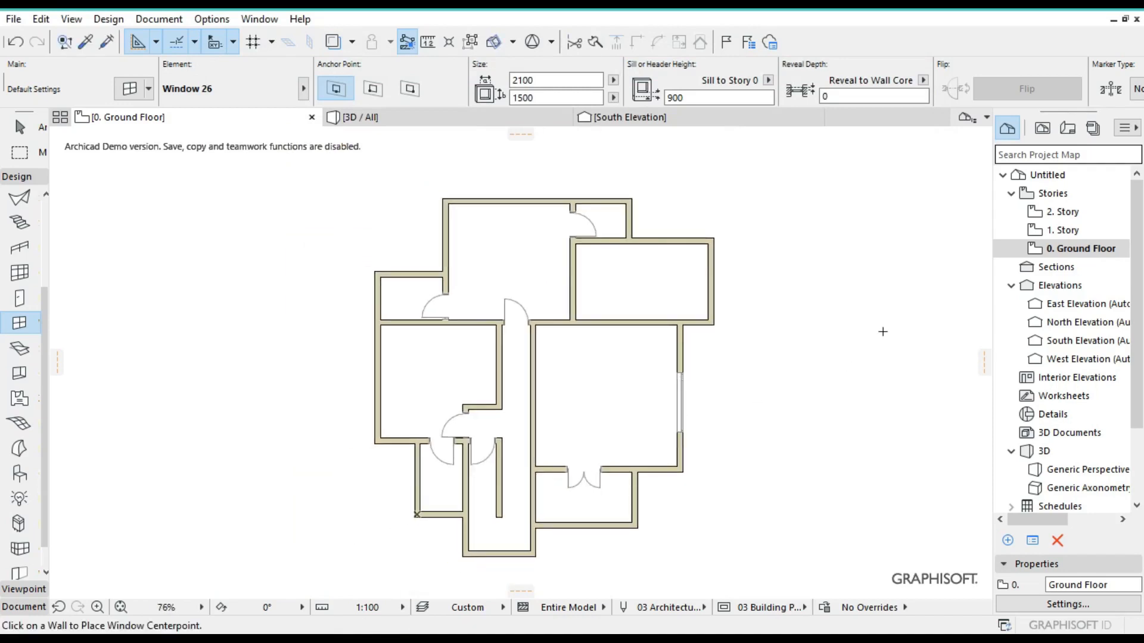
# Go to 1. Story, set the window ID to W-01 and place a window in the middle of the large room's east wall
pyautogui.doubleClick(1065, 232)
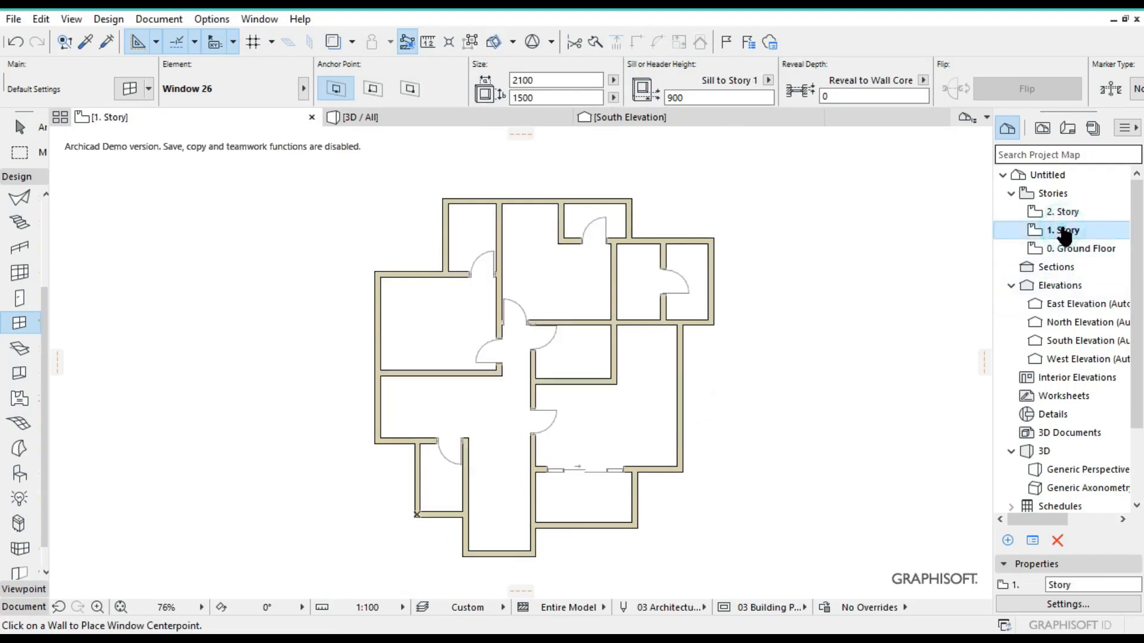
pyautogui.scroll(-3, 710, 80)
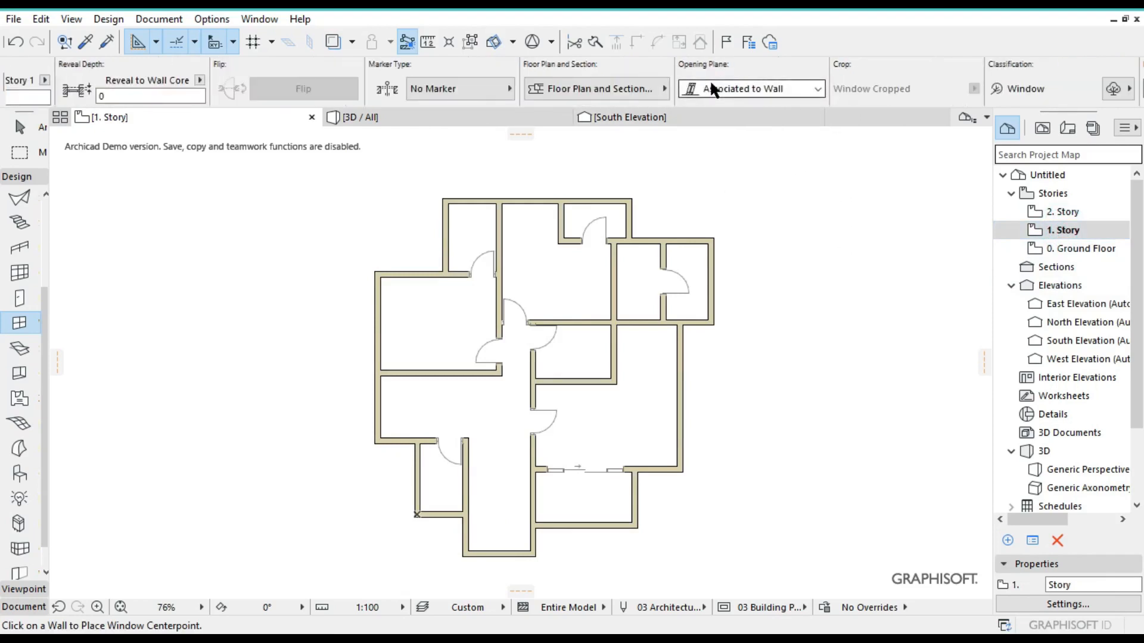
pyautogui.click(1031, 89)
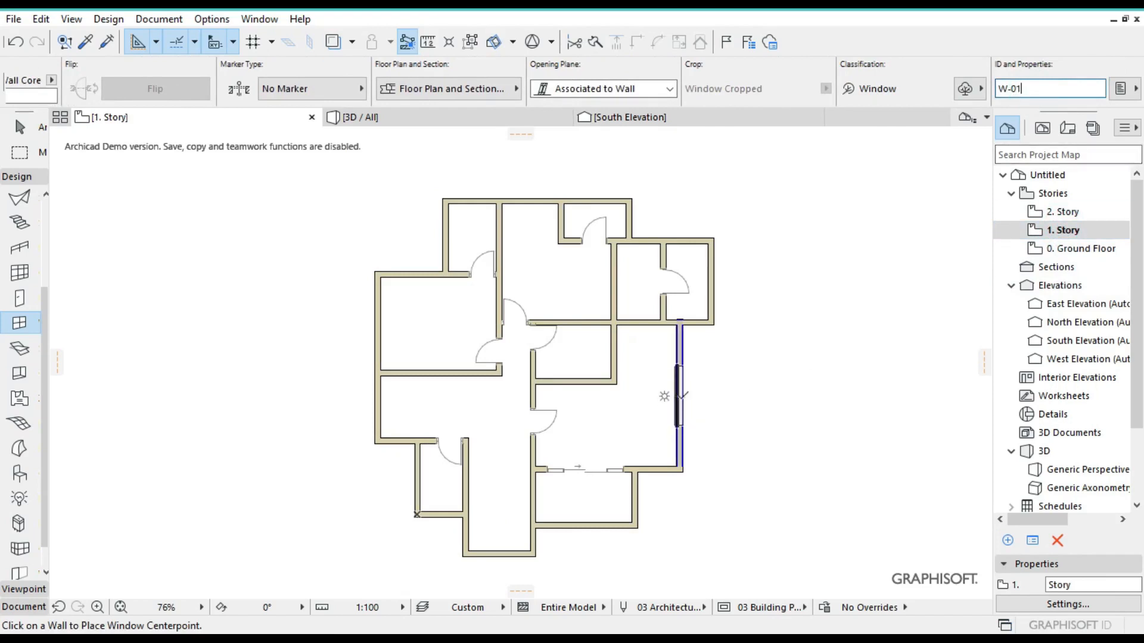
pyautogui.click(679, 398)
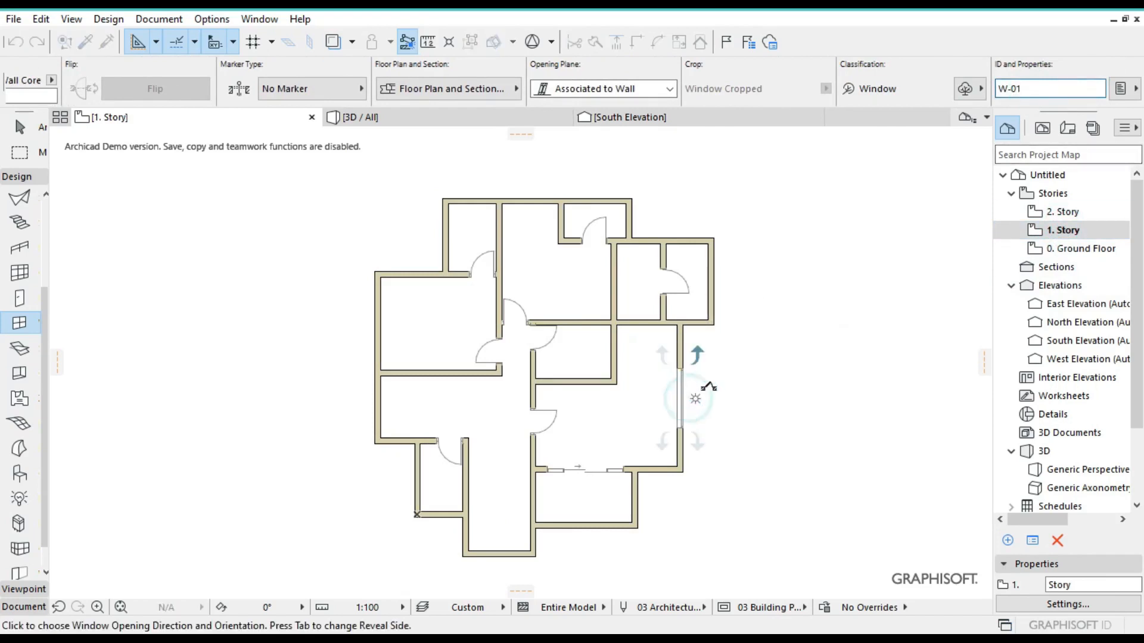
pyautogui.click(712, 393)
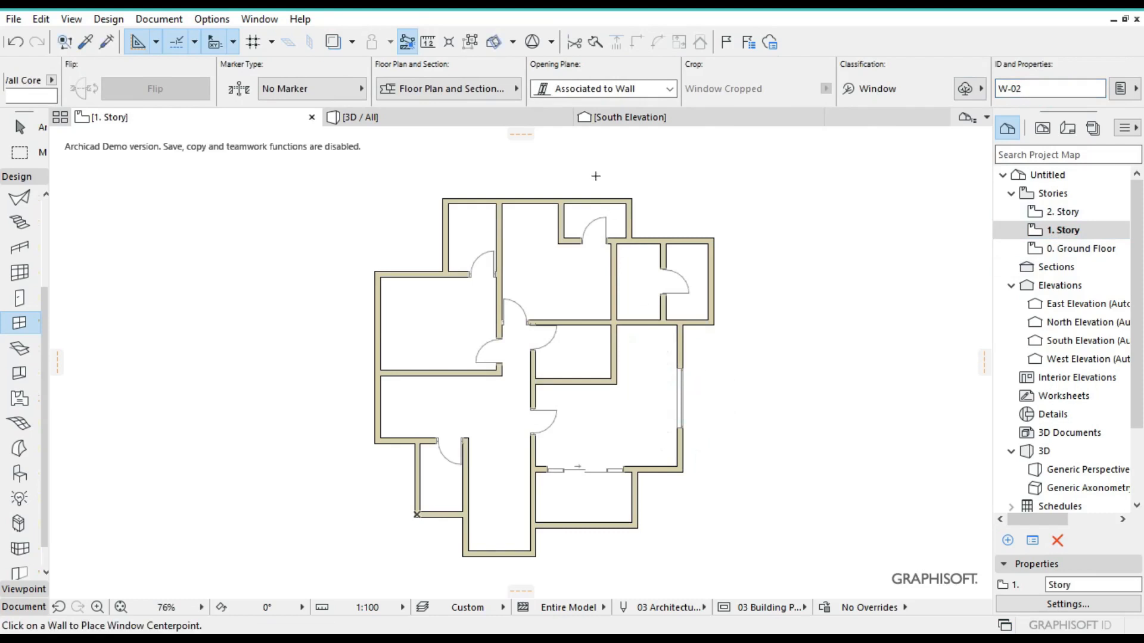
# Inspect the two new windows on the house's east facade in the 3D view
pyautogui.click(401, 112)
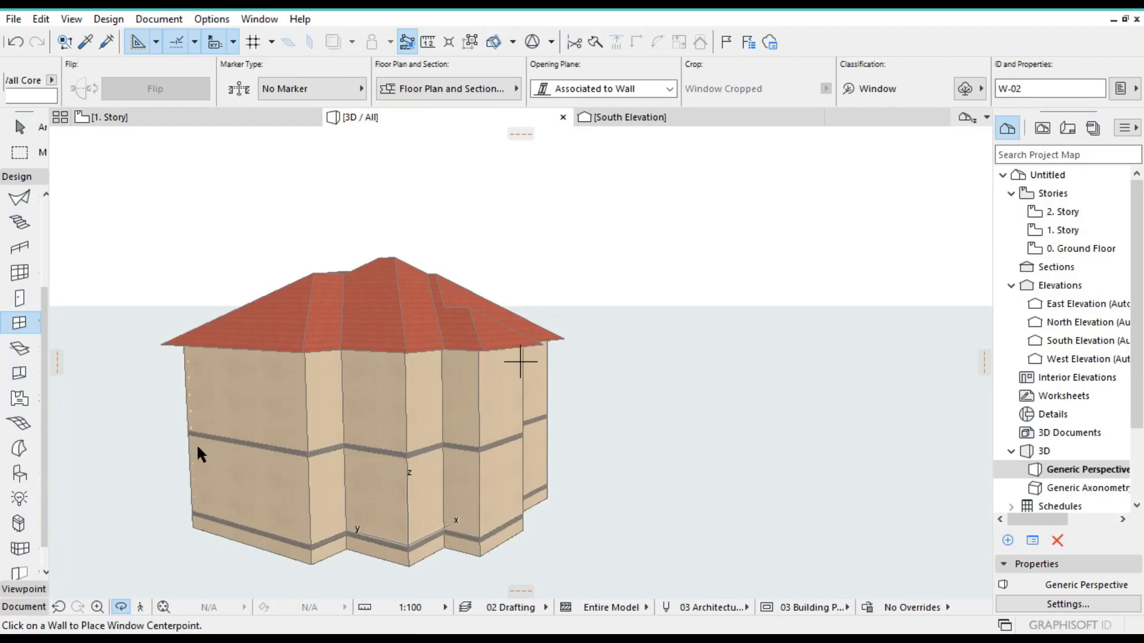
pyautogui.click(118, 604)
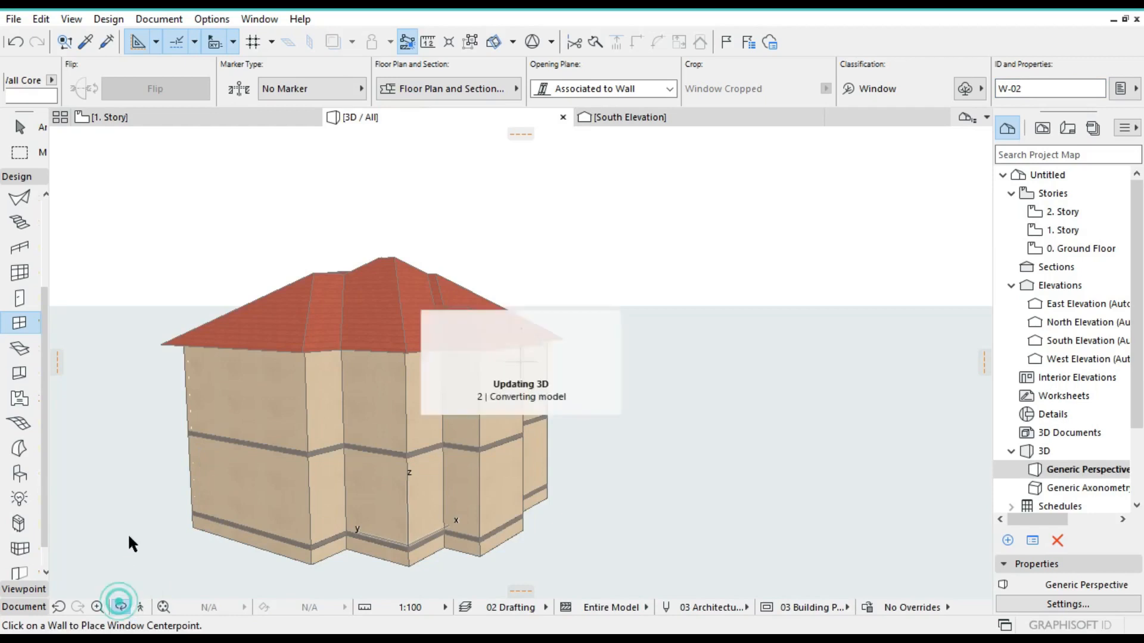
pyautogui.click(119, 602)
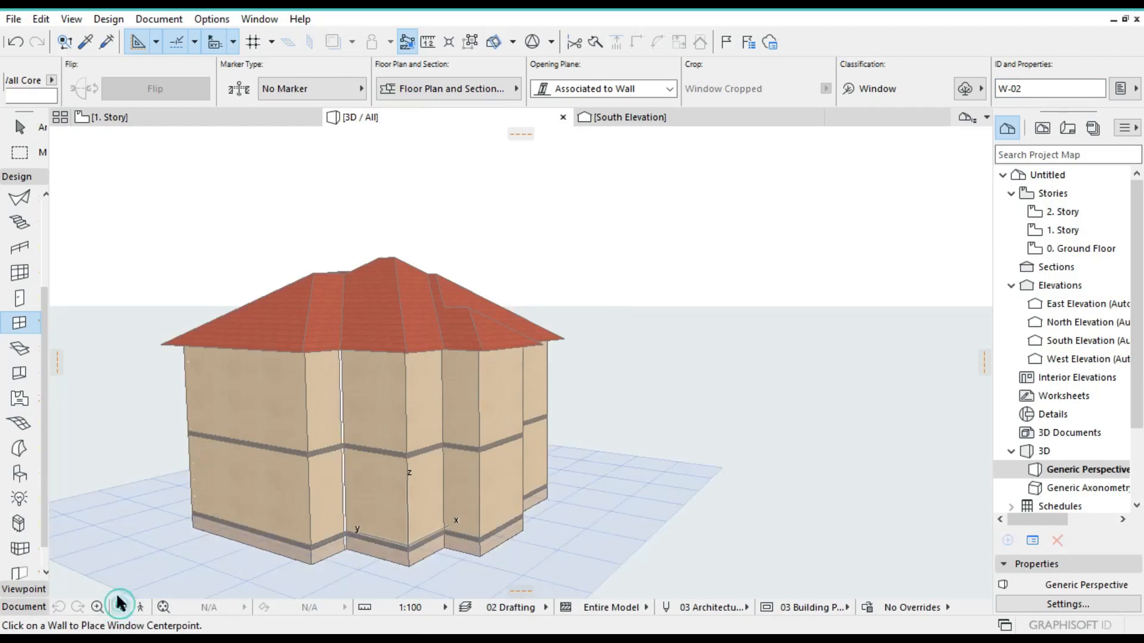
pyautogui.click(119, 607)
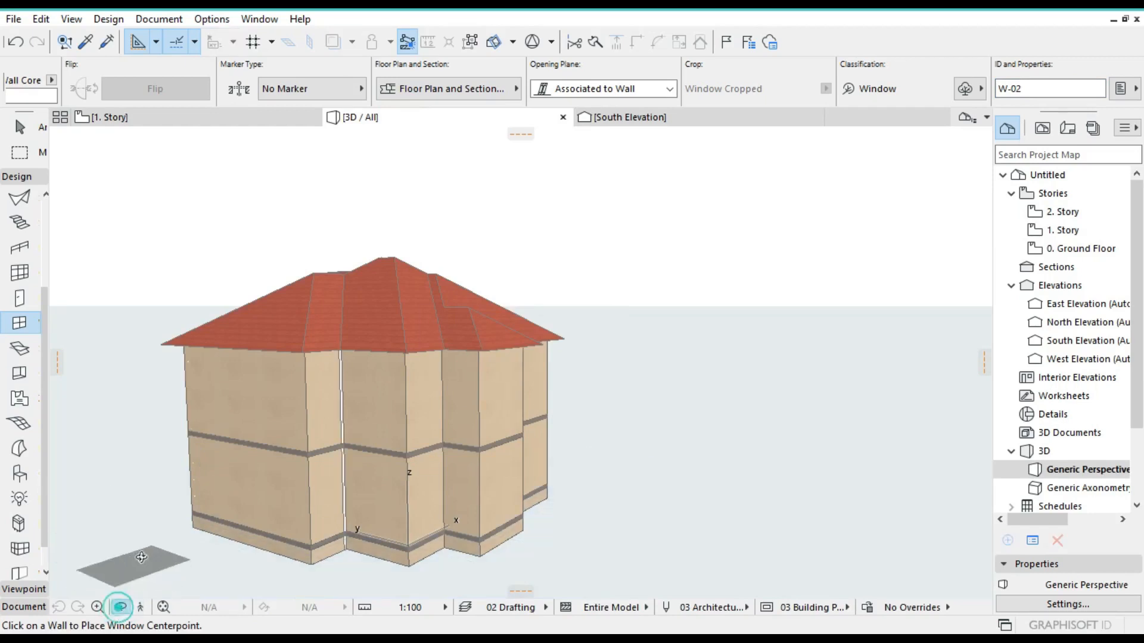
pyautogui.moveTo(151, 525); pyautogui.dragTo(583, 495)
pyautogui.moveTo(292, 530); pyautogui.dragTo(595, 500)
pyautogui.moveTo(344, 508); pyautogui.dragTo(769, 507)
pyautogui.moveTo(666, 490); pyautogui.dragTo(711, 471)
pyautogui.scroll(2, 714, 405)
pyautogui.scroll(3, 691, 351)
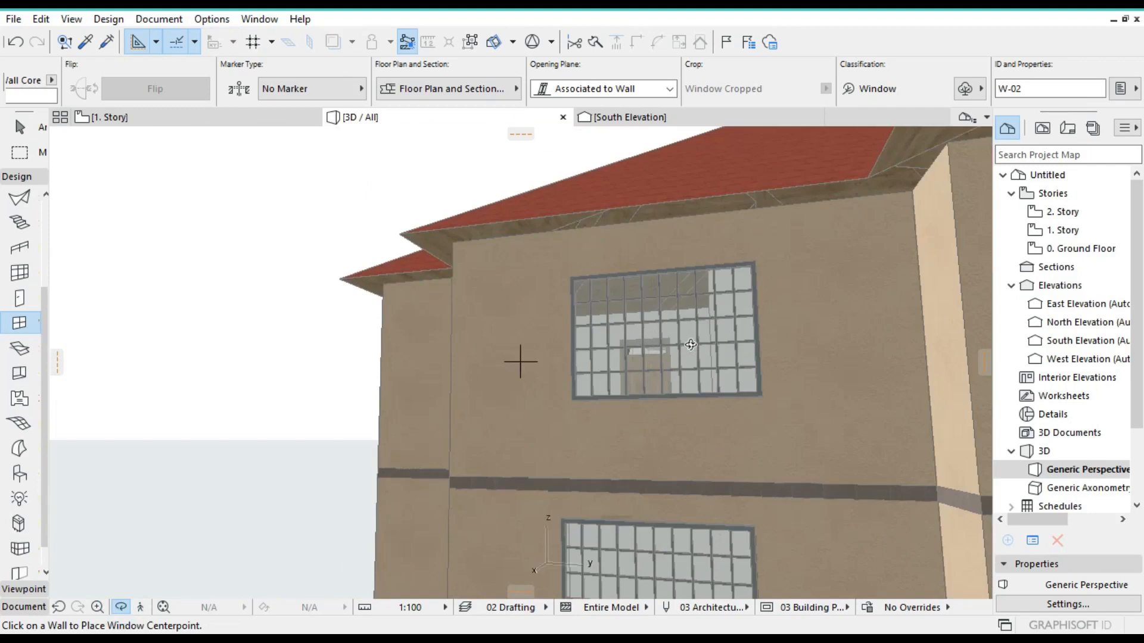
pyautogui.moveTo(560, 436); pyautogui.dragTo(500, 505)
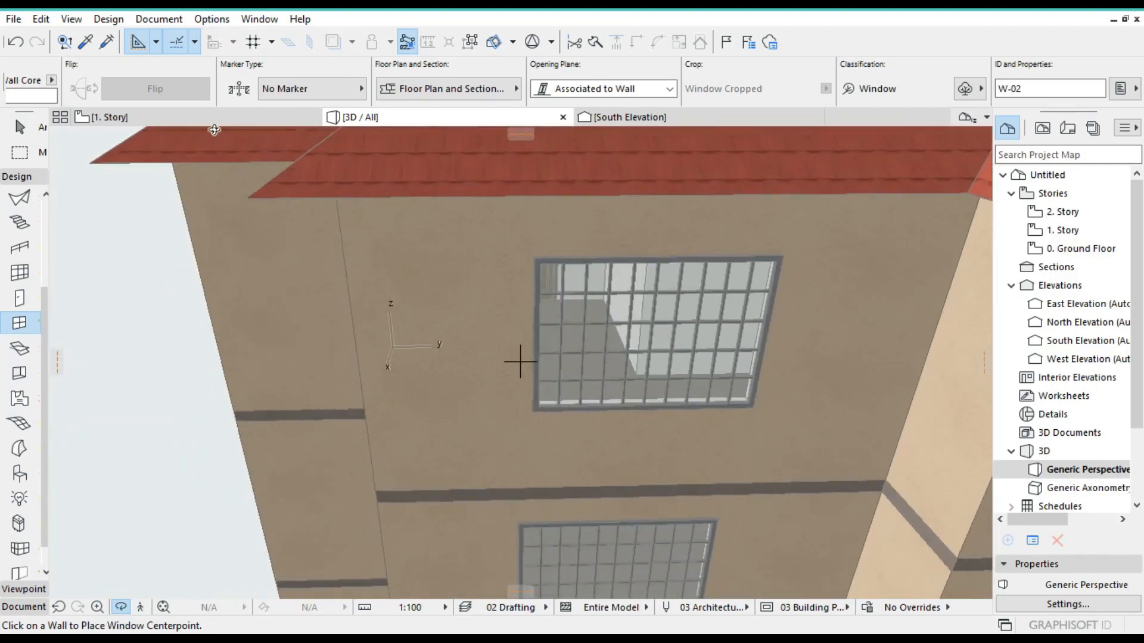
# Return to the floor plan and set the default window width to 1800
pyautogui.click(262, 117)
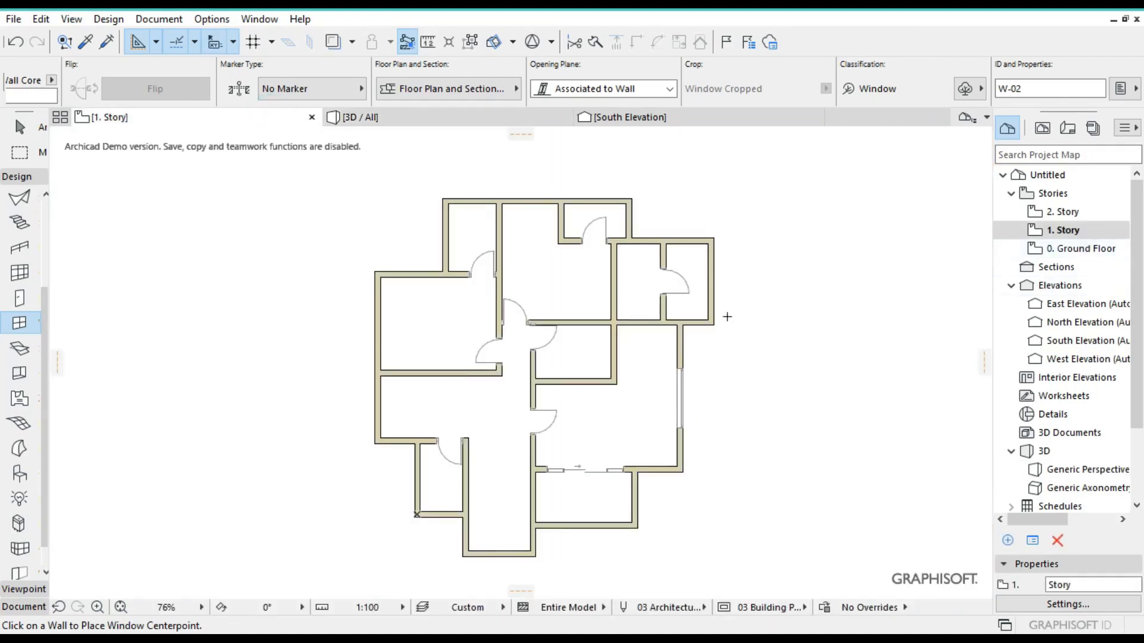
pyautogui.hotkey('ctrl', 't')
pyautogui.click(630, 146)
pyautogui.press('BackSpace')
pyautogui.press('BackSpace')
pyautogui.press('BackSpace')
pyautogui.press('BackSpace')
pyautogui.write('1800')
pyautogui.click(892, 497)
# Place an 1800-wide window in the northernmost wall of the ground floor
pyautogui.scroll(2, 501, 223)
pyautogui.click(512, 191)
pyautogui.click(513, 186)
pyautogui.scroll(5, 393, 74)
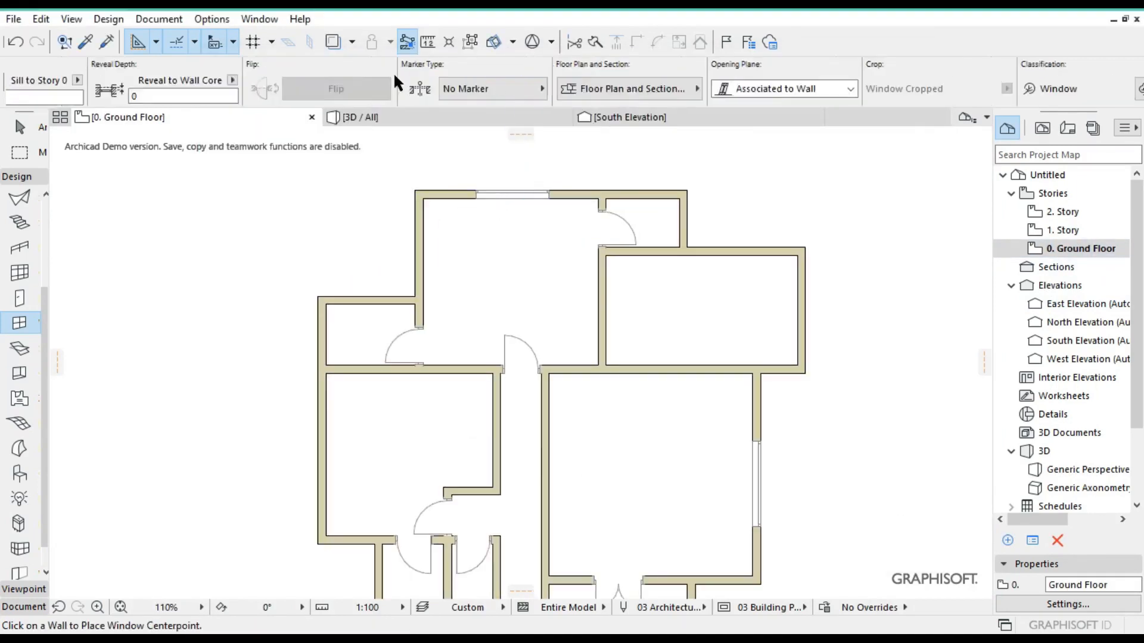
# Set the window width to 1500 and place windows in the west walls of the two larger western rooms on the ground floor
pyautogui.click(541, 80)
pyautogui.press('BackSpace')
pyautogui.press('BackSpace')
pyautogui.press('BackSpace')
pyautogui.press('BackSpace')
pyautogui.write('1200')
pyautogui.scroll(-5, 643, 91)
pyautogui.click(420, 253)
pyautogui.click(406, 253)
pyautogui.click(318, 456)
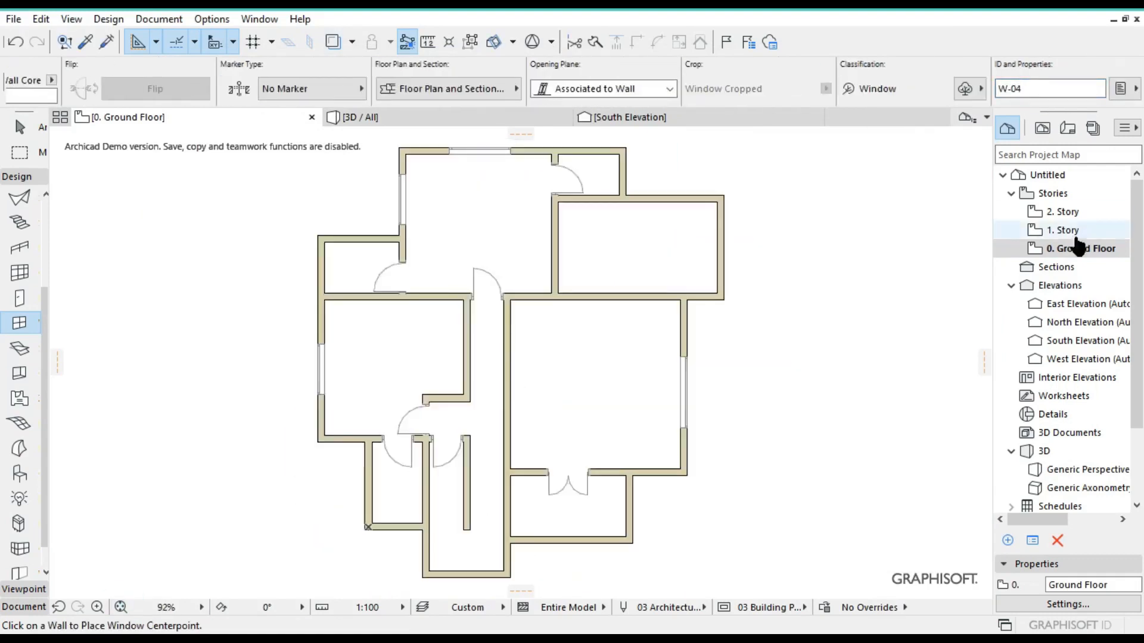
# Place 1500-wide windows in the west wall on 1. Story and in the north wall of the ground floor's northeast room
pyautogui.doubleClick(1063, 230)
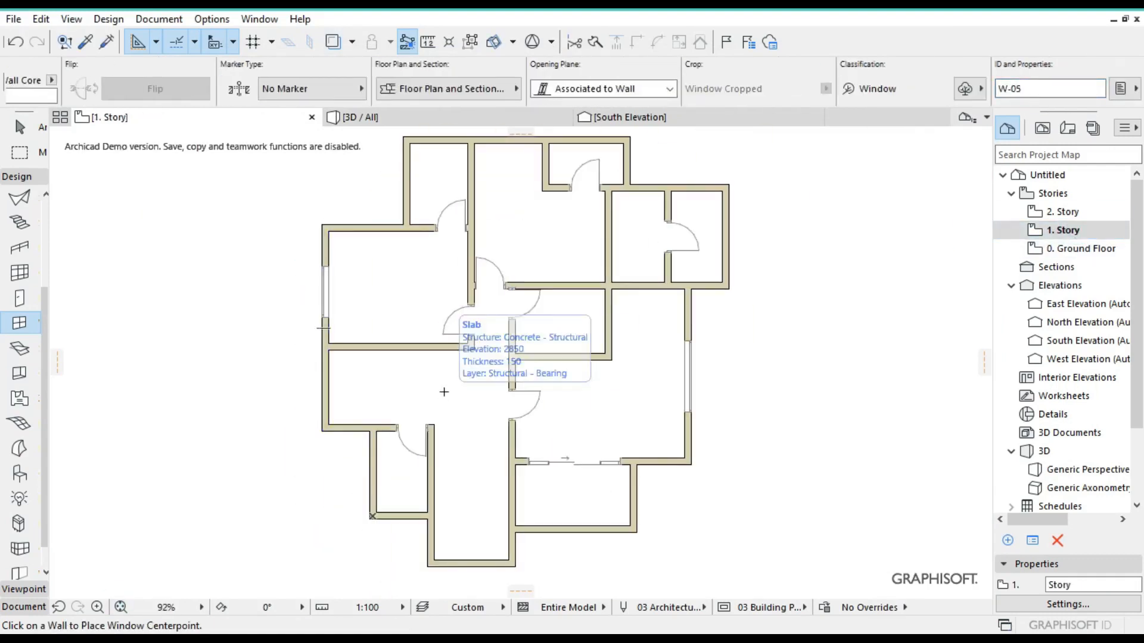
pyautogui.doubleClick(1080, 249)
pyautogui.scroll(4, 541, 244)
pyautogui.click(540, 244)
pyautogui.click(536, 209)
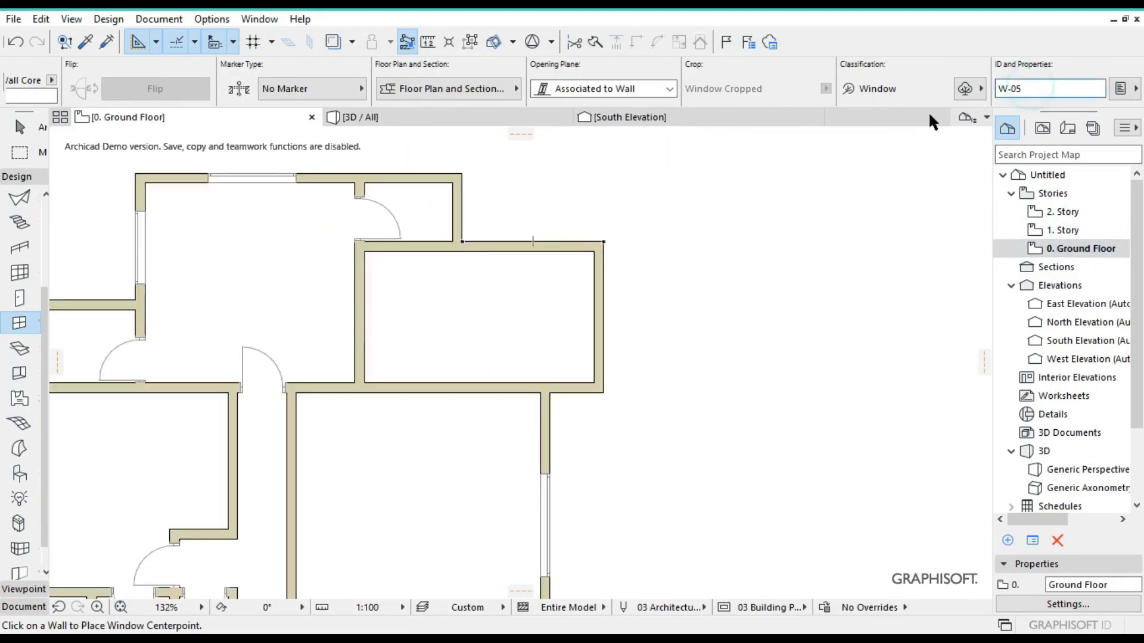
pyautogui.scroll(-2, 528, 214)
pyautogui.moveTo(547, 291); pyautogui.dragTo(689, 255, button='middle')
pyautogui.scroll(-1, 691, 256)
pyautogui.doubleClick(1063, 230)
pyautogui.press('Escape')
pyautogui.scroll(4, 384, 274)
pyautogui.click(386, 274)
pyautogui.press('Escape')
pyautogui.scroll(-3, 241, 292)
# Set the default window to 450 wide and 1800 high with a sill height of 600
pyautogui.click(11, 328)
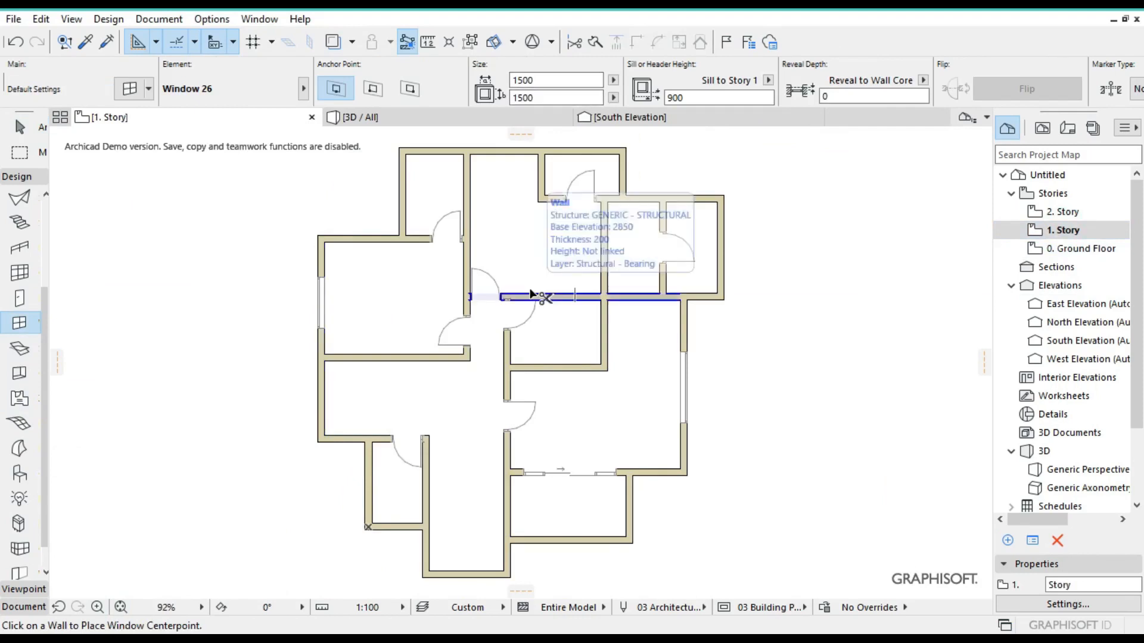
pyautogui.hotkey('ctrl', 't')
pyautogui.doubleClick(646, 147)
pyautogui.write('450')
pyautogui.doubleClick(638, 179)
pyautogui.write('1800')
pyautogui.doubleClick(638, 242)
pyautogui.write('600')
pyautogui.click(625, 341)
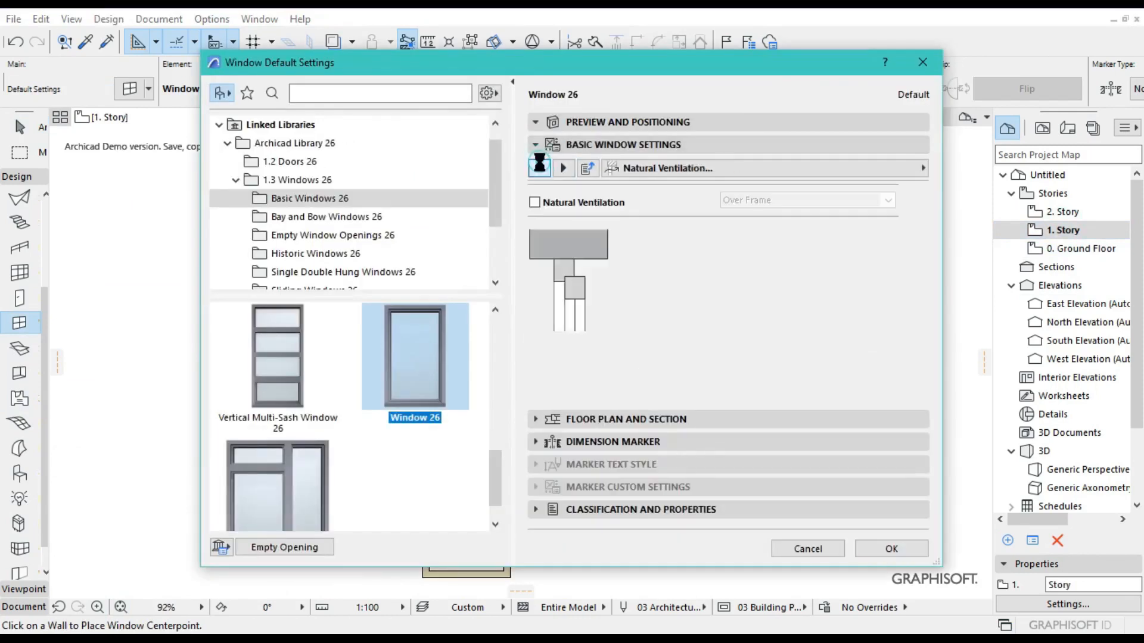
pyautogui.click(891, 548)
# Place two 450-wide windows with ID W-04 in the east wall of the ground floor's northeast room
pyautogui.scroll(3, 324, 365)
pyautogui.scroll(-3, 324, 453)
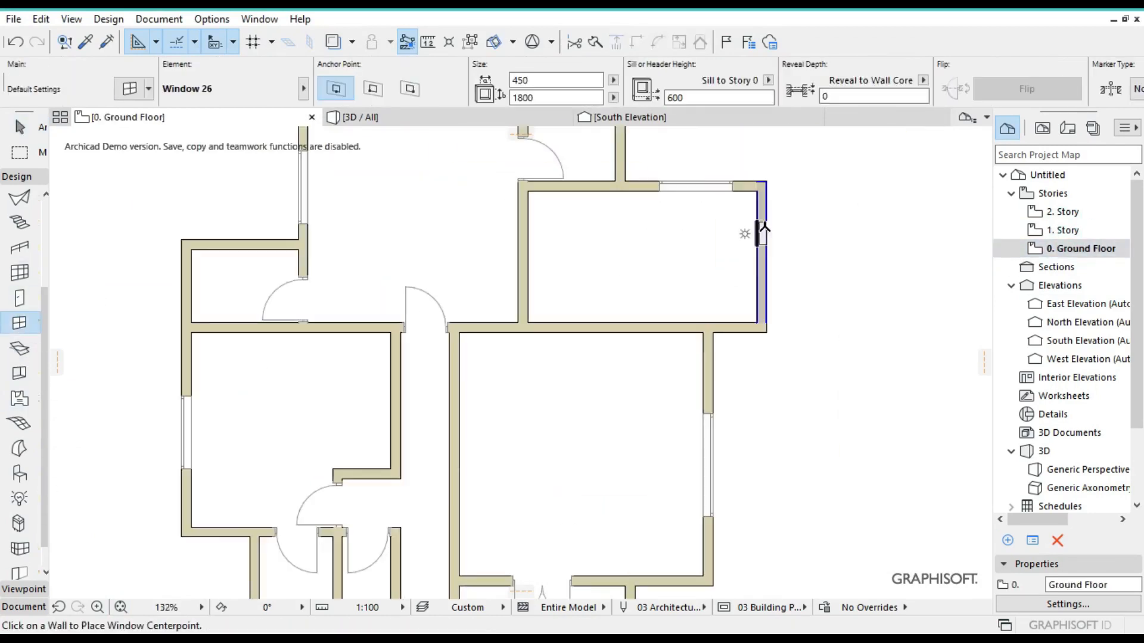
pyautogui.click(1027, 88)
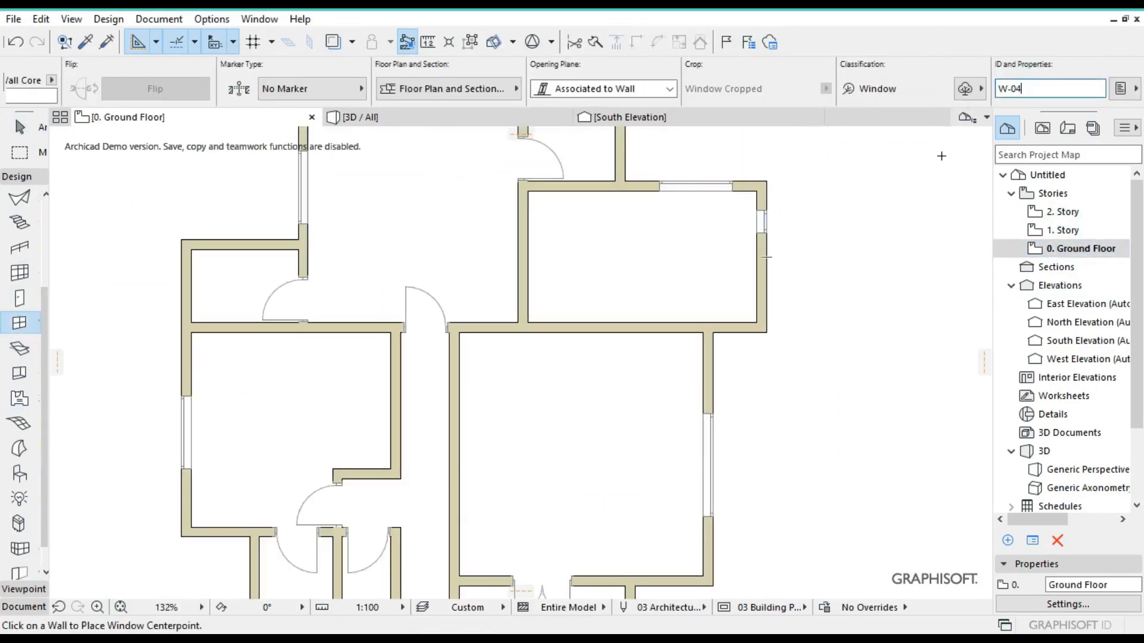
pyautogui.click(763, 256)
pyautogui.scroll(-3, 769, 274)
# Examine the narrow windows on the east facade in the 3D view
pyautogui.click(470, 117)
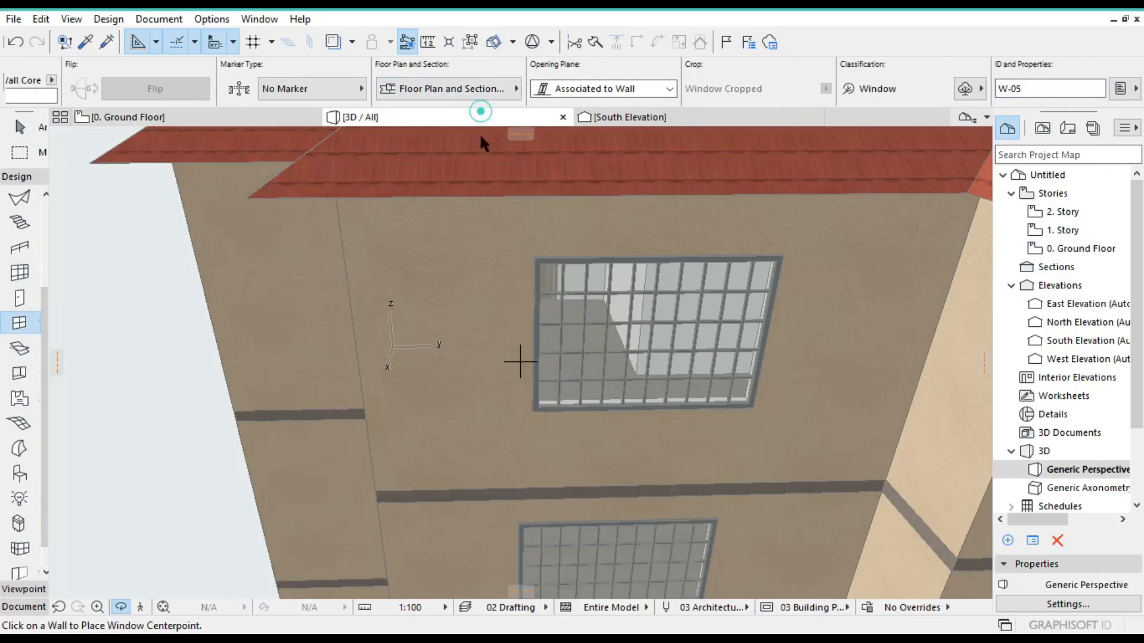
pyautogui.click(164, 607)
pyautogui.scroll(2, 632, 441)
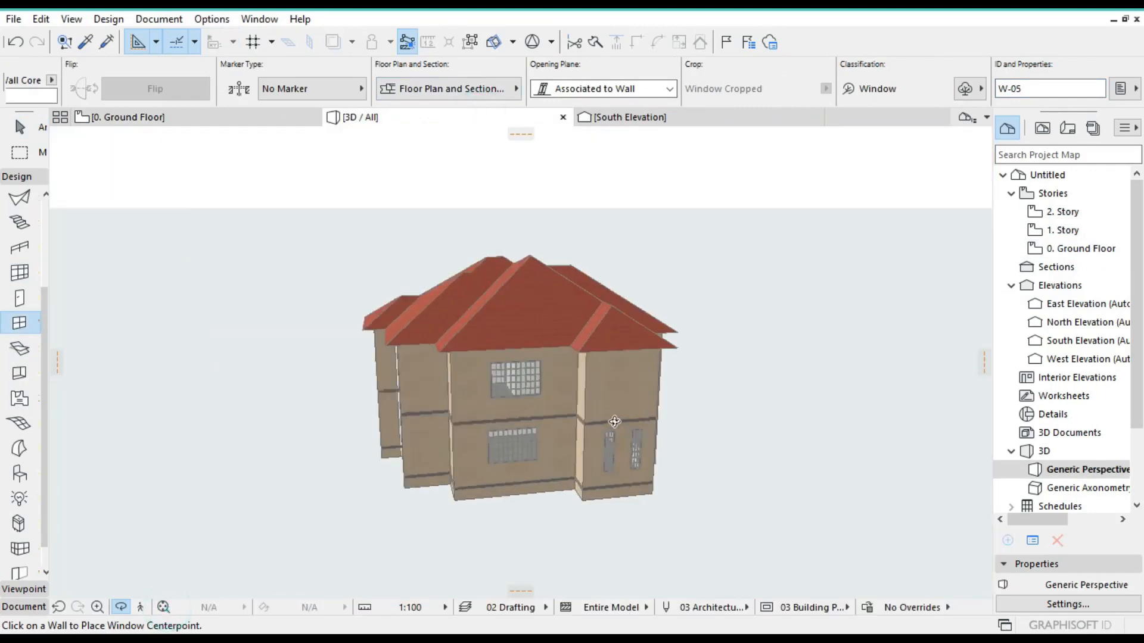
pyautogui.scroll(8, 635, 459)
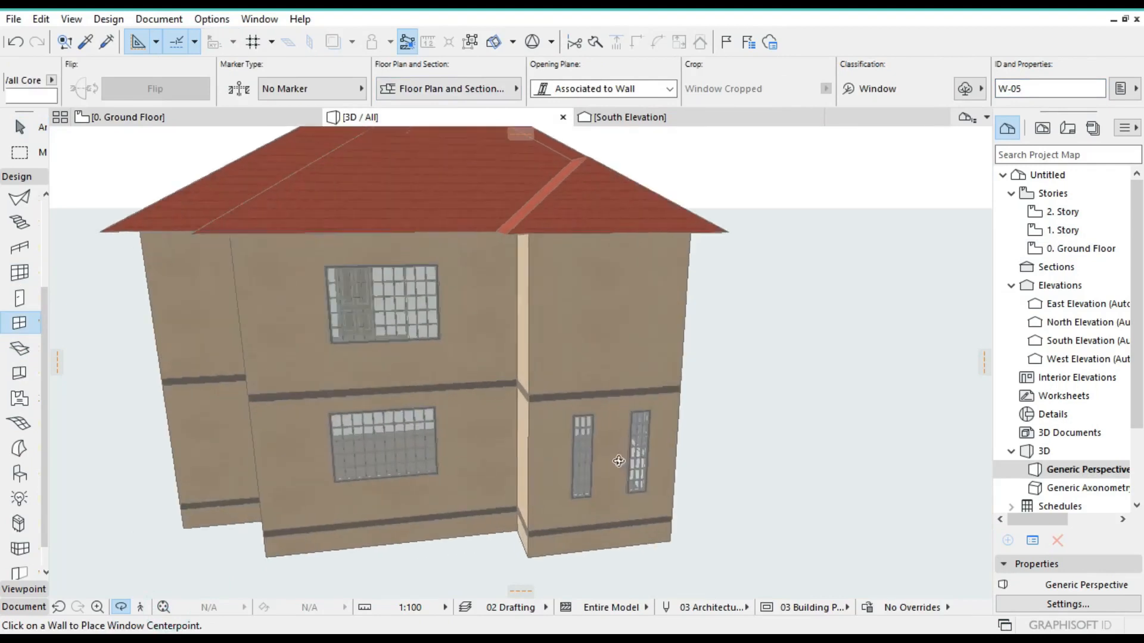
pyautogui.scroll(-4, 608, 477)
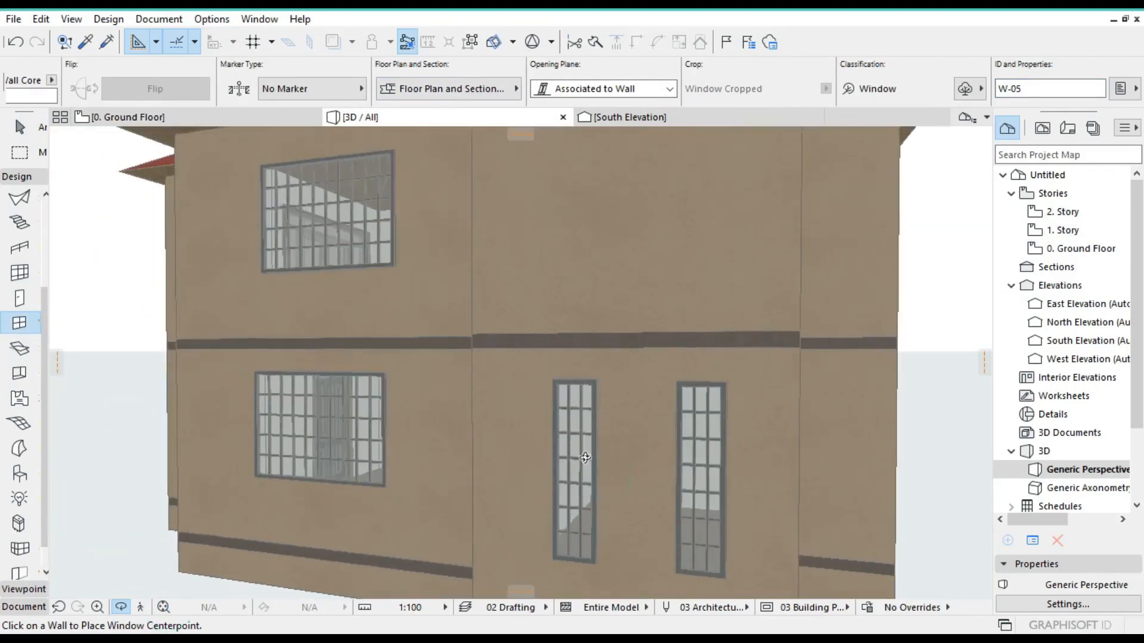
# Examine the house's windowless side in the 3D view and the southernmost wall on the ground floor plan
pyautogui.scroll(4, 319, 401)
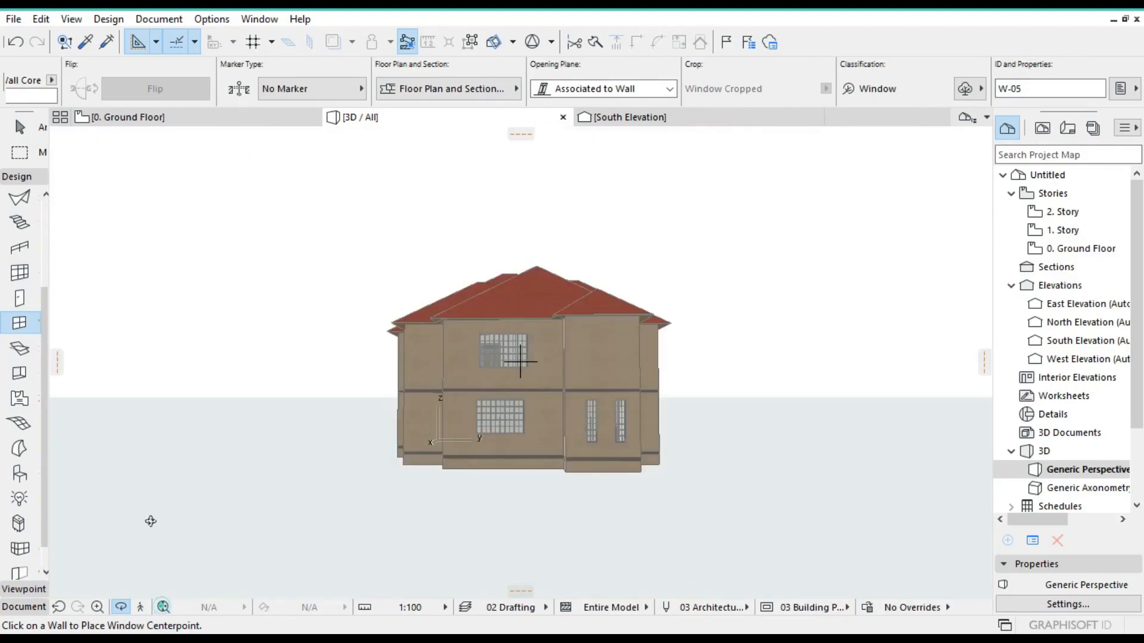
pyautogui.click(164, 607)
pyautogui.keyDown('shift'); pyautogui.moveTo(564, 459); pyautogui.dragTo(386, 353, button='middle'); pyautogui.keyUp('shift')
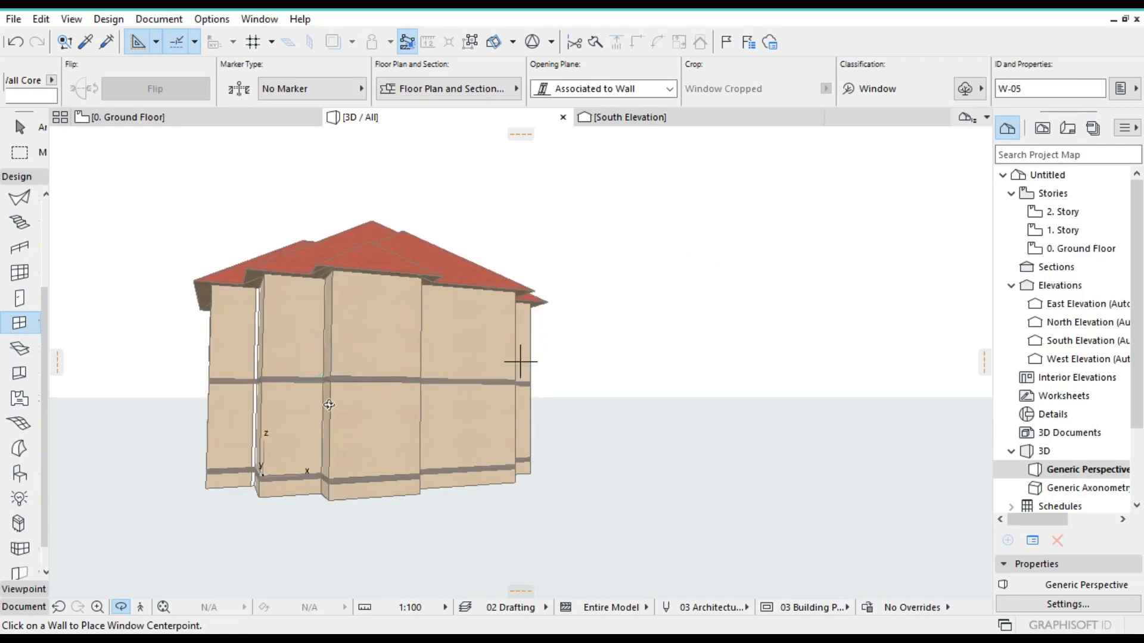
pyautogui.click(190, 117)
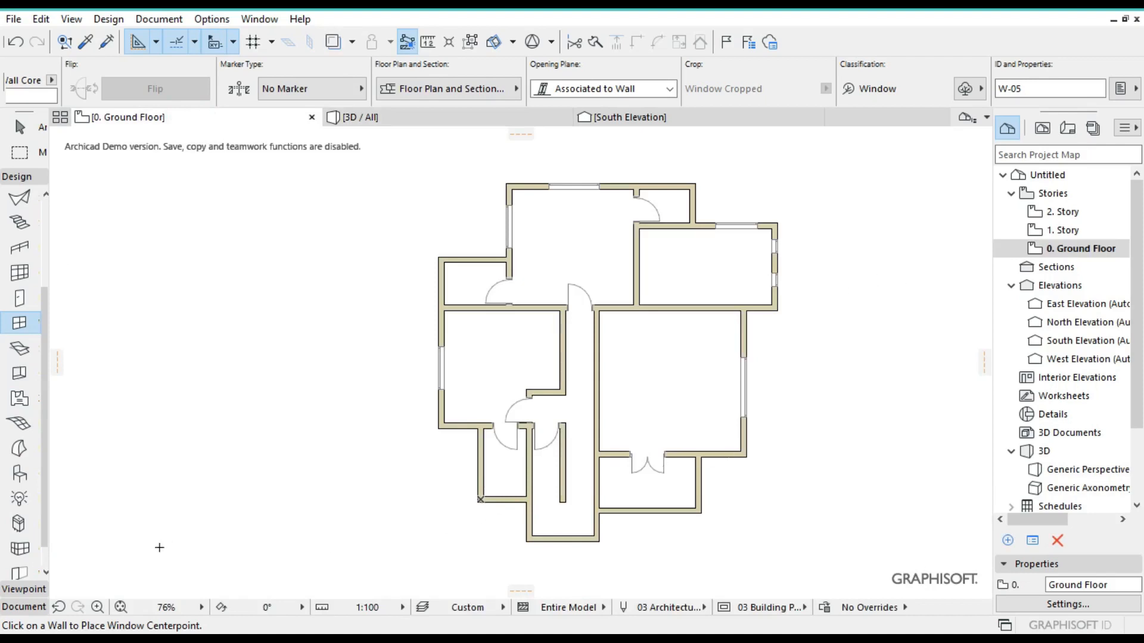
pyautogui.click(116, 604)
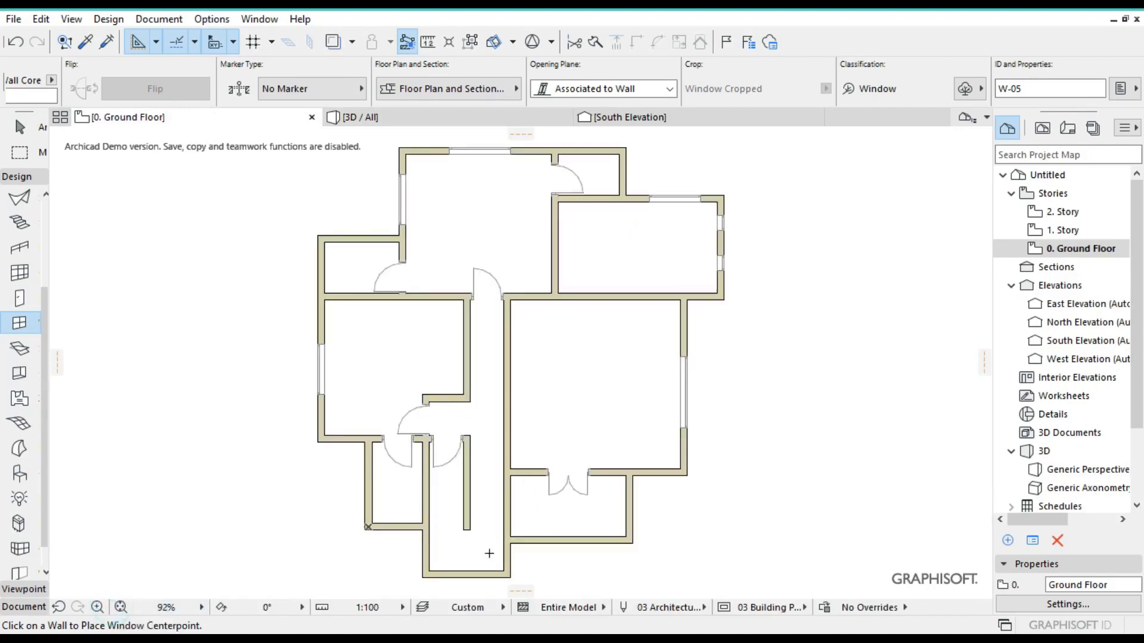
pyautogui.moveTo(530, 548); pyautogui.dragTo(531, 501, button='middle')
pyautogui.scroll(4, 486, 529)
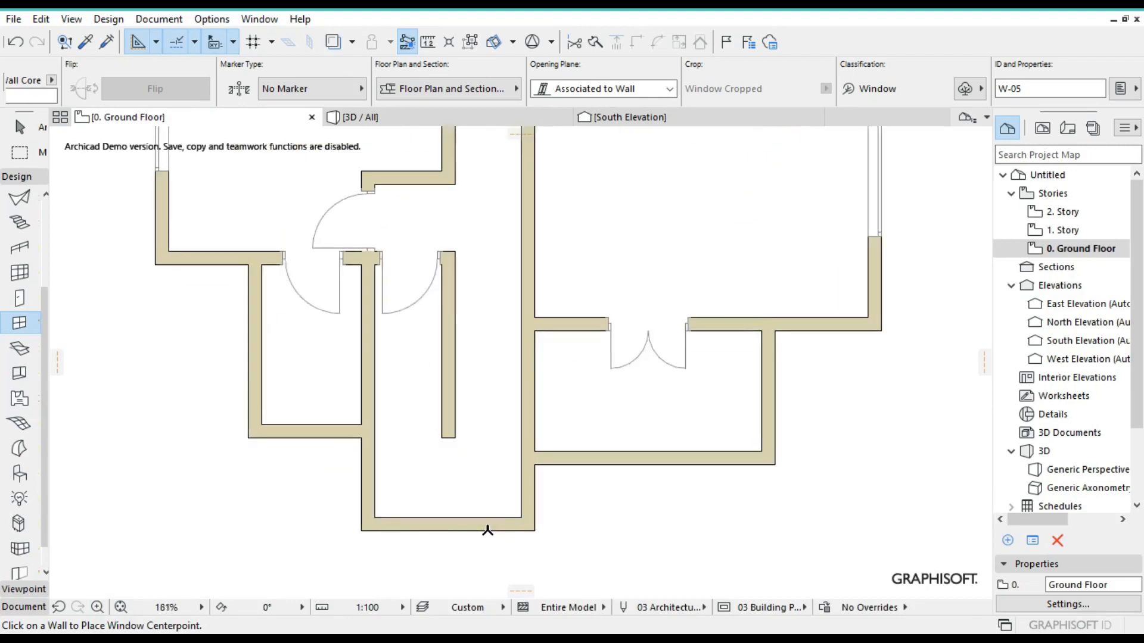
pyautogui.scroll(3, 488, 529)
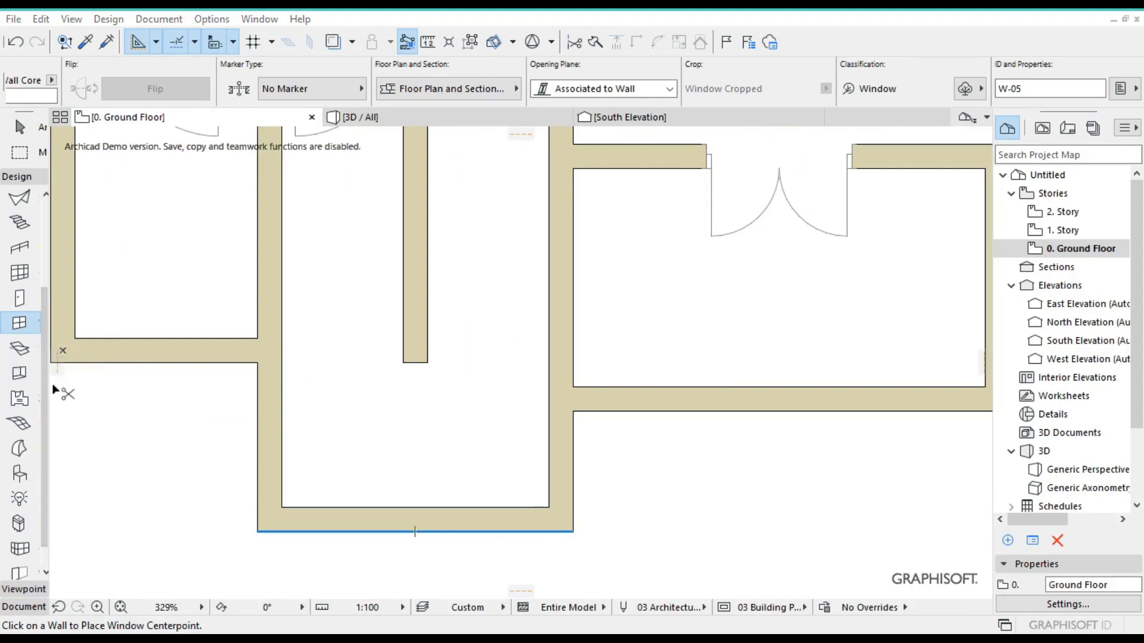
# Set the default window to 2000 wide and 1350 high with a sill height of 1500
pyautogui.hotkey('ctrl', 't')
pyautogui.click(595, 125)
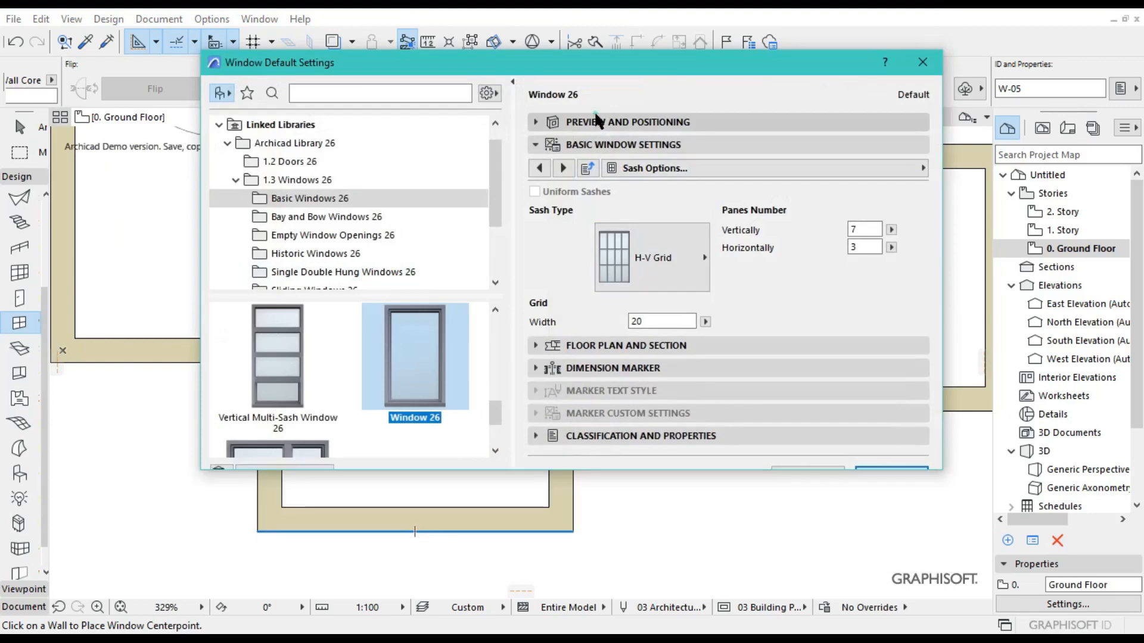
pyautogui.click(622, 150)
pyautogui.doubleClick(622, 150)
pyautogui.press('BackSpace')
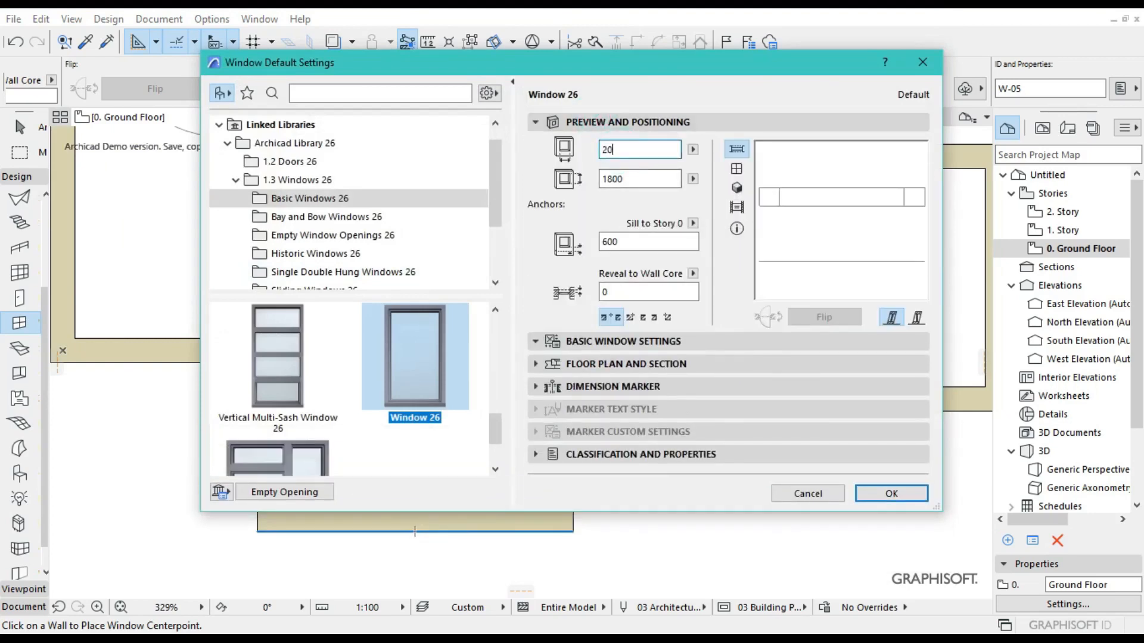
pyautogui.click(635, 184)
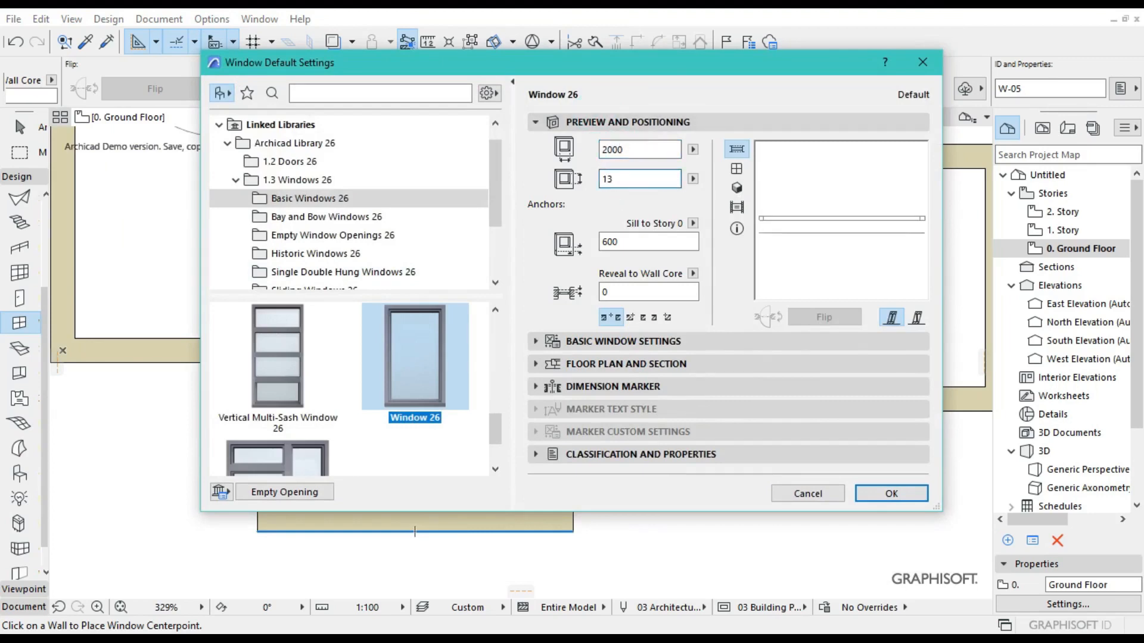
pyautogui.doubleClick(656, 239)
pyautogui.write('6')
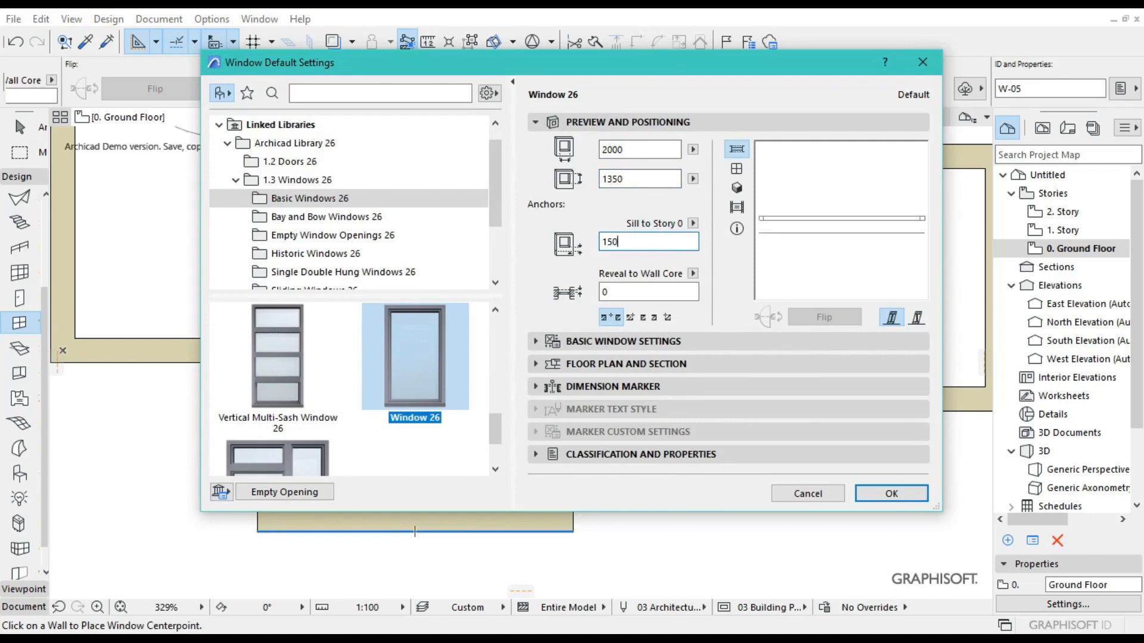
# Set the window's H-V grid to 3 panes vertically and 8 panes horizontally and apply the default settings
pyautogui.click(655, 341)
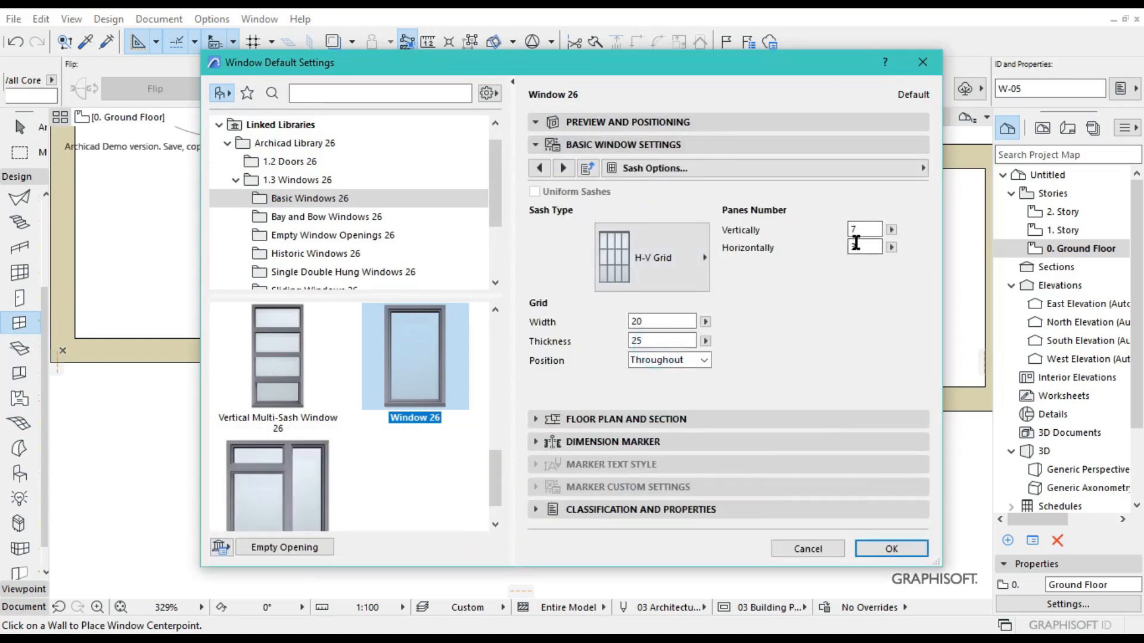
pyautogui.click(859, 231)
pyautogui.press('BackSpace')
pyautogui.doubleClick(871, 248)
pyautogui.press('BackSpace')
pyautogui.click(895, 545)
# Place the 2000-wide window at the midpoint of the ground floor's southernmost wall
pyautogui.click(417, 513)
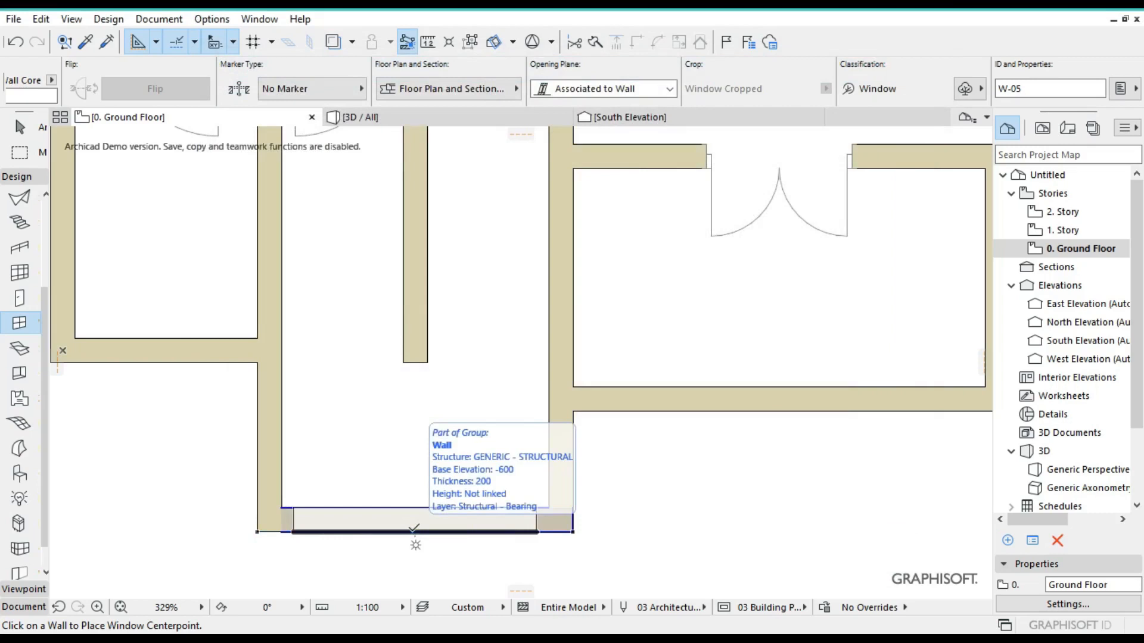
pyautogui.click(412, 530)
pyautogui.click(410, 547)
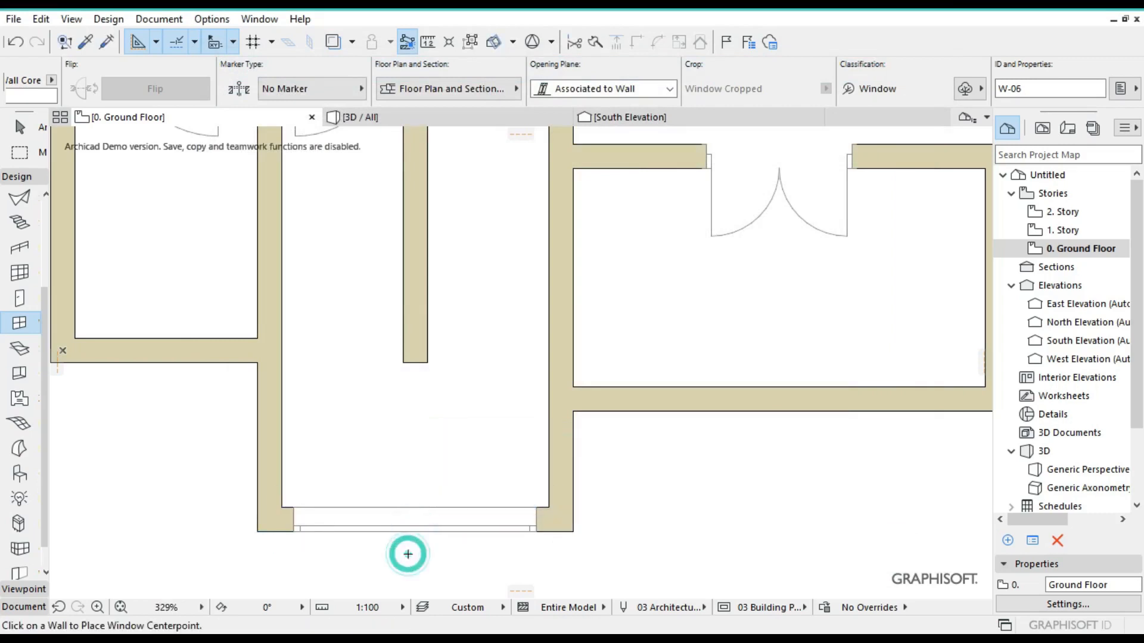
# Switch to the 1. Story plan and choose Arch Top Window 26 from Special Windows 26 as the default window
pyautogui.scroll(-3, 838, 163)
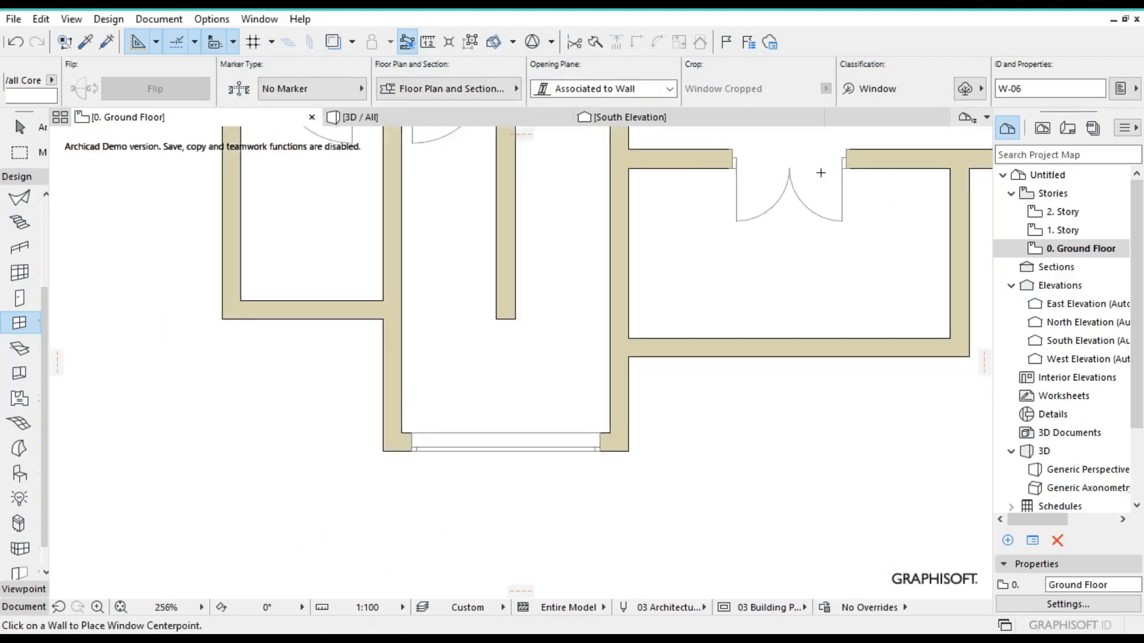
pyautogui.doubleClick(1066, 231)
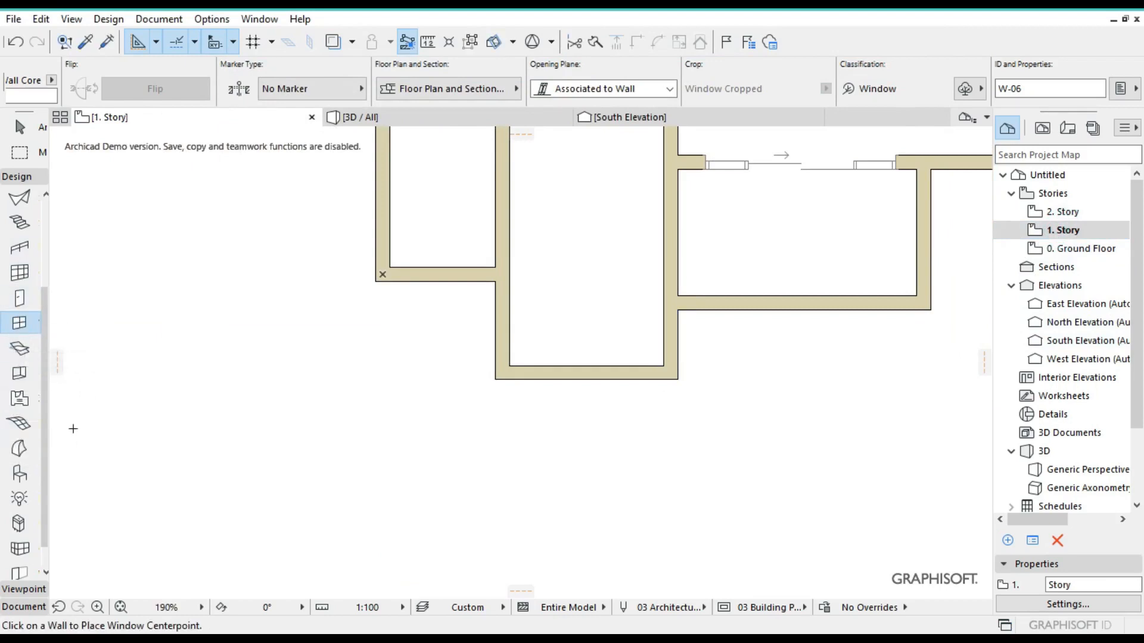
pyautogui.hotkey('ctrl', 't')
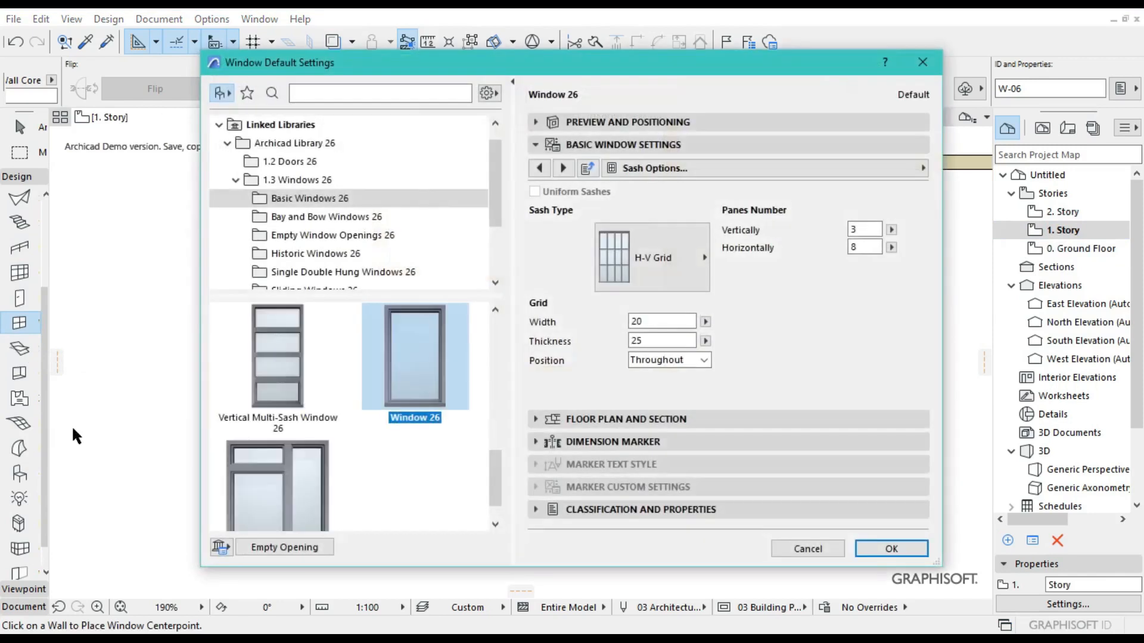
pyautogui.scroll(-1, 294, 304)
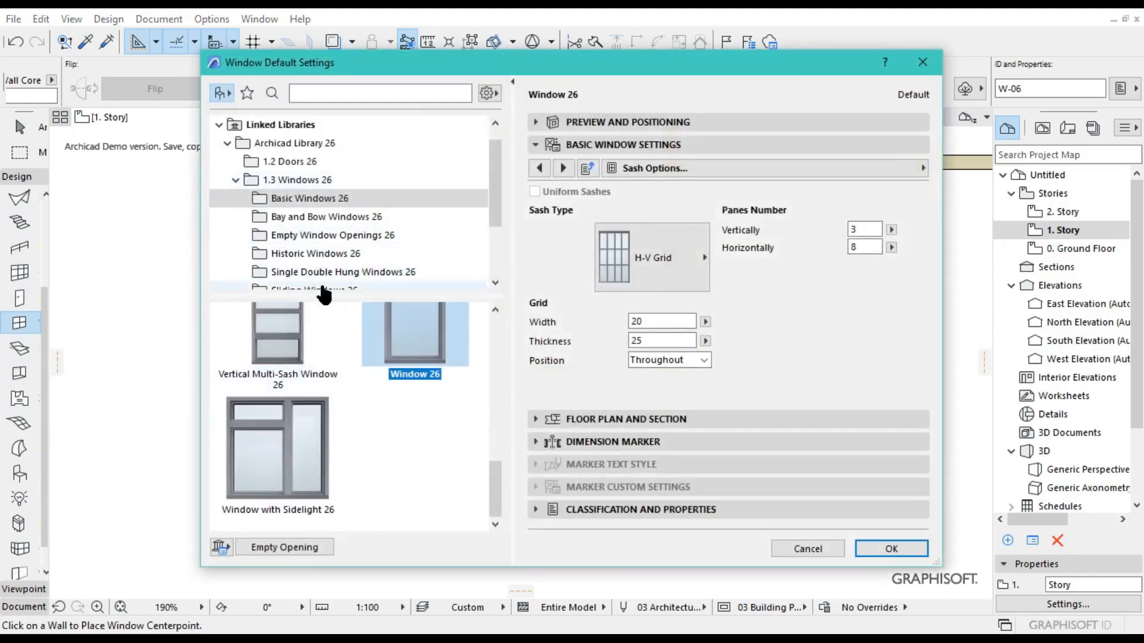
pyautogui.scroll(-3, 292, 250)
pyautogui.click(309, 221)
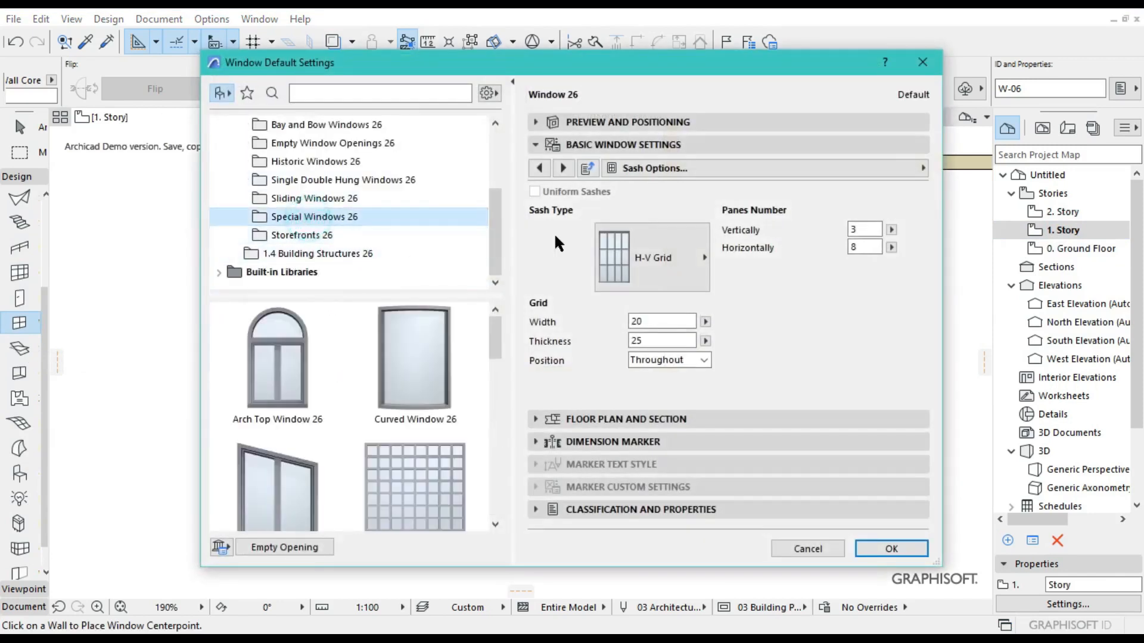
pyautogui.click(291, 357)
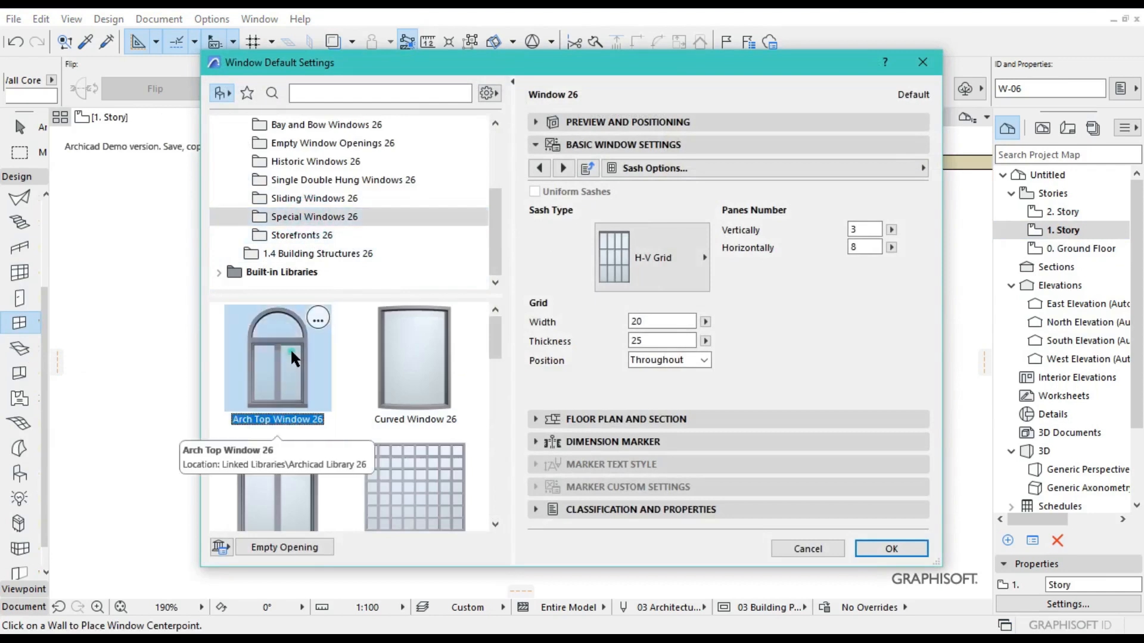
pyautogui.scroll(-5, 312, 437)
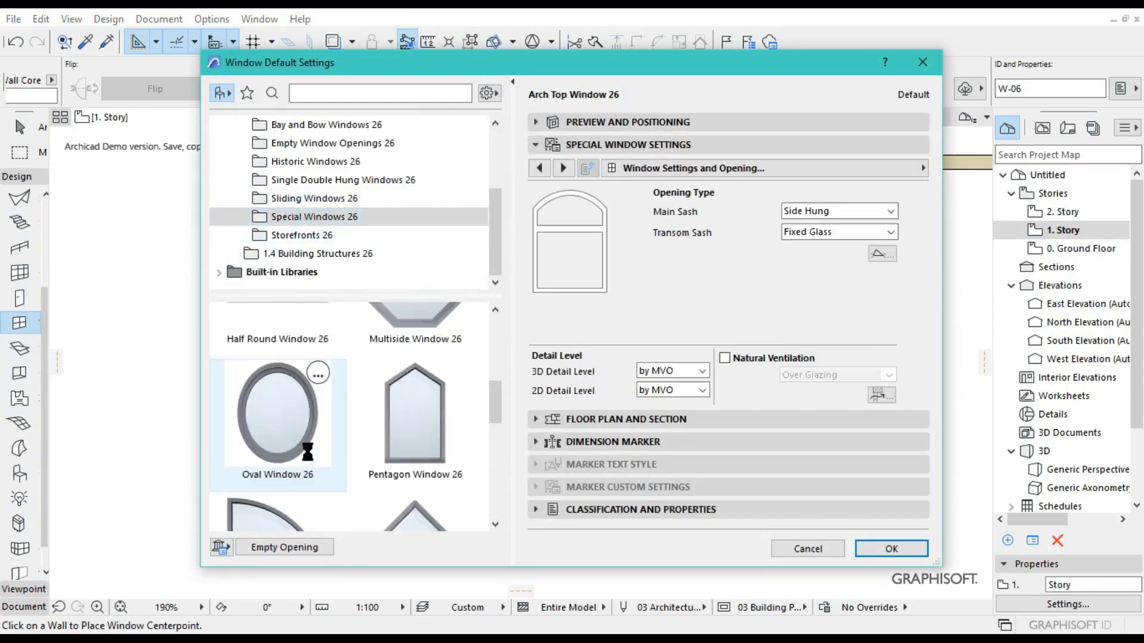
pyautogui.scroll(-10, 330, 402)
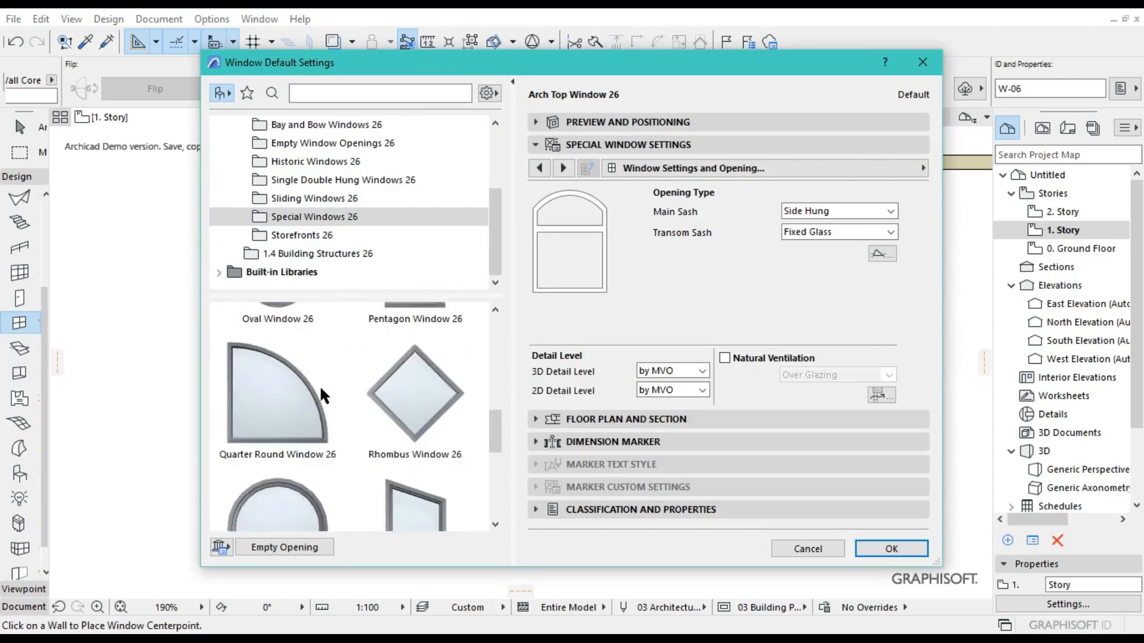
pyautogui.scroll(4, 319, 383)
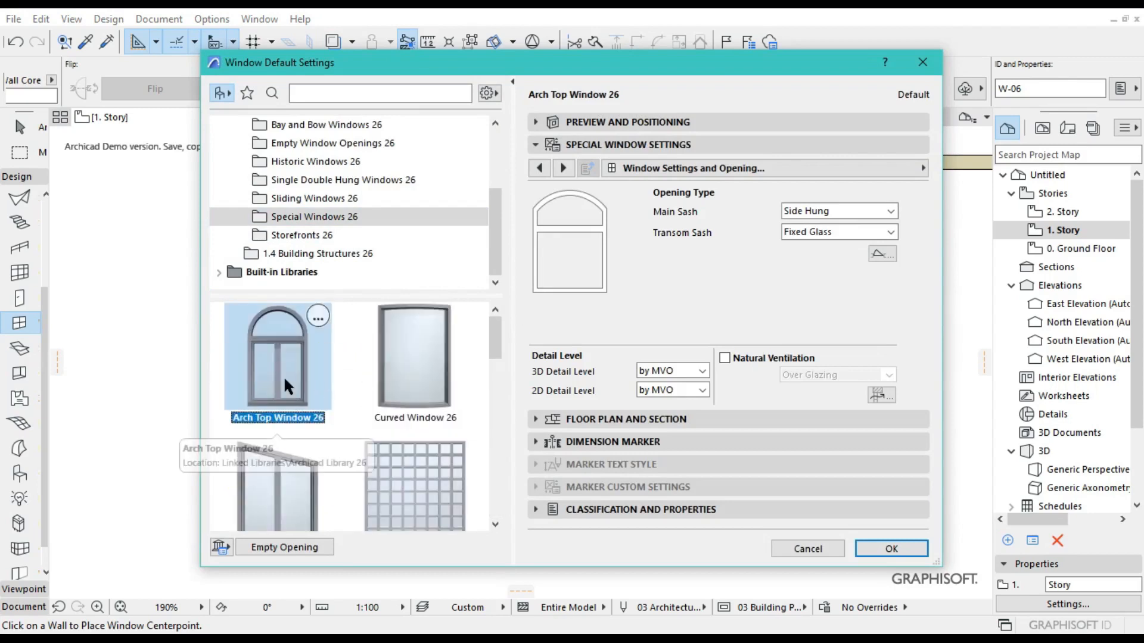
# Size the arch top window 2000 wide and 3200 high with a sill height of 0
pyautogui.click(584, 117)
pyautogui.click(633, 148)
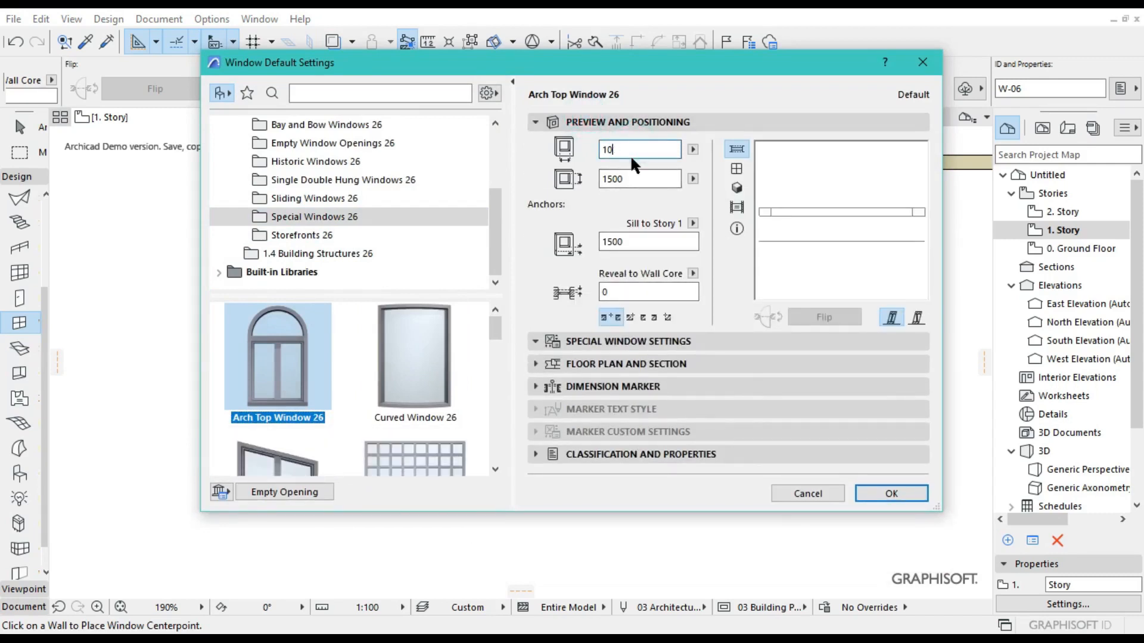
pyautogui.write('2000')
pyautogui.click(635, 177)
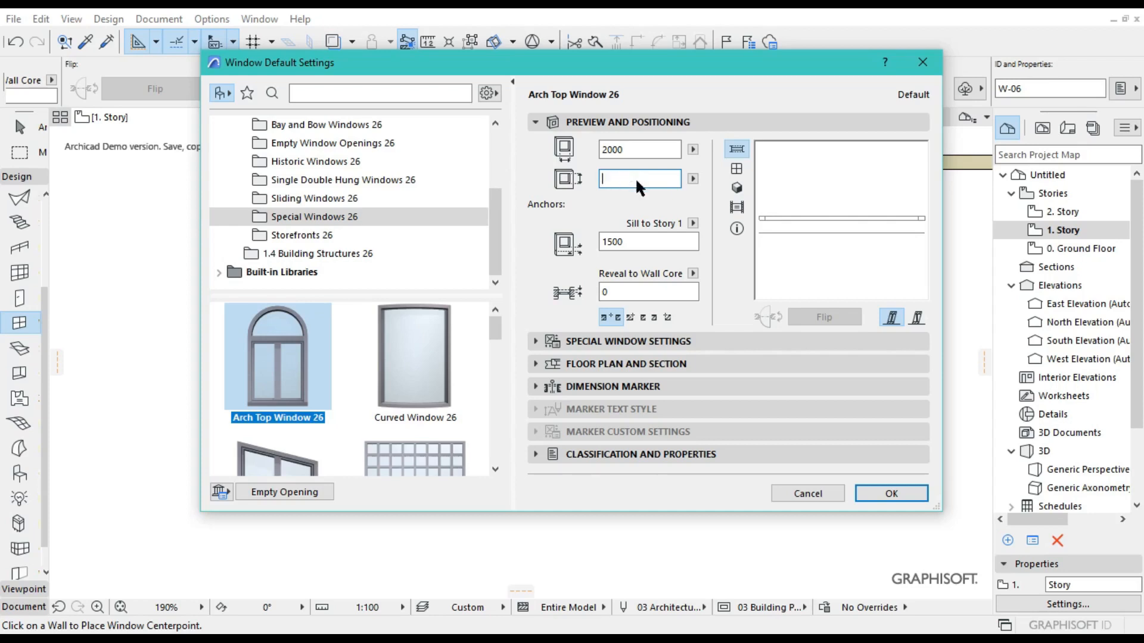
pyautogui.write('320')
pyautogui.doubleClick(639, 244)
pyautogui.write('1')
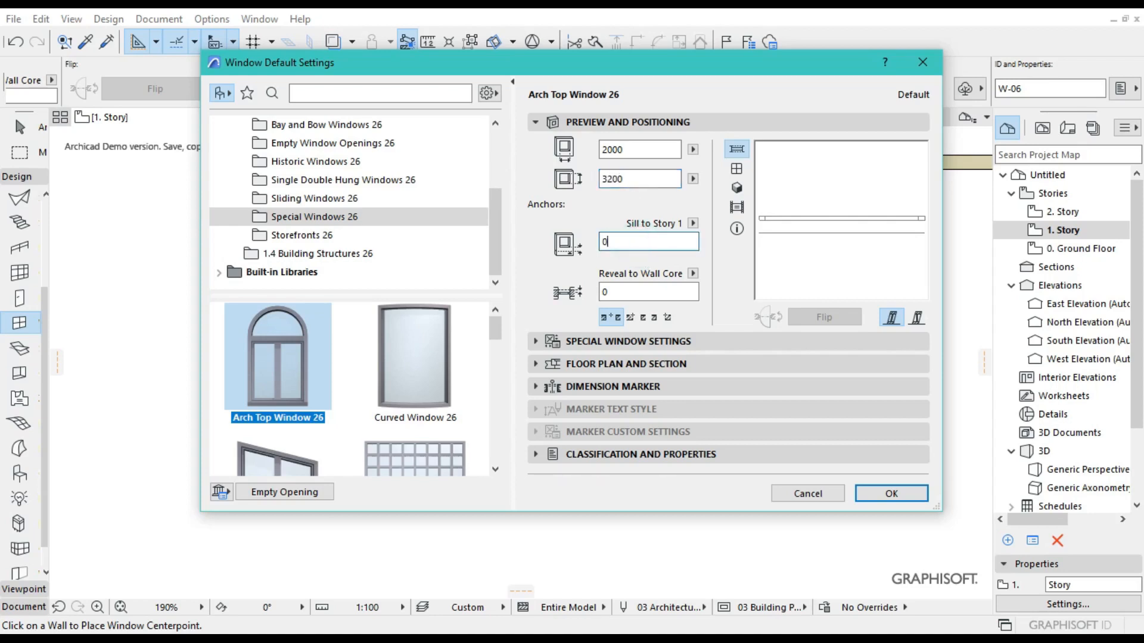
# Set the arch top window's transom sash to the Sunburst 4 grid
pyautogui.click(618, 342)
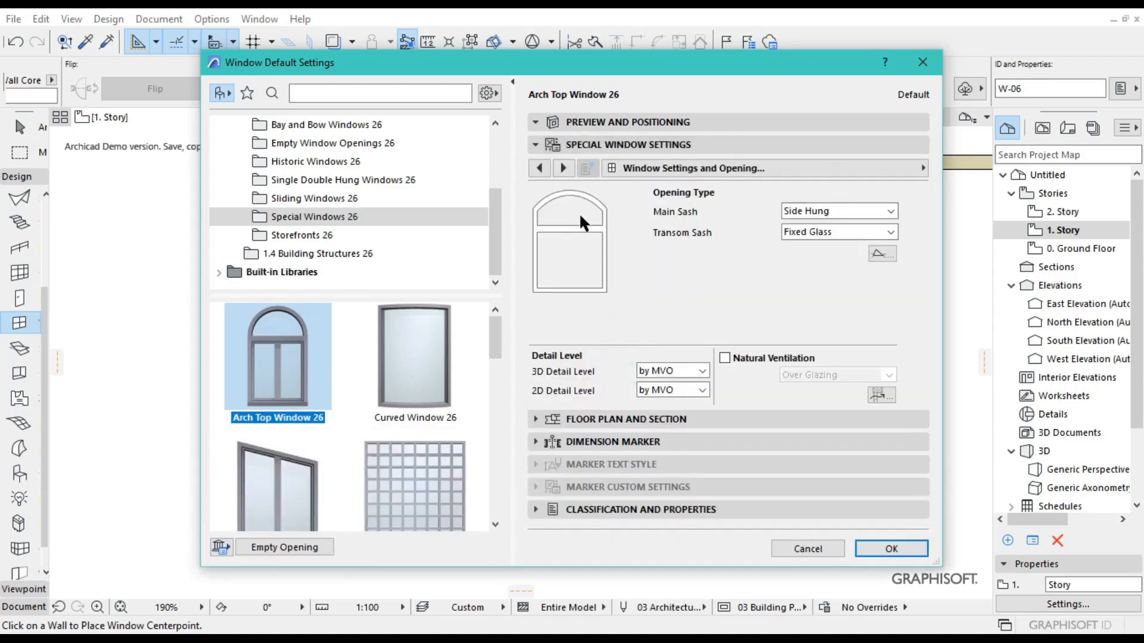
pyautogui.click(538, 168)
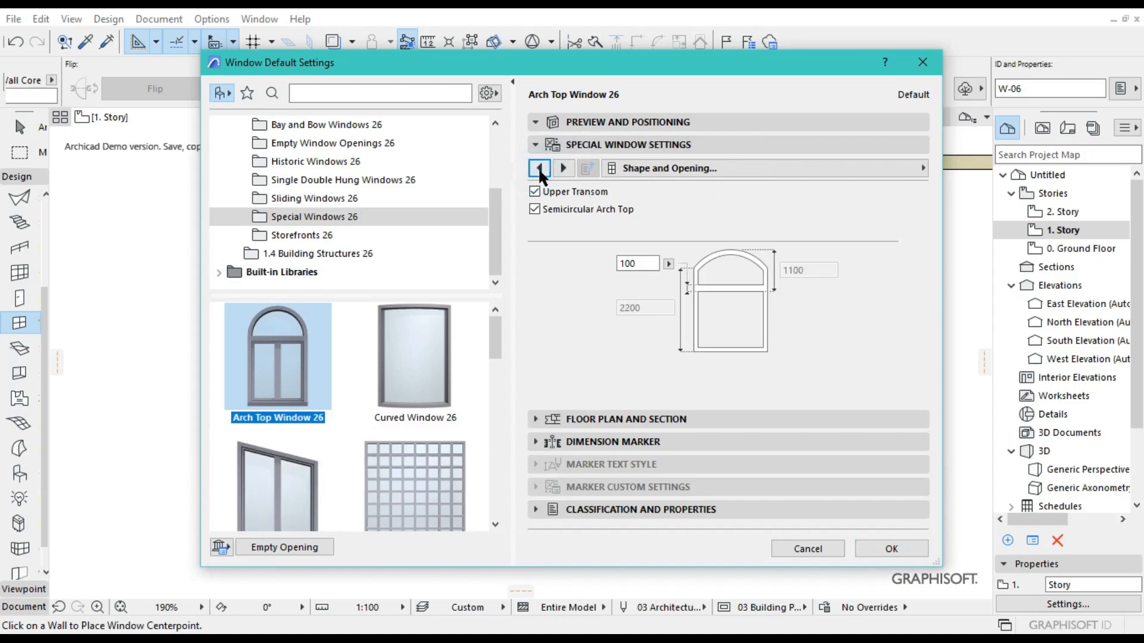
pyautogui.click(535, 170)
pyautogui.click(560, 168)
pyautogui.click(560, 167)
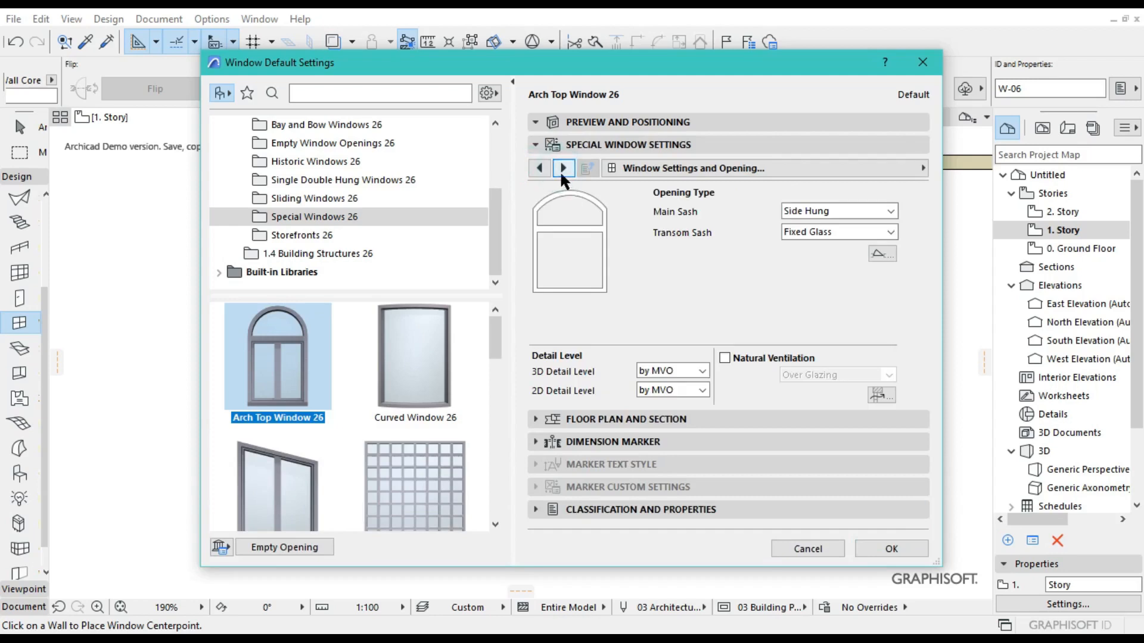
pyautogui.click(560, 169)
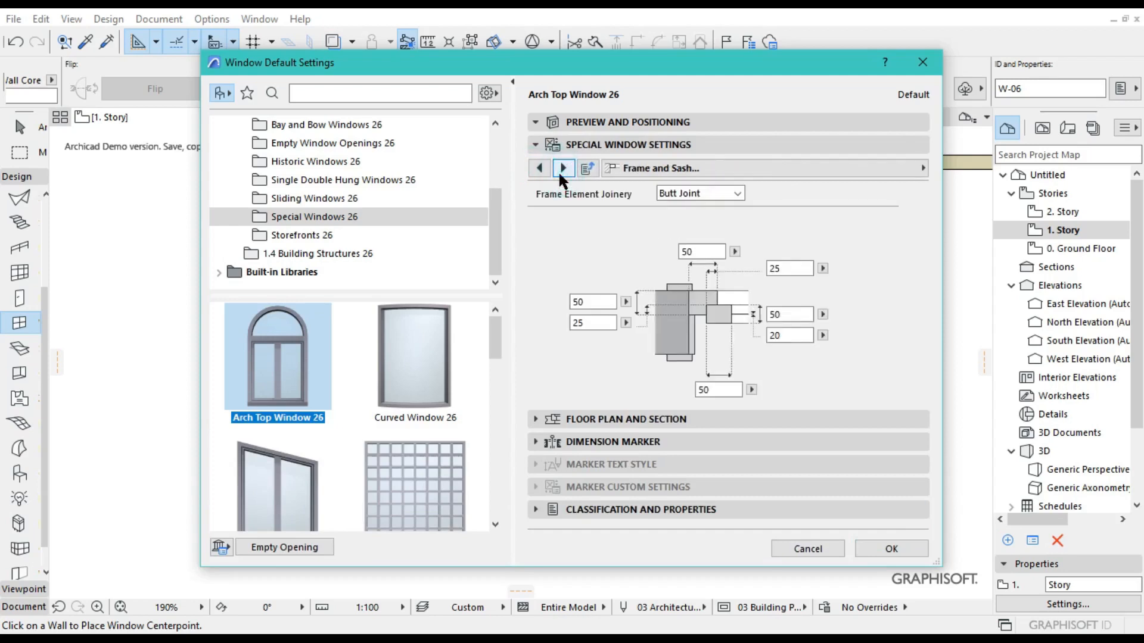
pyautogui.click(561, 171)
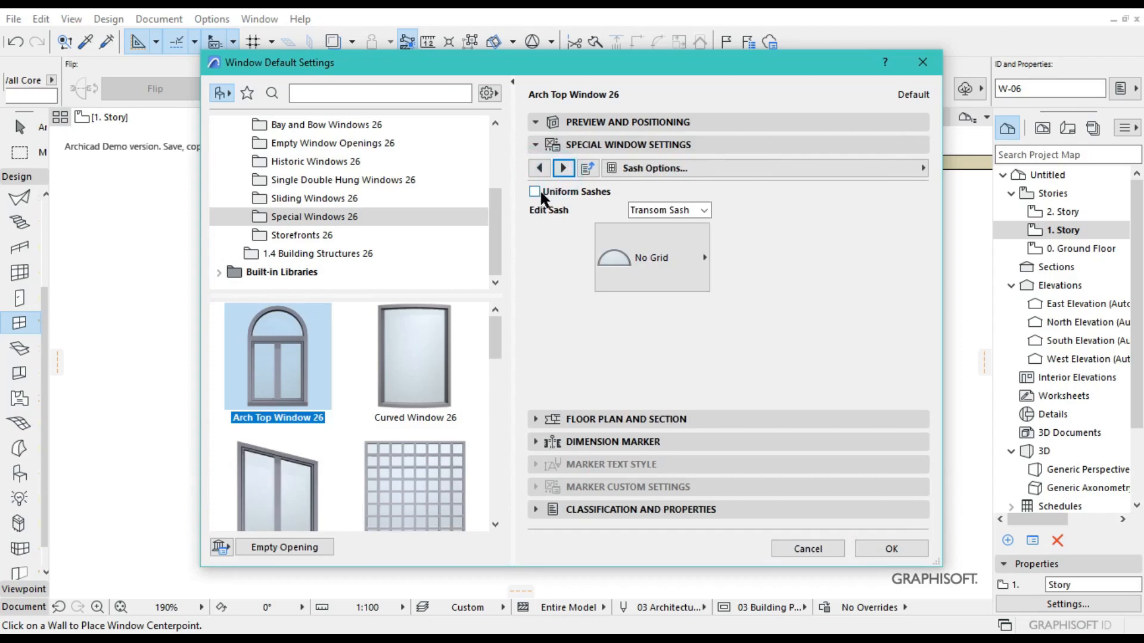
pyautogui.click(642, 256)
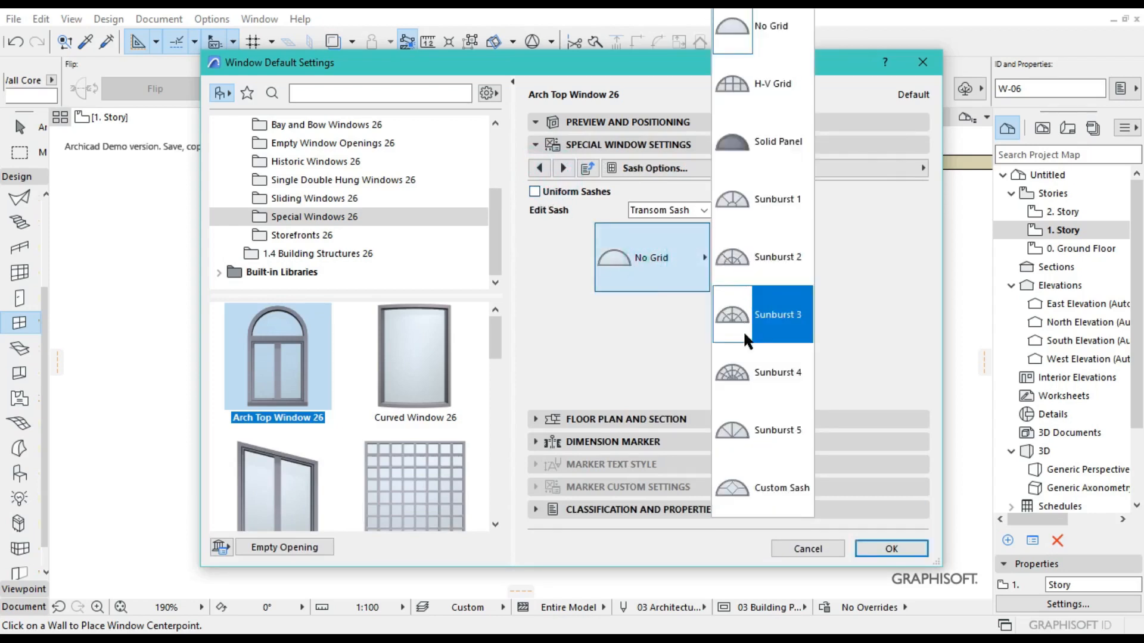
pyautogui.click(751, 376)
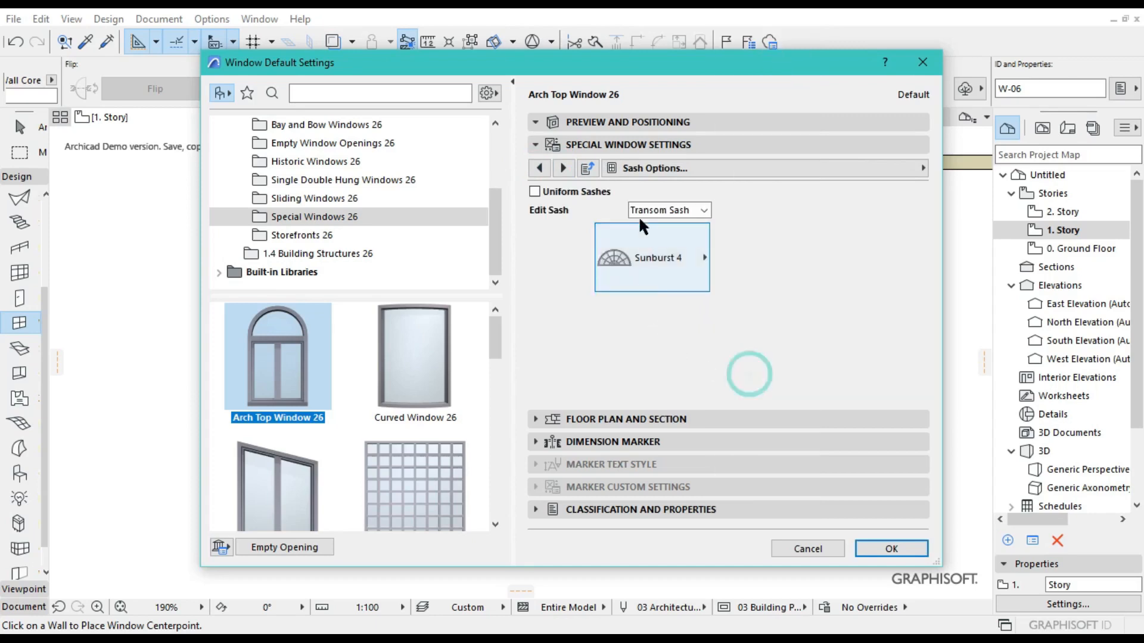
# Give the arch top window's main sash an H-V Grid with 8 panes horizontally and 12 vertically
pyautogui.click(662, 211)
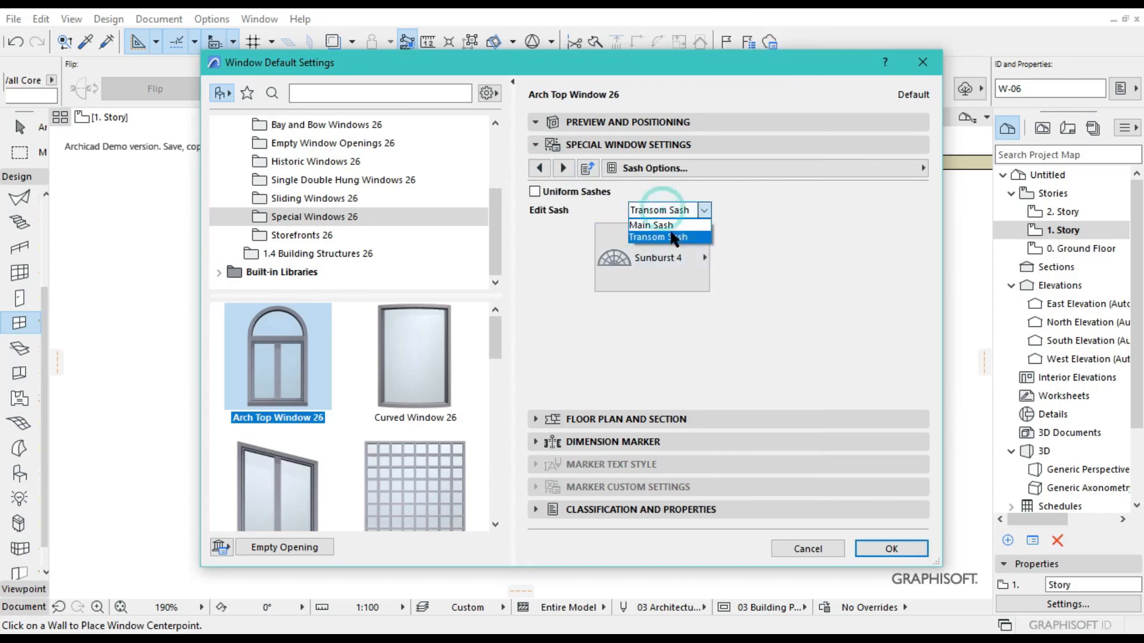
pyautogui.click(671, 227)
pyautogui.click(649, 258)
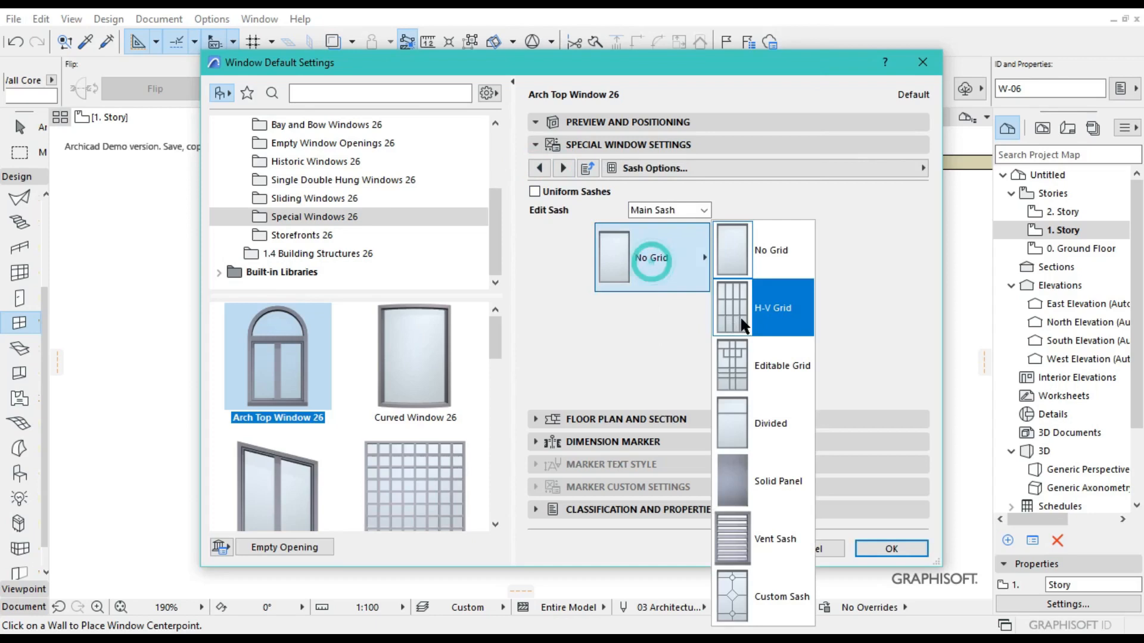
pyautogui.click(763, 302)
pyautogui.doubleClick(863, 249)
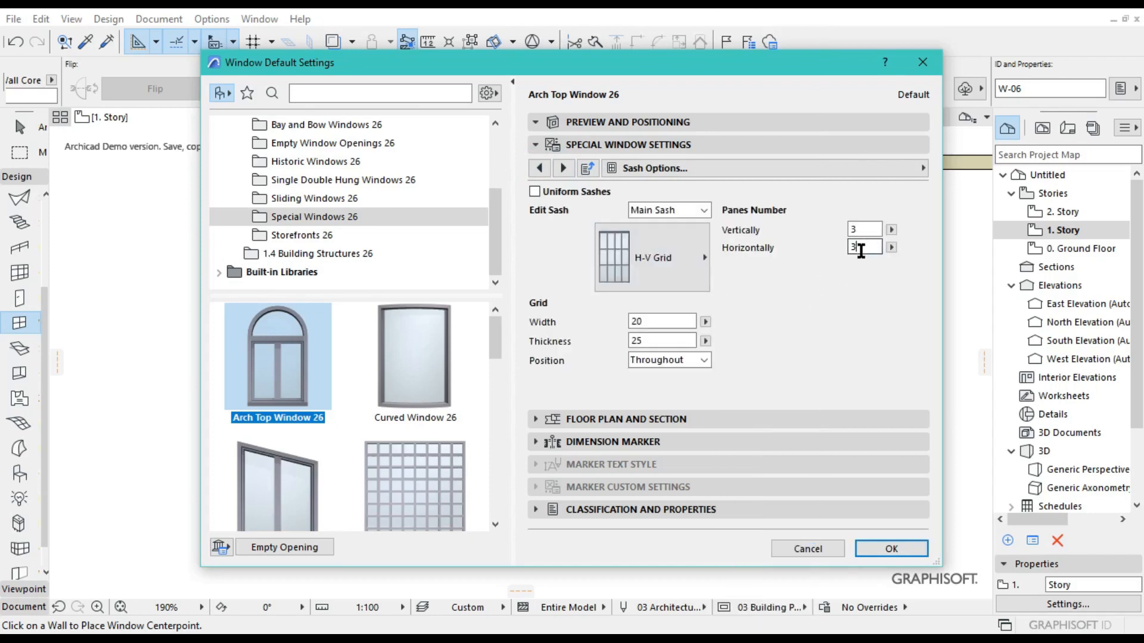
pyautogui.press('BackSpace')
pyautogui.write('8')
pyautogui.doubleClick(858, 229)
pyautogui.press('BackSpace')
pyautogui.write('12')
pyautogui.press('Return')
# Override the model view options for the window's 2D and 3D opening lines and turn off the 3D opening line
pyautogui.click(561, 169)
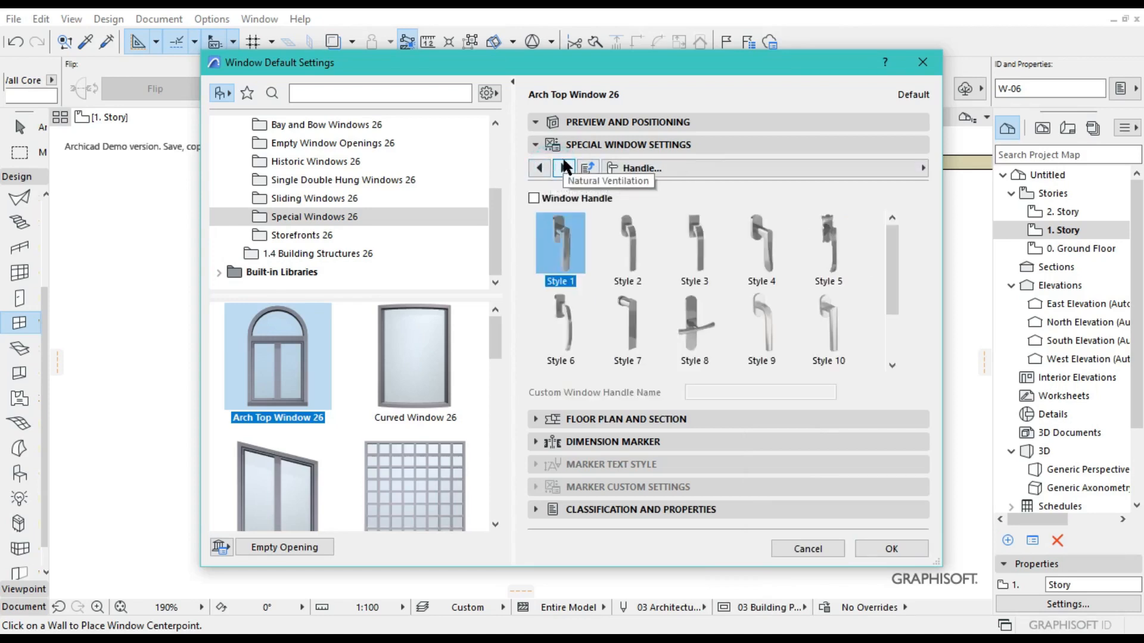
pyautogui.click(564, 167)
pyautogui.click(564, 168)
pyautogui.click(564, 167)
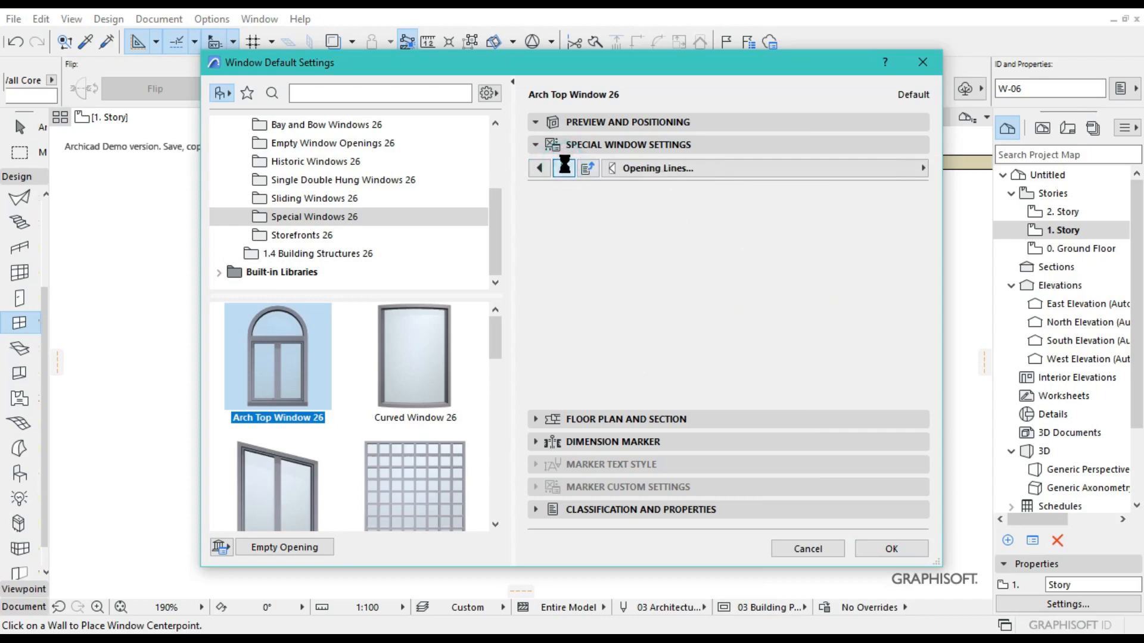
pyautogui.click(535, 212)
pyautogui.click(723, 212)
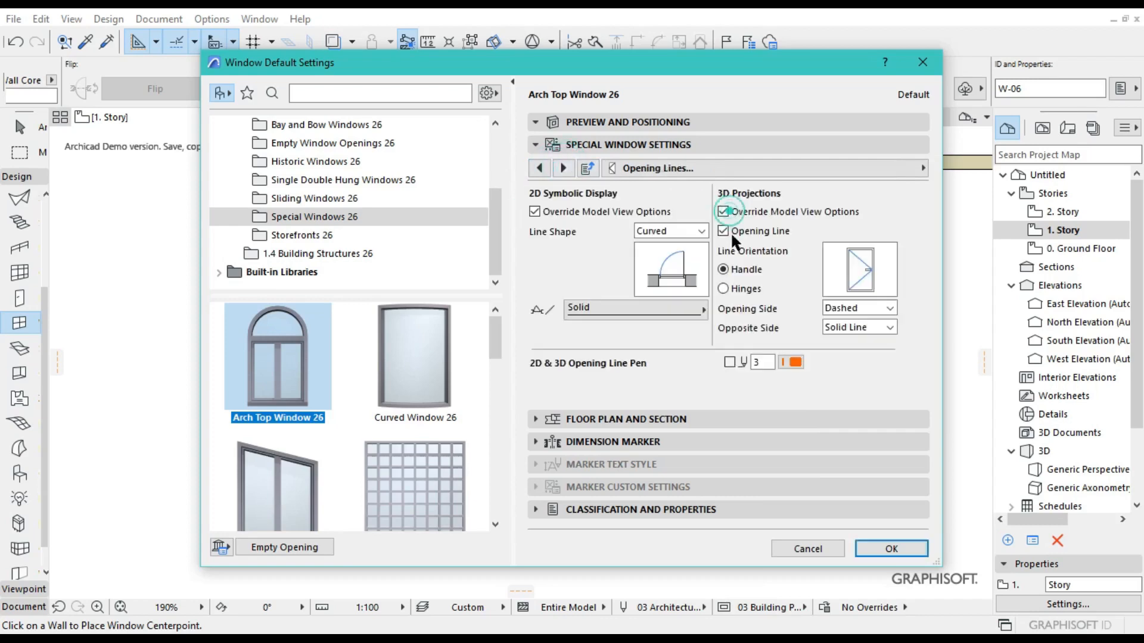
pyautogui.click(723, 231)
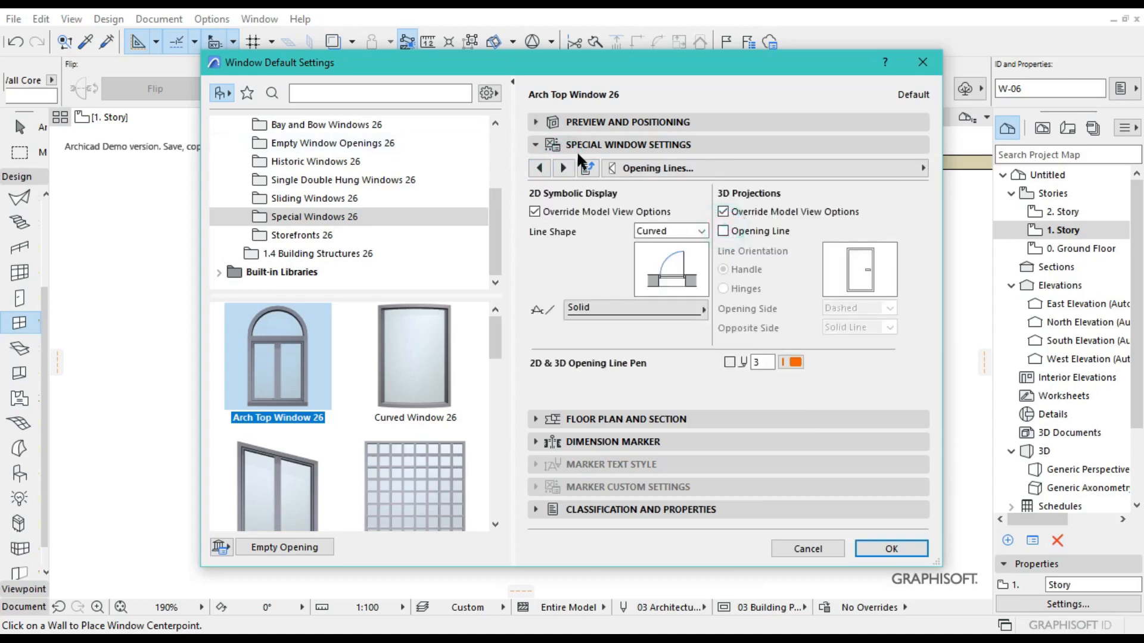
# Make the window's surfaces uniform with Metal - Steel and accept the default window settings
pyautogui.click(562, 168)
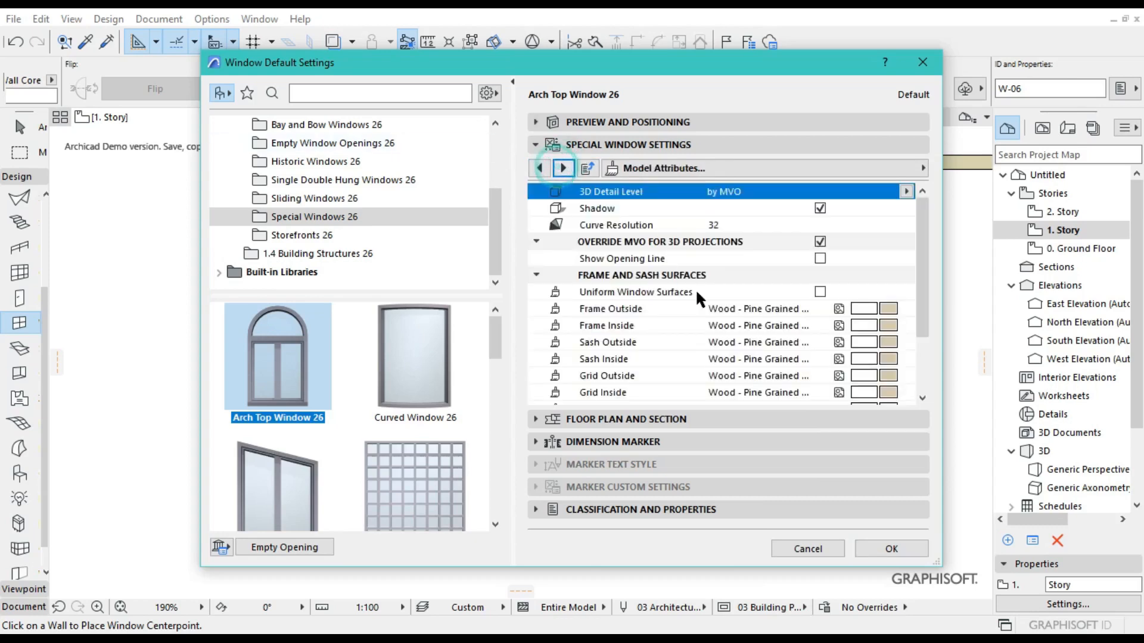
pyautogui.click(821, 292)
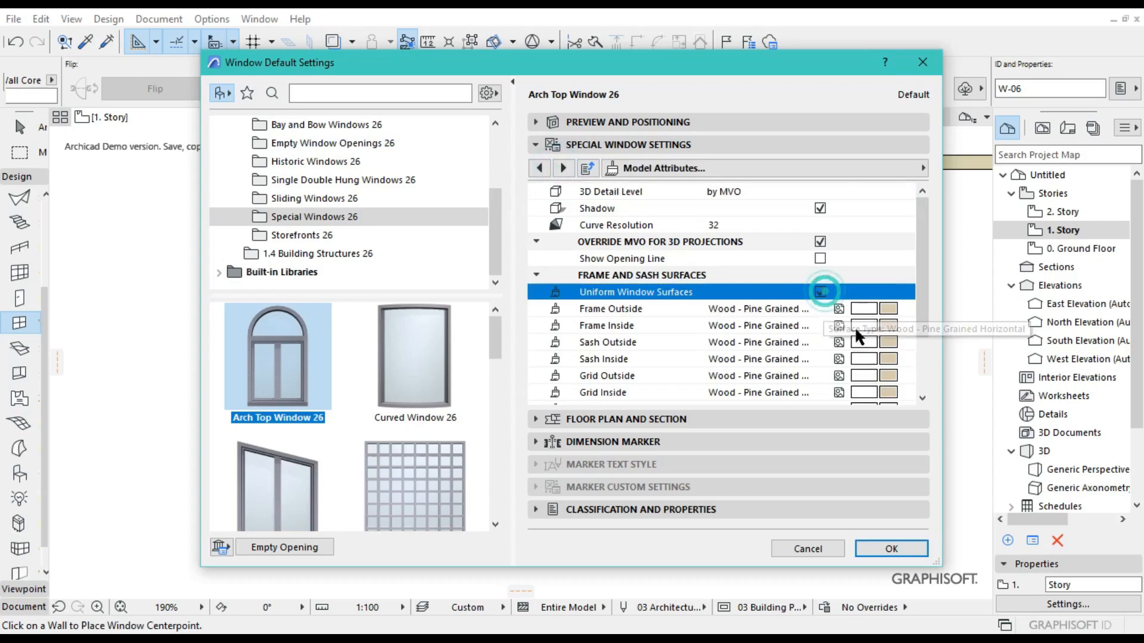
pyautogui.click(882, 309)
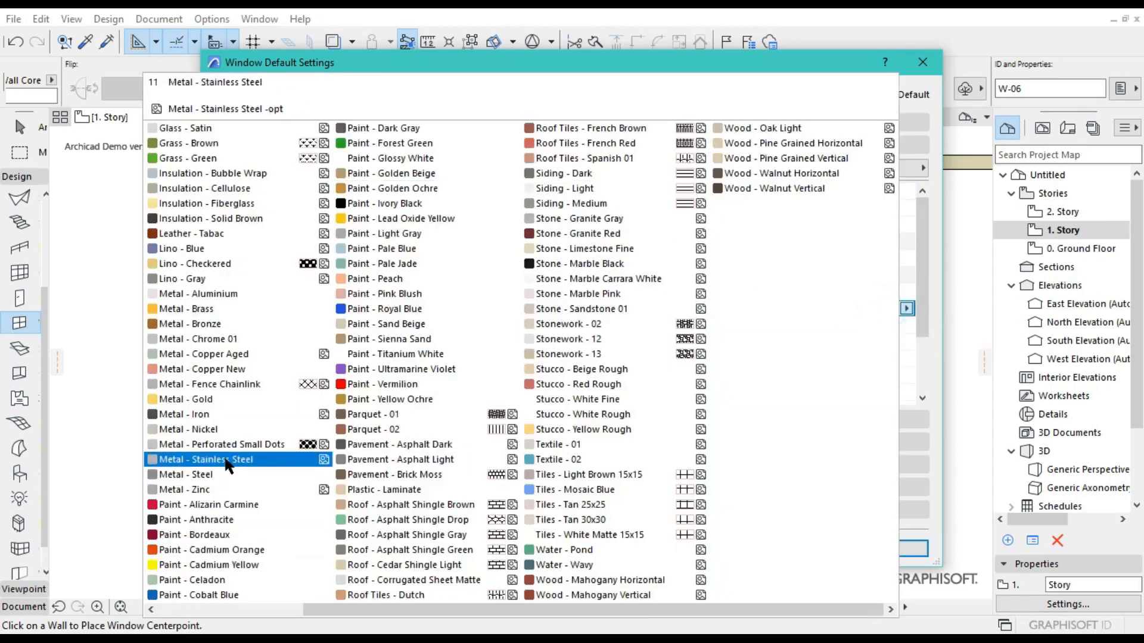
pyautogui.click(214, 475)
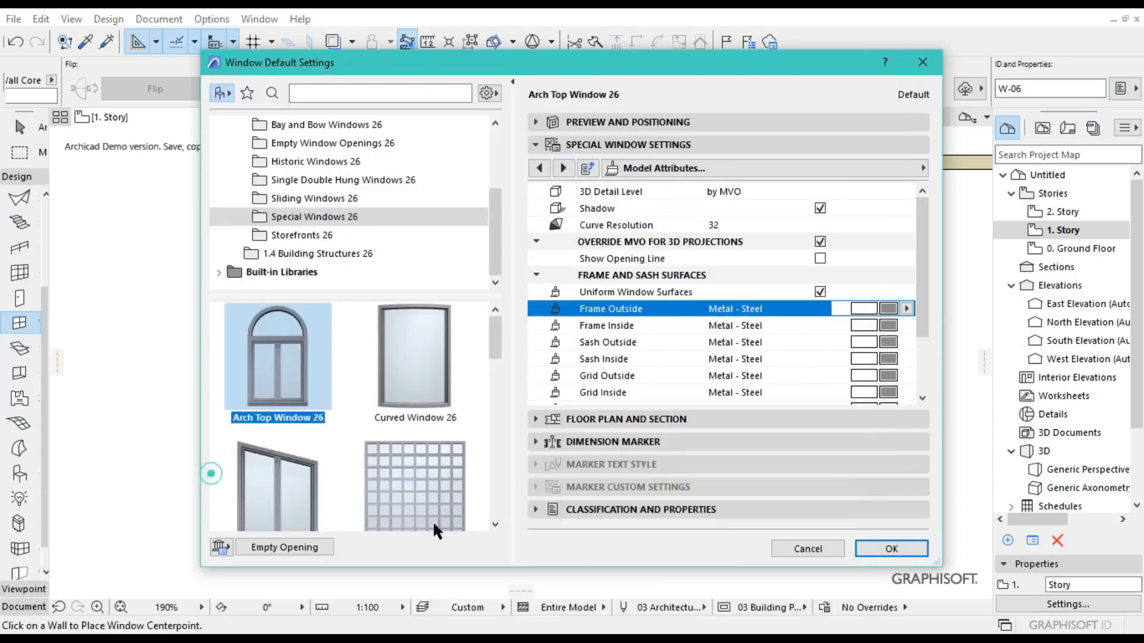
pyautogui.click(878, 549)
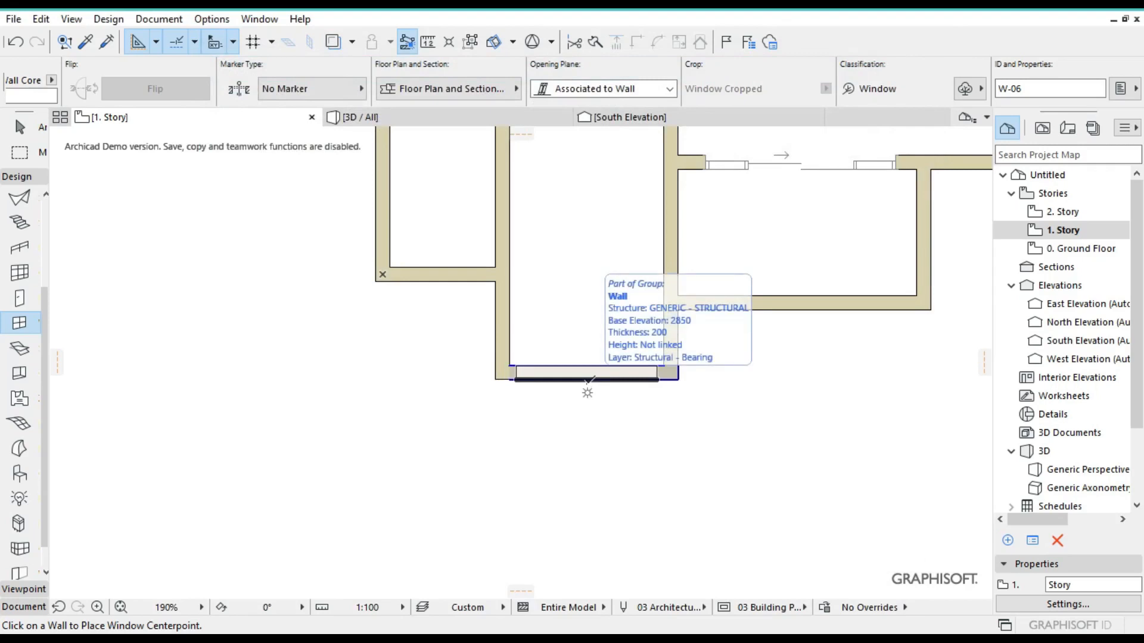
# Place the arch top window at the midpoint of the first story's southernmost wall, facing outward
pyautogui.click(587, 380)
pyautogui.click(584, 423)
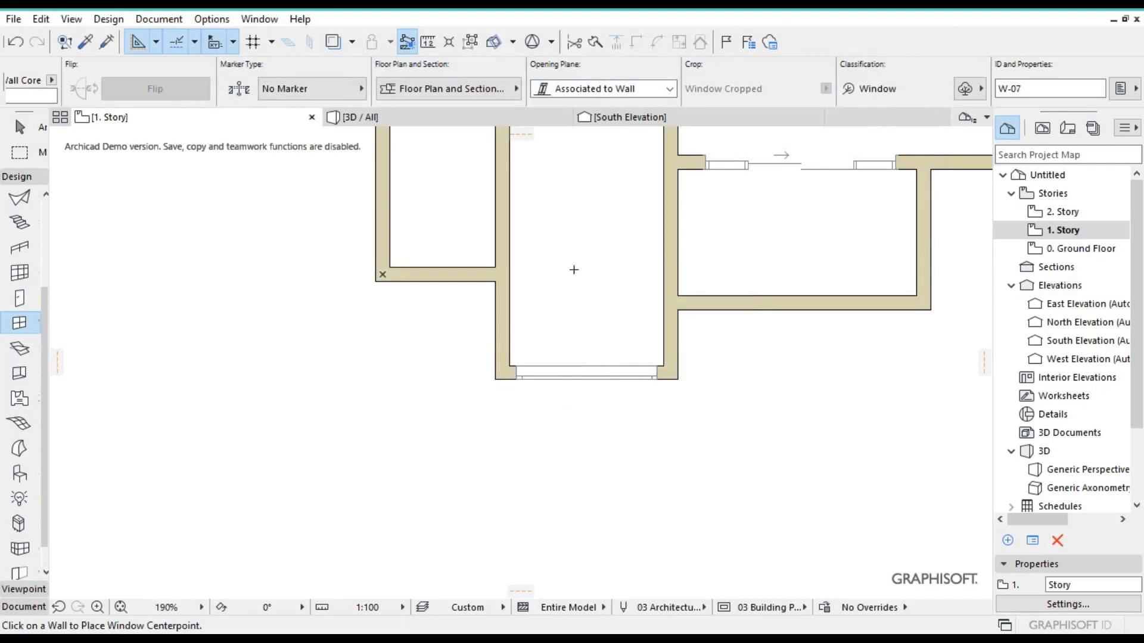
pyautogui.press('Escape')
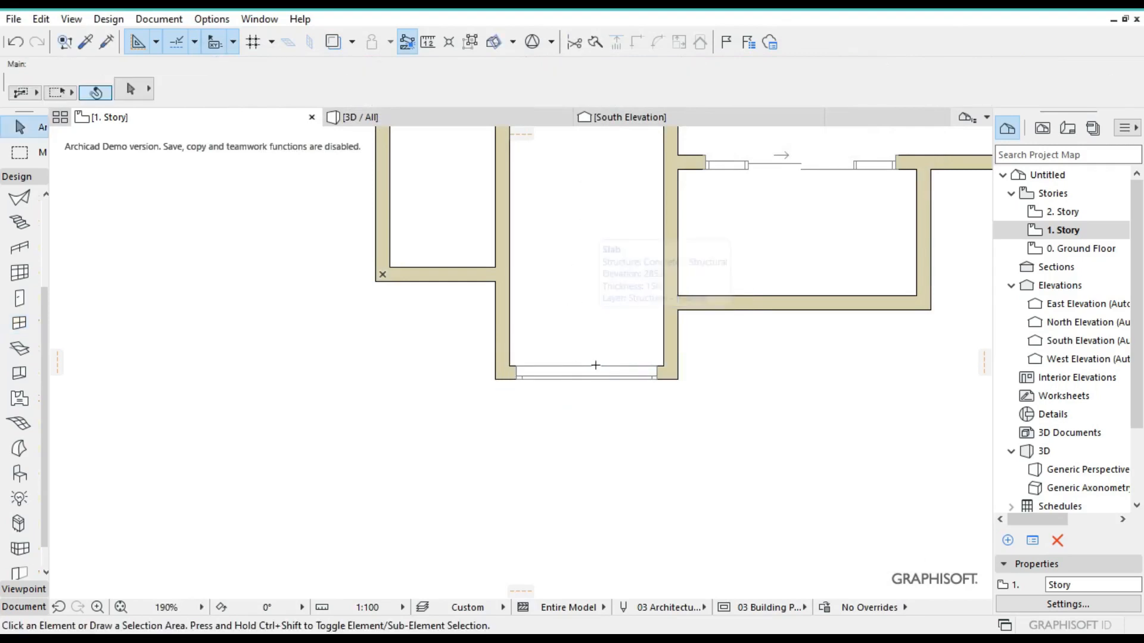
# Select only the first story's southernmost wall and set its height to 4500
pyautogui.click(671, 374)
pyautogui.click(671, 375)
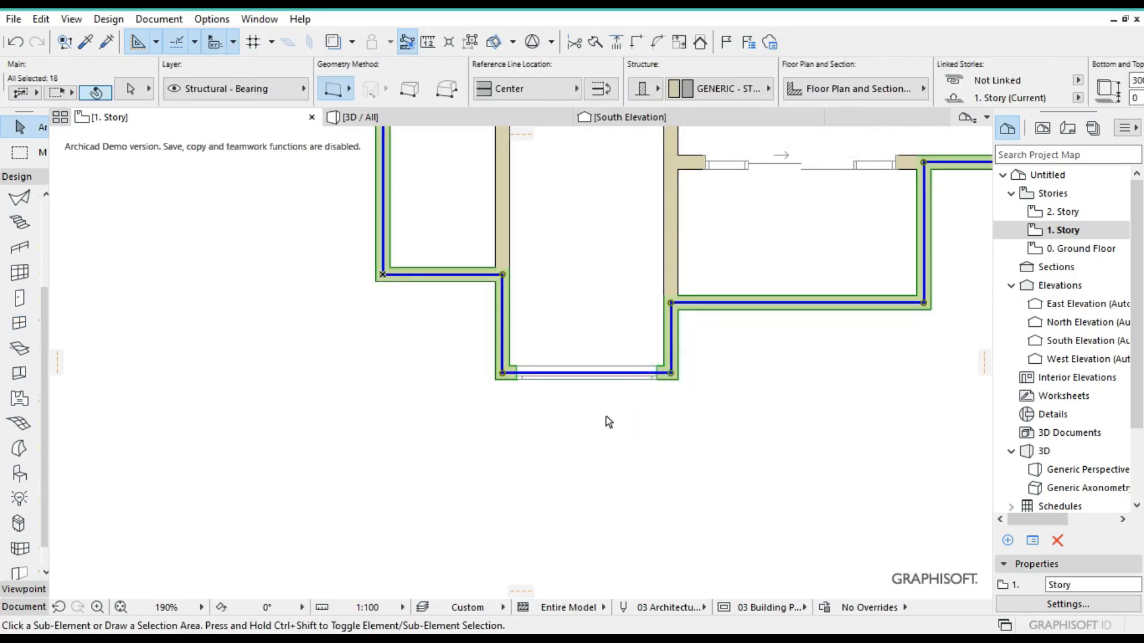
pyautogui.click(606, 416)
pyautogui.click(673, 376)
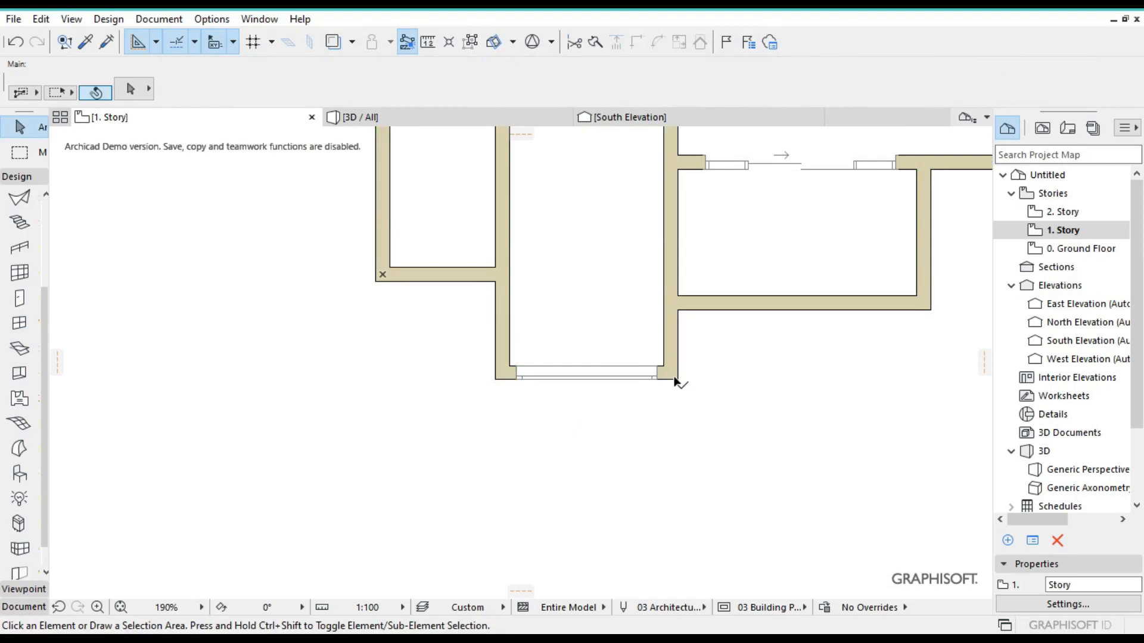
pyautogui.click(509, 371)
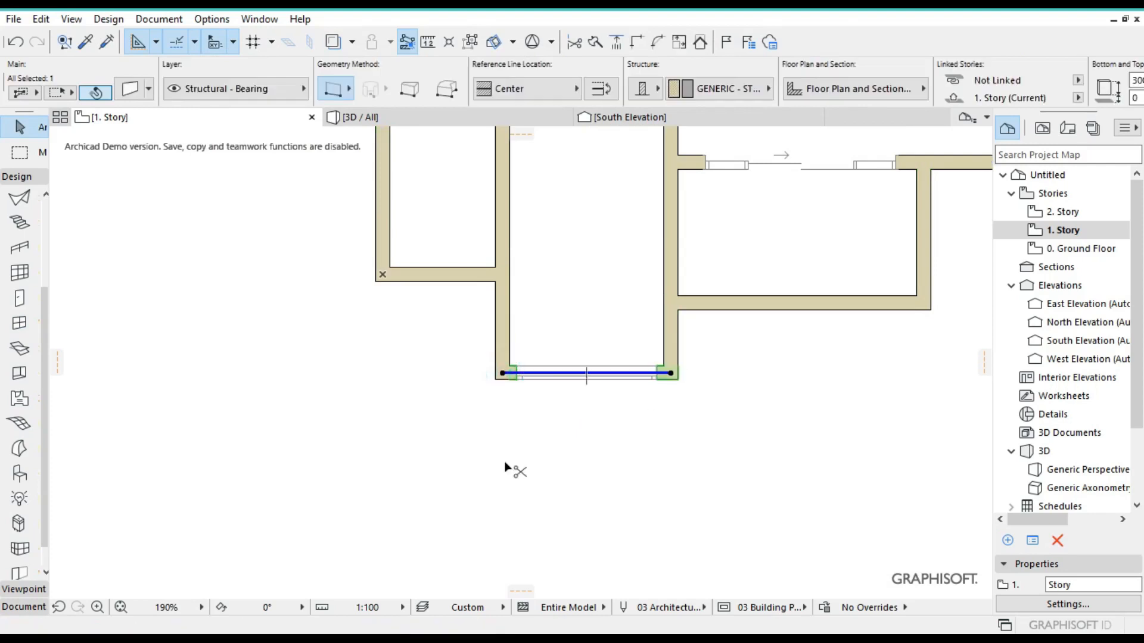
pyautogui.hotkey('ctrl', 't')
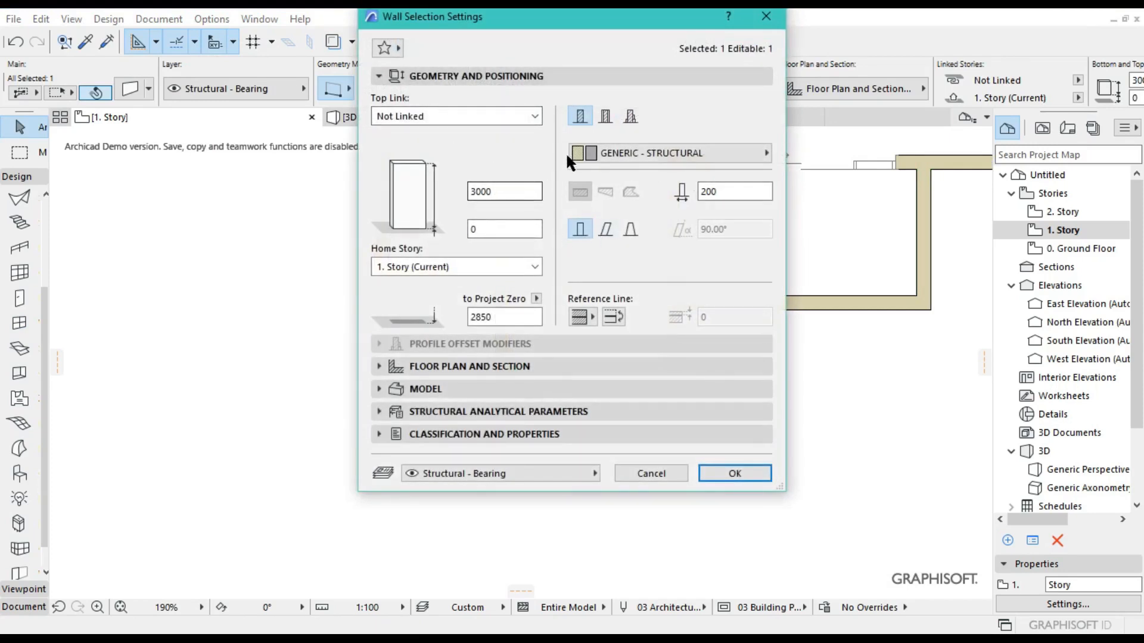
pyautogui.doubleClick(515, 185)
pyautogui.write('30')
pyautogui.write('4500')
pyautogui.click(764, 473)
pyautogui.click(805, 445)
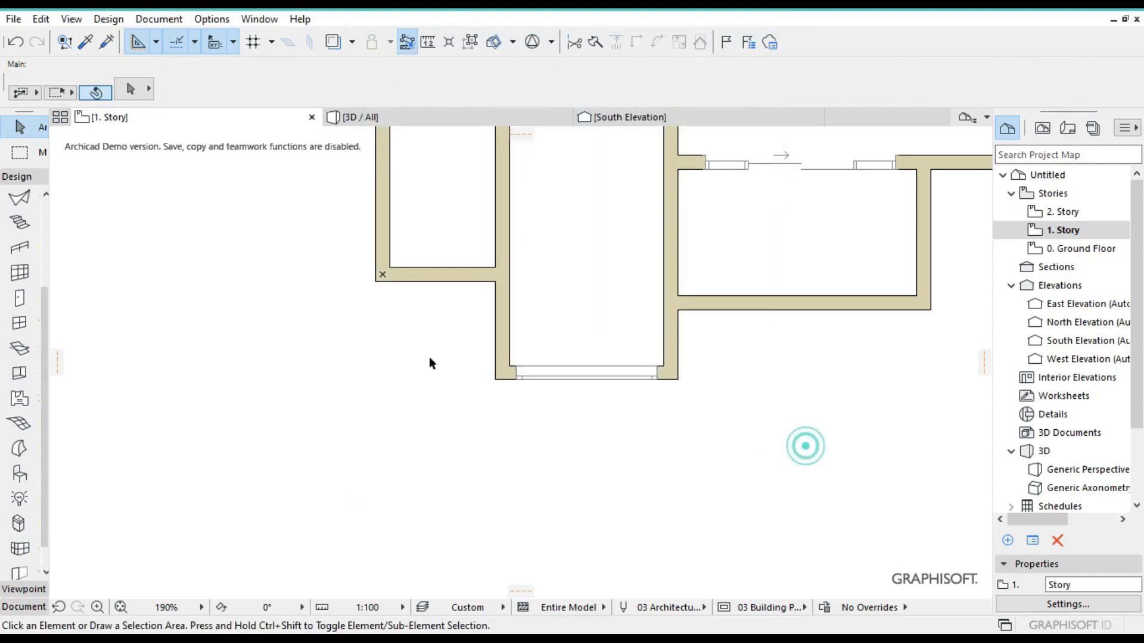
# Switch to the 3D view and examine the arch top window and its raised wall from the front
pyautogui.click(391, 116)
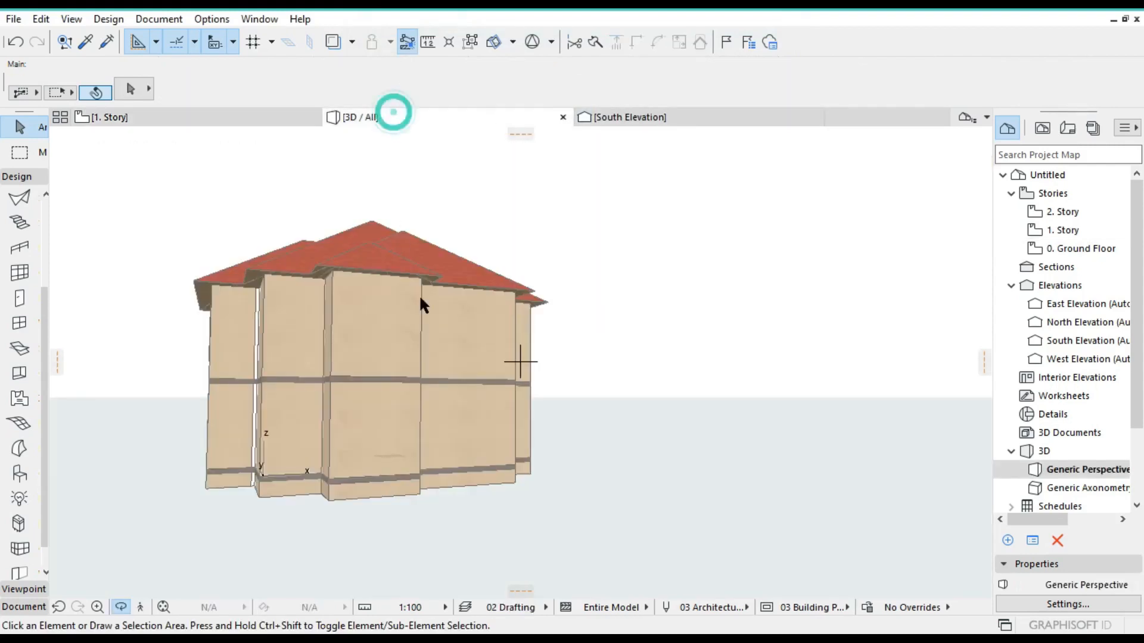
pyautogui.moveTo(479, 354); pyautogui.dragTo(290, 442)
pyautogui.moveTo(287, 439); pyautogui.dragTo(349, 346)
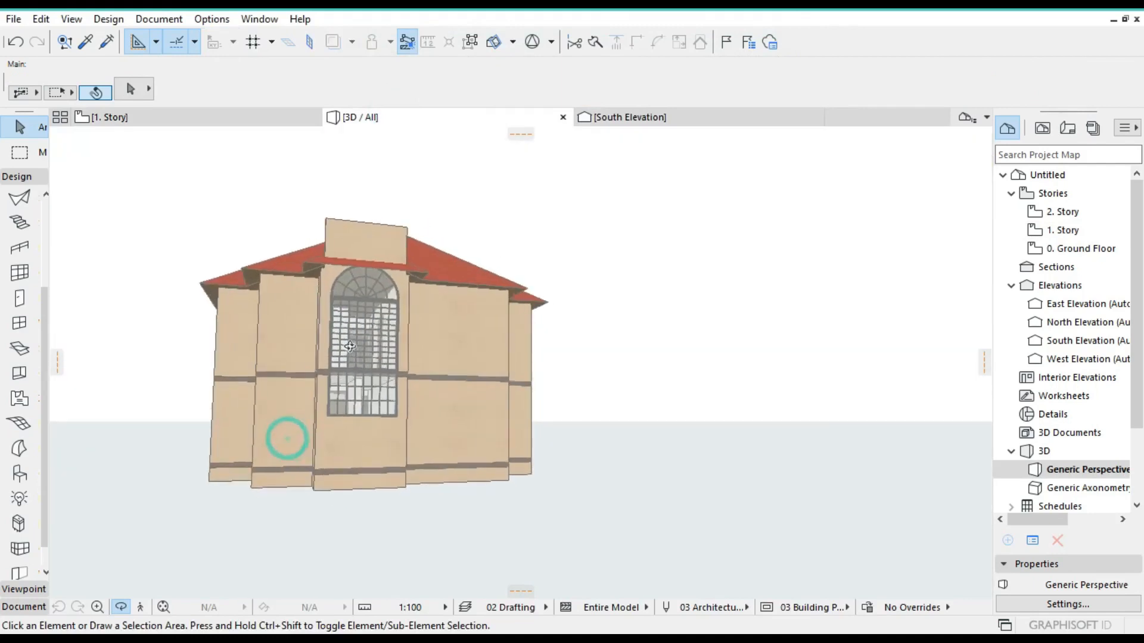
pyautogui.scroll(6, 358, 339)
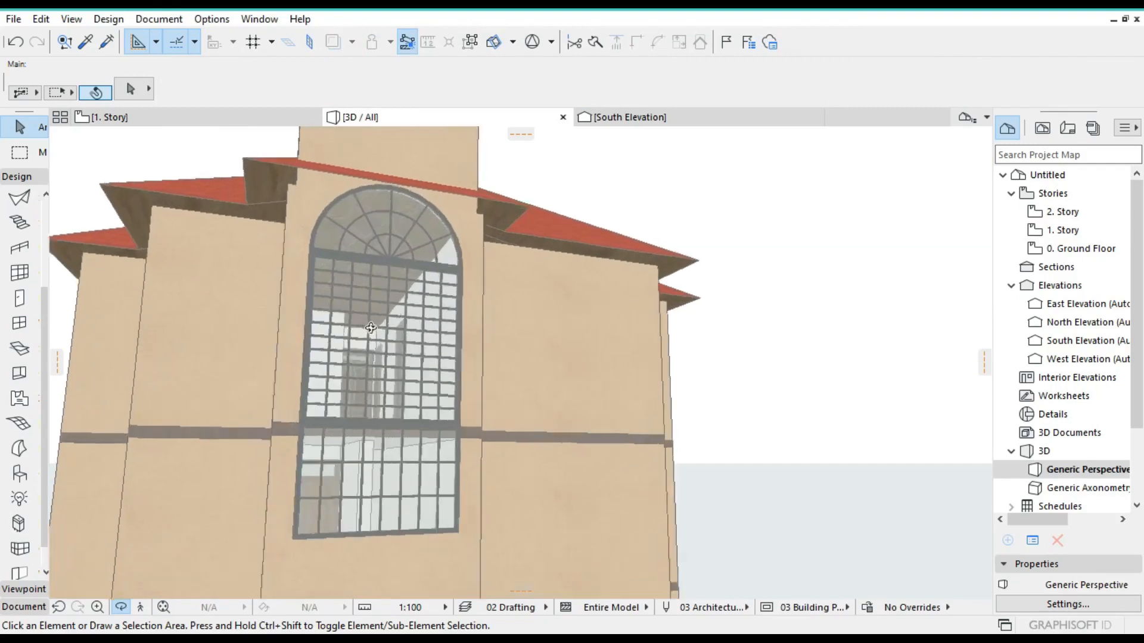
pyautogui.scroll(8, 358, 337)
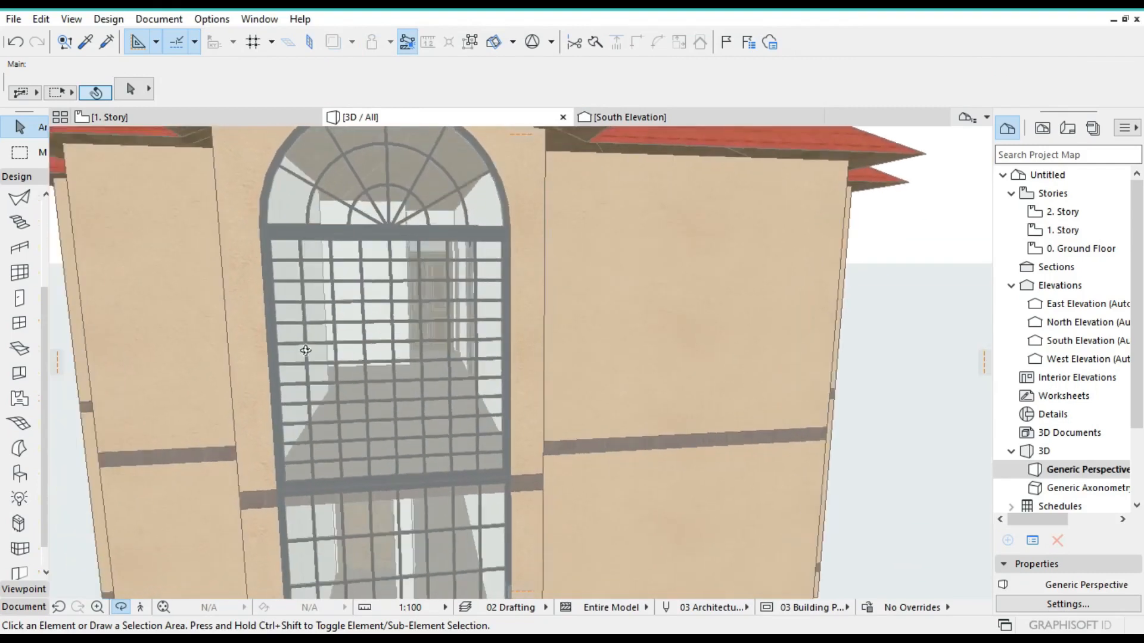
pyautogui.moveTo(305, 350); pyautogui.dragTo(296, 345)
pyautogui.moveTo(403, 391); pyautogui.dragTo(435, 419)
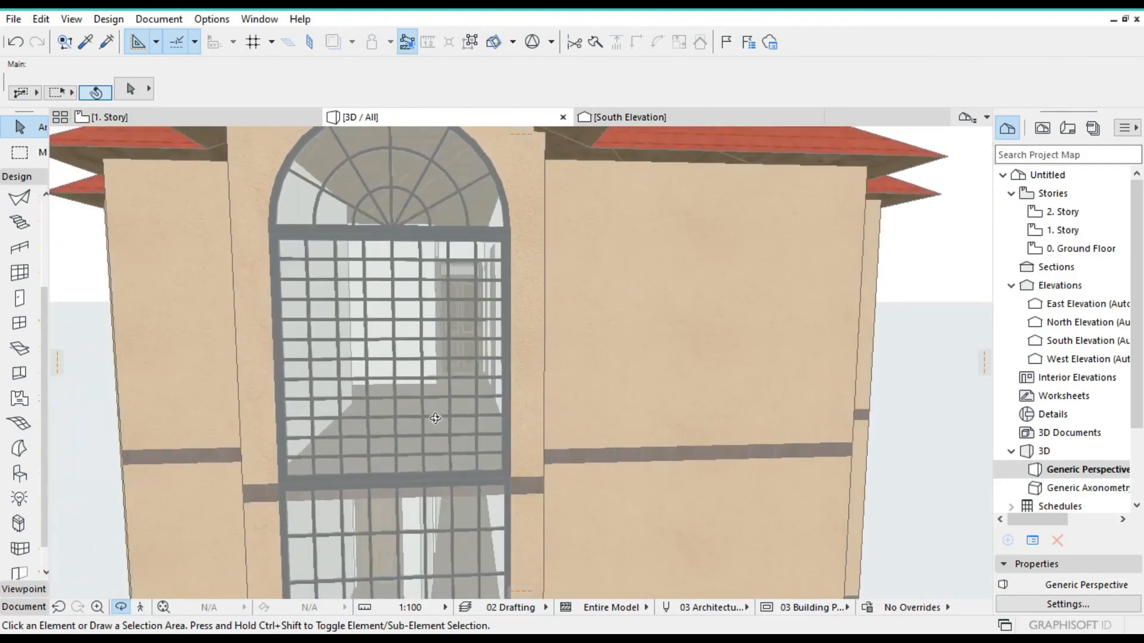
pyautogui.press('Escape')
# Set the vertical pane count of the placed arch top window's main sash to 10
pyautogui.click(500, 393)
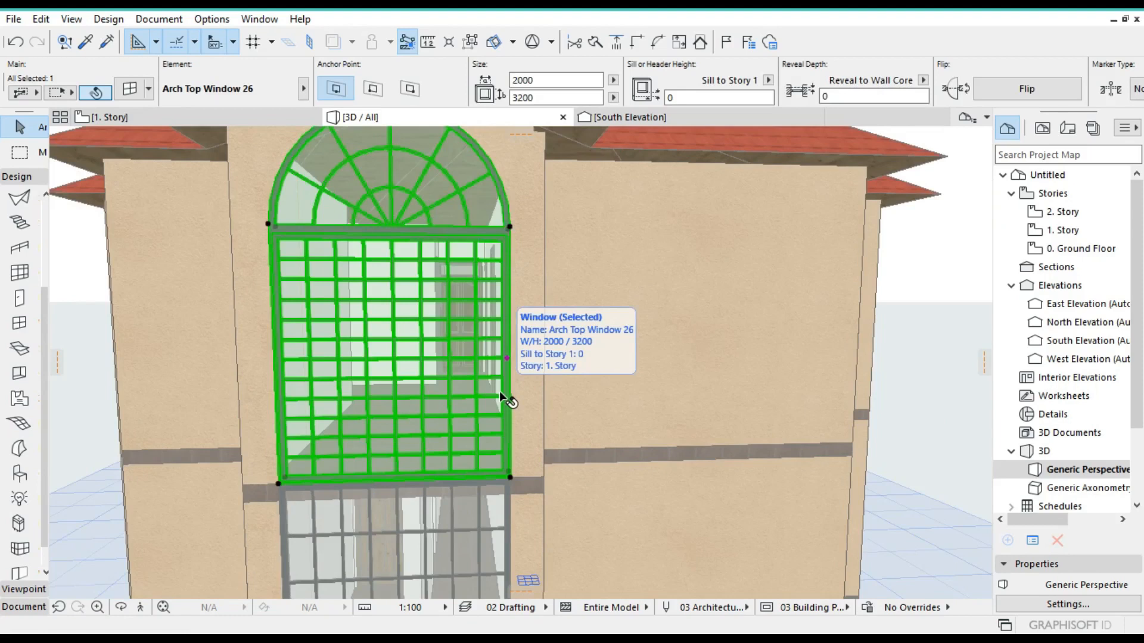
pyautogui.hotkey('ctrl', 't')
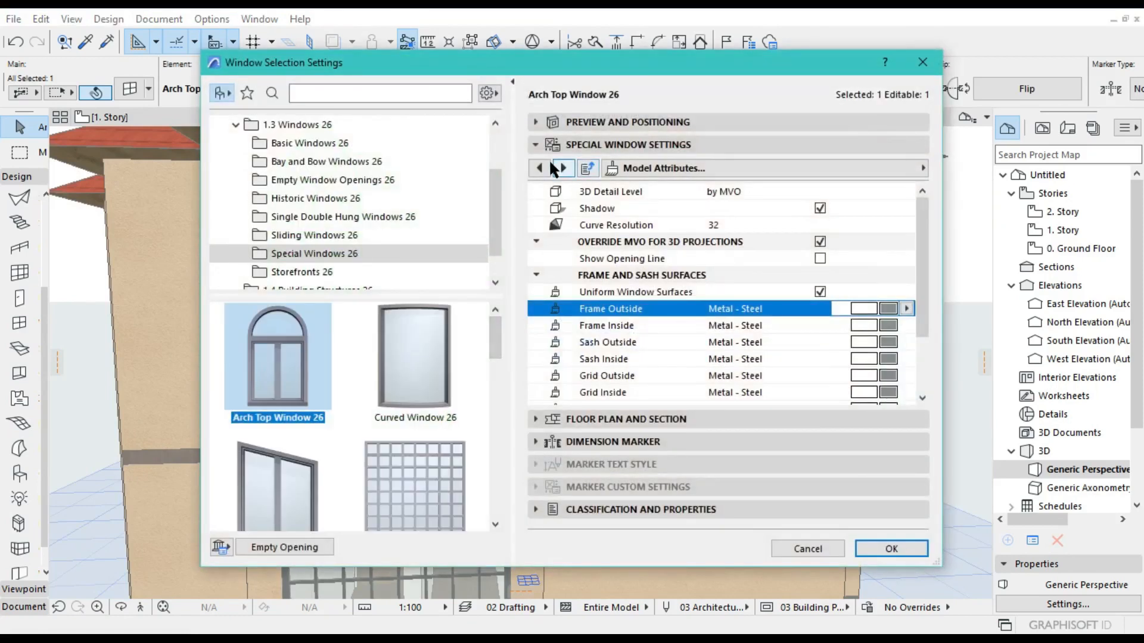
pyautogui.click(539, 168)
pyautogui.click(539, 168)
pyautogui.click(540, 168)
pyautogui.click(539, 168)
pyautogui.click(539, 168)
pyautogui.doubleClick(864, 227)
pyautogui.press('BackSpace')
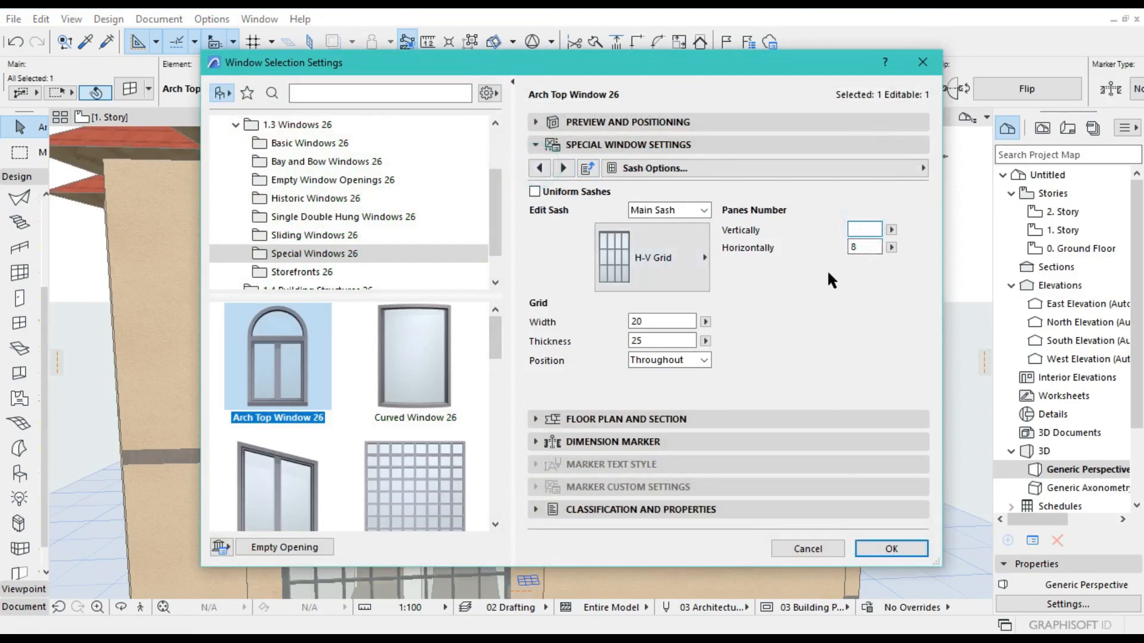
pyautogui.write('10')
pyautogui.press('Return')
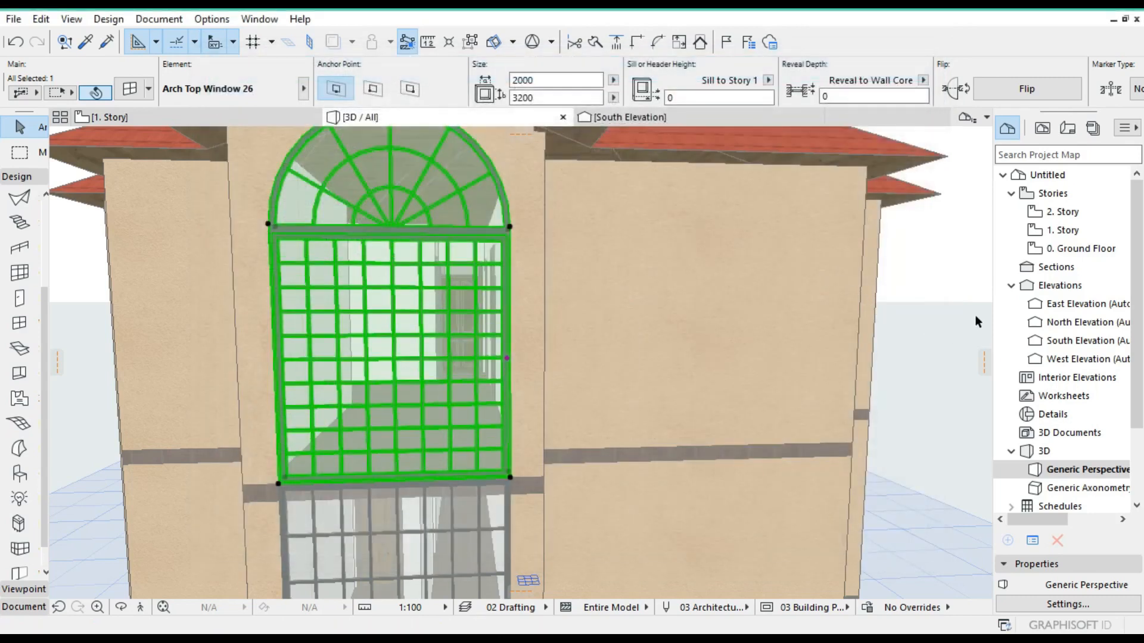
pyautogui.click(941, 293)
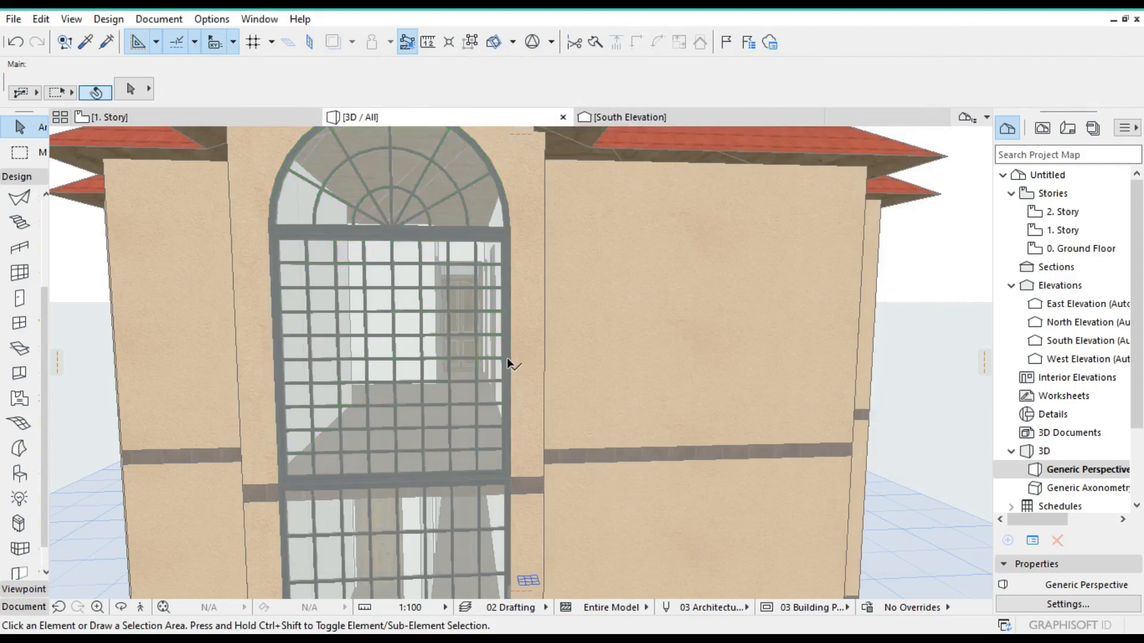
# Set the vertical pane count of the placed arch top window's main sash to 8
pyautogui.click(507, 359)
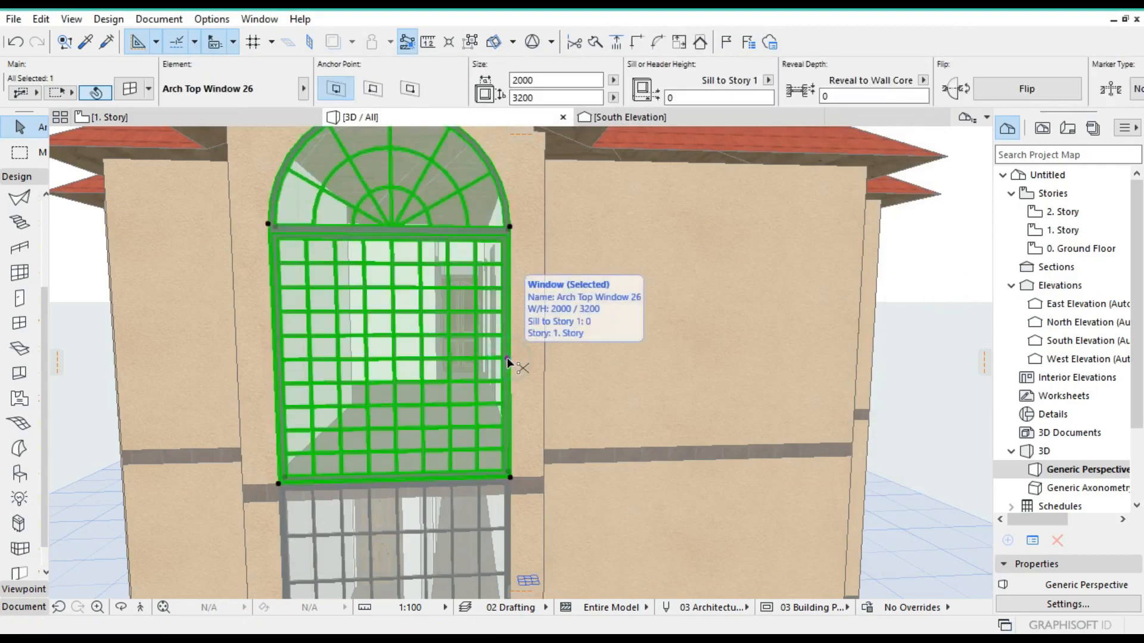
pyautogui.doubleClick(507, 360)
pyautogui.doubleClick(869, 233)
pyautogui.press('BackSpace')
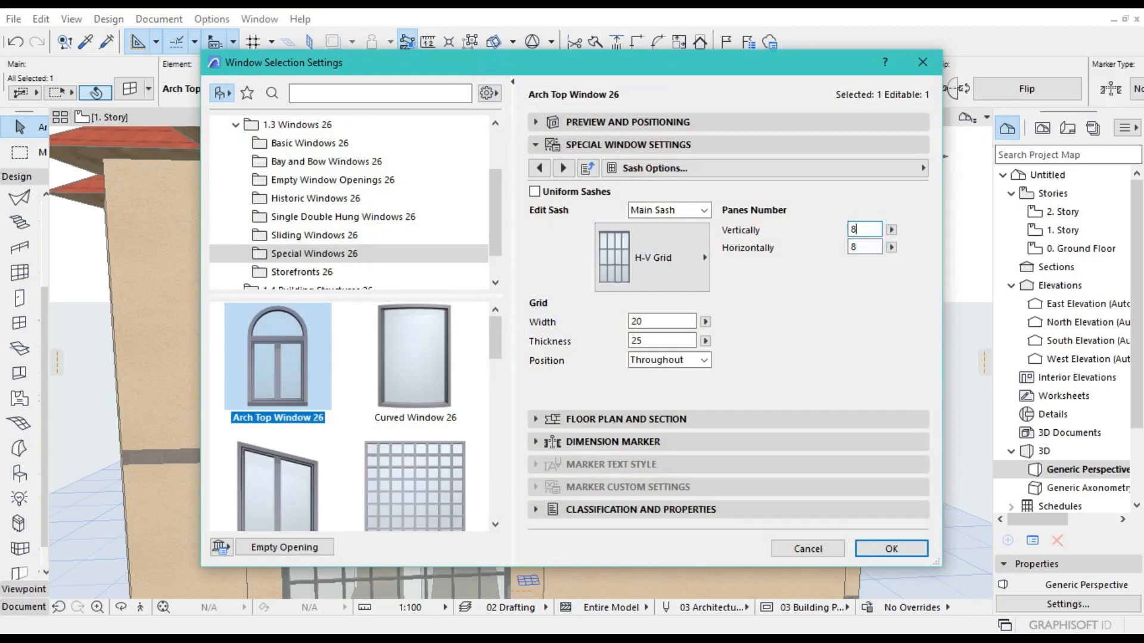
pyautogui.click(891, 549)
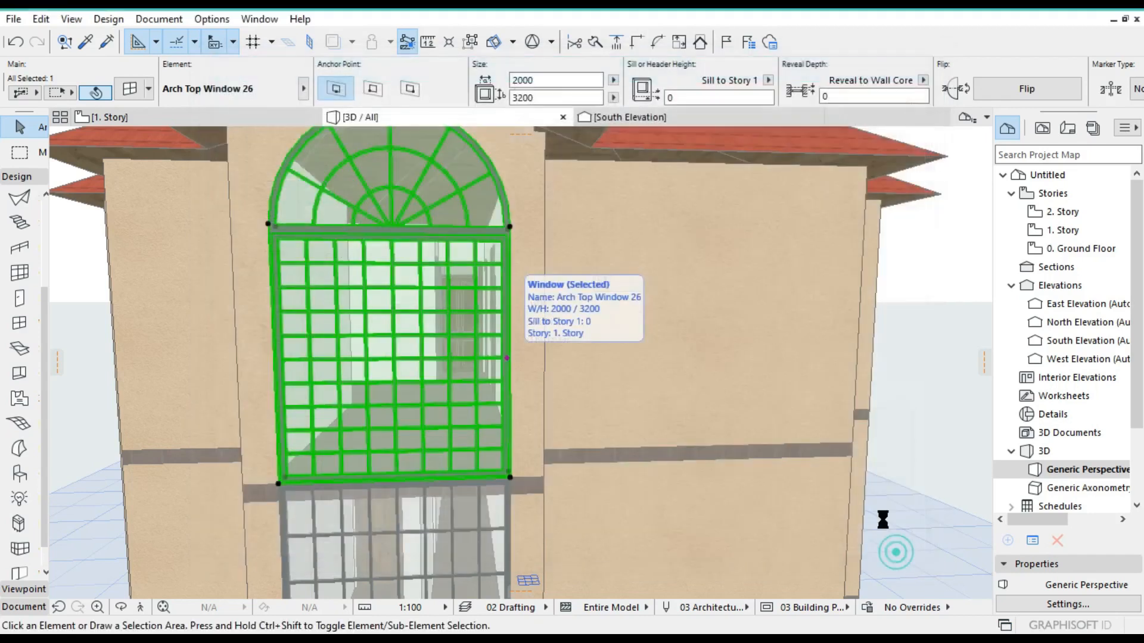
# Set the placed arch top window's height to 3800 and deselect it
pyautogui.scroll(-4, 876, 353)
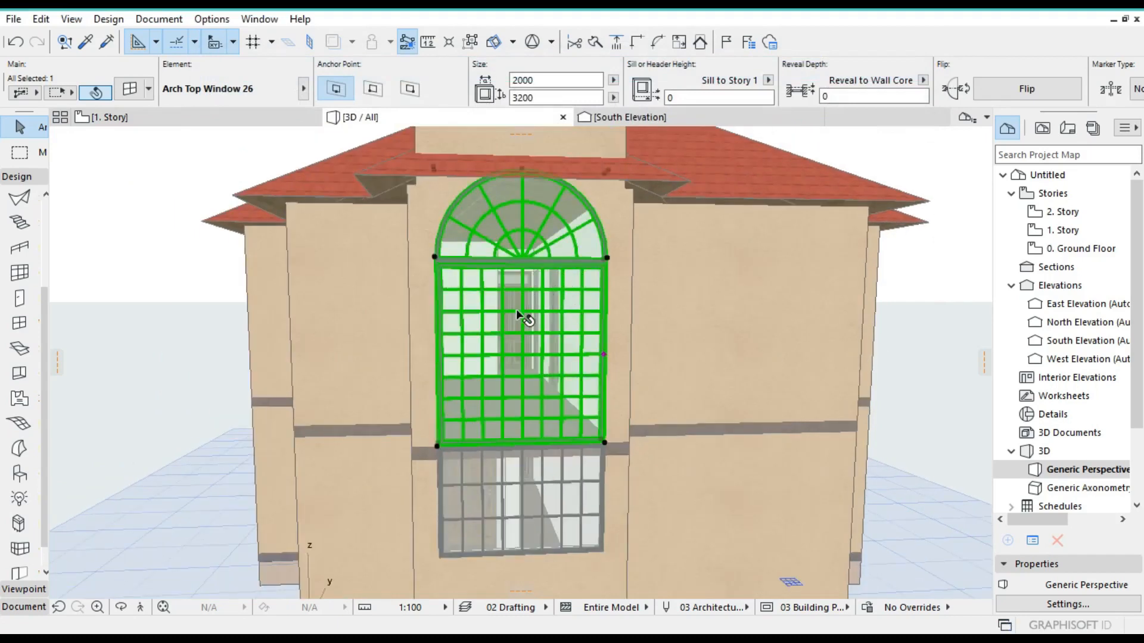
pyautogui.doubleClick(459, 386)
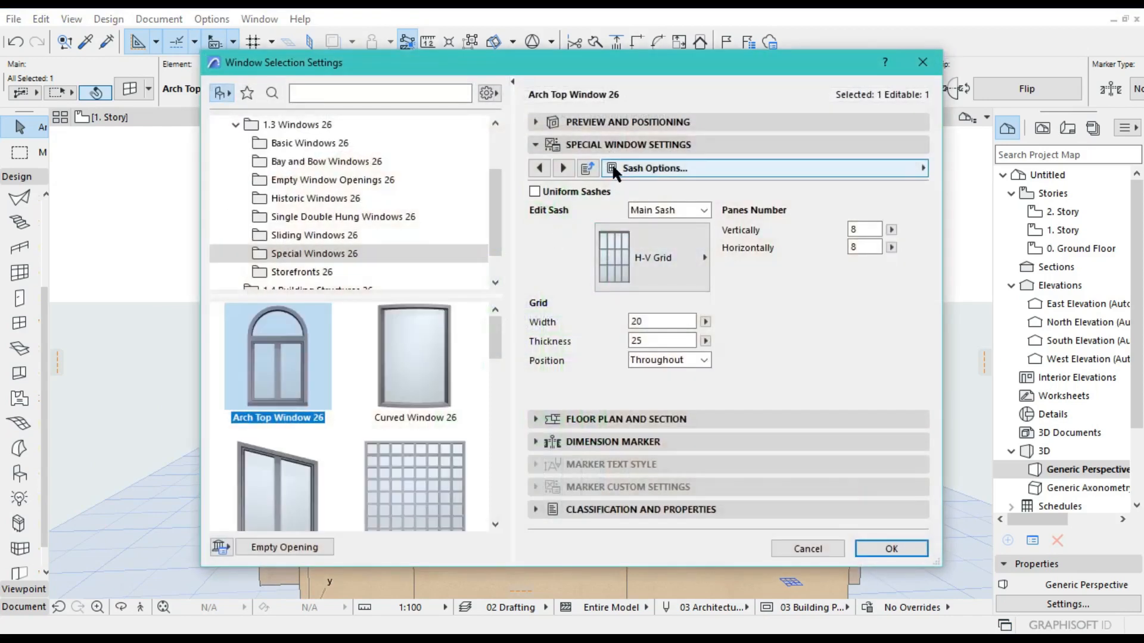
pyautogui.click(614, 123)
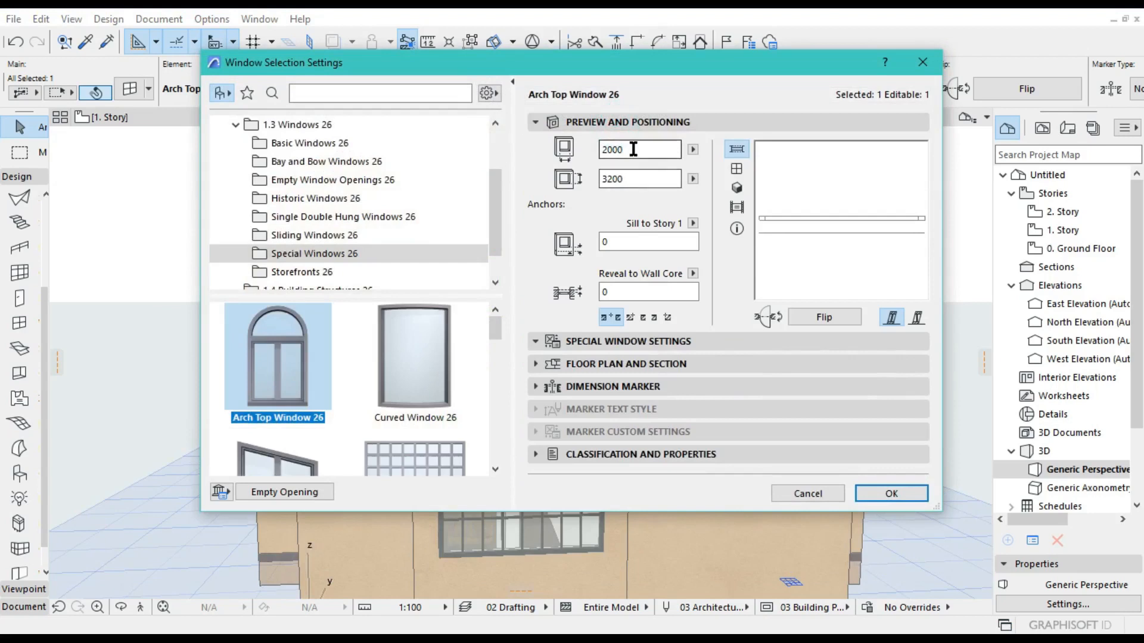
pyautogui.click(632, 183)
pyautogui.click(893, 493)
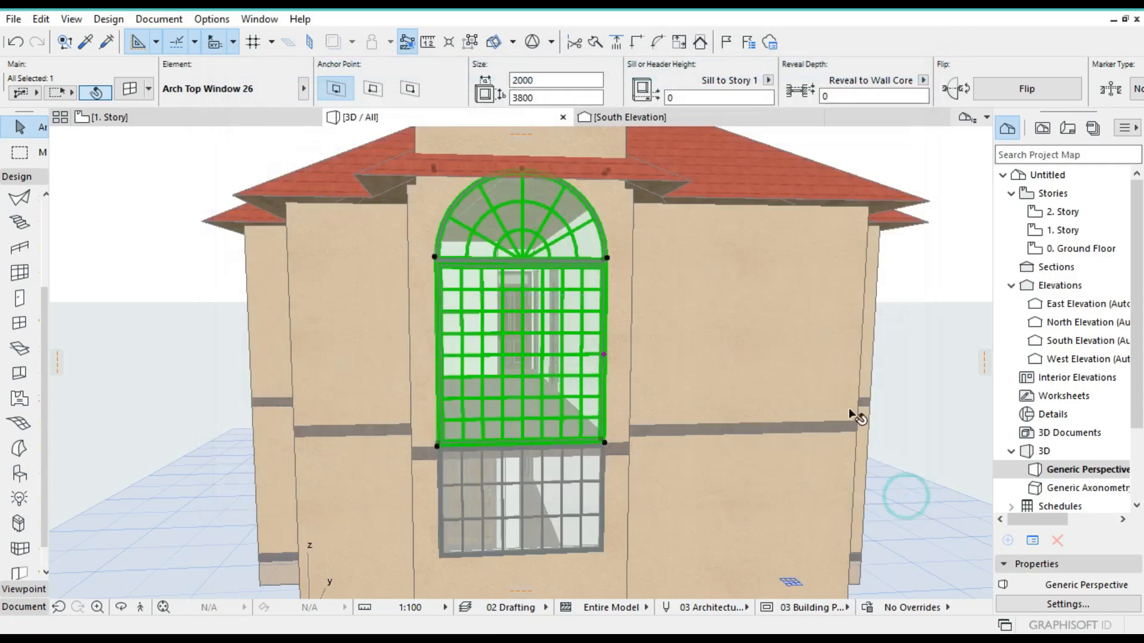
pyautogui.scroll(-2, 844, 303)
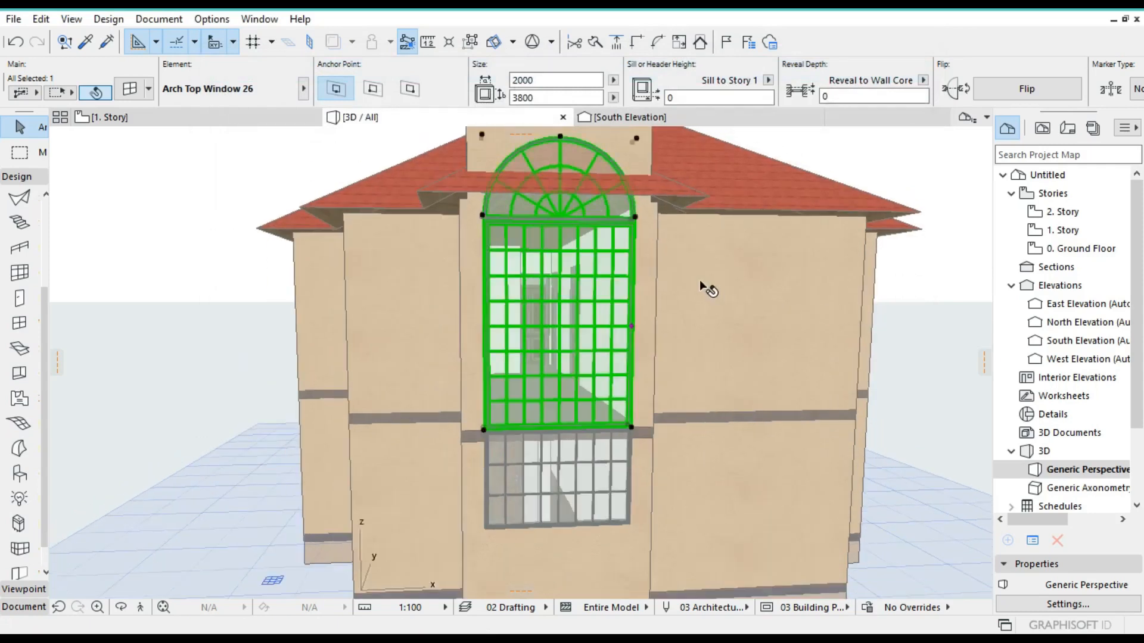
pyautogui.scroll(-1, 700, 282)
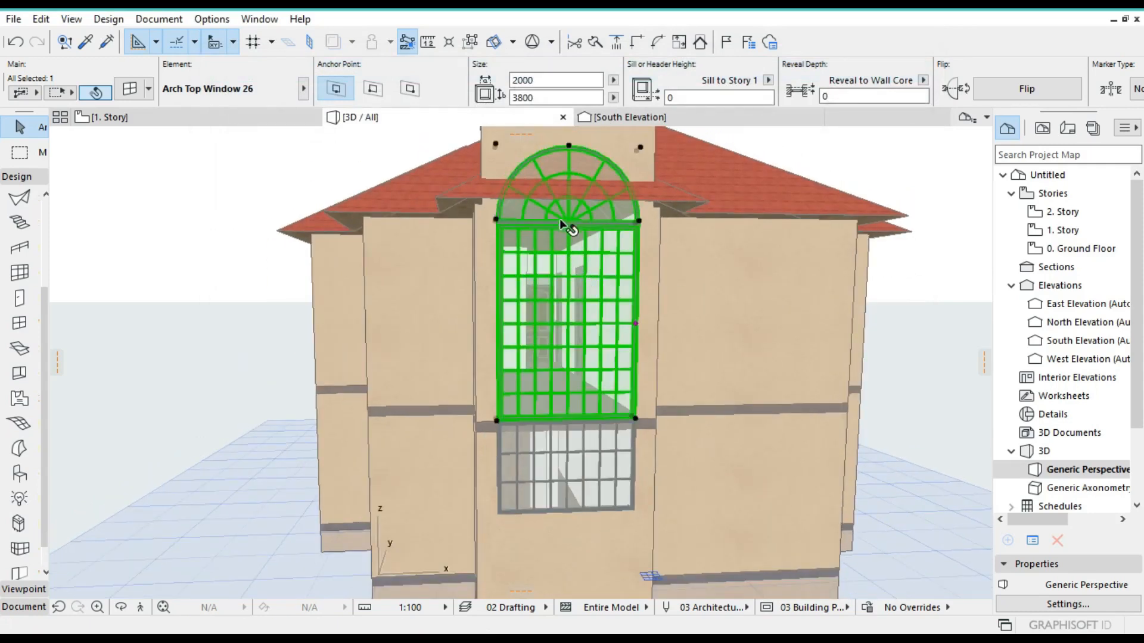
pyautogui.scroll(-1, 557, 227)
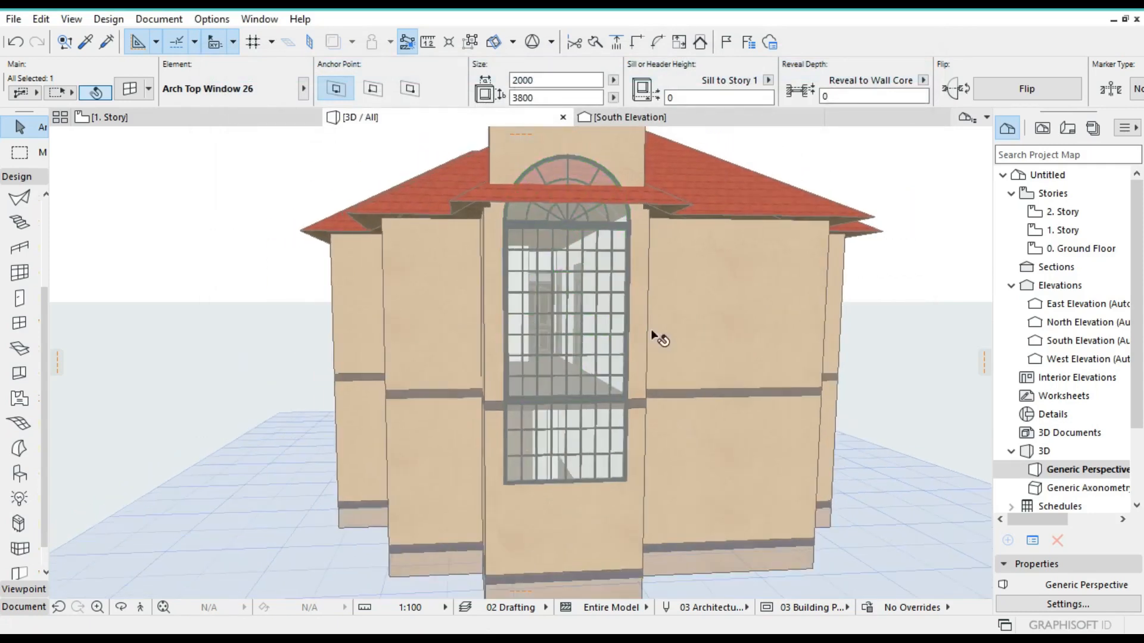
pyautogui.click(863, 315)
pyautogui.scroll(-1, 557, 200)
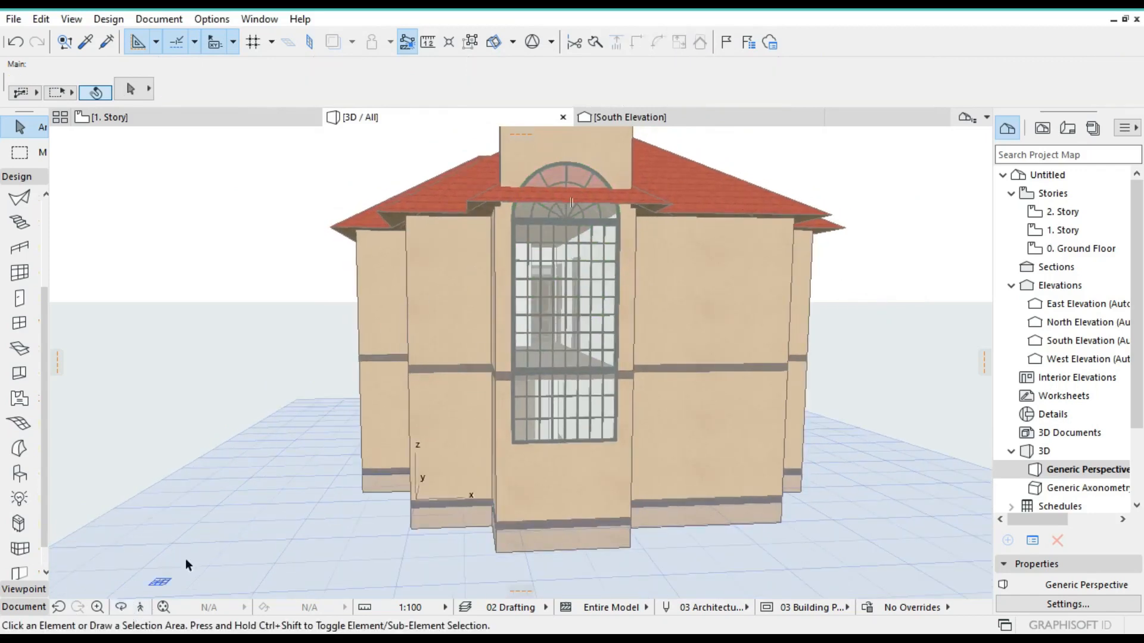
# Examine the house from an angled 3D view and check the IDs of the two stacked front windows
pyautogui.click(121, 607)
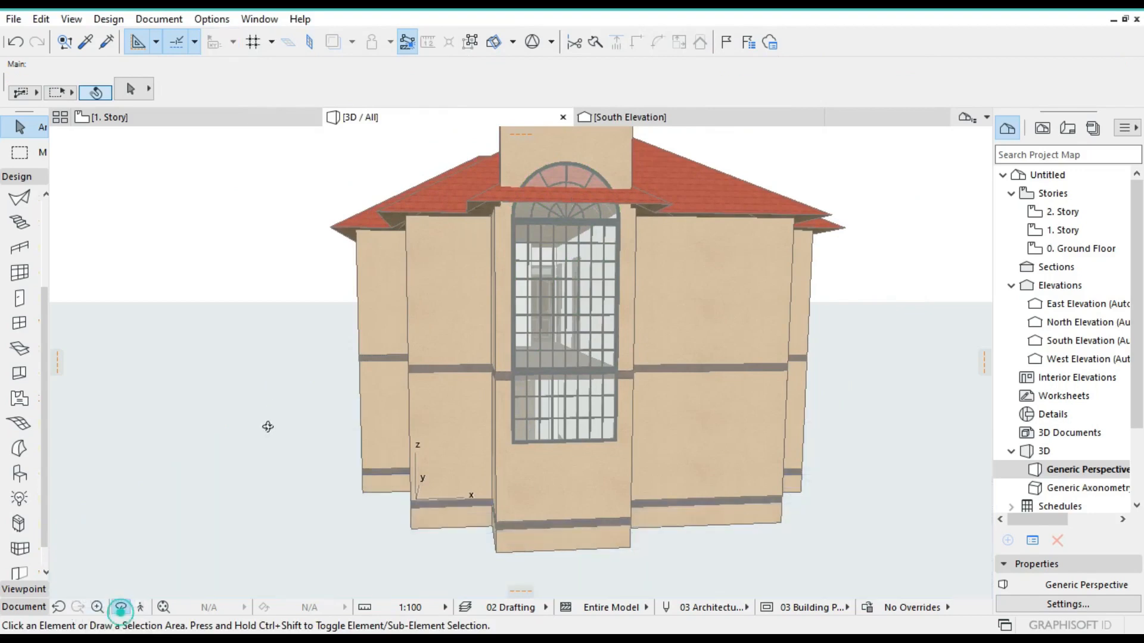
pyautogui.moveTo(290, 401); pyautogui.dragTo(733, 352)
pyautogui.scroll(-4, 681, 340)
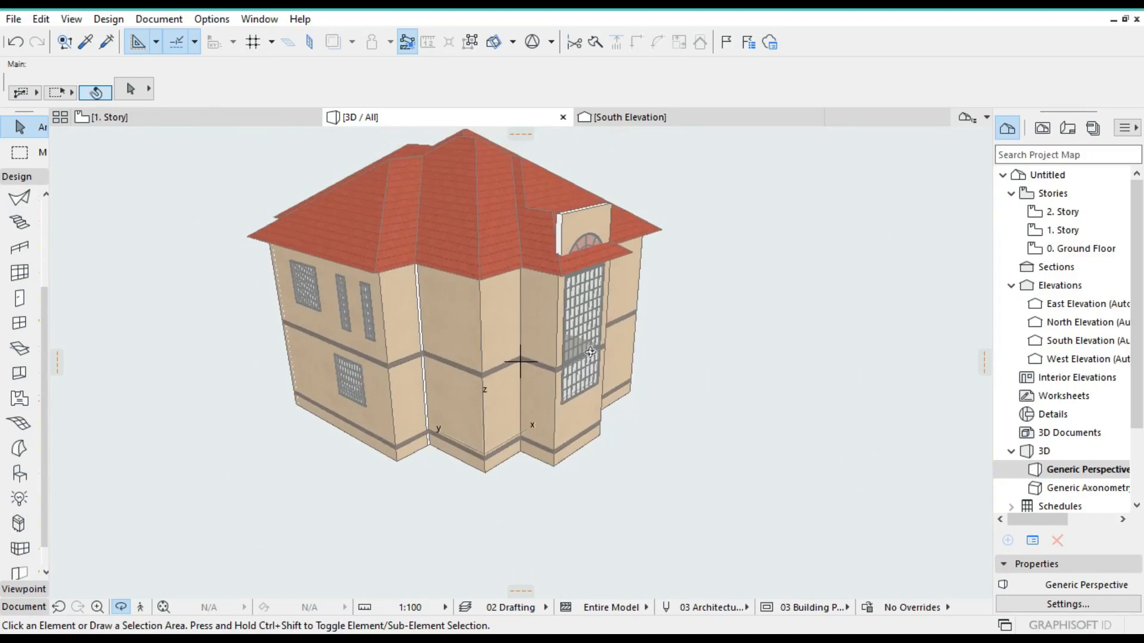
pyautogui.press('Escape')
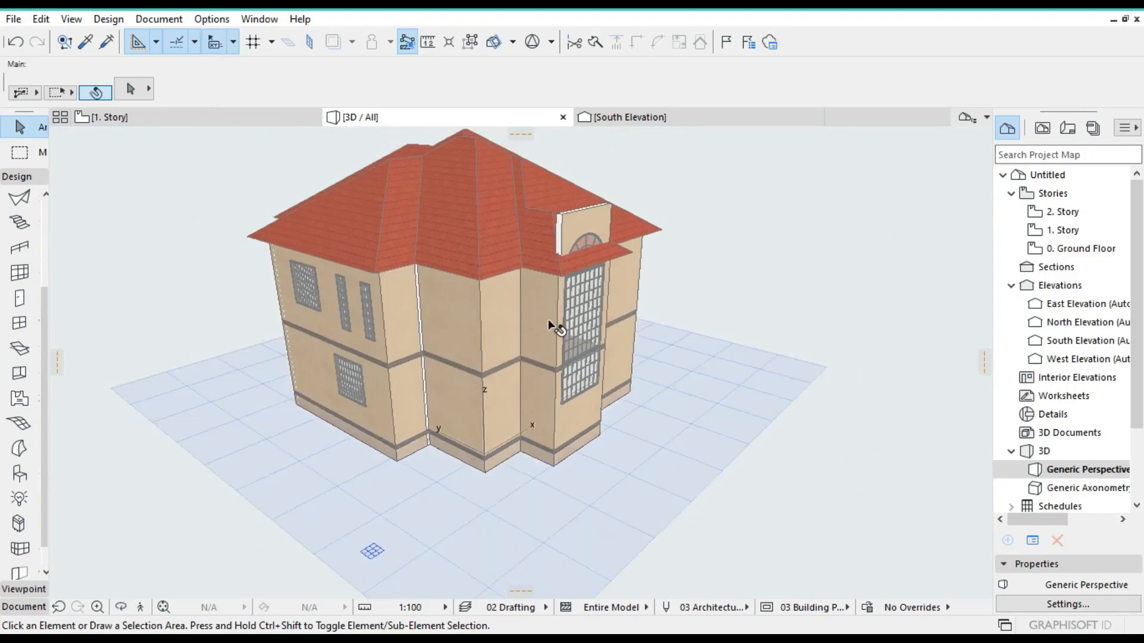
pyautogui.click(590, 362)
pyautogui.press('Escape')
pyautogui.click(588, 379)
pyautogui.scroll(-3, 717, 80)
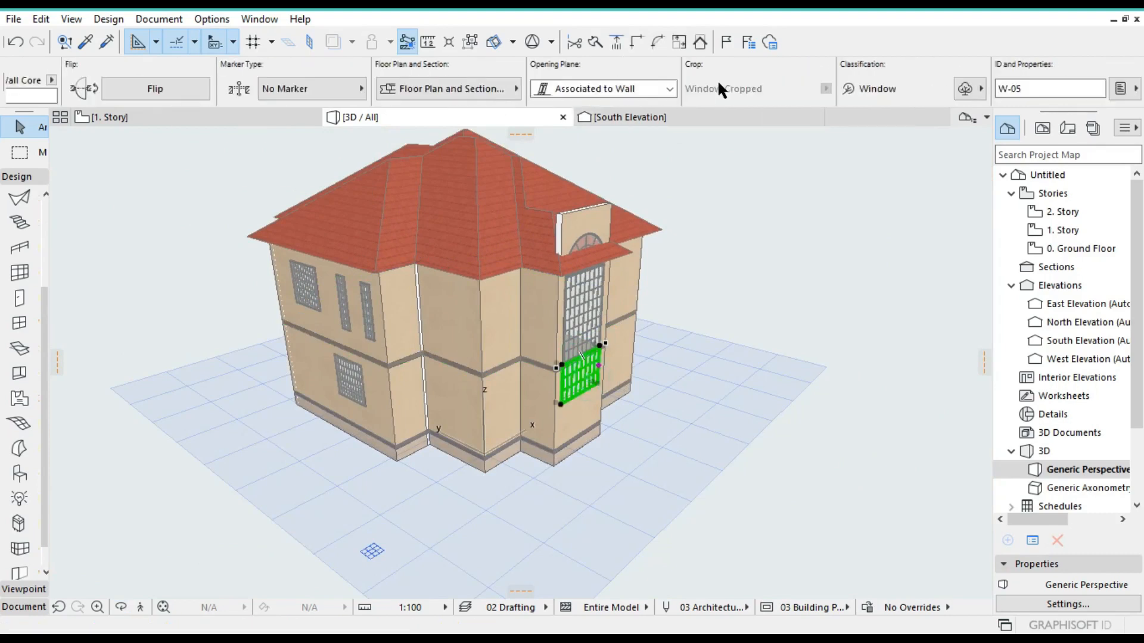
pyautogui.click(598, 335)
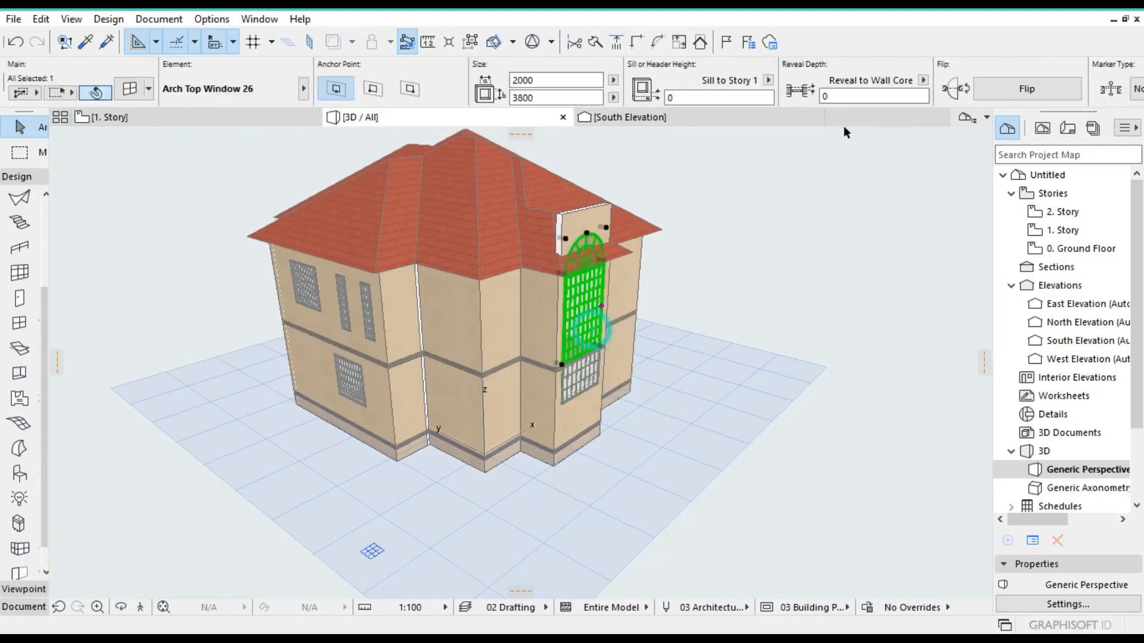
pyautogui.scroll(-5, 965, 59)
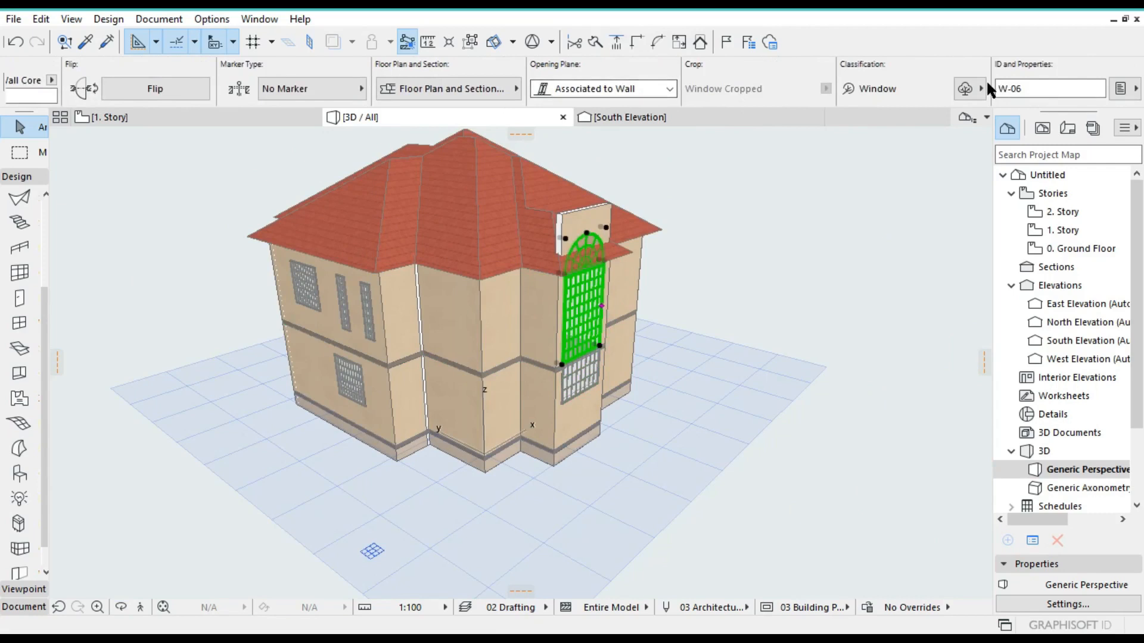
pyautogui.click(759, 262)
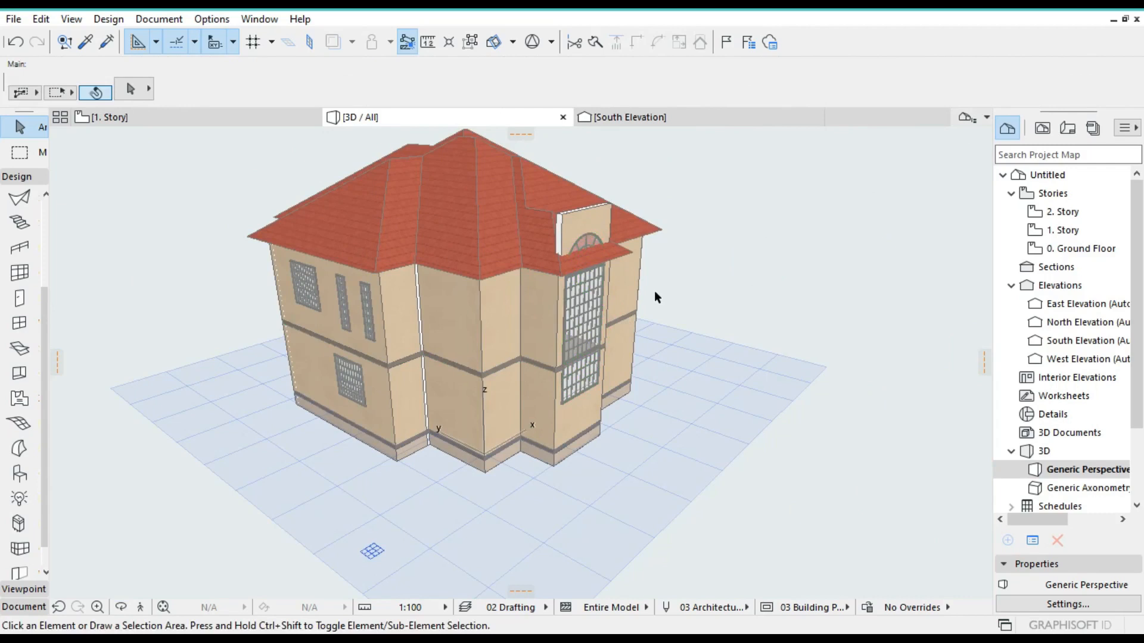
# Examine from several angles how the arch top window meets the roof on the front facade
pyautogui.click(122, 607)
pyautogui.moveTo(659, 350); pyautogui.dragTo(518, 363)
pyautogui.moveTo(692, 431); pyautogui.dragTo(608, 350)
pyautogui.moveTo(653, 362); pyautogui.dragTo(714, 411)
pyautogui.moveTo(519, 387); pyautogui.dragTo(709, 408)
pyautogui.press('Escape')
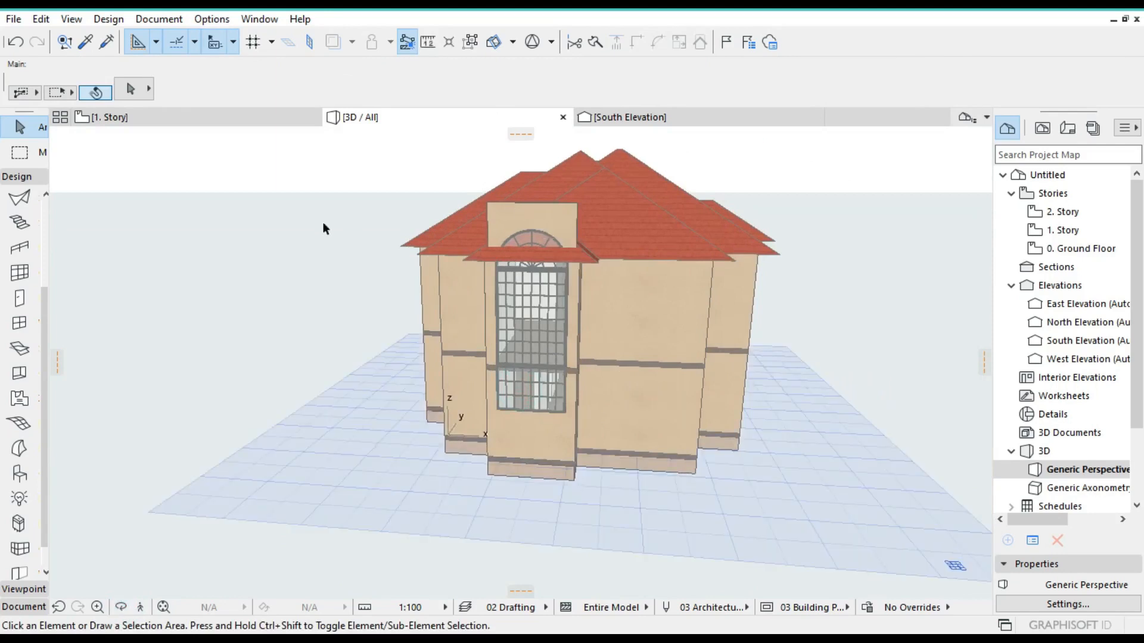
# Fit the first story plan in view and make the Shell - Roof layer visible
pyautogui.click(232, 117)
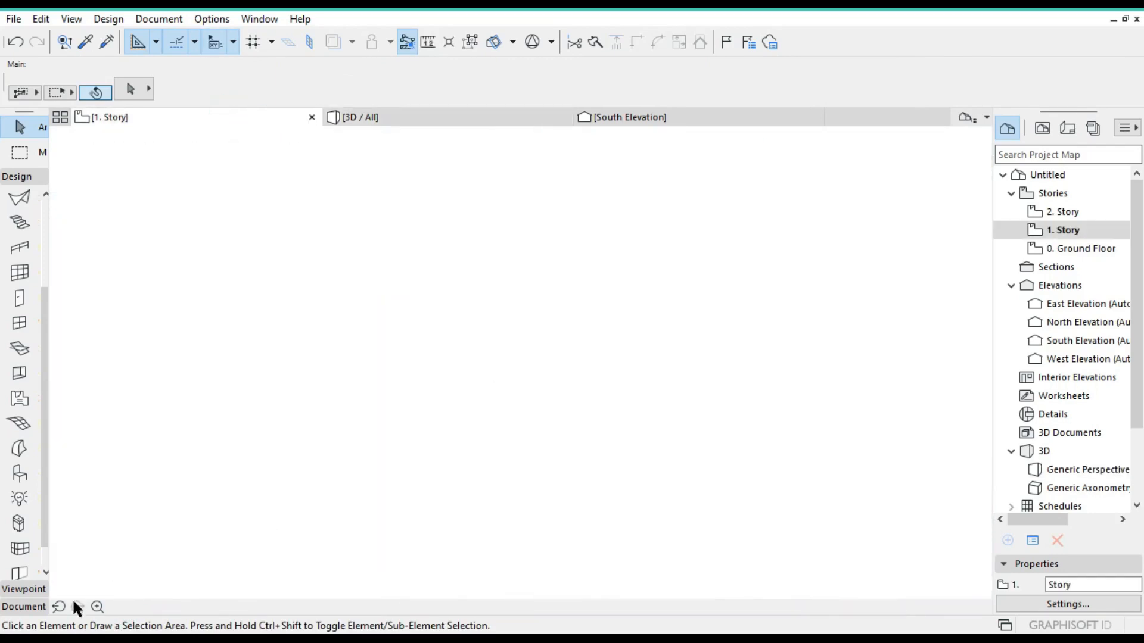
pyautogui.click(121, 605)
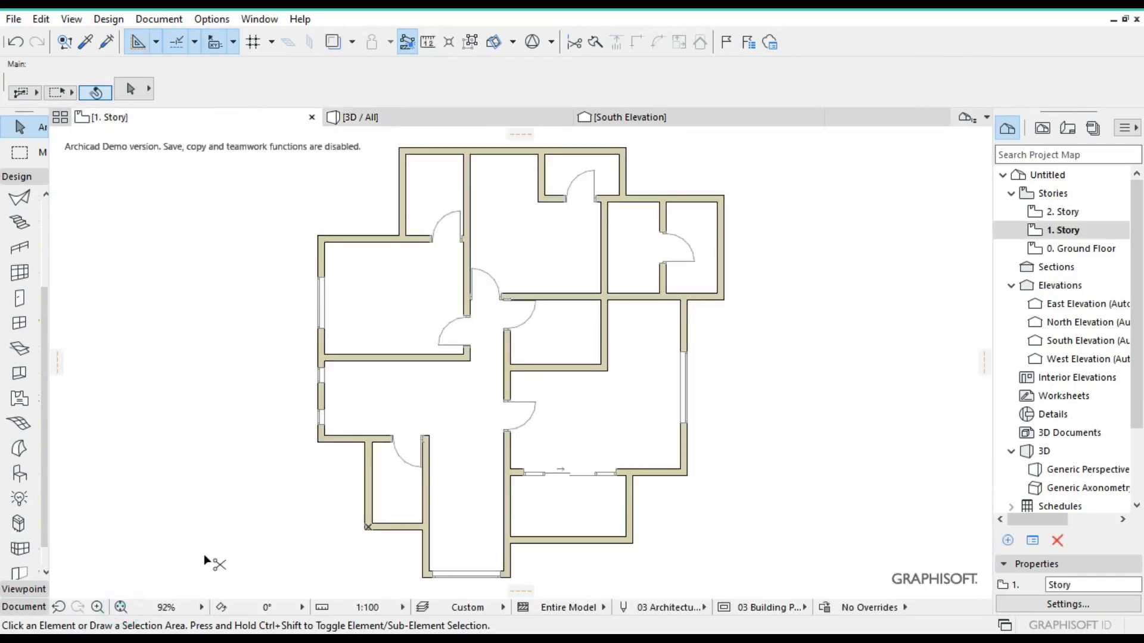
pyautogui.hotkey('ctrl', 'l')
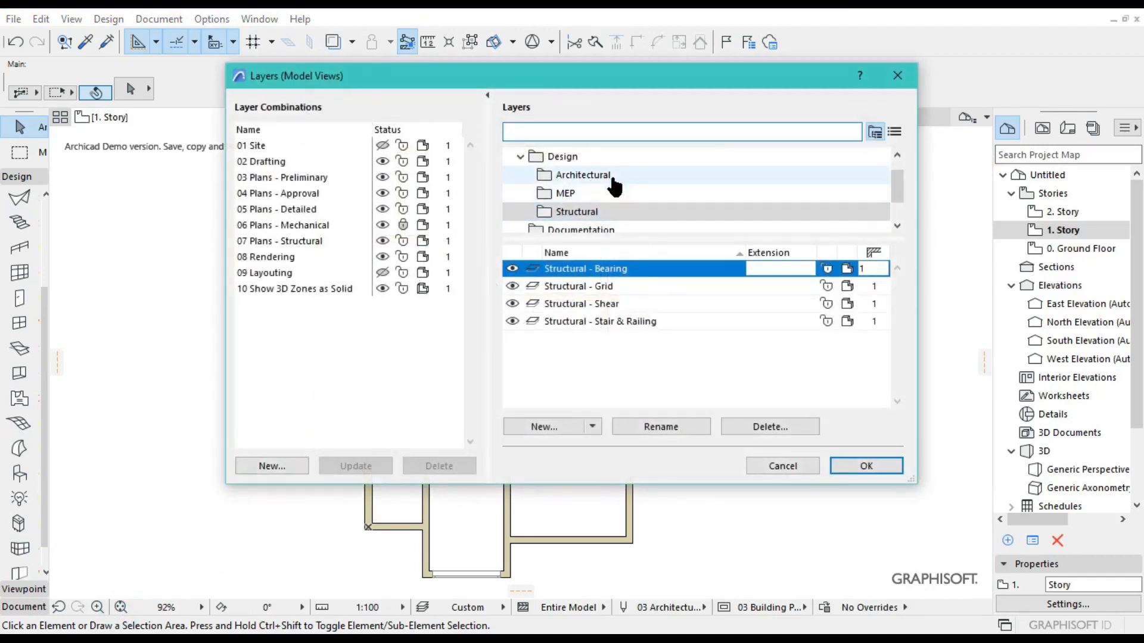
pyautogui.write('RO')
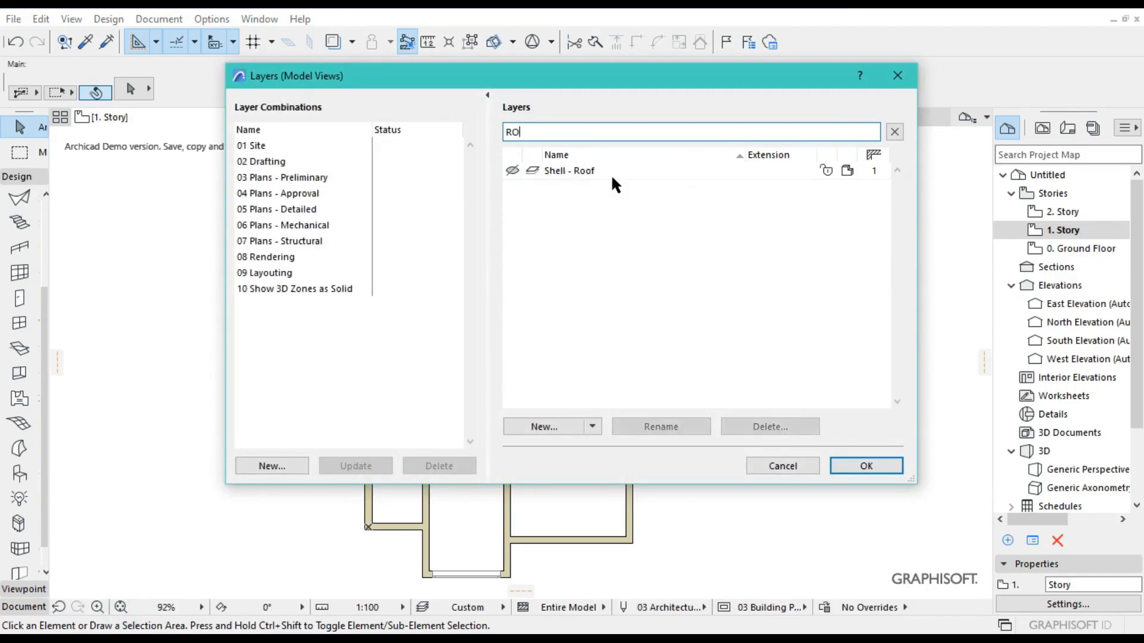
pyautogui.click(512, 170)
pyautogui.click(865, 466)
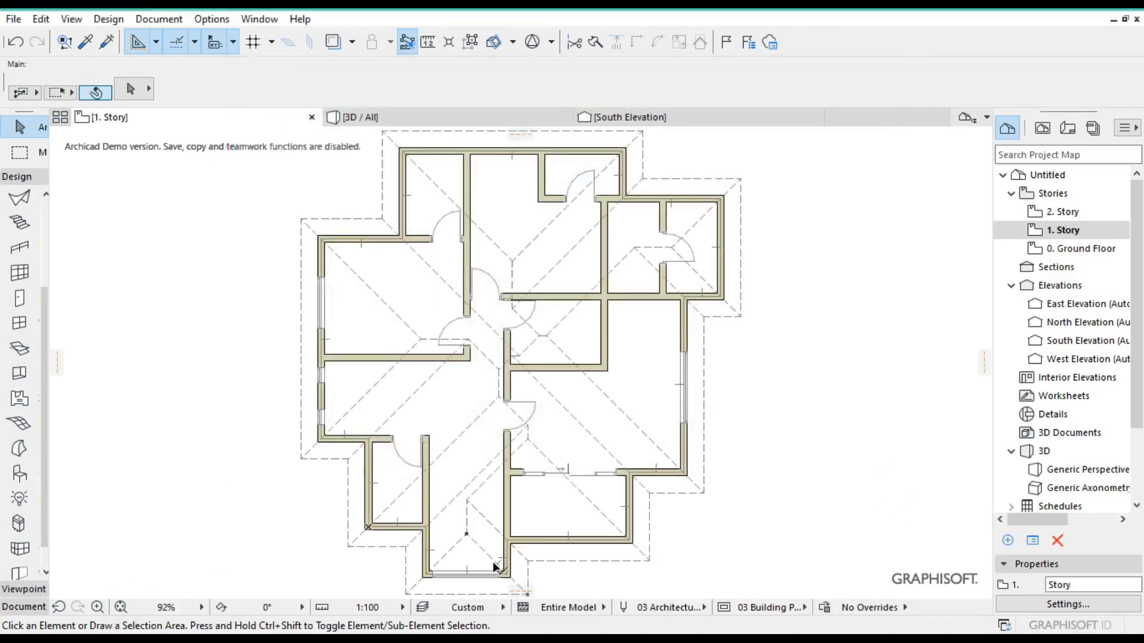
# Turn the roof's southernmost hip plane into a 90° gable by stretching its ridge end 1200 to the wall's pivot line
pyautogui.scroll(-3, 492, 562)
pyautogui.click(468, 441)
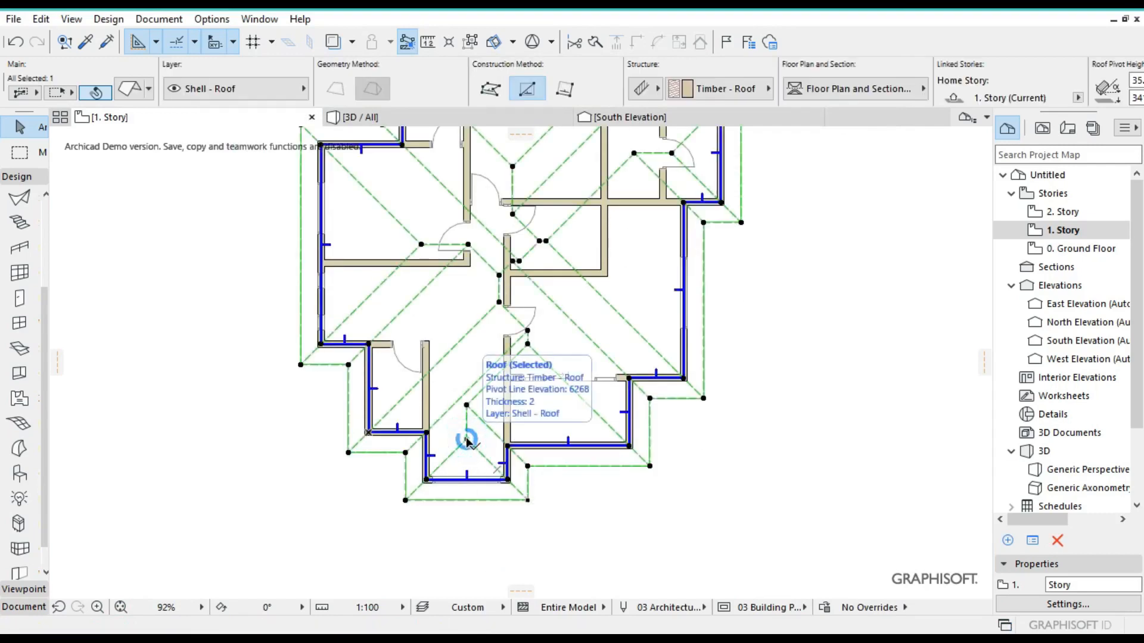
pyautogui.click(468, 441)
pyautogui.scroll(2, 548, 524)
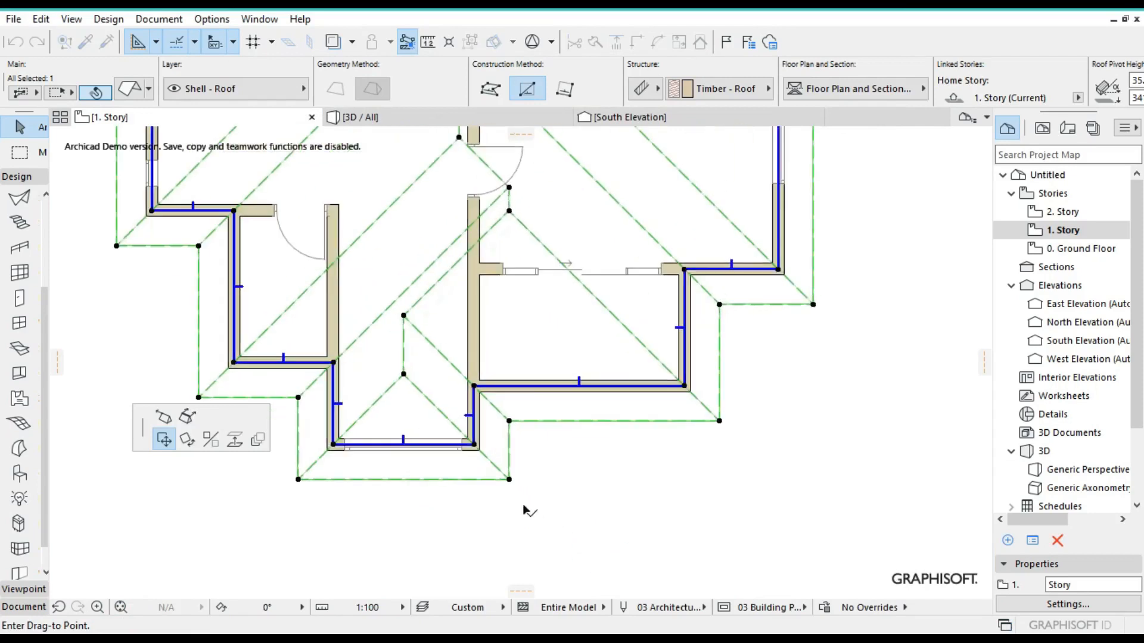
pyautogui.click(164, 417)
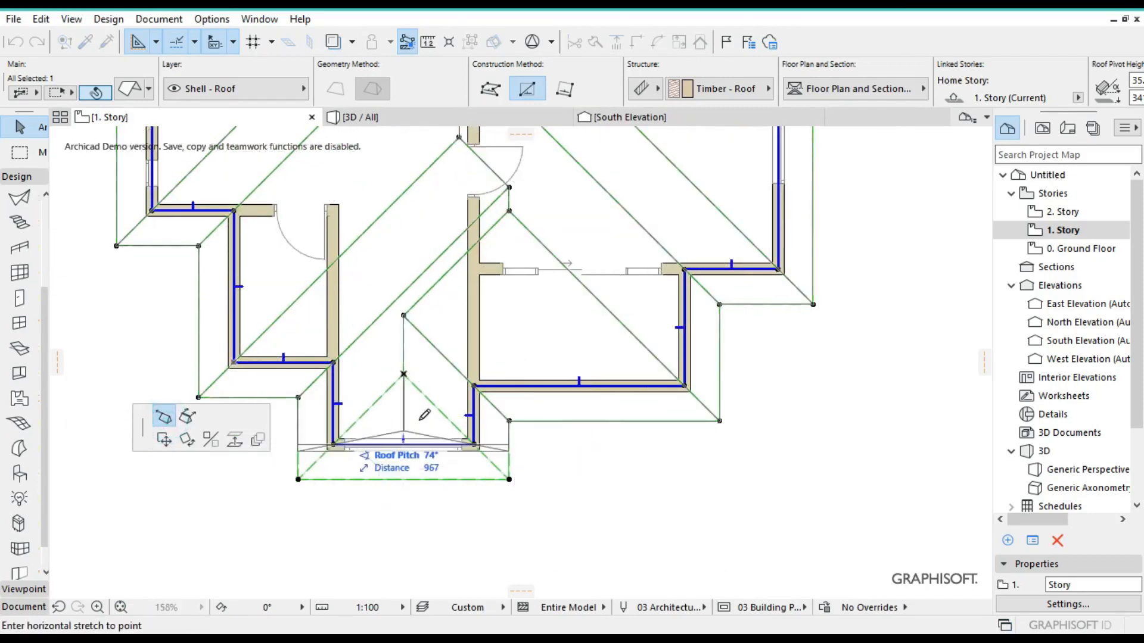
pyautogui.click(413, 441)
pyautogui.scroll(5, 416, 437)
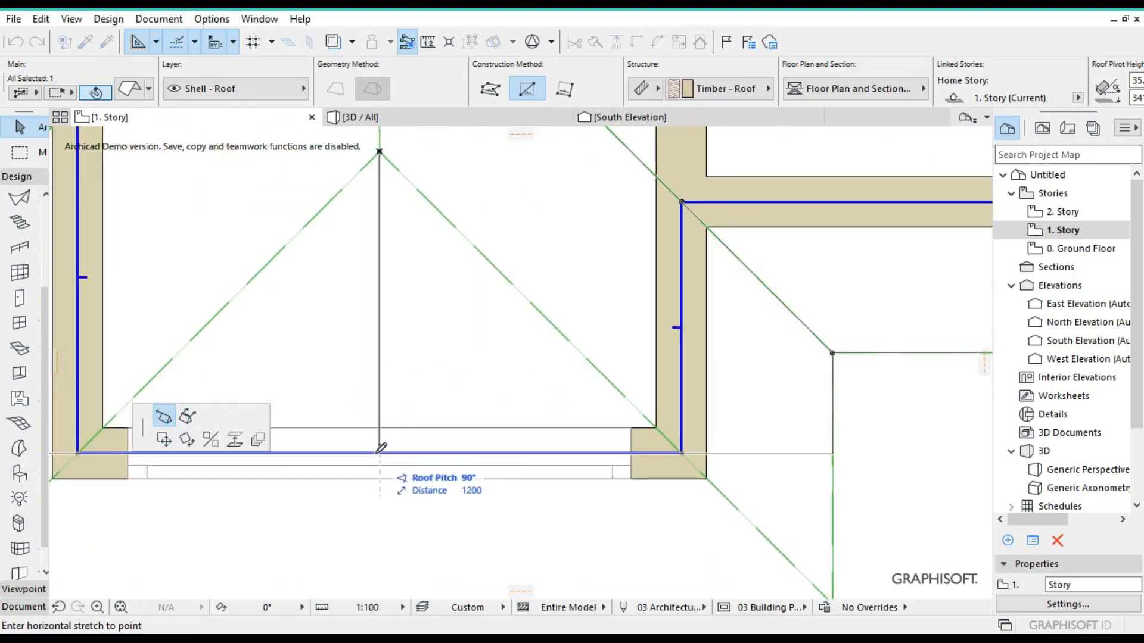
pyautogui.click(379, 453)
pyautogui.click(426, 541)
pyautogui.scroll(-4, 570, 410)
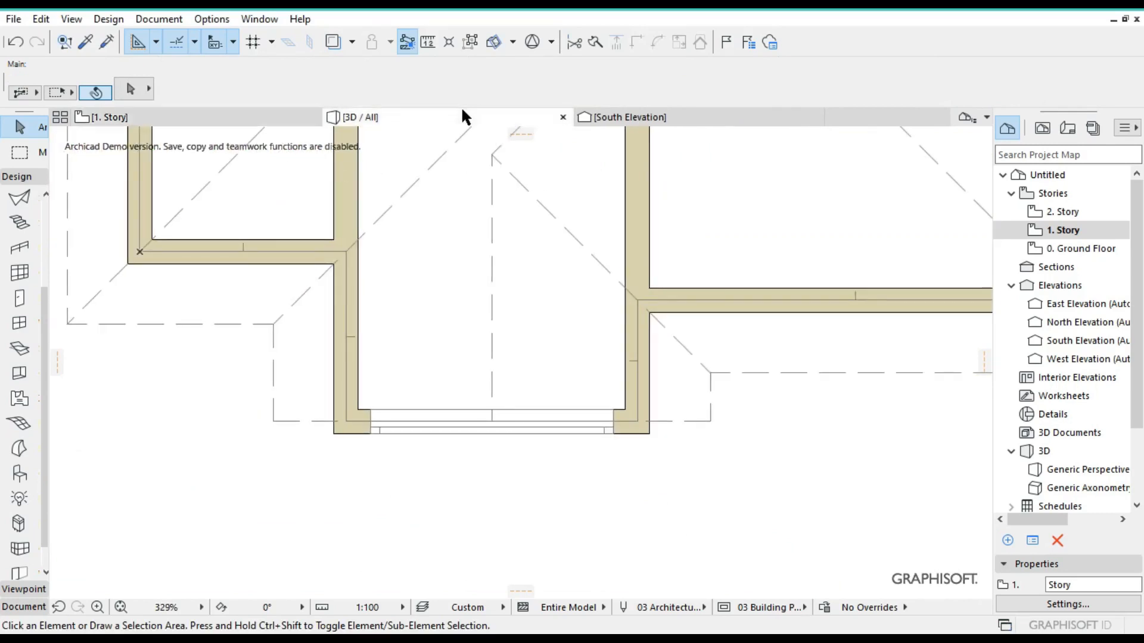
# Try to trim the raised front wall in 3D with the roof from the current selection, and undo the trim
pyautogui.click(462, 116)
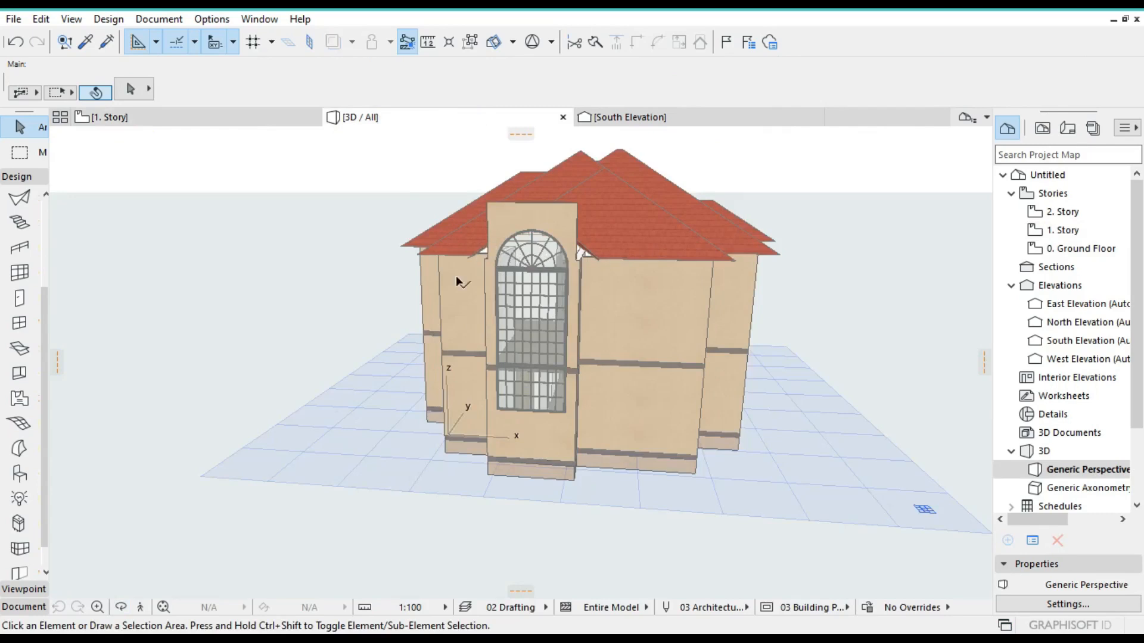
pyautogui.click(491, 214)
pyautogui.keyDown('shift'); pyautogui.click(602, 246); pyautogui.keyUp('shift')
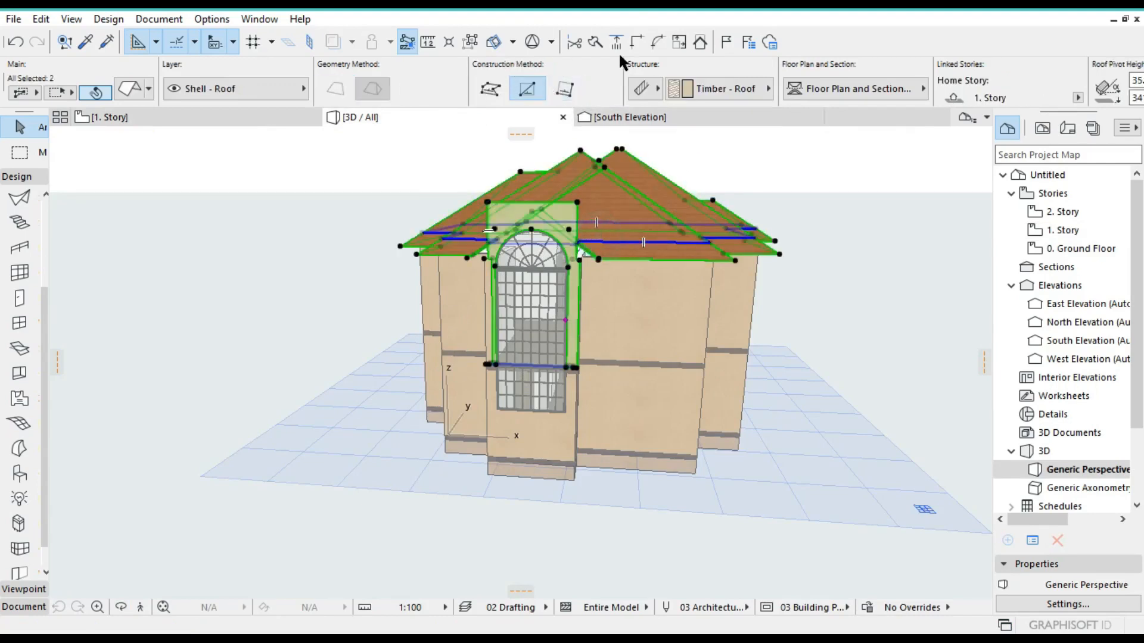
pyautogui.click(703, 40)
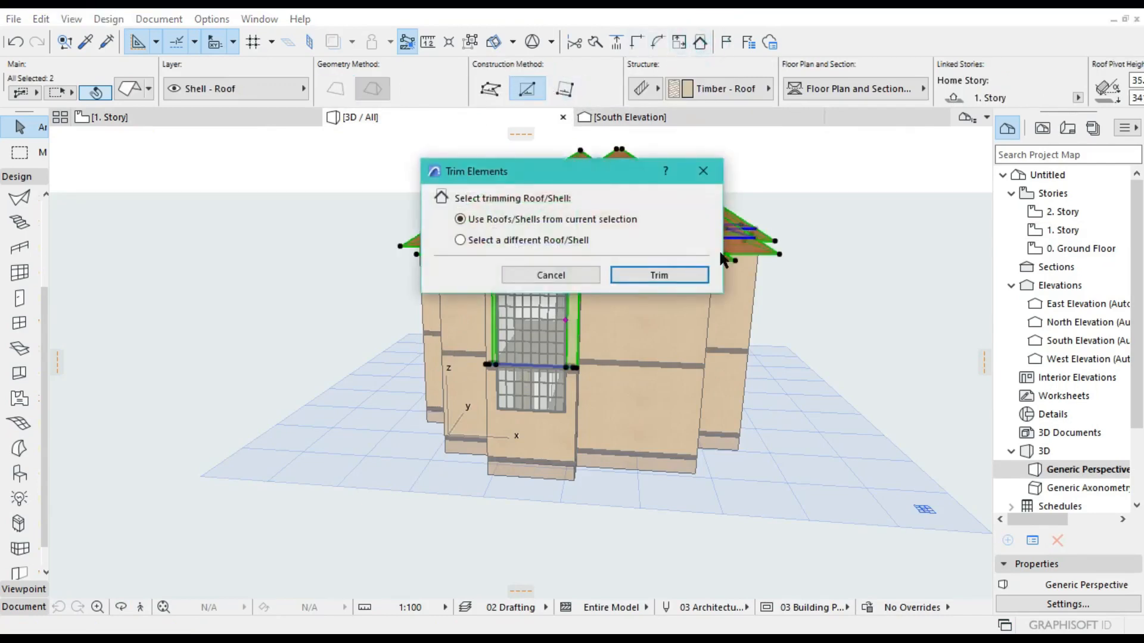
pyautogui.click(641, 273)
pyautogui.click(774, 166)
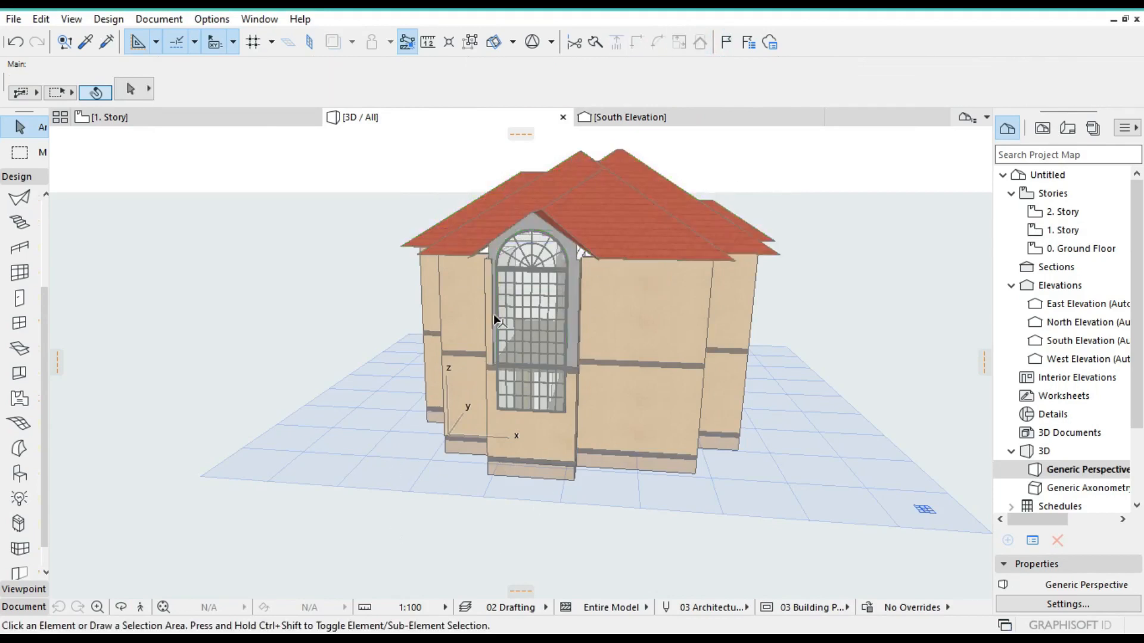
pyautogui.scroll(3, 496, 314)
pyautogui.scroll(3, 520, 303)
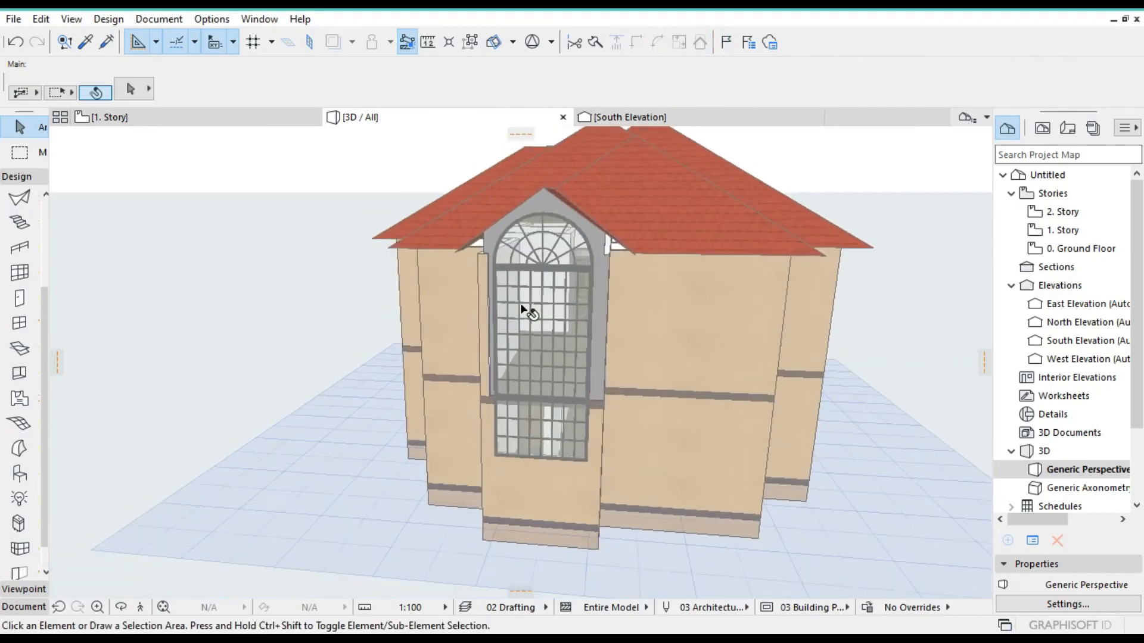
pyautogui.scroll(-1, 495, 316)
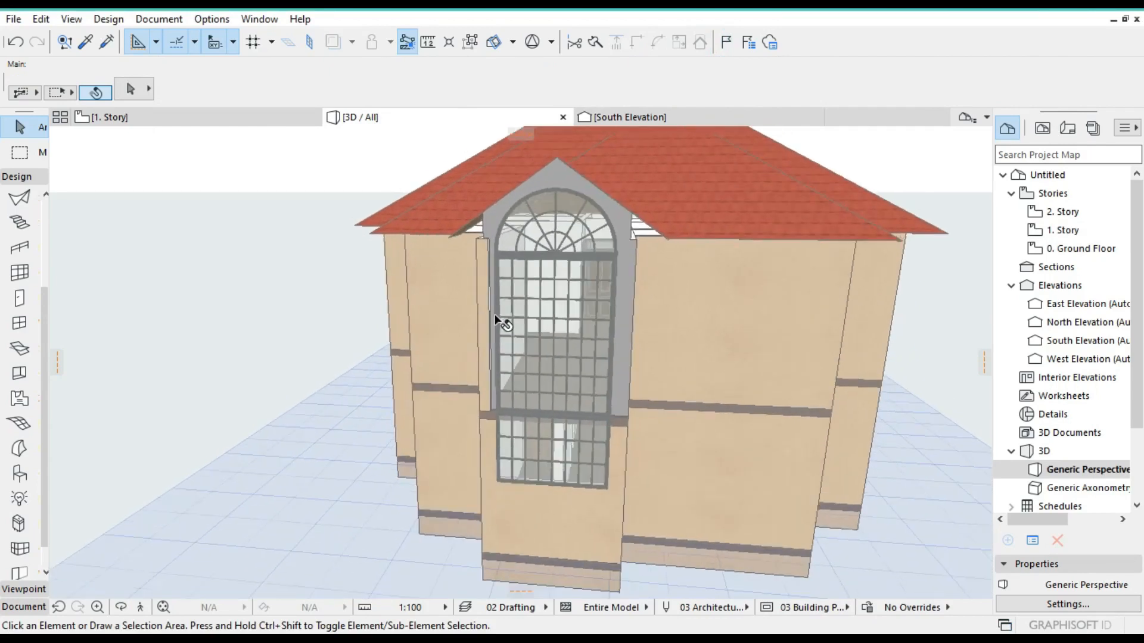
pyautogui.hotkey('ctrl', 'z')
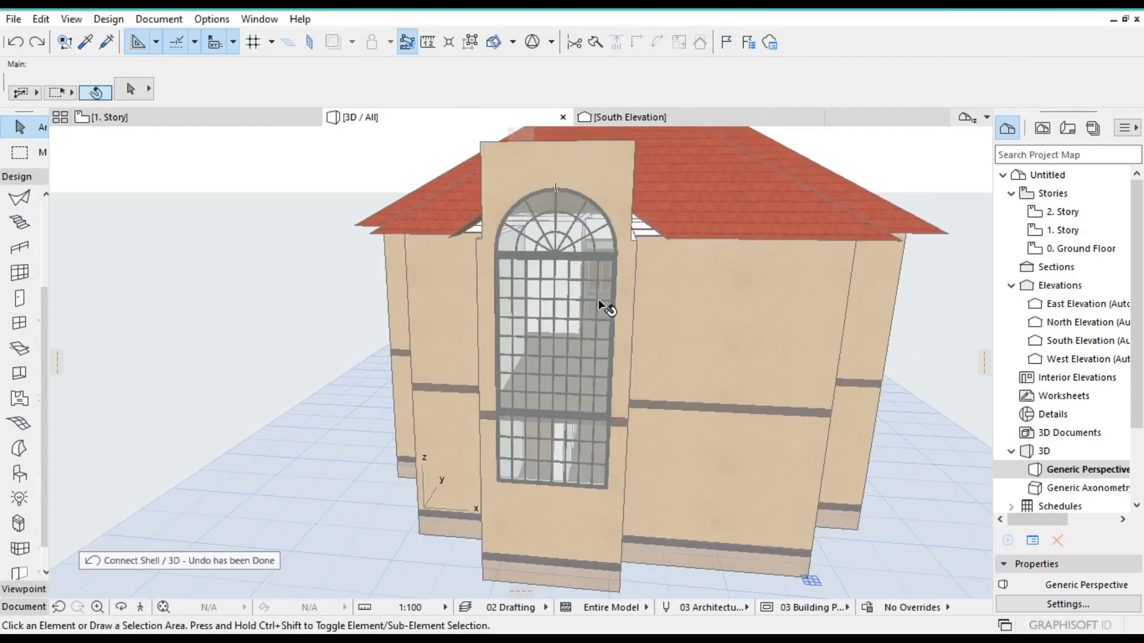
# In the first story plan, offset the gable roof's front edge outward by 450
pyautogui.click(169, 117)
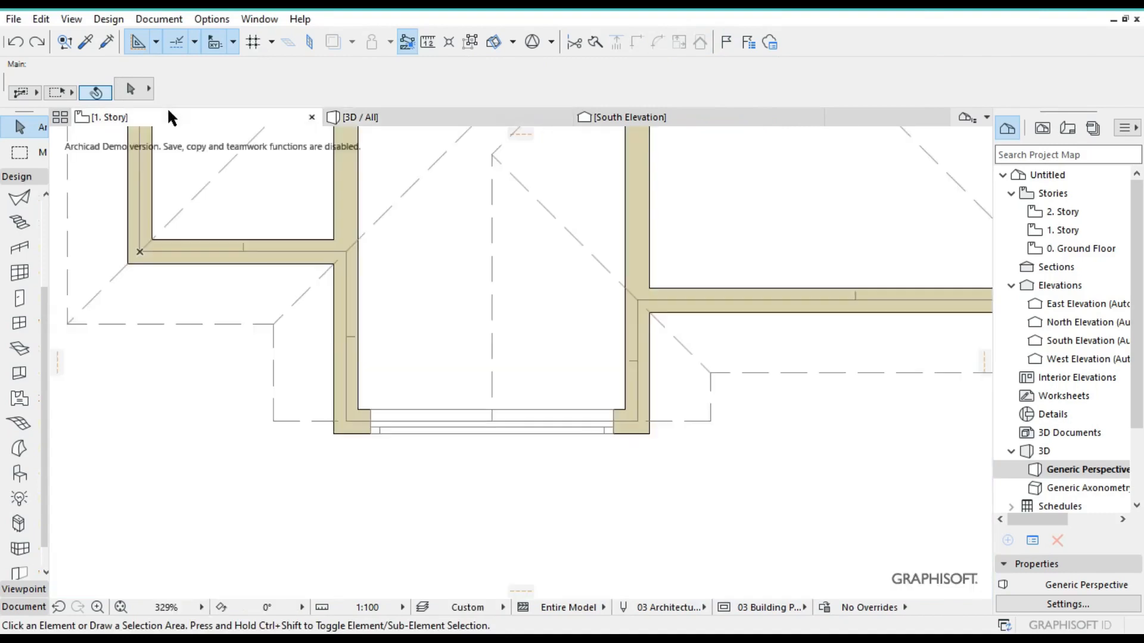
pyautogui.click(672, 421)
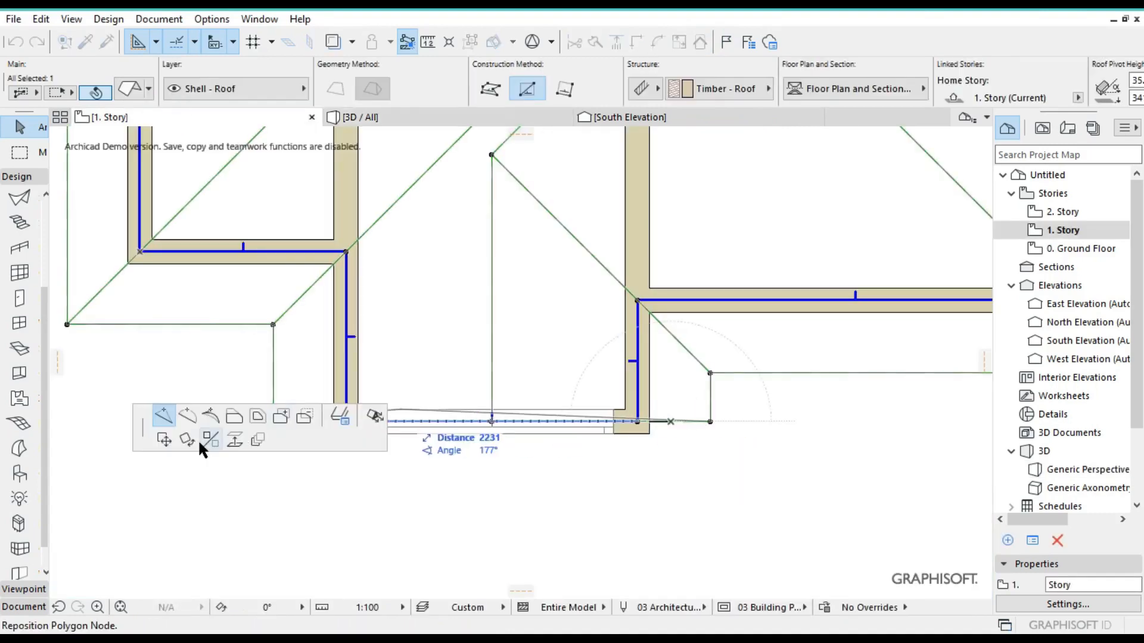
pyautogui.click(239, 411)
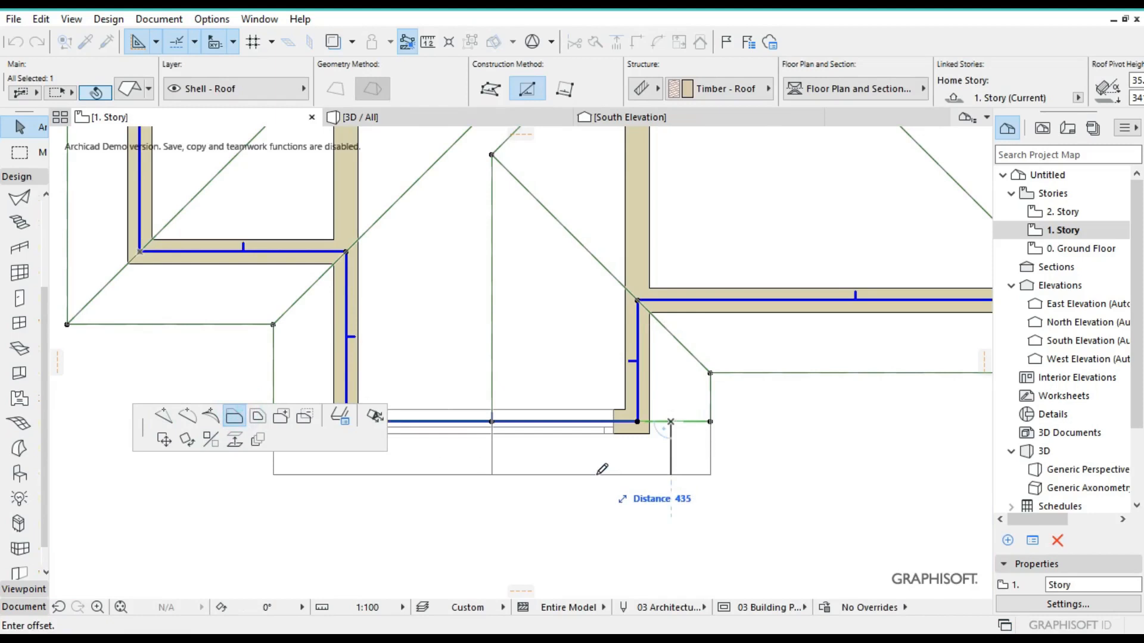
pyautogui.write('450')
pyautogui.press('Return')
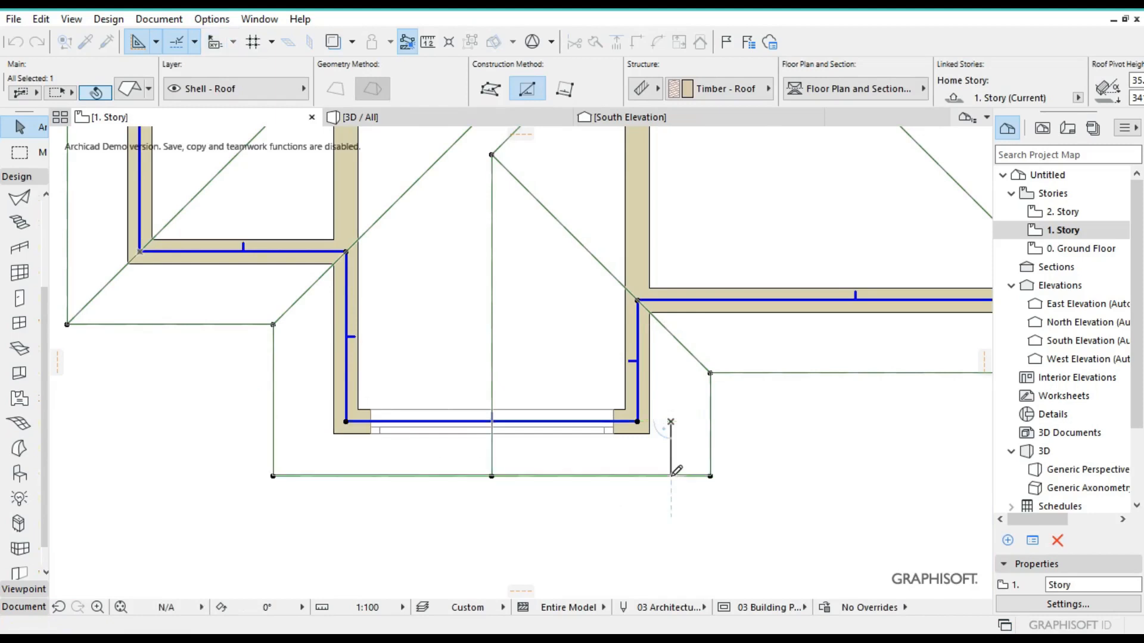
pyautogui.click(704, 526)
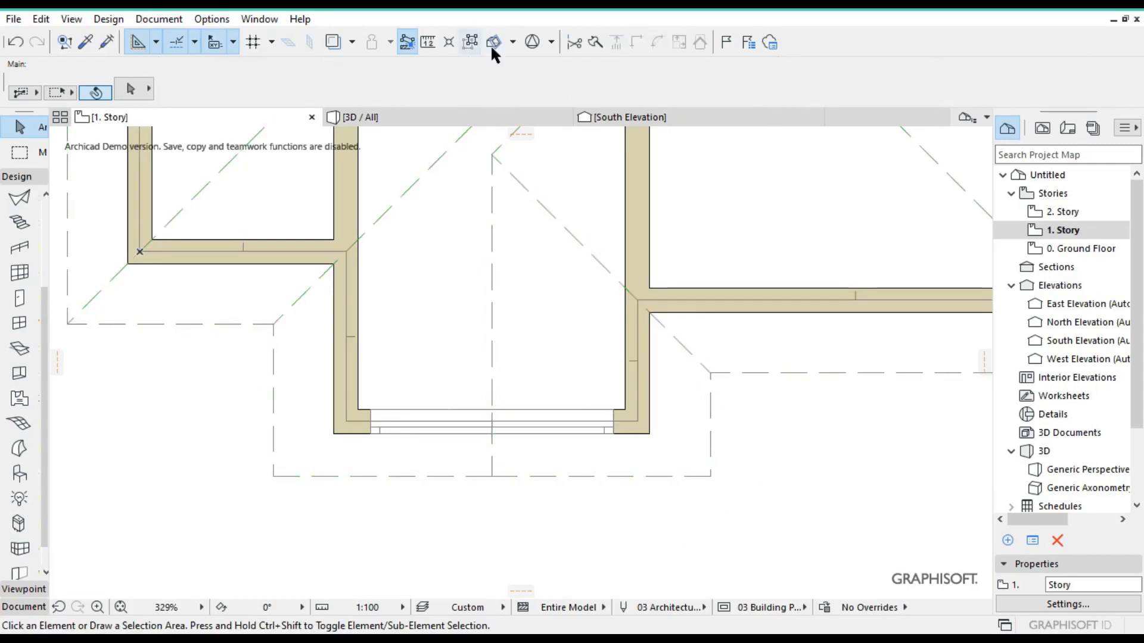
# Trim the raised front wall around the arch top window in 3D with the roof from the current selection
pyautogui.click(378, 116)
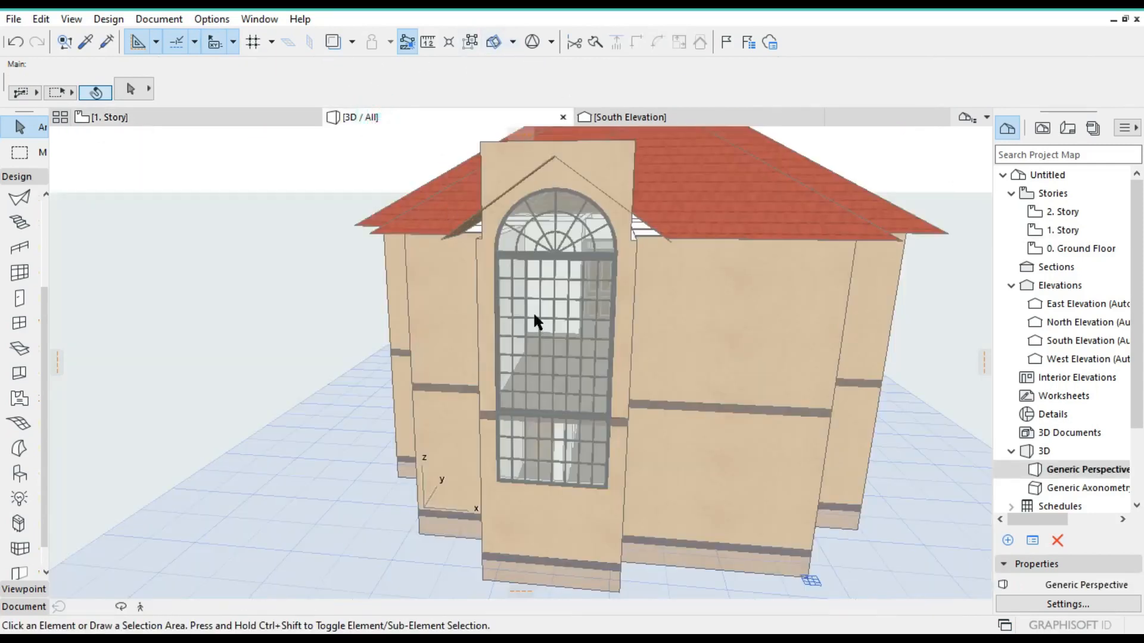
pyautogui.click(610, 171)
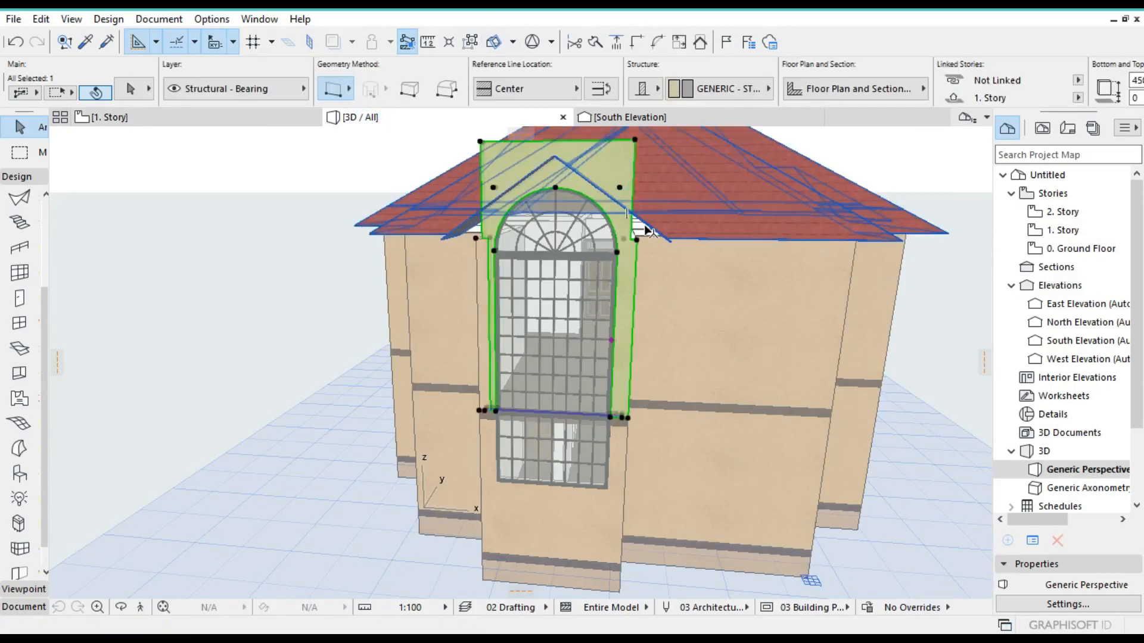
pyautogui.keyDown('shift'); pyautogui.click(650, 231); pyautogui.keyUp('shift')
pyautogui.click(700, 43)
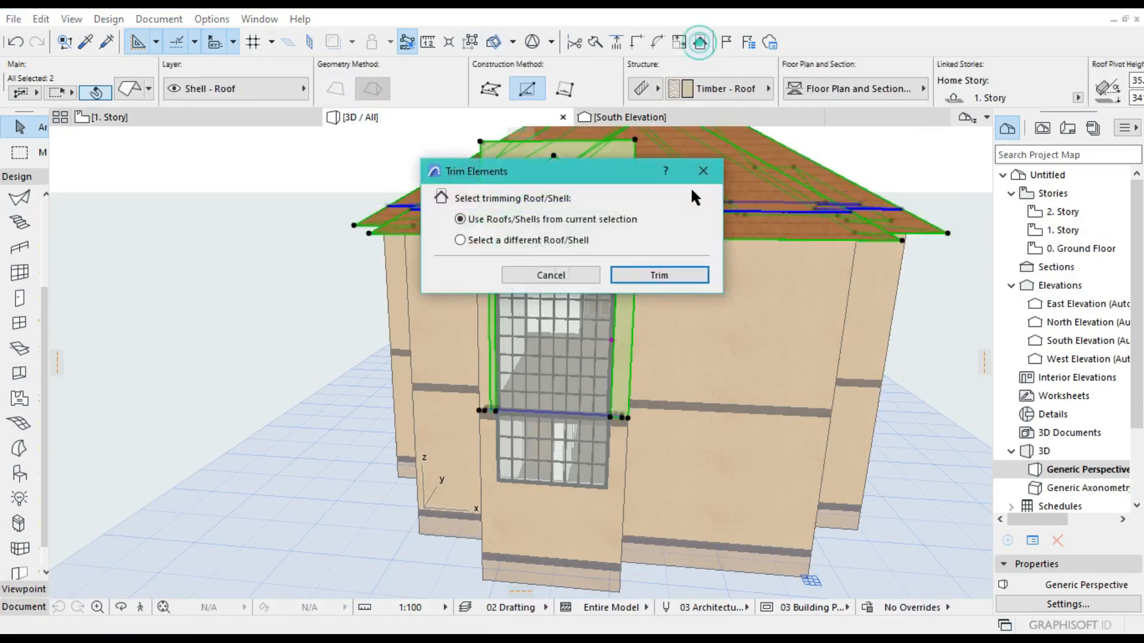
pyautogui.click(694, 277)
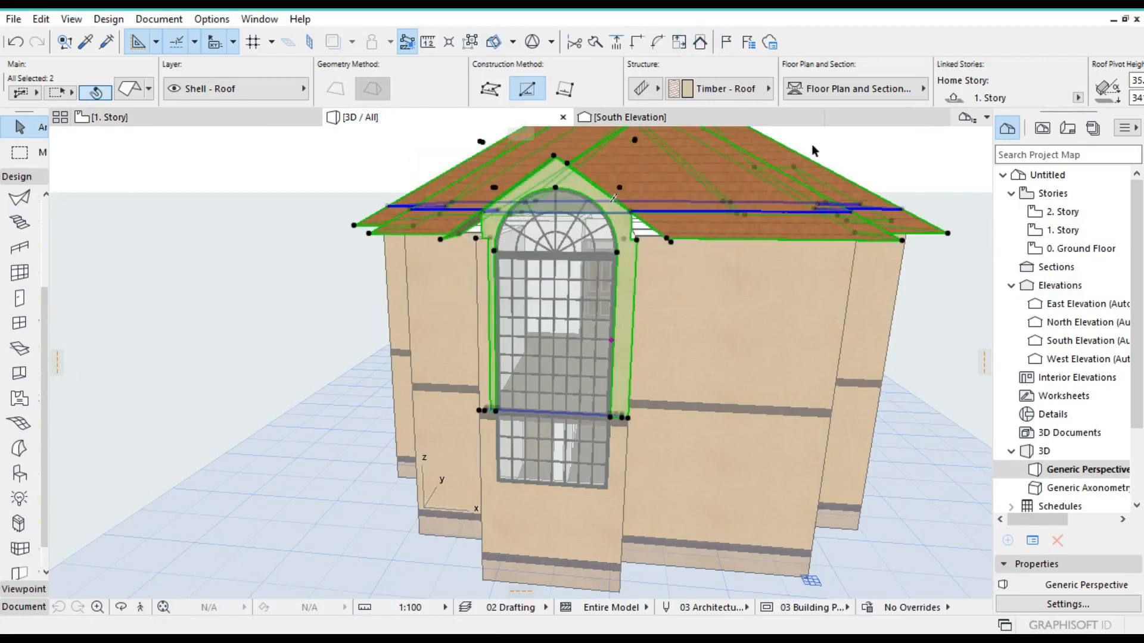
pyautogui.click(857, 132)
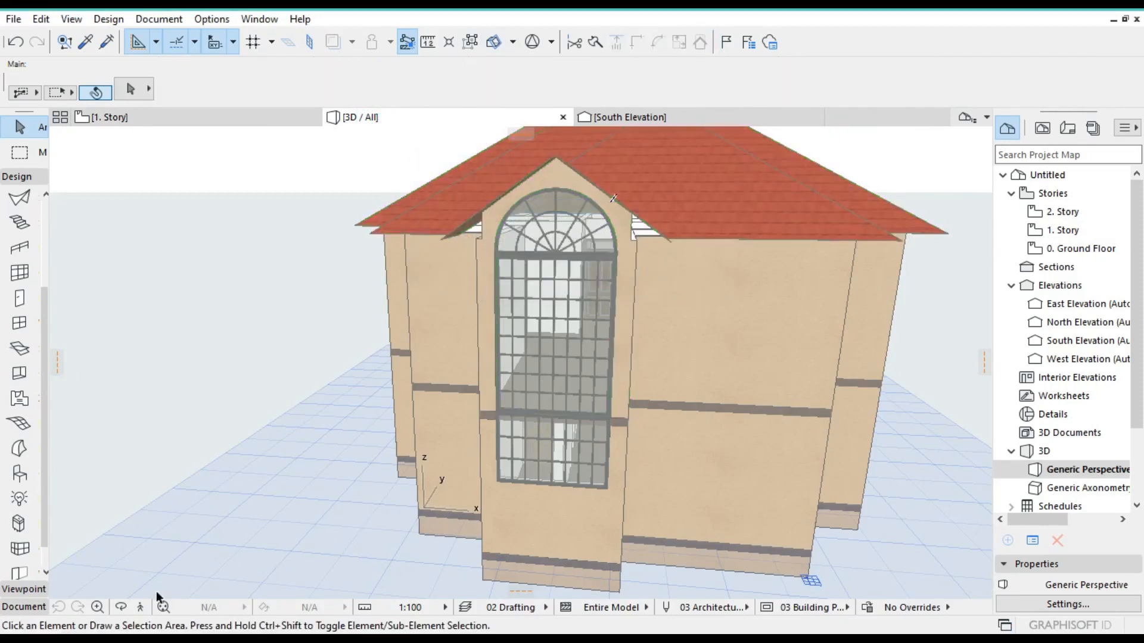
# Return to the first story plan and hide the Shell - Roof layer
pyautogui.click(119, 605)
pyautogui.moveTo(245, 383); pyautogui.dragTo(515, 276)
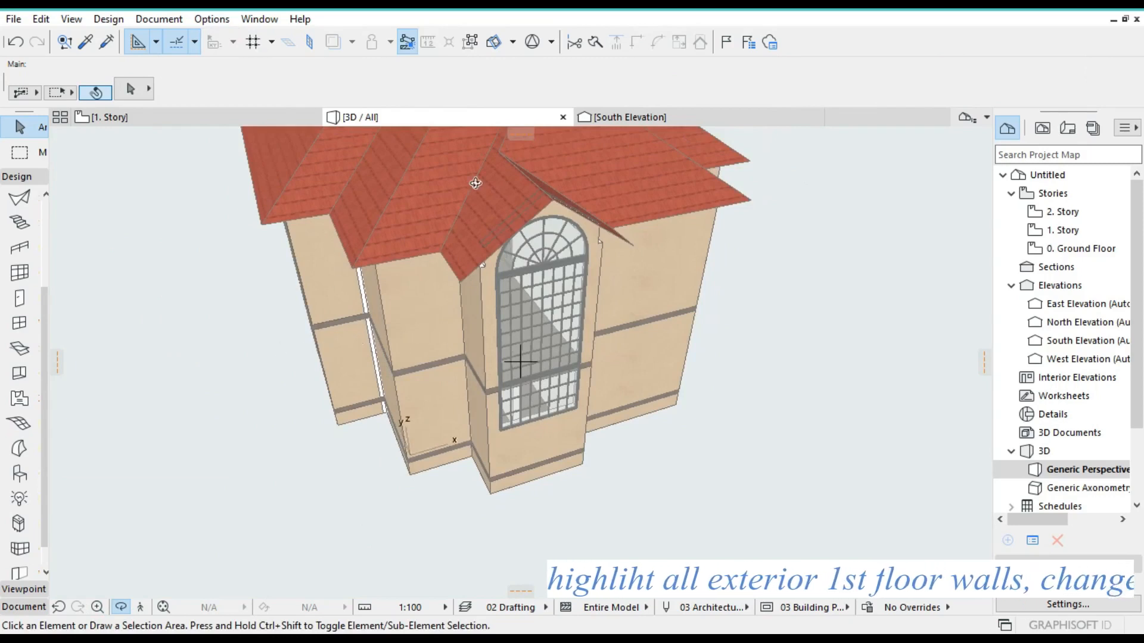
pyautogui.click(185, 119)
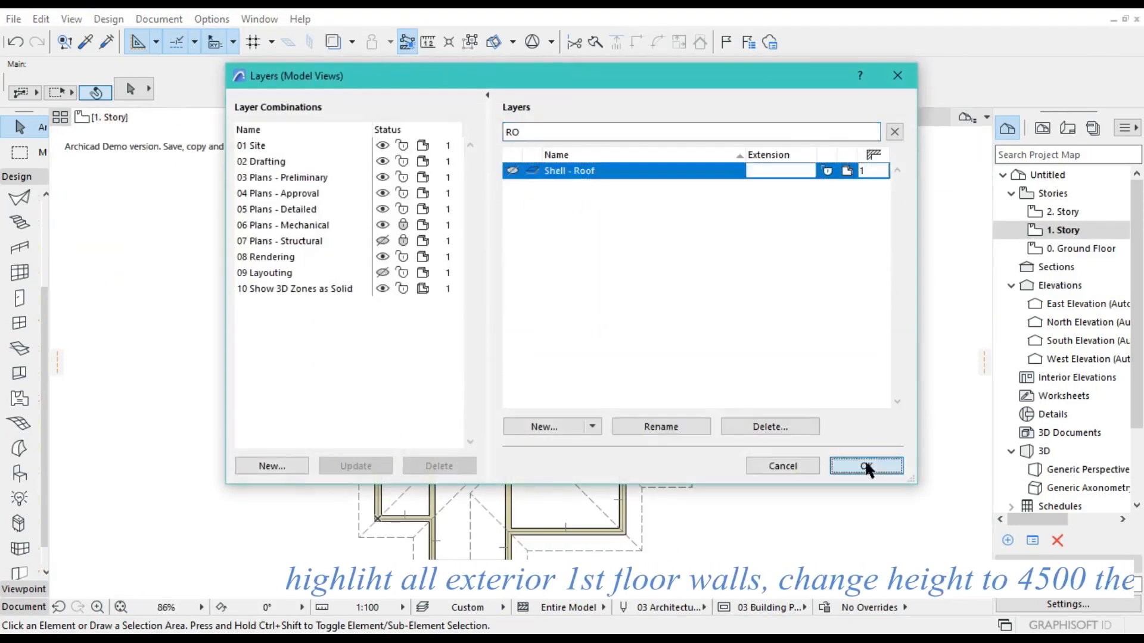
pyautogui.click(866, 467)
# Select the remaining exterior walls of the first story and set their height to 4500
pyautogui.keyDown('shift'); pyautogui.click(708, 263); pyautogui.keyUp('shift')
pyautogui.keyDown('shift'); pyautogui.click(693, 304); pyautogui.keyUp('shift')
pyautogui.keyDown('shift'); pyautogui.click(668, 210); pyautogui.keyUp('shift')
pyautogui.keyDown('shift'); pyautogui.click(617, 183); pyautogui.keyUp('shift')
pyautogui.keyDown('shift'); pyautogui.click(524, 167); pyautogui.keyUp('shift')
pyautogui.keyDown('shift'); pyautogui.click(410, 203); pyautogui.keyUp('shift')
pyautogui.keyDown('shift'); pyautogui.click(376, 249); pyautogui.keyUp('shift')
pyautogui.keyDown('shift'); pyautogui.click(404, 520); pyautogui.keyUp('shift')
pyautogui.keyDown('shift'); pyautogui.click(432, 540); pyautogui.keyUp('shift')
pyautogui.keyDown('shift'); pyautogui.click(470, 560); pyautogui.keyUp('shift')
pyautogui.keyDown('shift'); pyautogui.click(508, 545); pyautogui.keyUp('shift')
pyautogui.keyDown('shift'); pyautogui.click(567, 532); pyautogui.keyUp('shift')
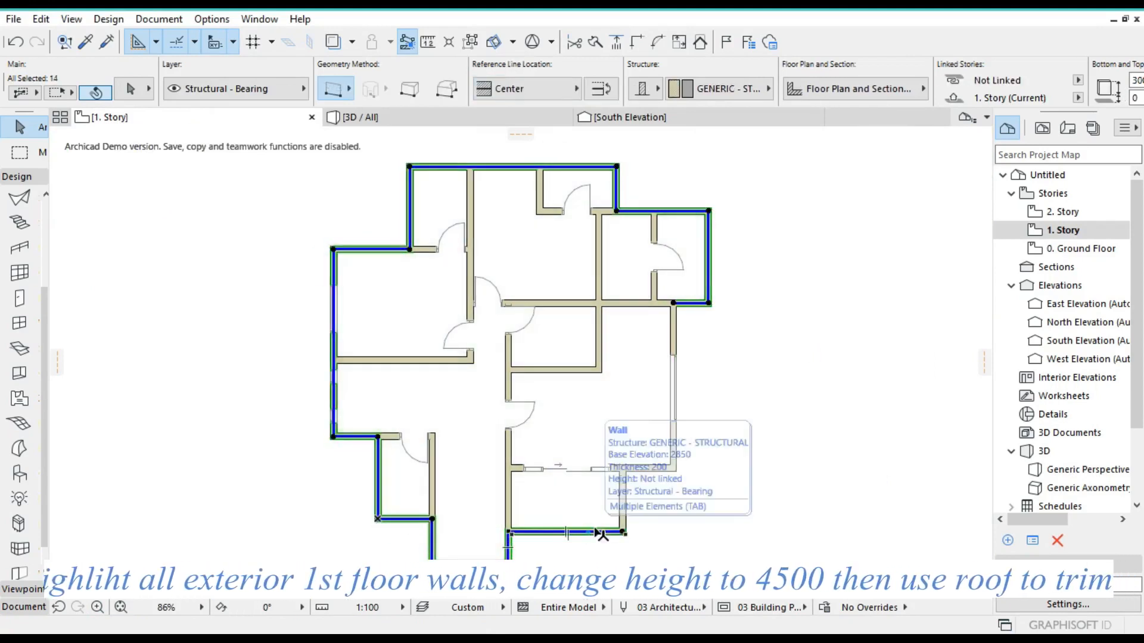
pyautogui.keyDown('shift'); pyautogui.click(622, 507); pyautogui.keyUp('shift')
pyautogui.keyDown('shift'); pyautogui.click(648, 469); pyautogui.keyUp('shift')
pyautogui.keyDown('shift'); pyautogui.click(674, 452); pyautogui.keyUp('shift')
pyautogui.hotkey('ctrl', 't')
pyautogui.press('Return')
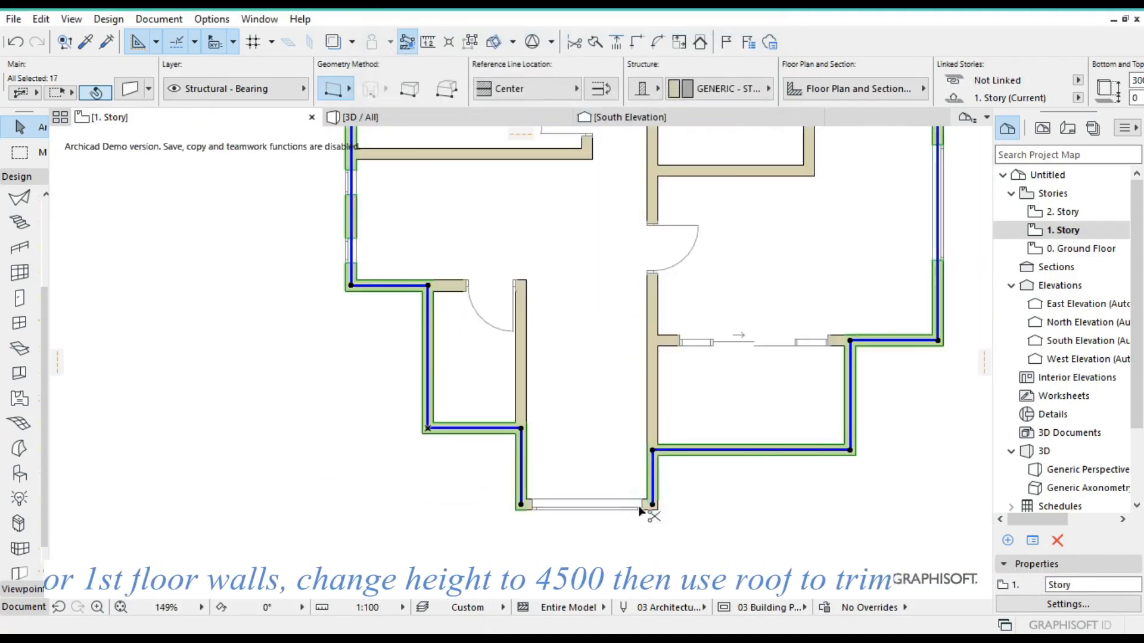
pyautogui.hotkey('ctrl', 't')
pyautogui.press('Return')
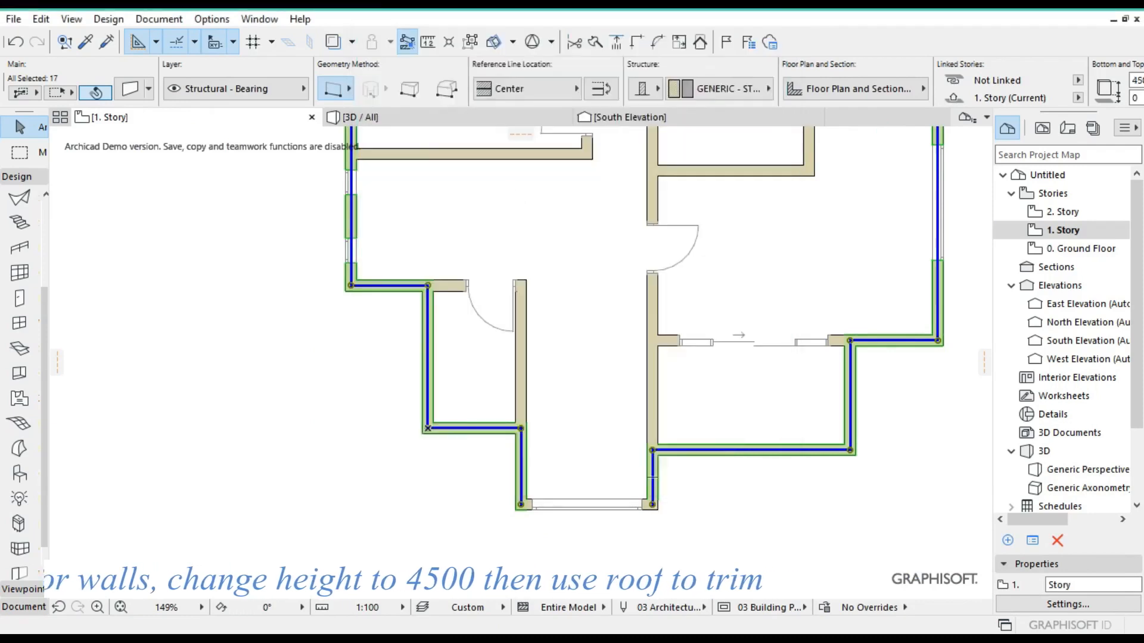
# Trim the raised exterior walls with the roof in 3D and check the result around the house
pyautogui.press('F3')
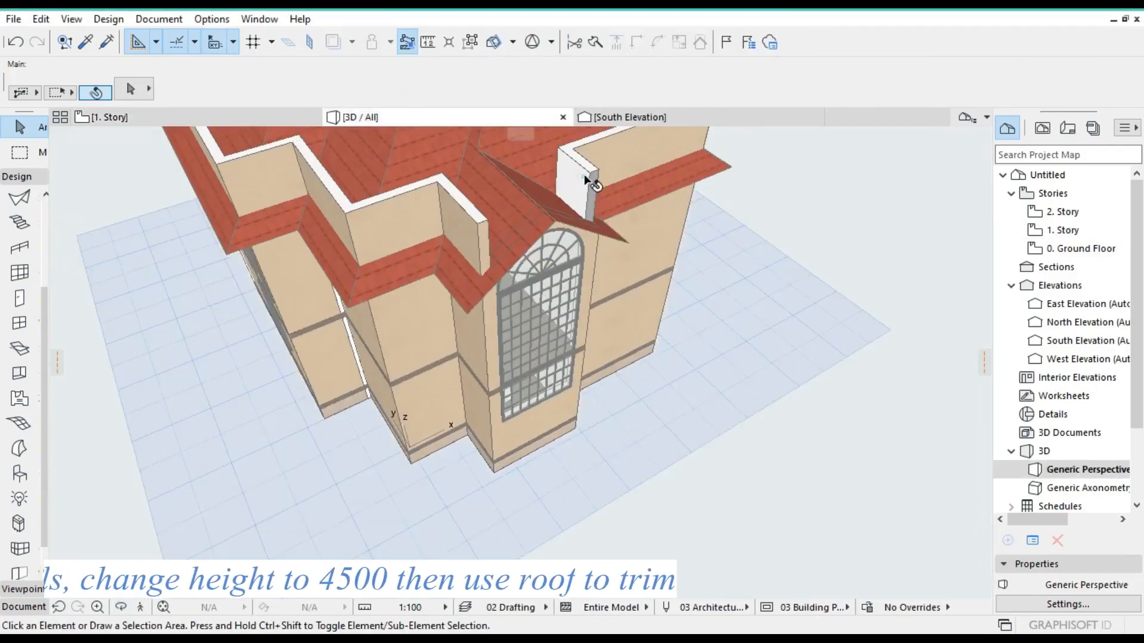
pyautogui.click(586, 180)
pyautogui.keyDown('shift'); pyautogui.click(631, 193); pyautogui.keyUp('shift')
pyautogui.click(701, 43)
pyautogui.press('Escape')
pyautogui.click(122, 607)
pyautogui.moveTo(536, 429); pyautogui.dragTo(416, 434)
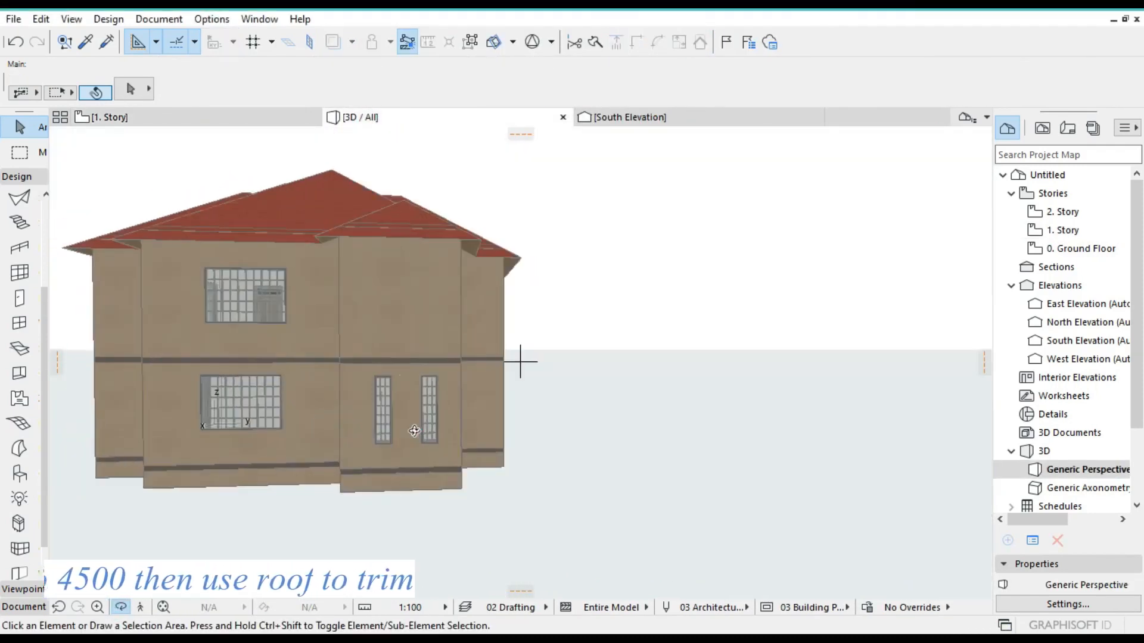
# Choose Window 26 from Basic Windows 26 as the default window and set its size to 600 by 600
pyautogui.press('F2')
pyautogui.click(121, 607)
pyautogui.click(20, 323)
pyautogui.click(130, 89)
pyautogui.click(310, 143)
pyautogui.scroll(-5, 424, 369)
pyautogui.click(415, 358)
pyautogui.doubleClick(610, 148)
pyautogui.write('600600')
pyautogui.click(602, 341)
# Set the default window's sash type to H-V Grid with 2 vertical panes
pyautogui.click(563, 168)
pyautogui.doubleClick(793, 287)
pyautogui.click(563, 169)
pyautogui.click(673, 257)
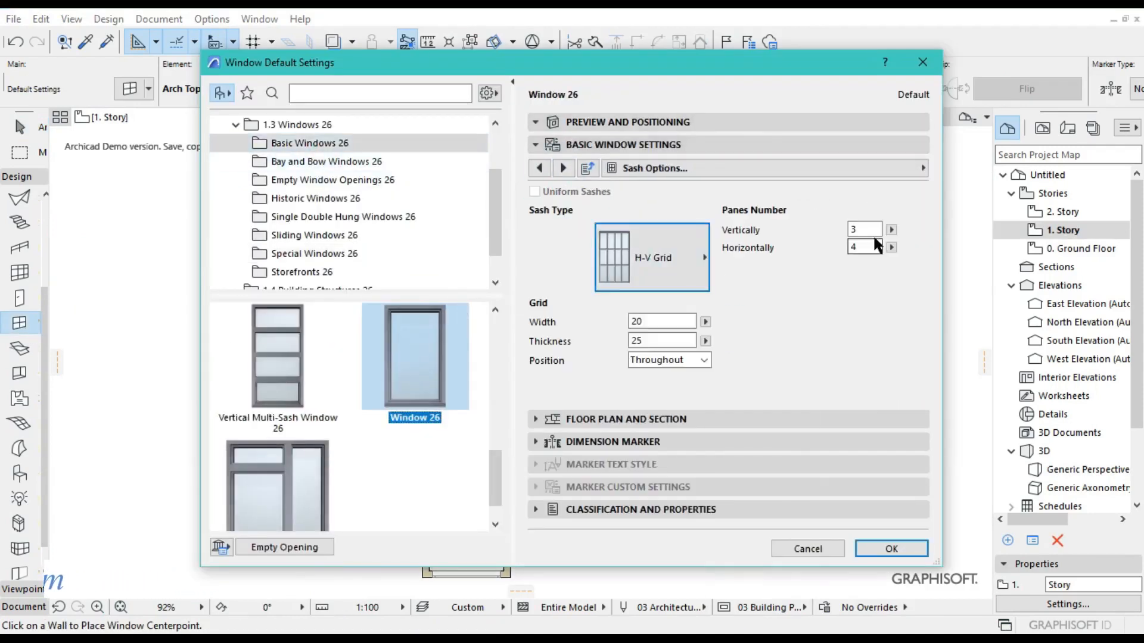
pyautogui.doubleClick(868, 230)
pyautogui.write('2')
pyautogui.click(563, 169)
# Assign Metal - Steel to the default window's frame, sash and grid surfaces and accept the settings
pyautogui.click(534, 208)
pyautogui.click(723, 212)
pyautogui.click(814, 270)
pyautogui.click(907, 292)
pyautogui.click(214, 471)
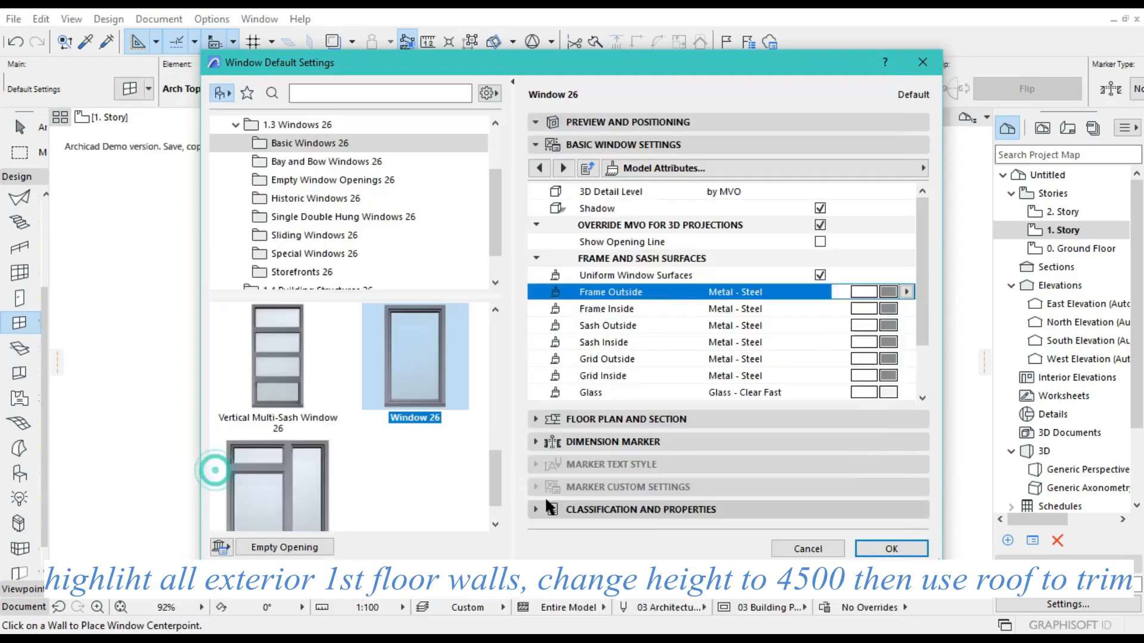
pyautogui.click(883, 544)
# Place 600 by 600 windows in the first story's northeast bathroom east wall and the small northern room's north wall
pyautogui.scroll(2, 736, 265)
pyautogui.click(717, 249)
pyautogui.click(746, 254)
pyautogui.scroll(-3, 748, 280)
pyautogui.scroll(-10, 929, 90)
pyautogui.scroll(3, 638, 164)
pyautogui.click(604, 194)
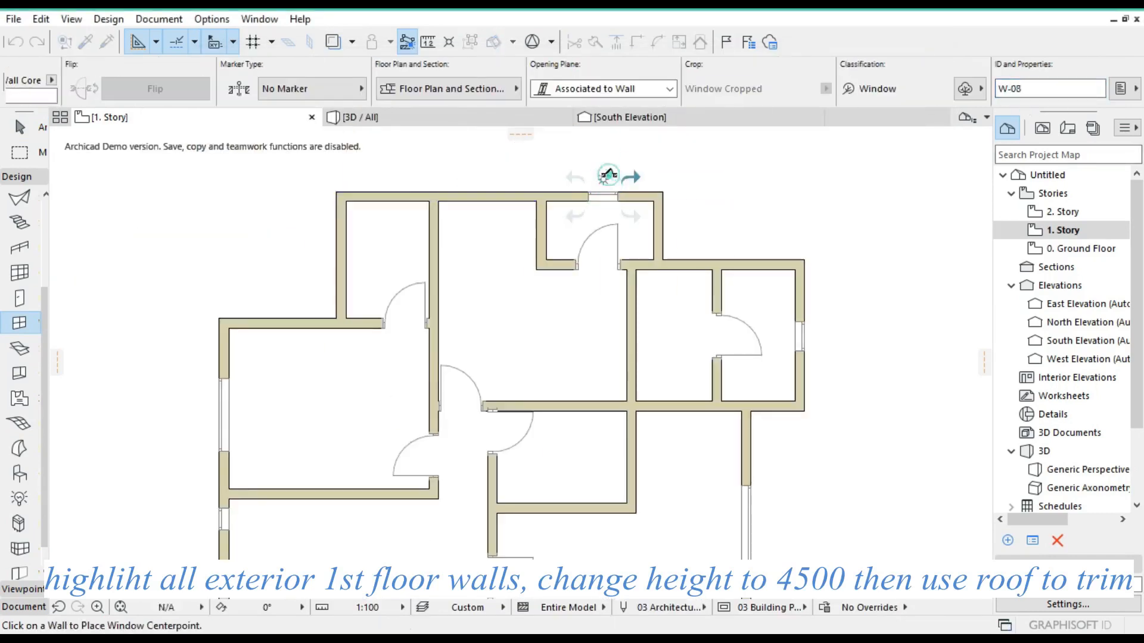
pyautogui.click(607, 177)
# Set the window ID to W-07 and place one in the north wall of the first story's northwest room
pyautogui.click(1020, 89)
pyautogui.write('7')
pyautogui.click(466, 206)
pyautogui.click(466, 193)
pyautogui.scroll(-2, 439, 289)
pyautogui.scroll(-1, 632, 277)
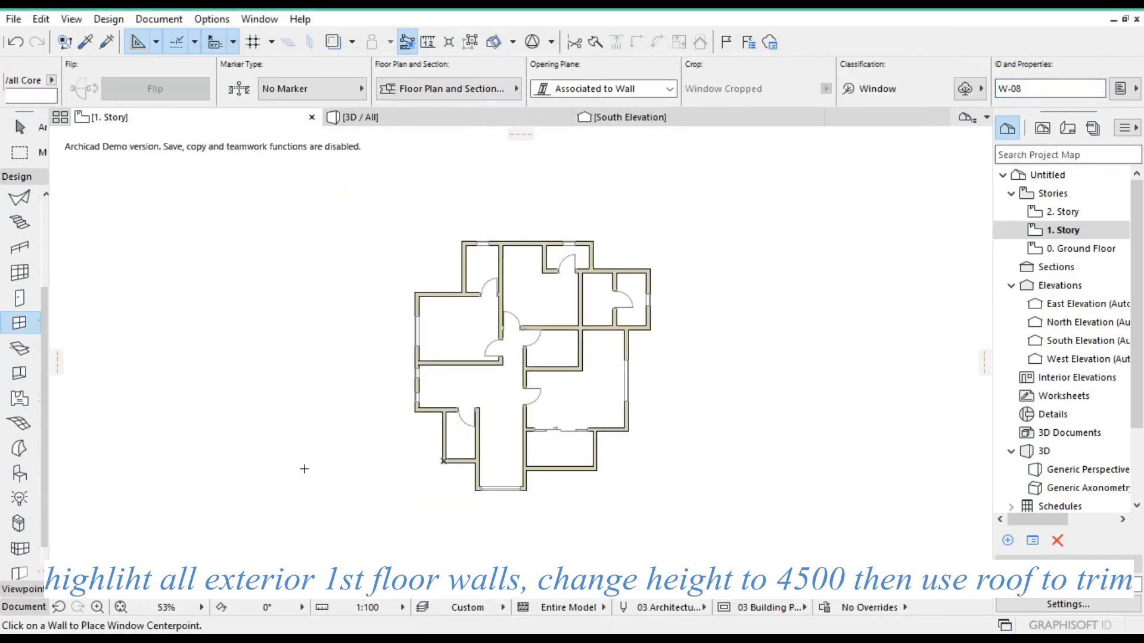
# On the ground floor, place a 600 by 600 window with ID W-07 in the small southwest room's south wall
pyautogui.doubleClick(1081, 248)
pyautogui.click(1021, 89)
pyautogui.press('BackSpace')
pyautogui.write('7')
pyautogui.scroll(3, 349, 253)
pyautogui.click(367, 222)
pyautogui.click(373, 206)
pyautogui.click(1021, 89)
pyautogui.write('7')
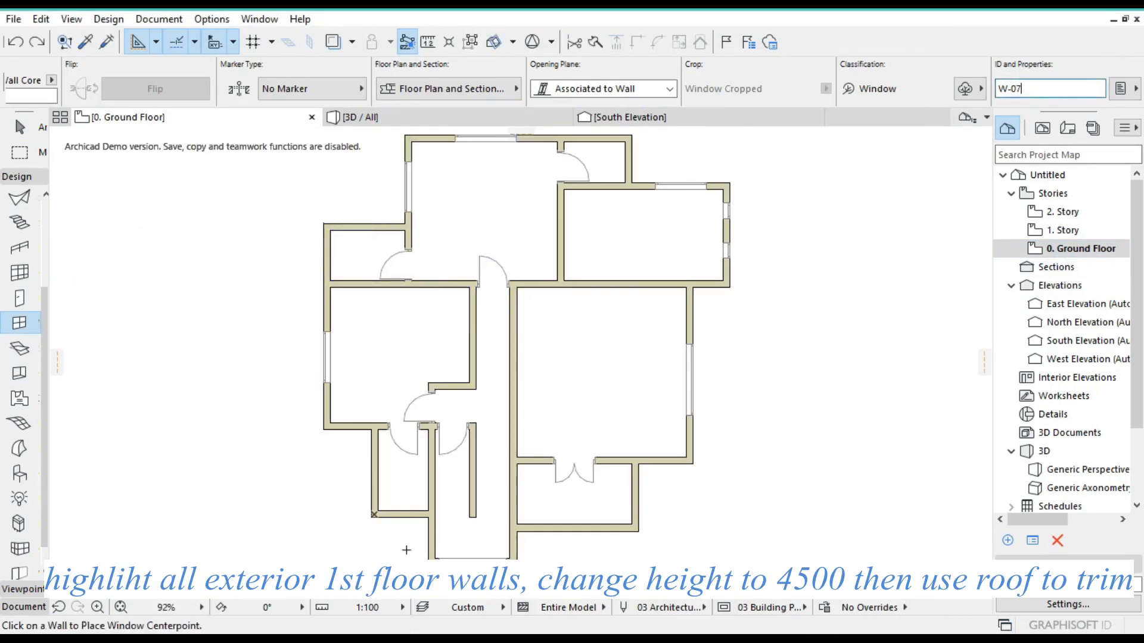
pyautogui.scroll(4, 406, 526)
pyautogui.click(402, 510)
pyautogui.click(401, 522)
pyautogui.scroll(4, 471, 539)
pyautogui.scroll(-5, 495, 411)
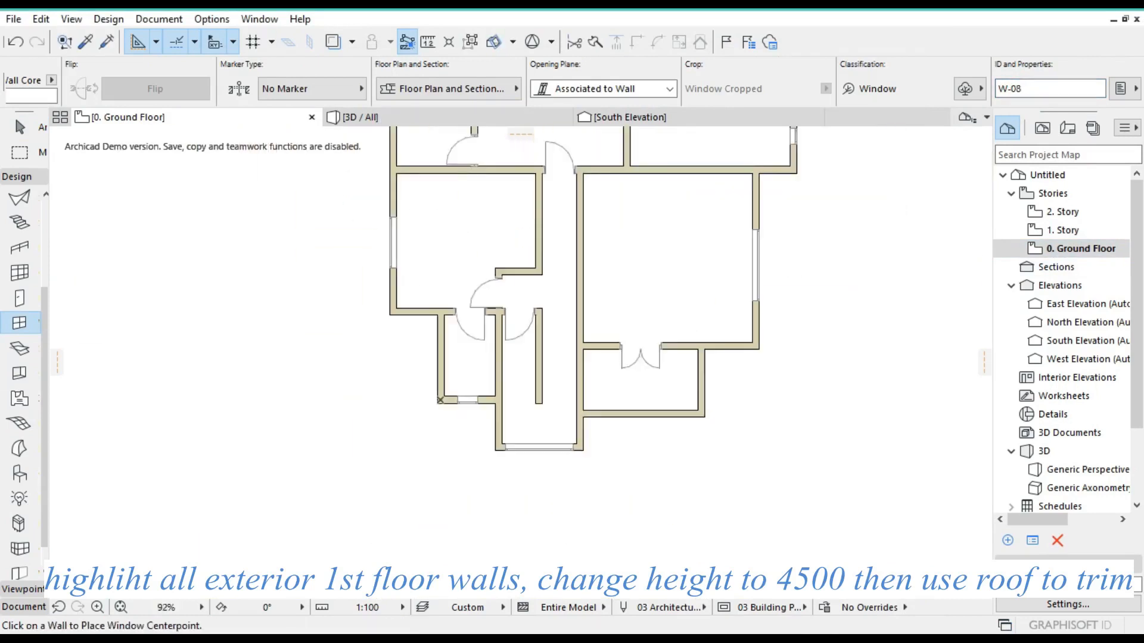
# Place a 900 by 1200 window with a 1200 sill height in the west wall of the ground floor's small west room
pyautogui.middleClick(539, 411)
pyautogui.middleClick(539, 411)
pyautogui.scroll(10, 239, 87)
pyautogui.doubleClick(236, 79)
pyautogui.press('BackSpace')
pyautogui.write('900')
pyautogui.doubleClick(236, 97)
pyautogui.write('1200')
pyautogui.doubleClick(388, 97)
pyautogui.write('1200')
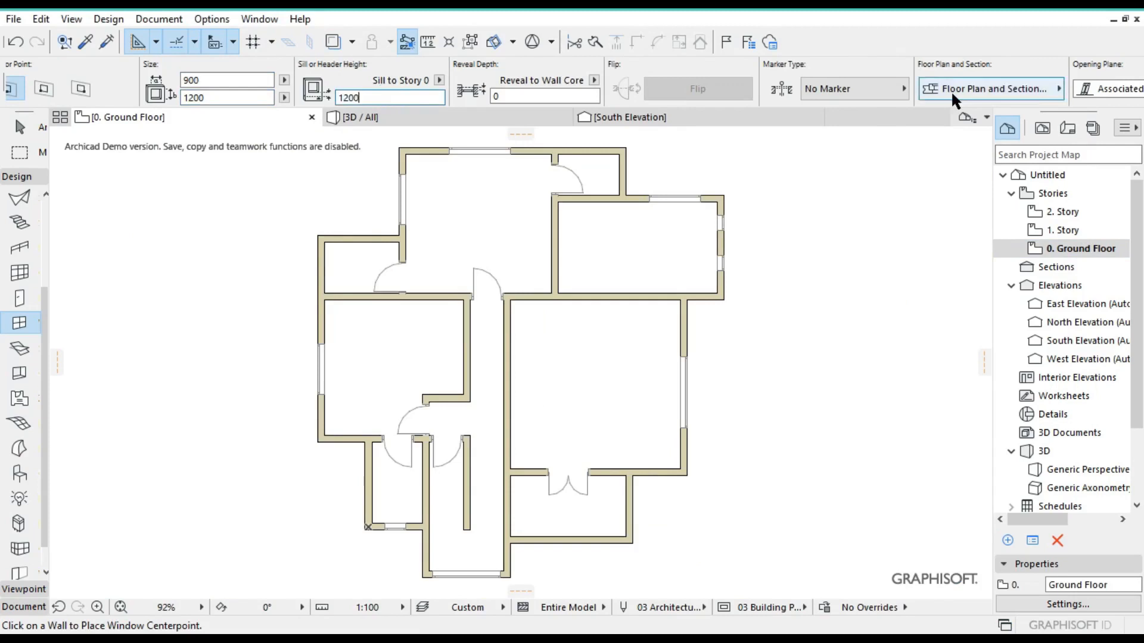
pyautogui.scroll(-10, 953, 96)
pyautogui.click(321, 267)
pyautogui.scroll(-2, 409, 280)
# On the first story, set the window size to 1200 by 1500 and place it in the middle bedroom's north wall
pyautogui.click(494, 119)
pyautogui.moveTo(291, 414); pyautogui.dragTo(738, 420)
pyautogui.moveTo(242, 370); pyautogui.dragTo(1009, 217)
pyautogui.click(181, 121)
pyautogui.doubleClick(1063, 230)
pyautogui.scroll(6, 467, 220)
pyautogui.scroll(10, 554, 83)
pyautogui.doubleClick(548, 79)
pyautogui.write('1200')
pyautogui.doubleClick(534, 100)
pyautogui.write('1500')
pyautogui.scroll(-10, 554, 84)
pyautogui.scroll(-4, 578, 319)
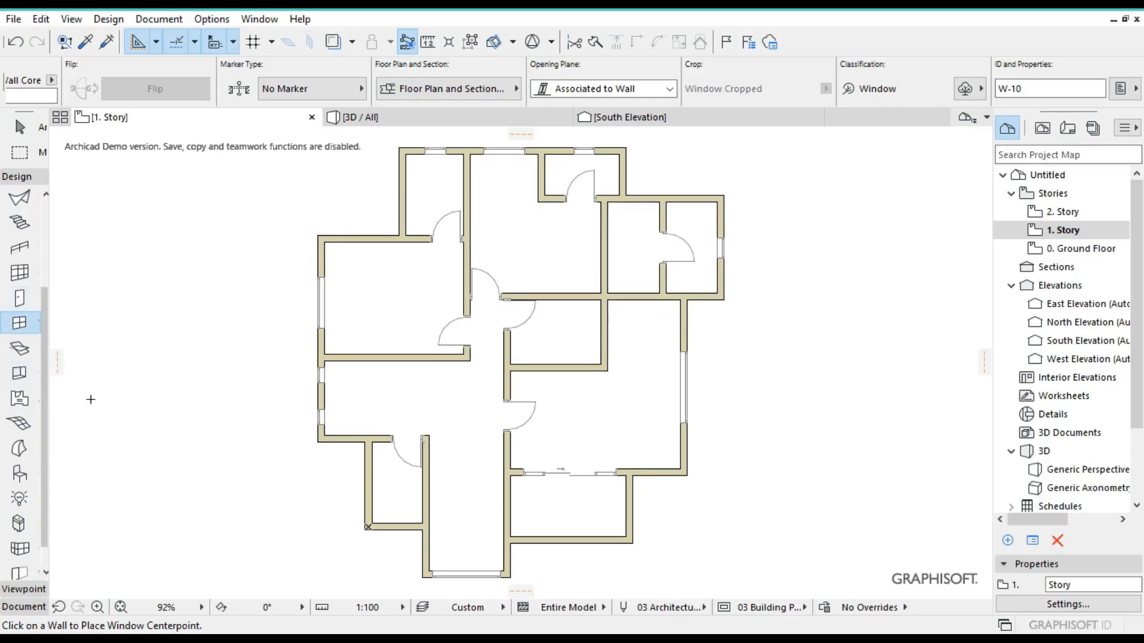
# Configure the default opening with unlinked dimensions, 3400 wide by 2550 high, at 2400 to 1. Story
pyautogui.press('Escape')
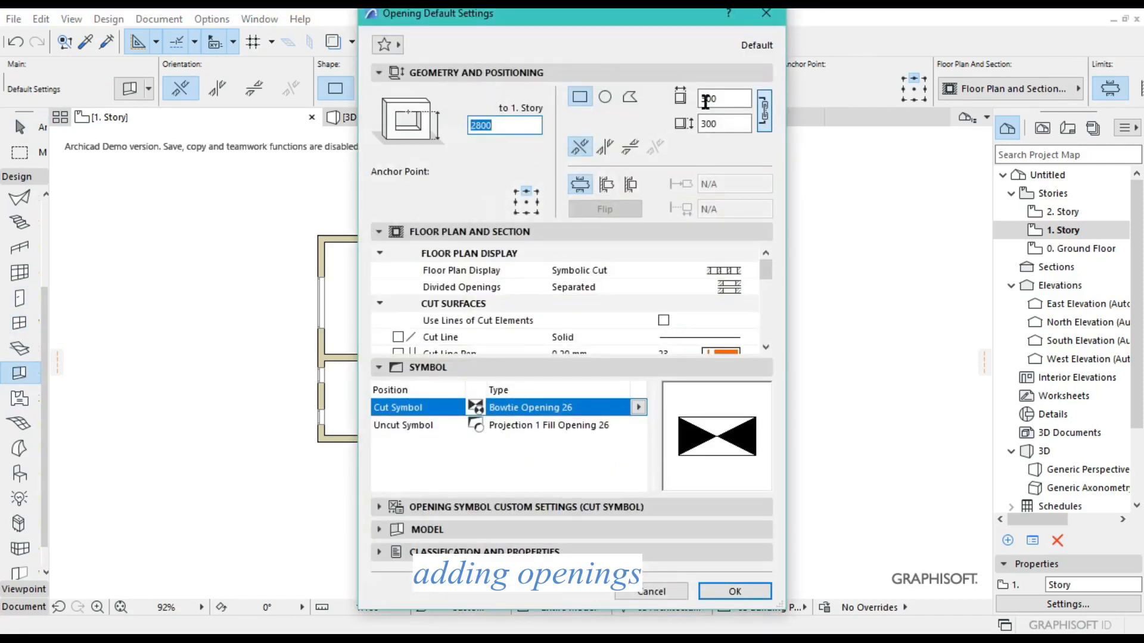
pyautogui.click(764, 116)
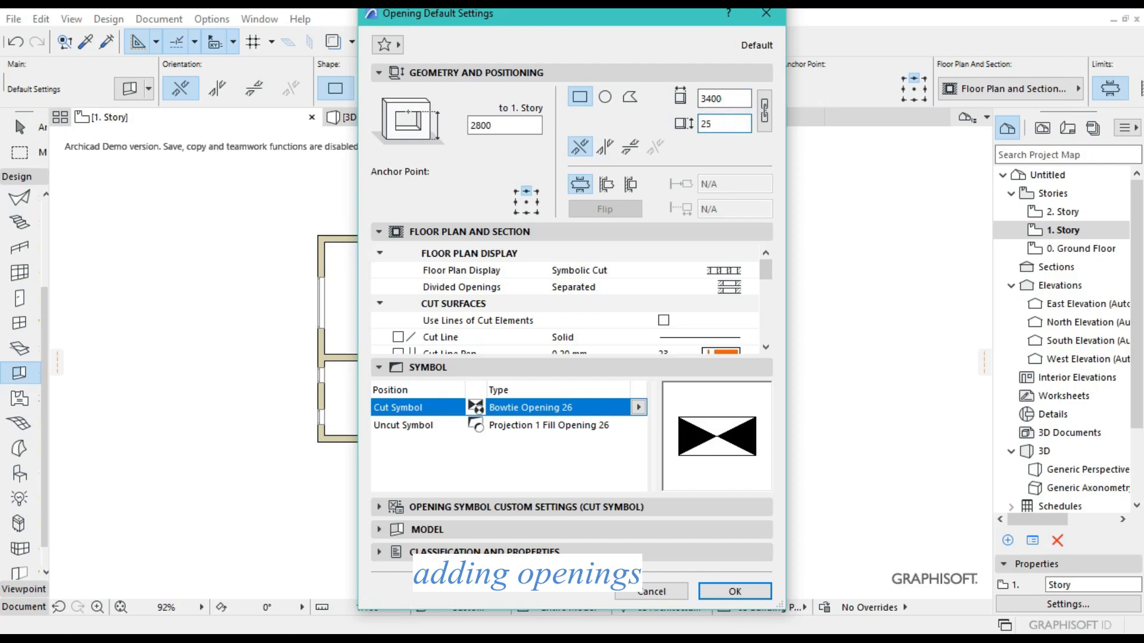
pyautogui.click(503, 128)
pyautogui.press('BackSpace')
pyautogui.click(663, 322)
pyautogui.scroll(-5, 661, 286)
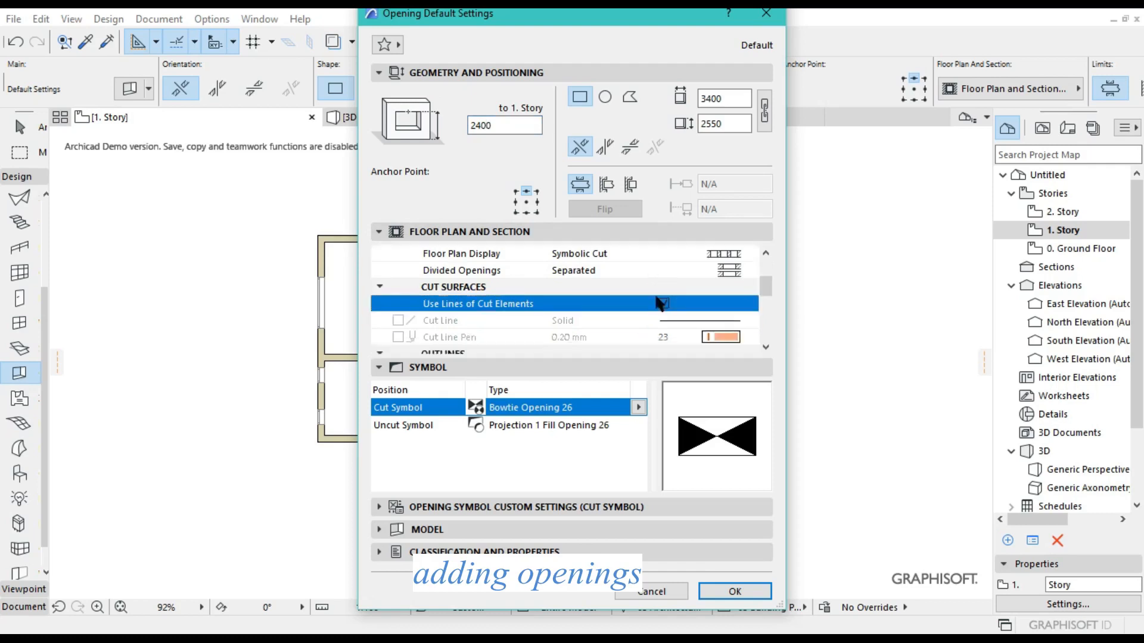
pyautogui.scroll(5, 667, 271)
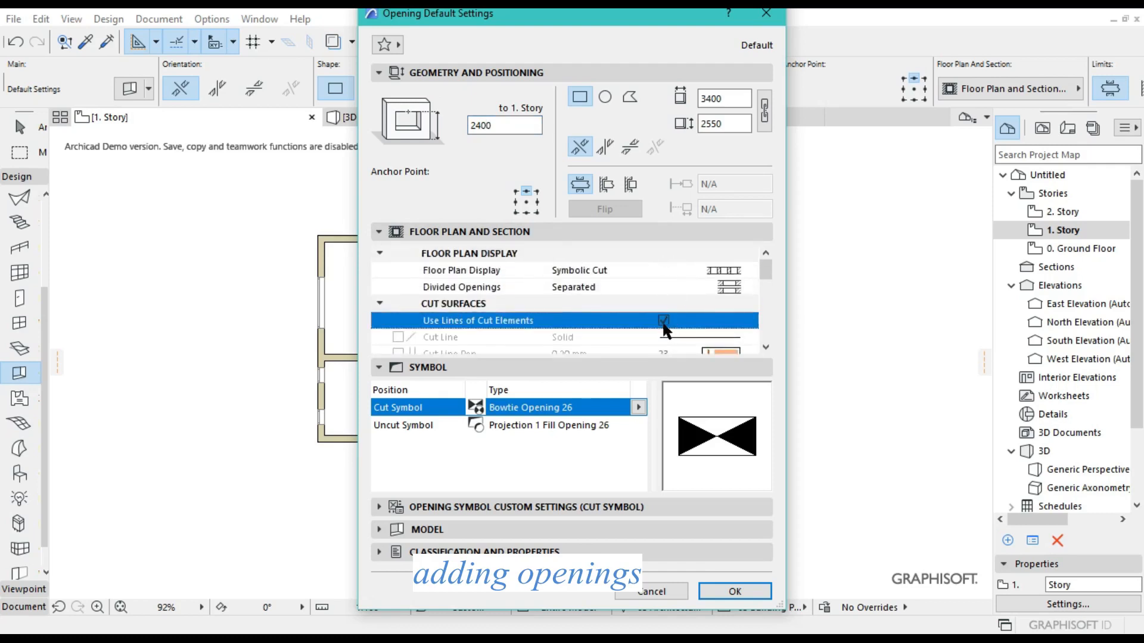
# Set the opening's cut line, uncut line and hidden/overhead line pens to 2
pyautogui.scroll(-3, 656, 317)
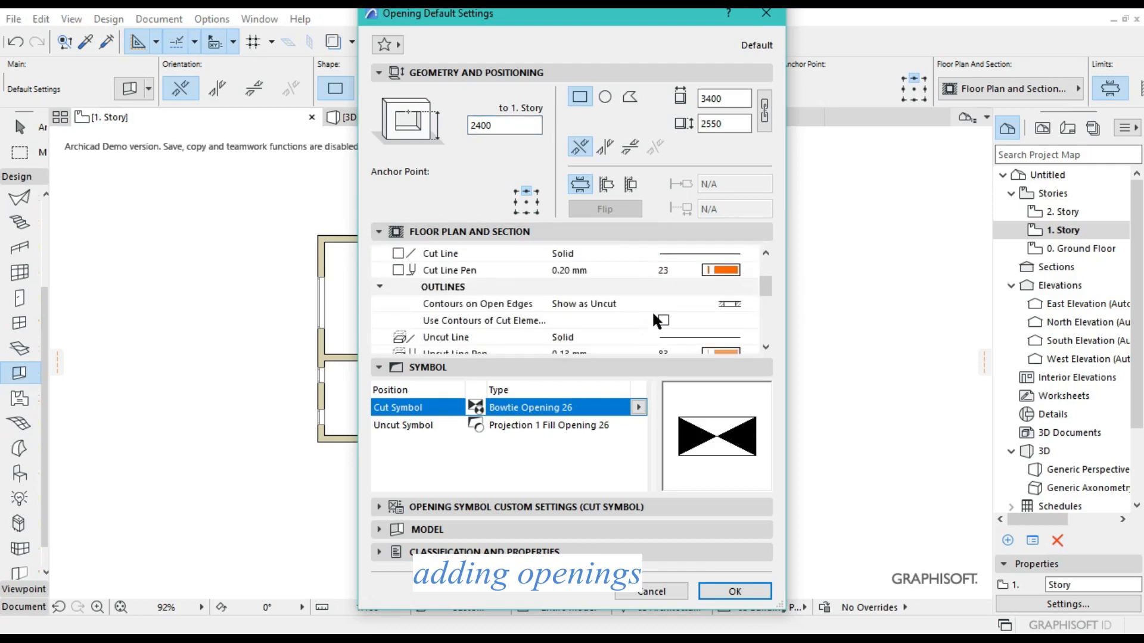
pyautogui.click(664, 271)
pyautogui.press('Return')
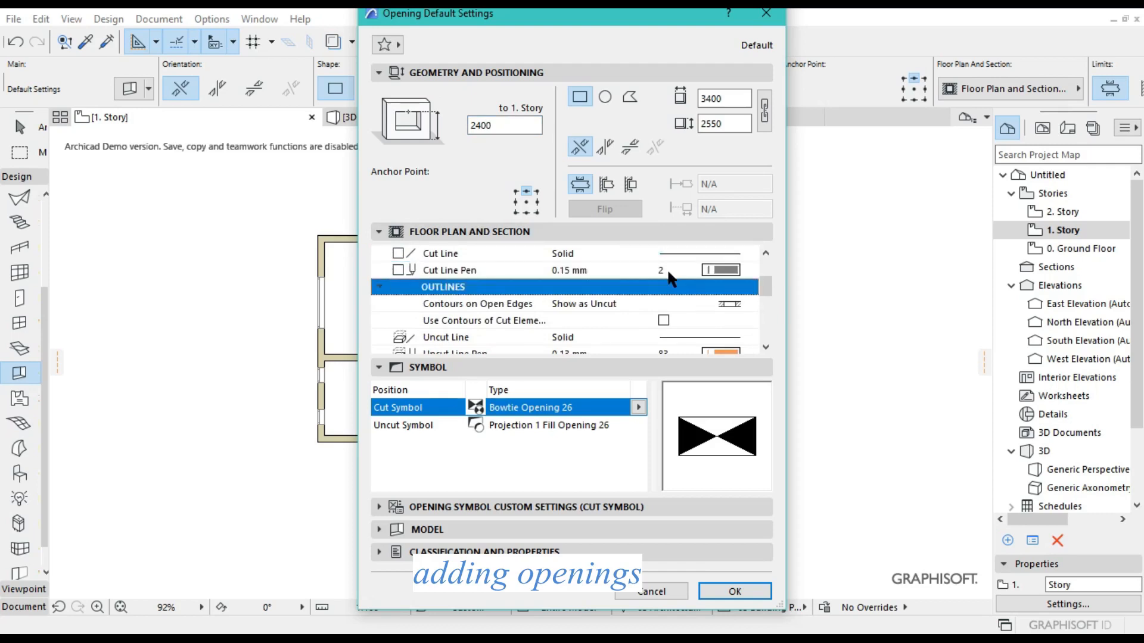
pyautogui.press('Down')
pyautogui.press('Down')
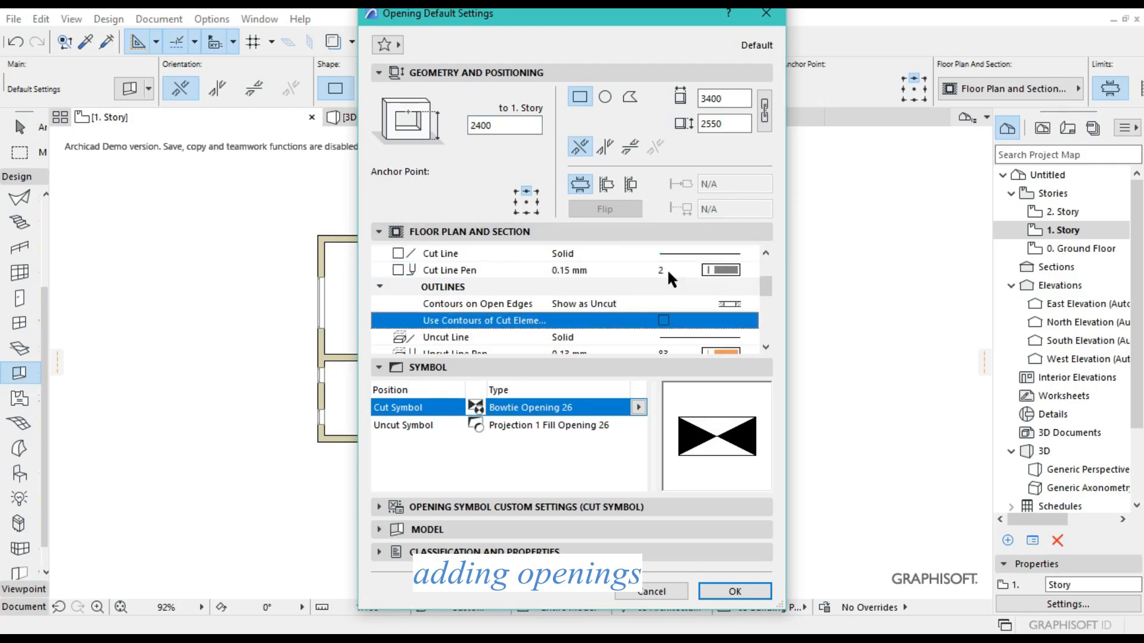
pyautogui.press('Down')
pyautogui.press('Down')
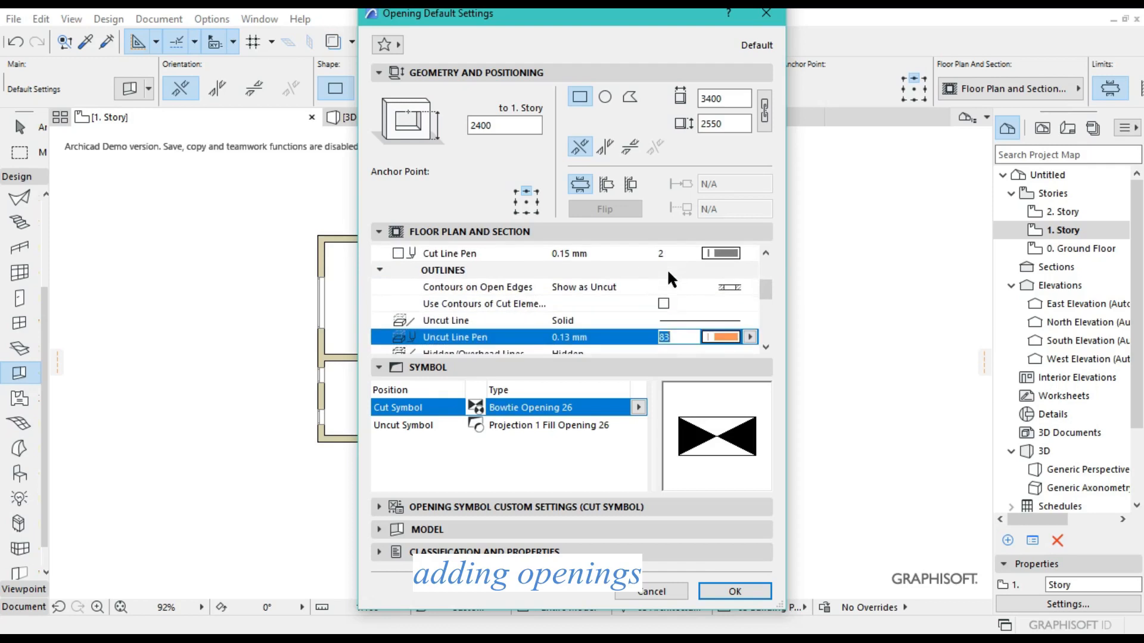
pyautogui.press('Down')
pyautogui.press('Down')
pyautogui.press('Down')
pyautogui.press('Down')
pyautogui.press('Down')
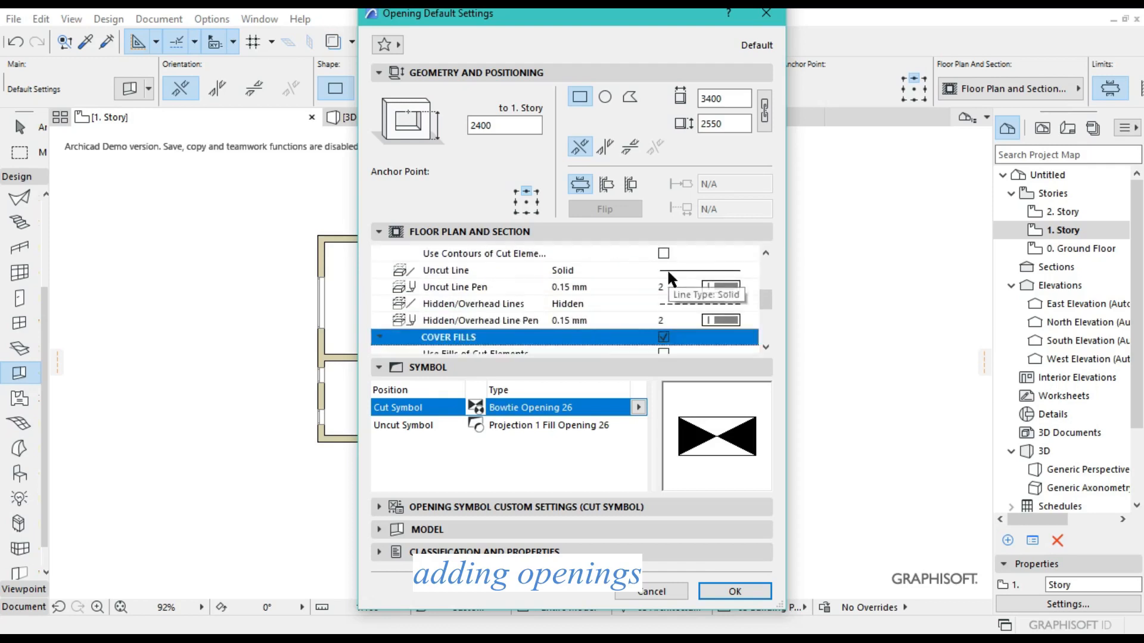
# Set the opening's cover fill foreground pen to 2
pyautogui.press('Down')
pyautogui.press('Down')
pyautogui.press('Down')
pyautogui.press('Down')
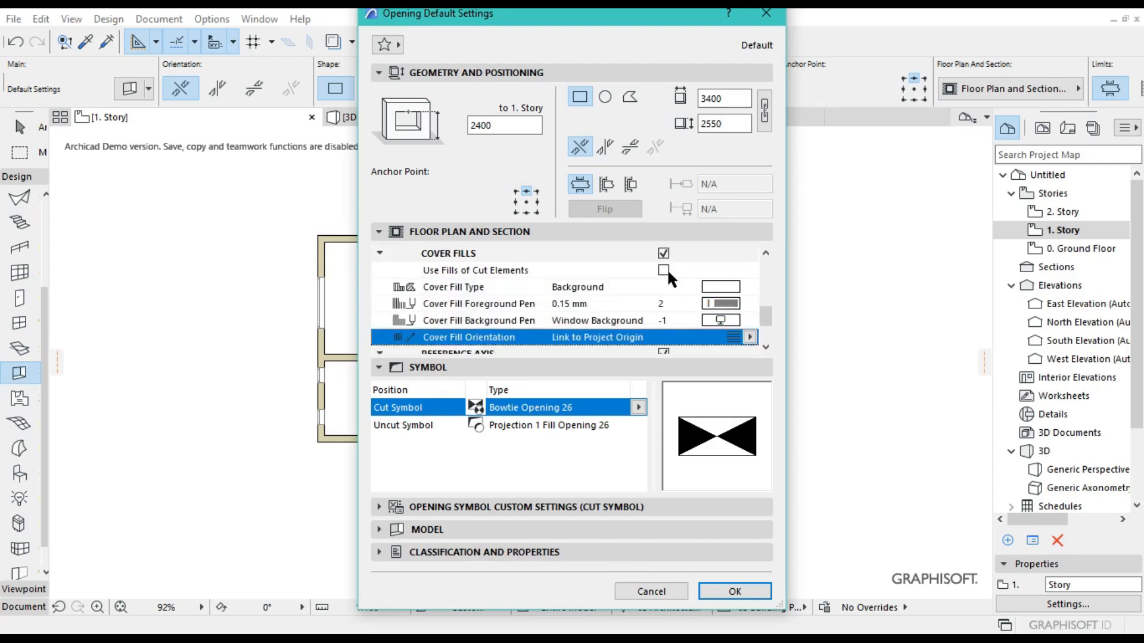
# Set the default opening's reference axis pen to 2 and accept the settings
pyautogui.press('Down')
pyautogui.press('Down')
pyautogui.write('2')
pyautogui.press('Down')
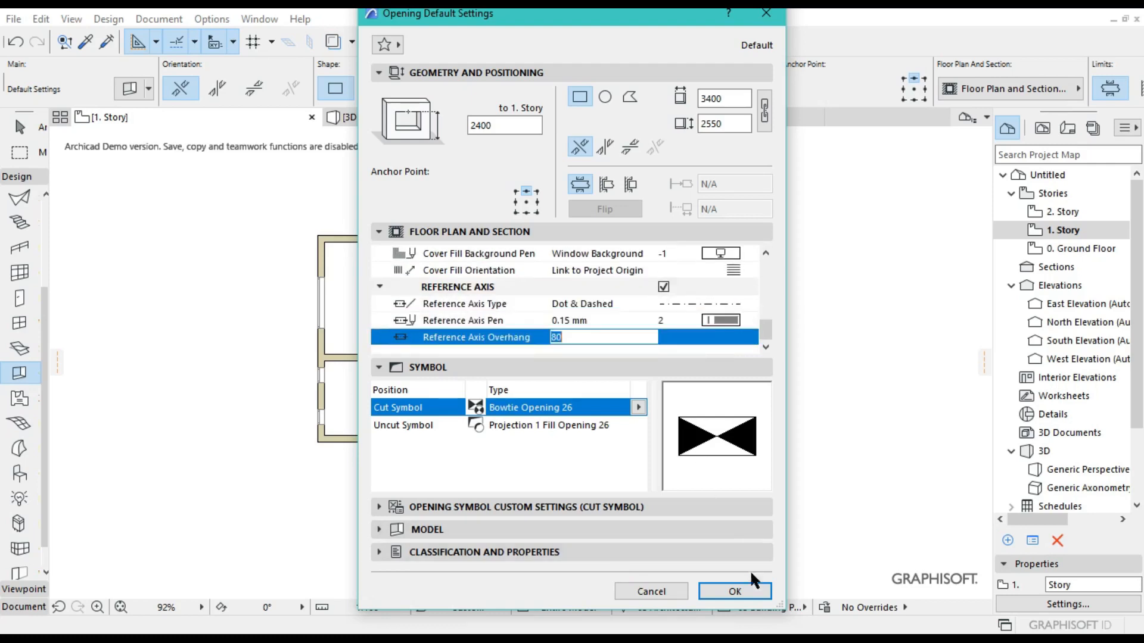
pyautogui.click(749, 589)
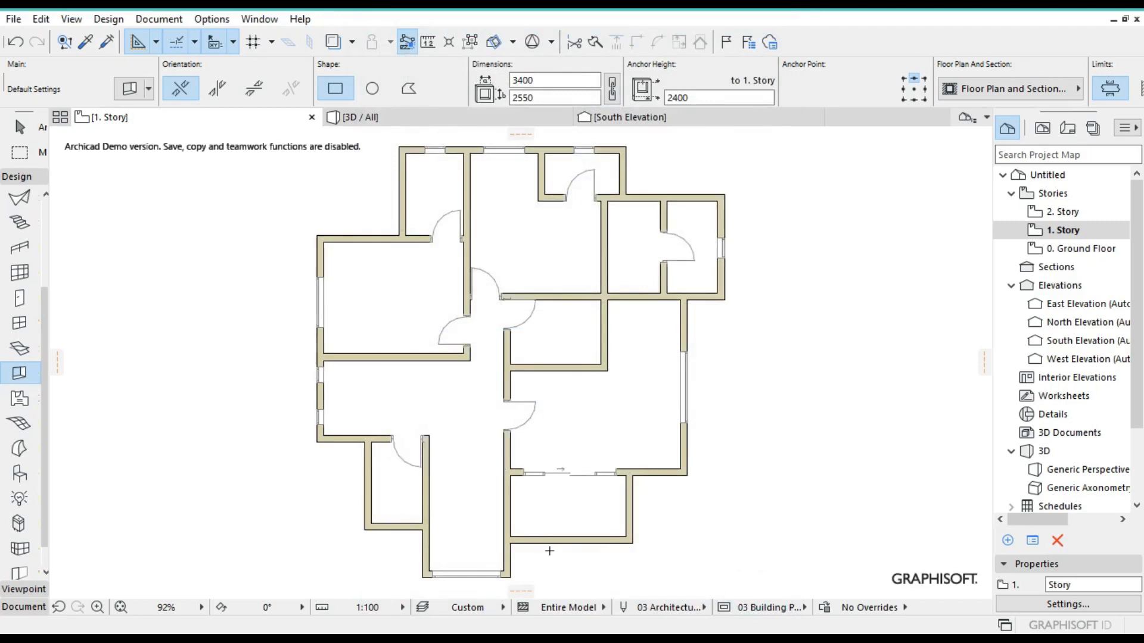
# Place a 3400 by 2550 opening at the middle of the southeast balcony's south wall on 1. Story and the matching Ground Floor porch wall
pyautogui.scroll(5, 549, 551)
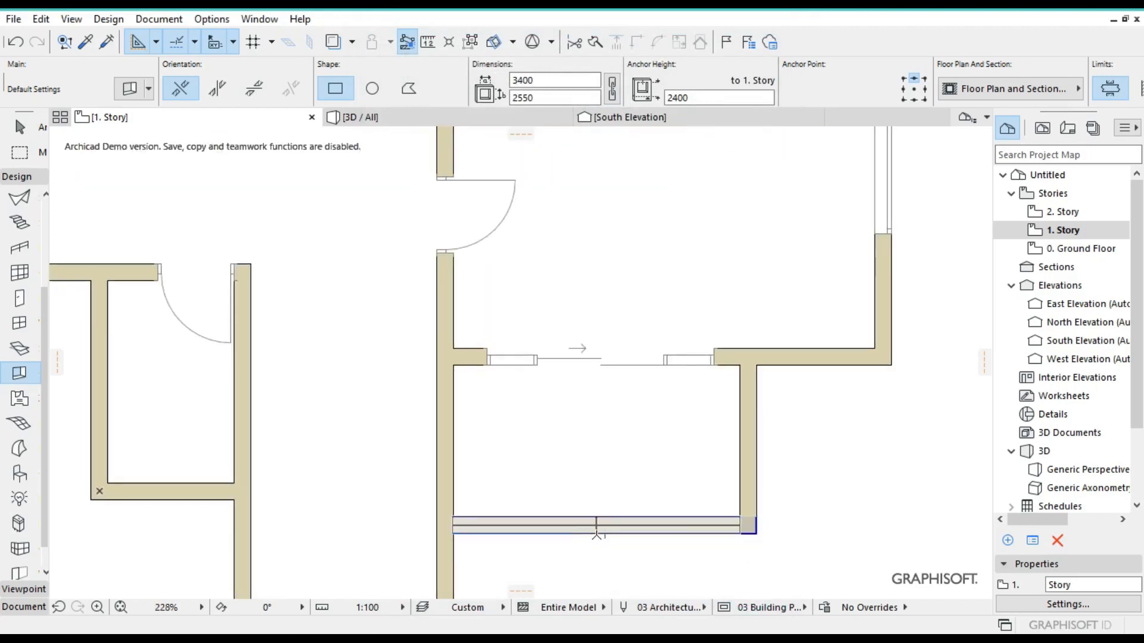
pyautogui.scroll(2, 597, 535)
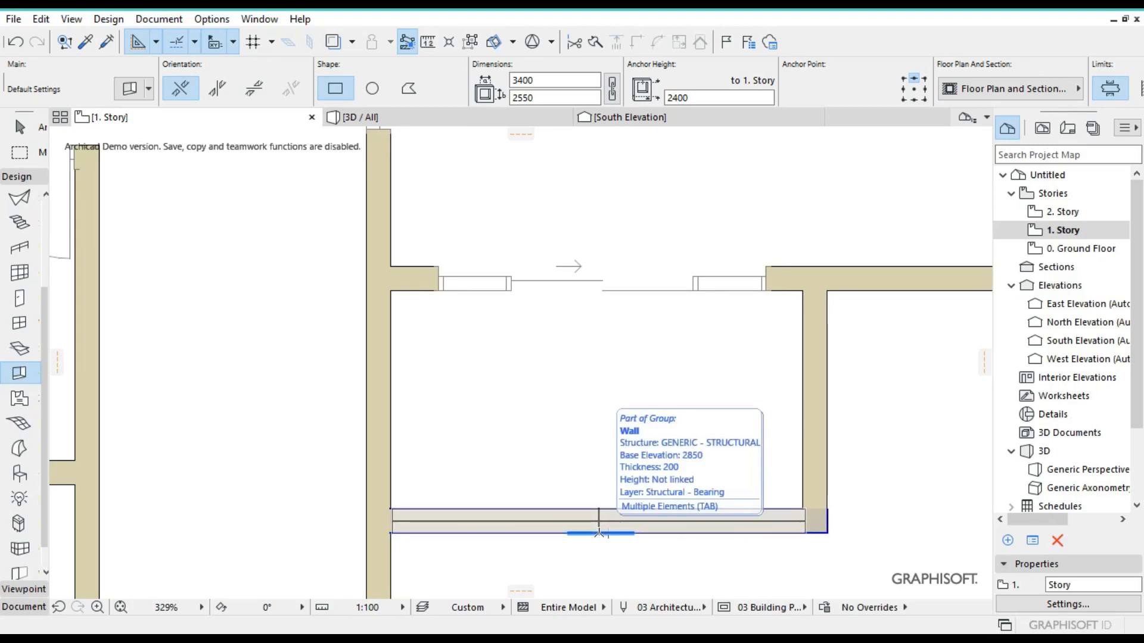
pyautogui.click(597, 532)
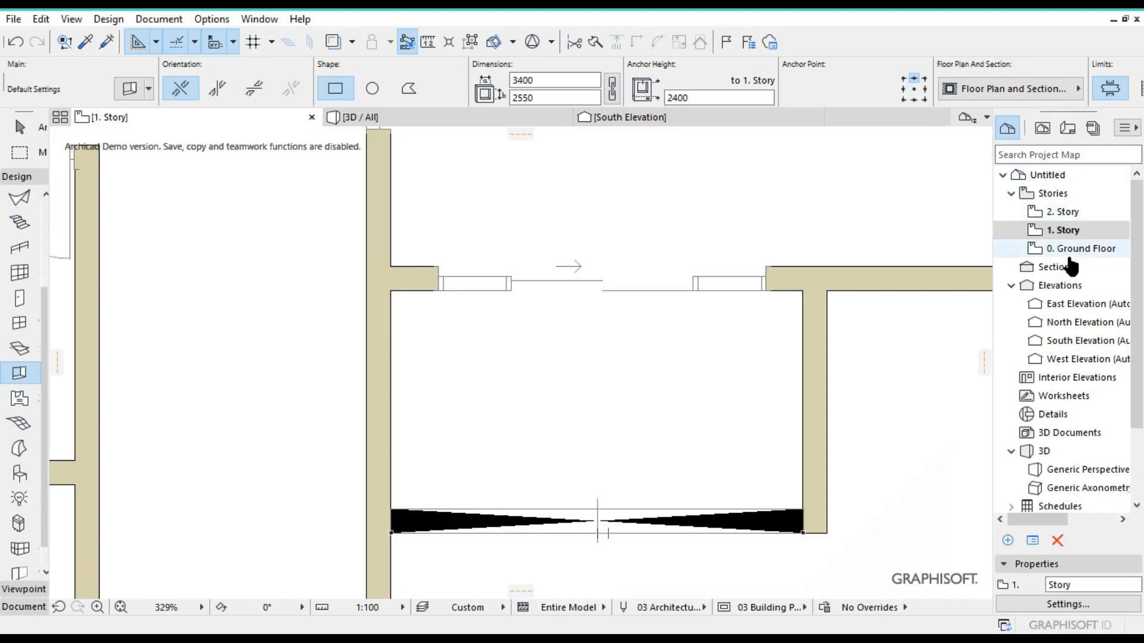
pyautogui.doubleClick(1069, 250)
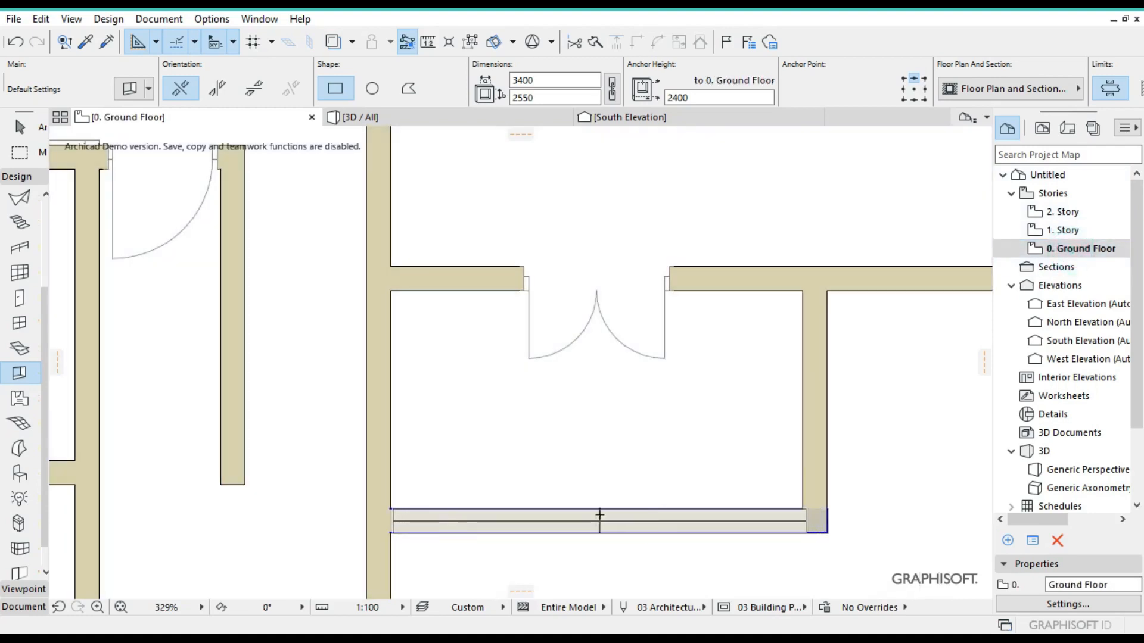
pyautogui.moveTo(598, 514)
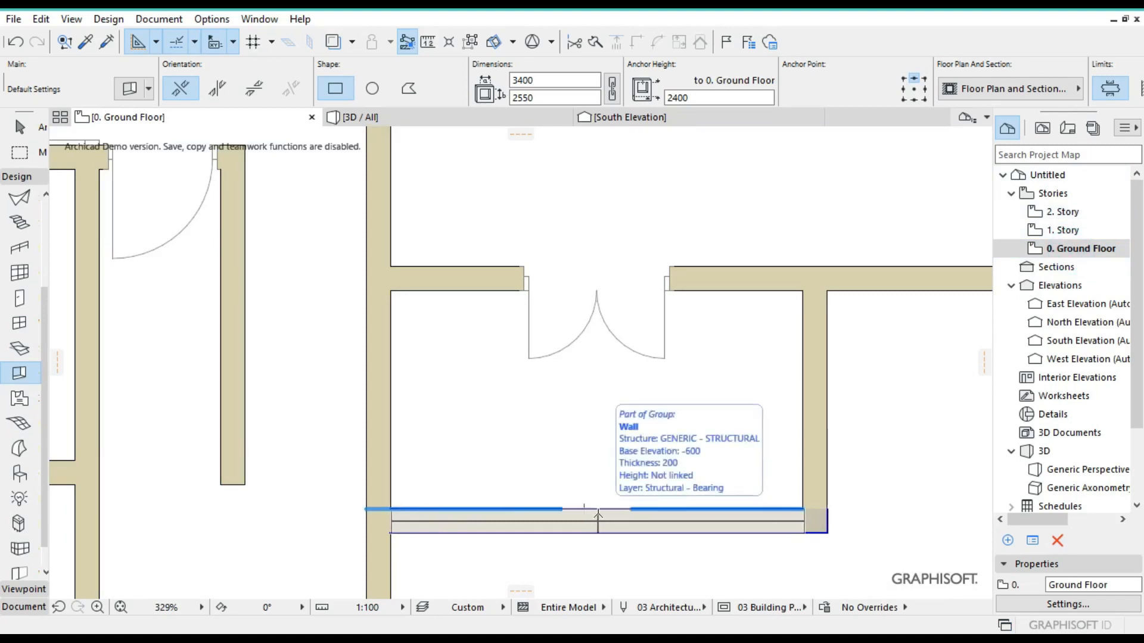
pyautogui.click(598, 514)
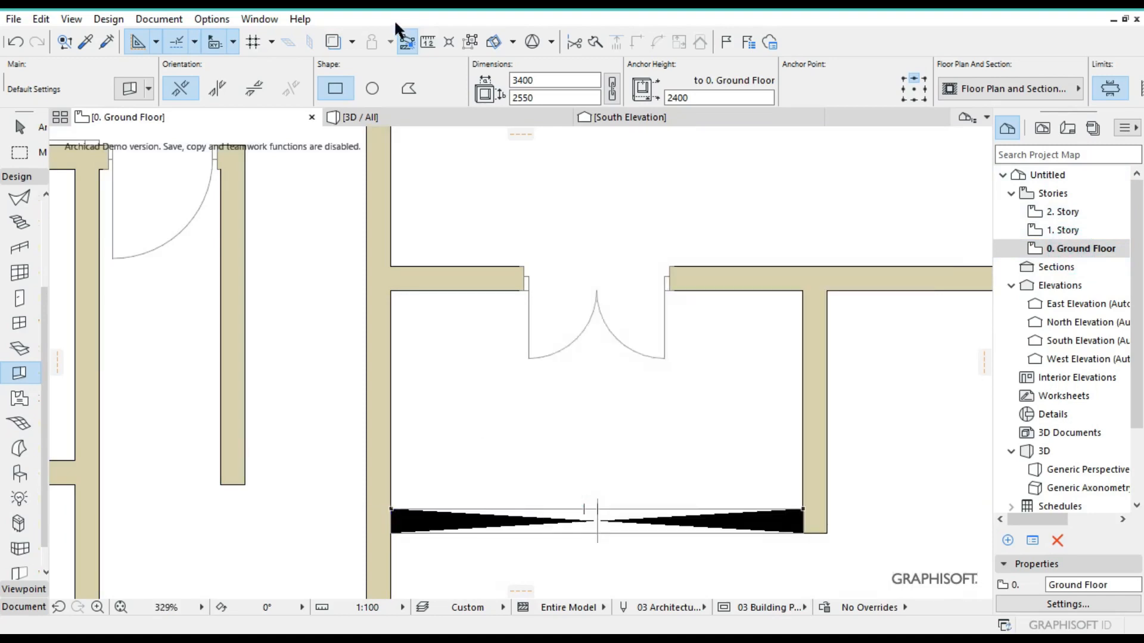
# Set the opening width to 1800 and place it in the porch's east wall on the Ground Floor and on 1. Story
pyautogui.click(541, 78)
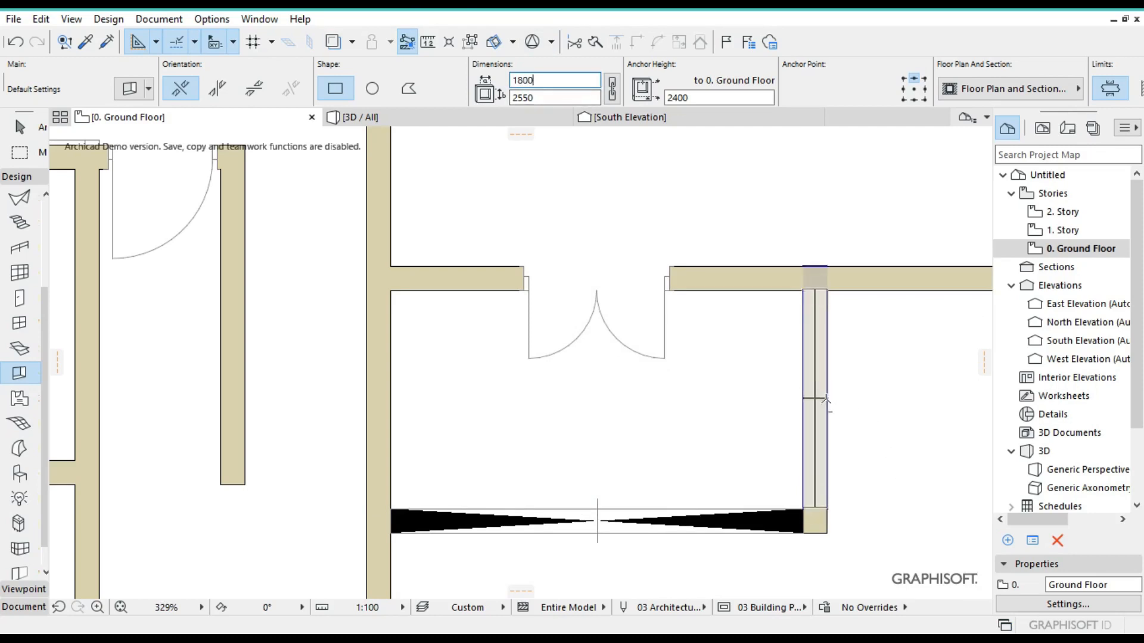
pyautogui.click(826, 398)
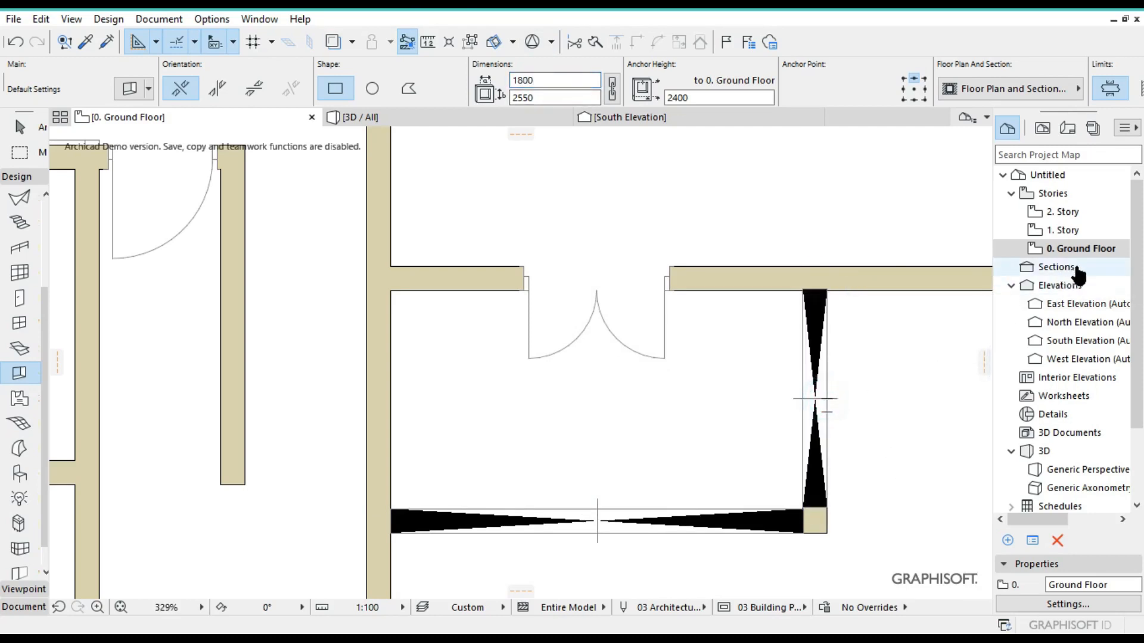
pyautogui.doubleClick(1075, 232)
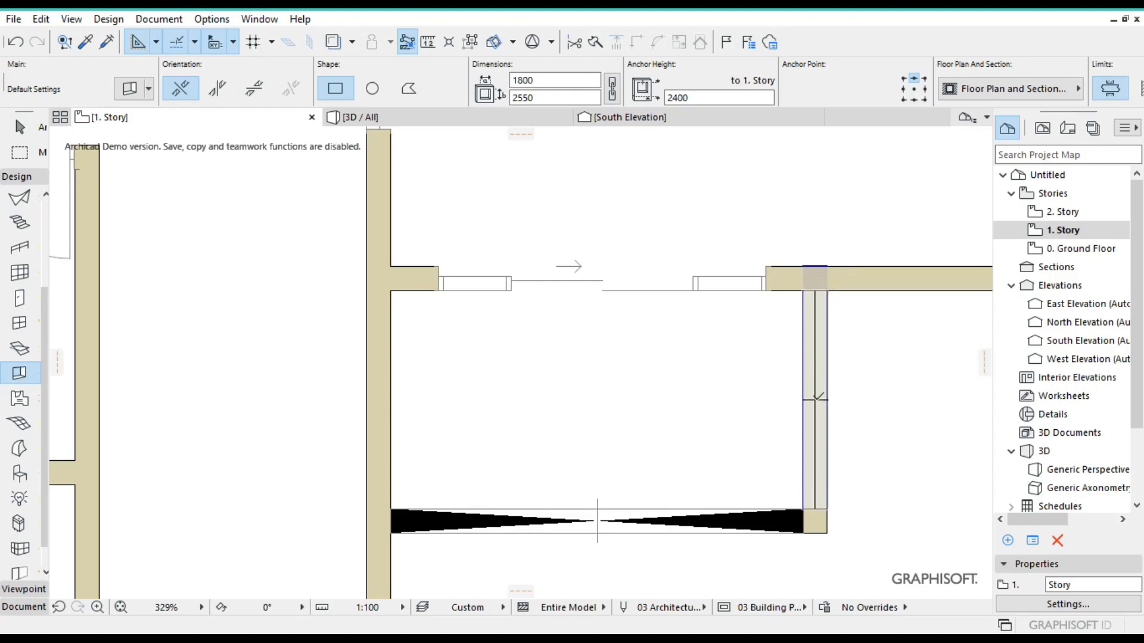
pyautogui.click(816, 398)
# On 1. Story, measure the small southwest balcony's west wall, then place a 2400 wide opening centred in it
pyautogui.scroll(-4, 893, 442)
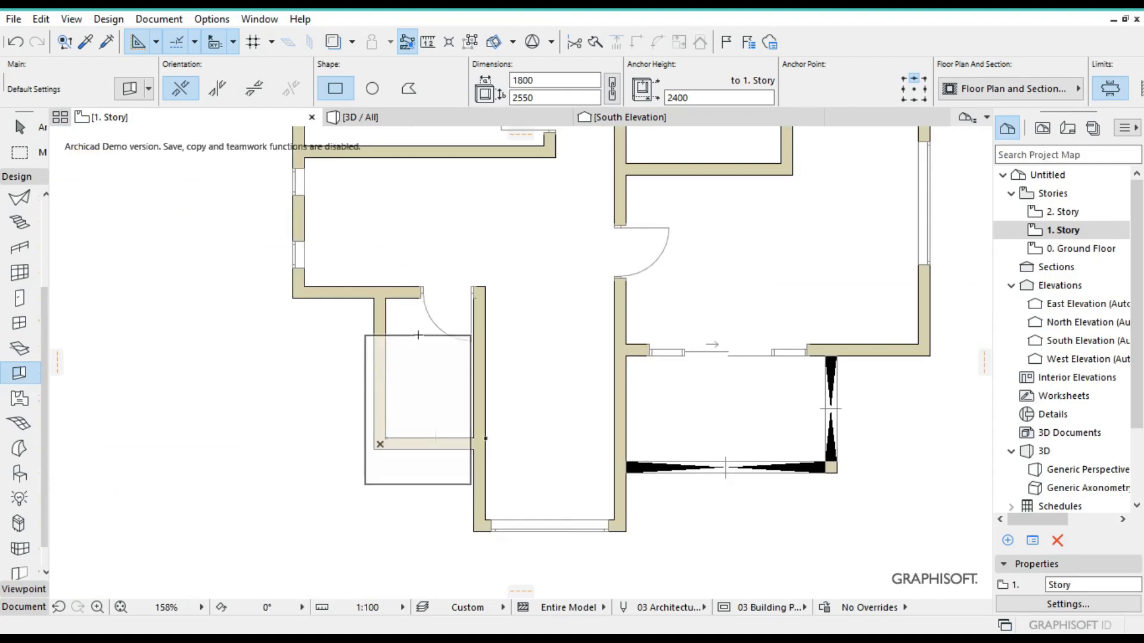
pyautogui.scroll(3, 397, 339)
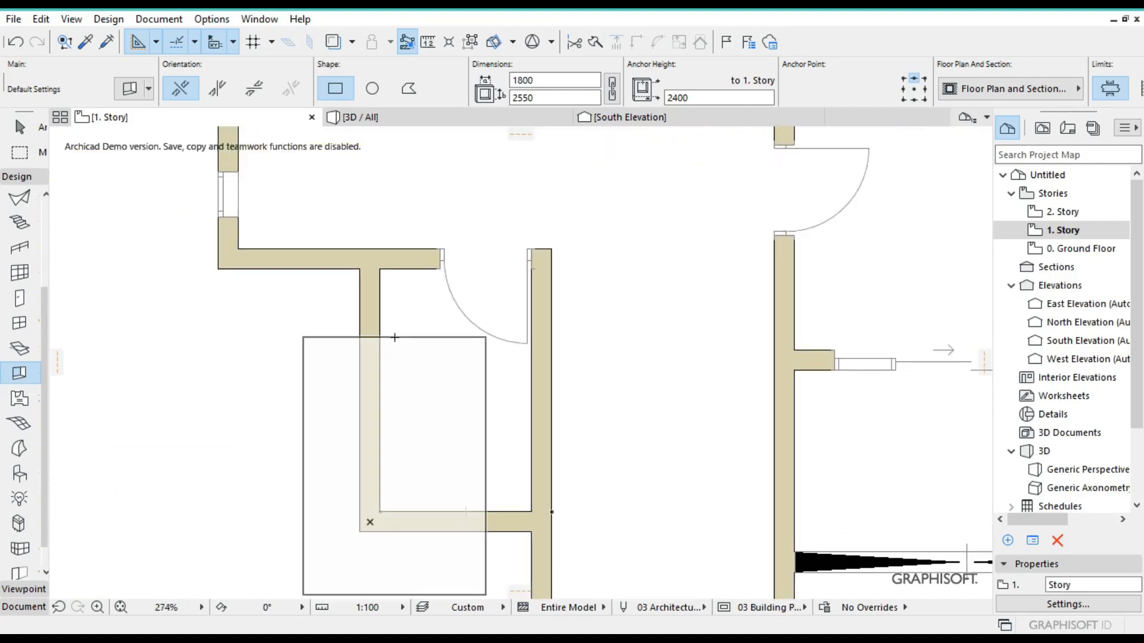
pyautogui.press('m')
pyautogui.click(380, 270)
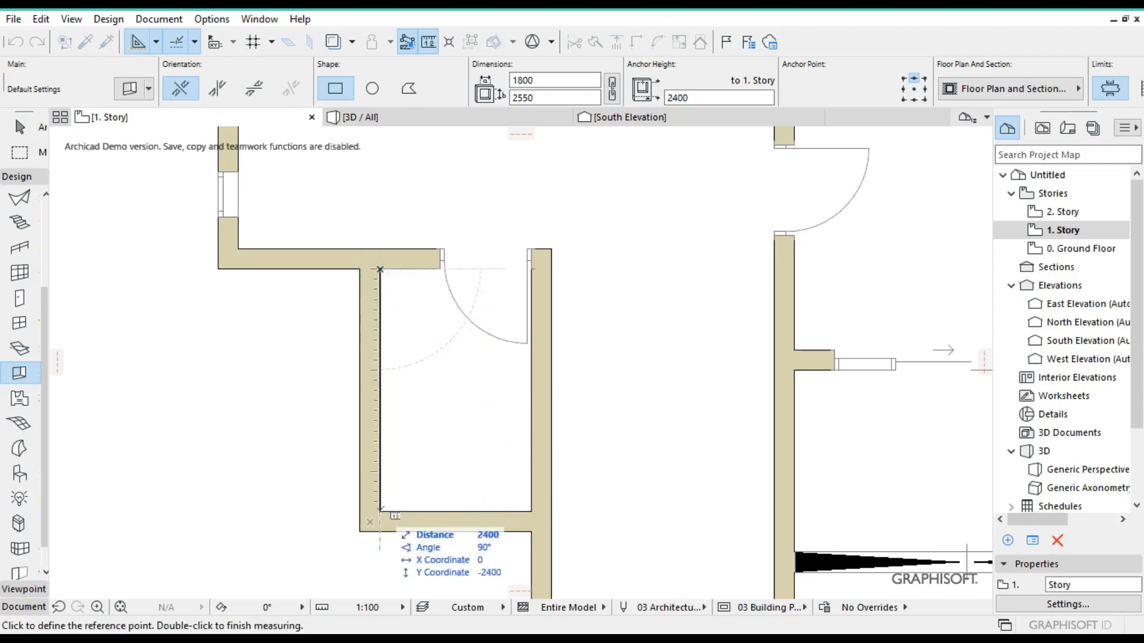
pyautogui.click(380, 511)
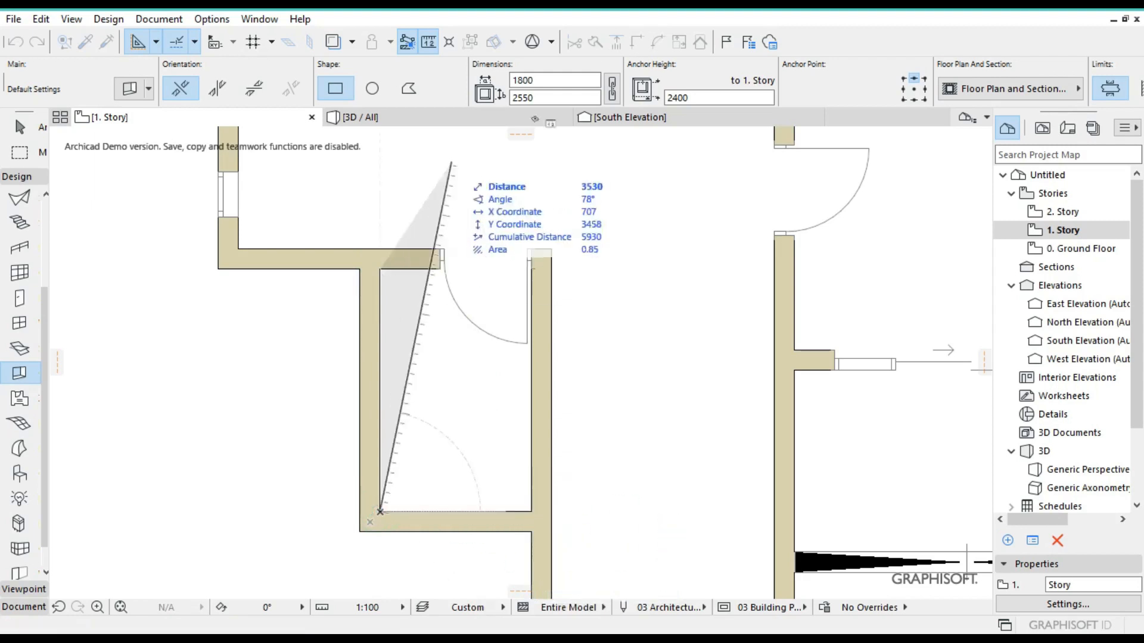
pyautogui.press('Escape')
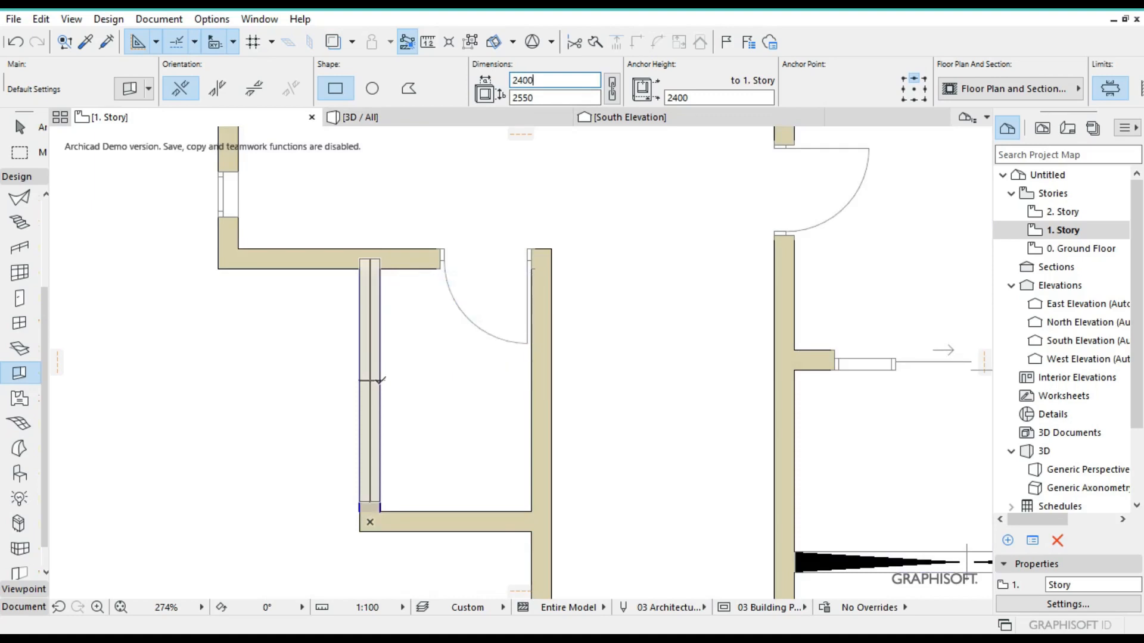
pyautogui.scroll(3, 379, 377)
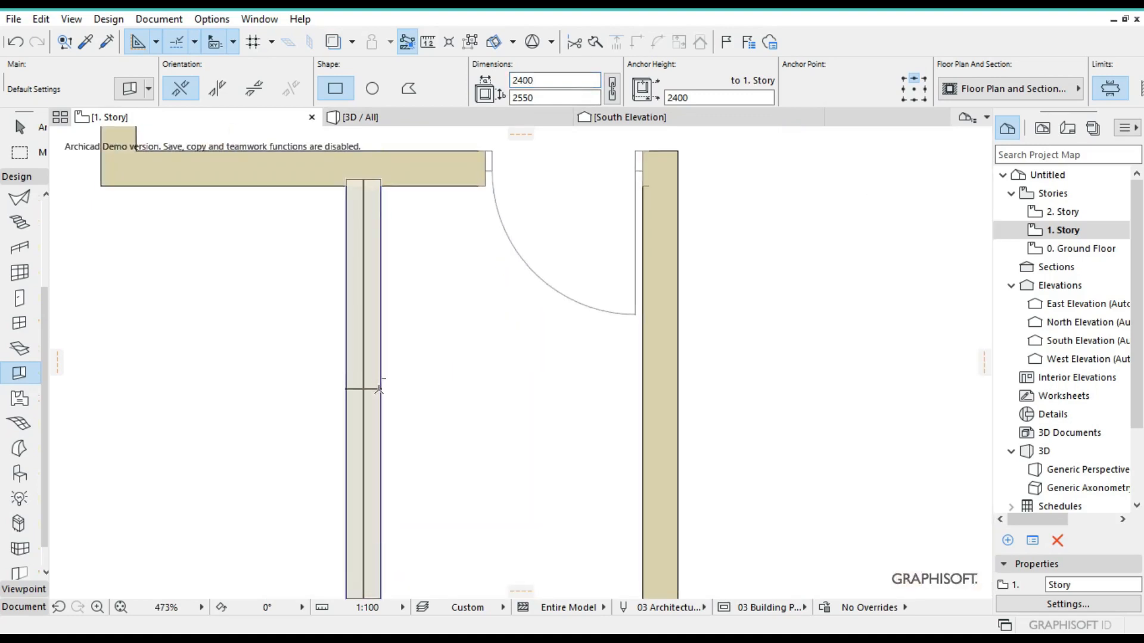
pyautogui.click(381, 396)
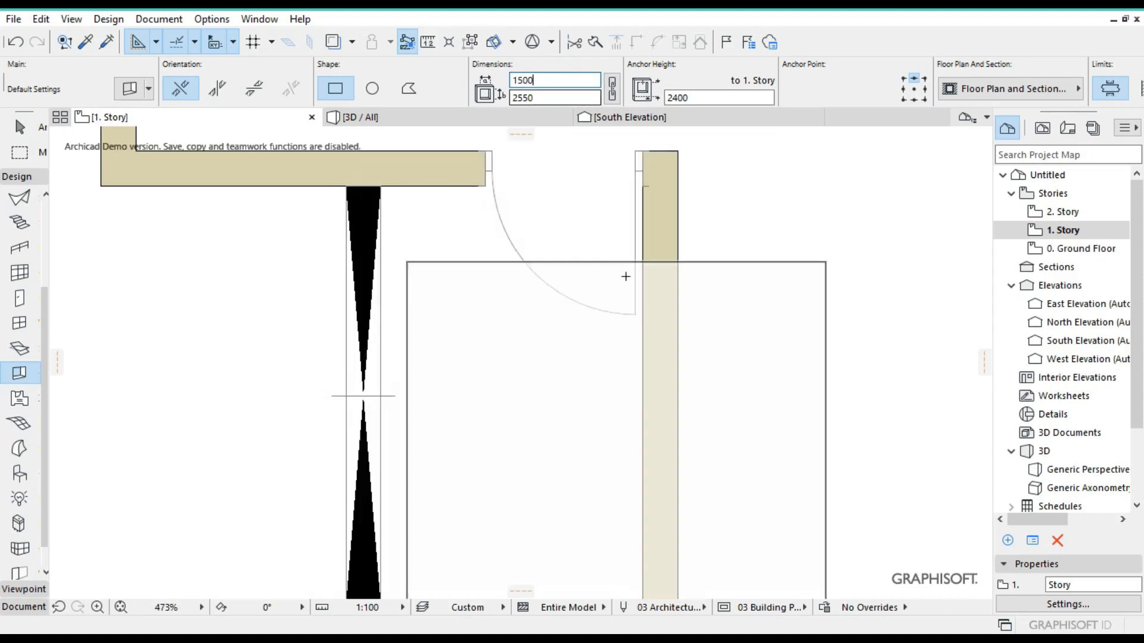
# Set the opening width to 1500 and place it in the small southwest balcony's south wall
pyautogui.scroll(-2, 625, 280)
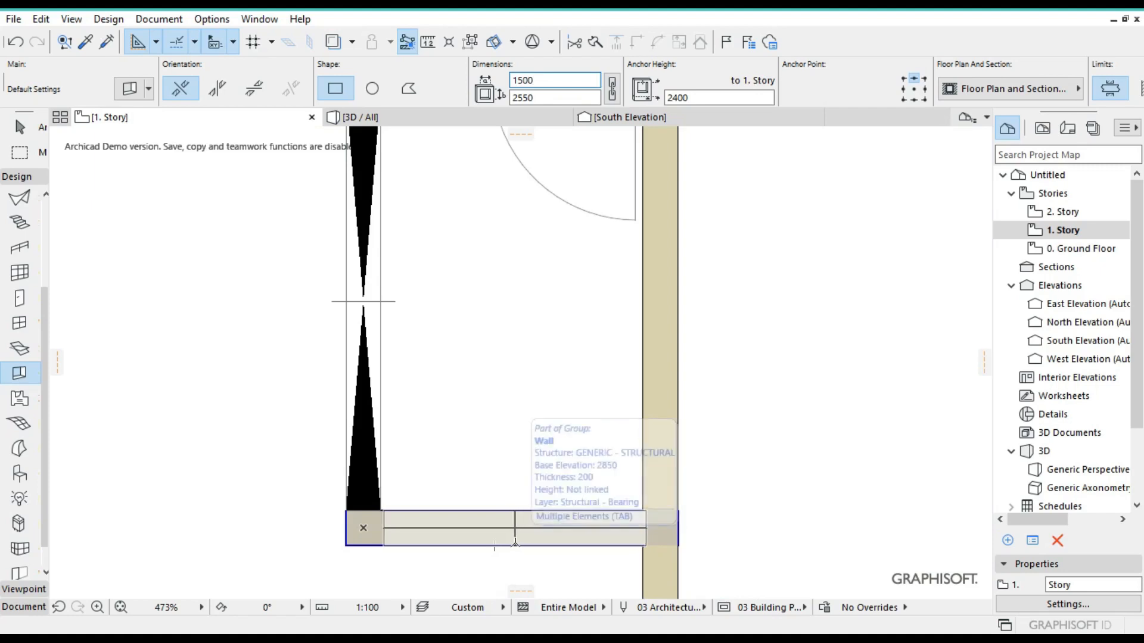
pyautogui.click(511, 543)
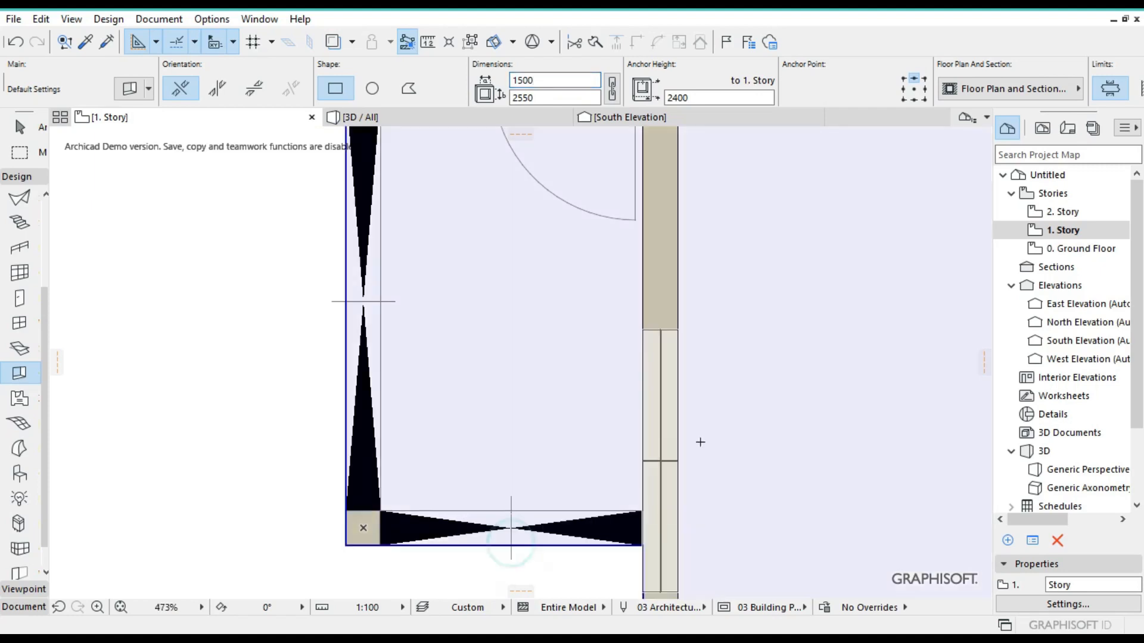
pyautogui.scroll(-2, 635, 423)
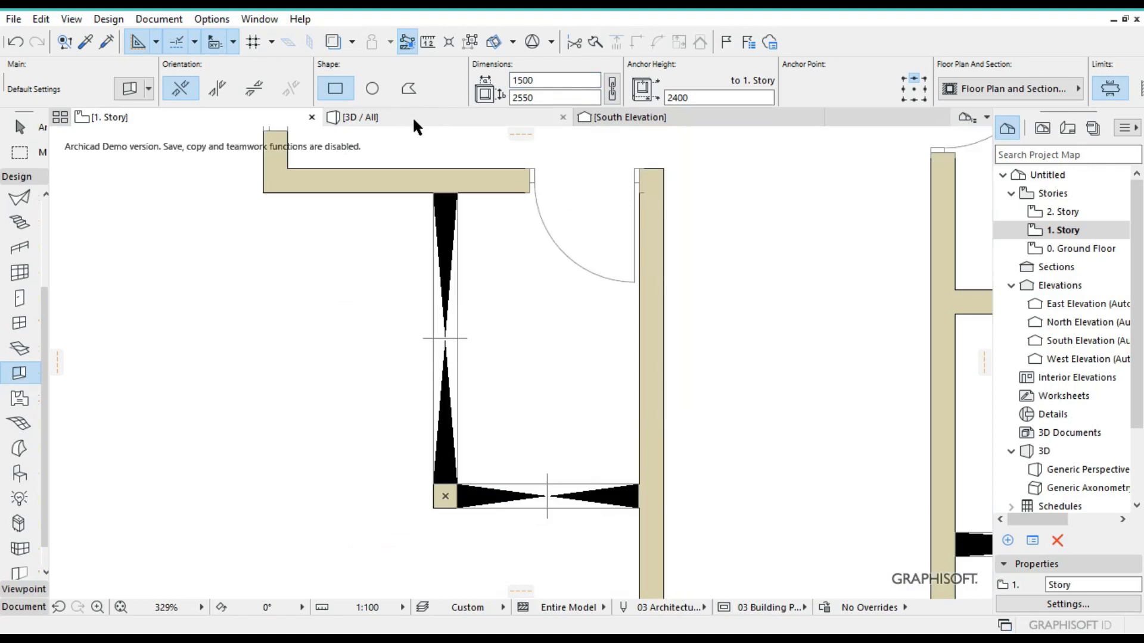
# Examine the new balcony and porch openings in 3D from the front and around to the back of the house
pyautogui.click(418, 119)
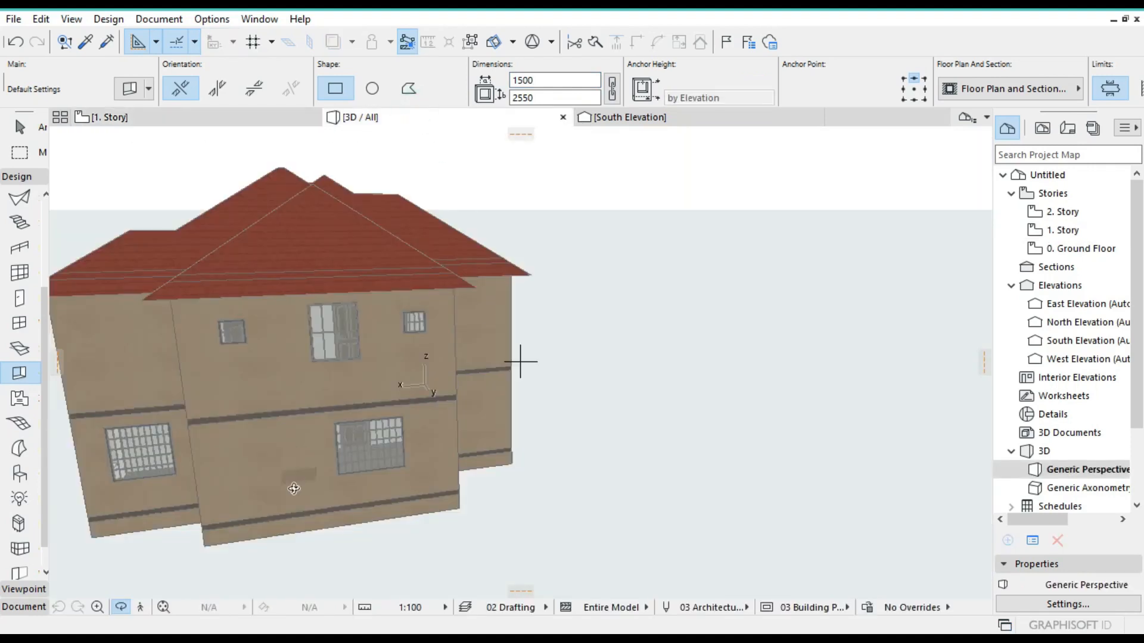
pyautogui.moveTo(324, 462); pyautogui.dragTo(216, 462)
pyautogui.scroll(3, 285, 352)
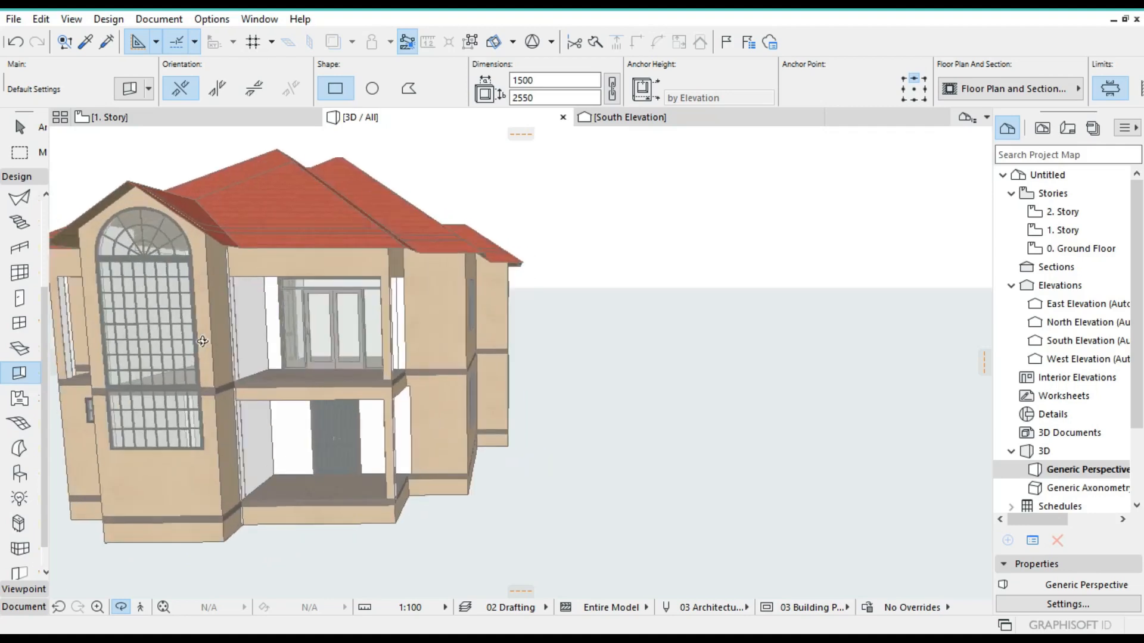
pyautogui.scroll(5, 285, 352)
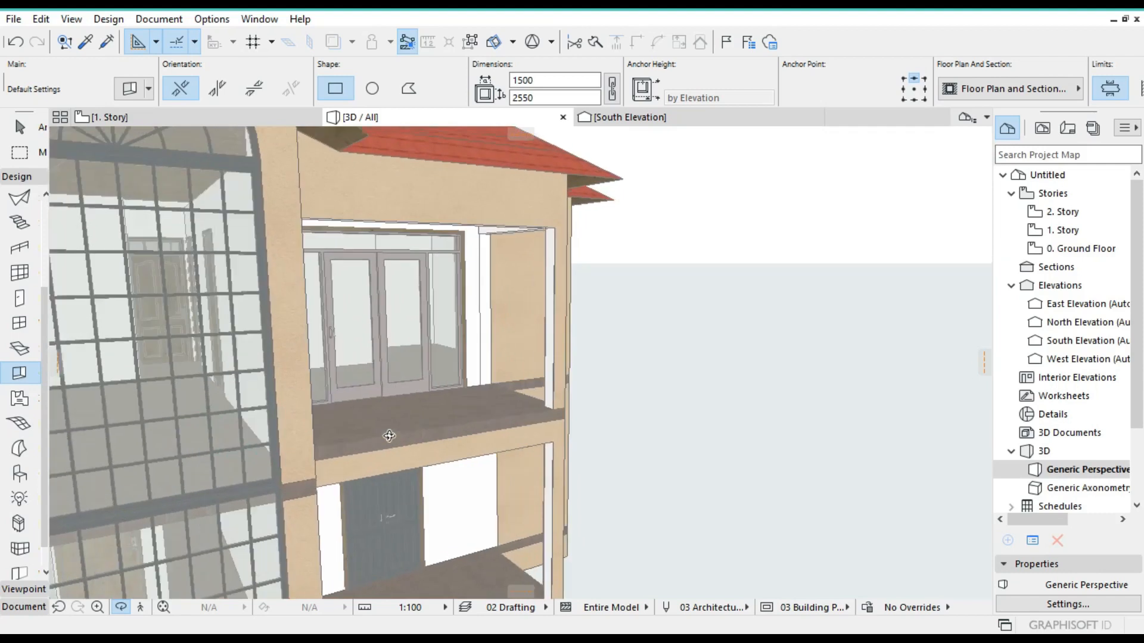
pyautogui.scroll(-8, 393, 423)
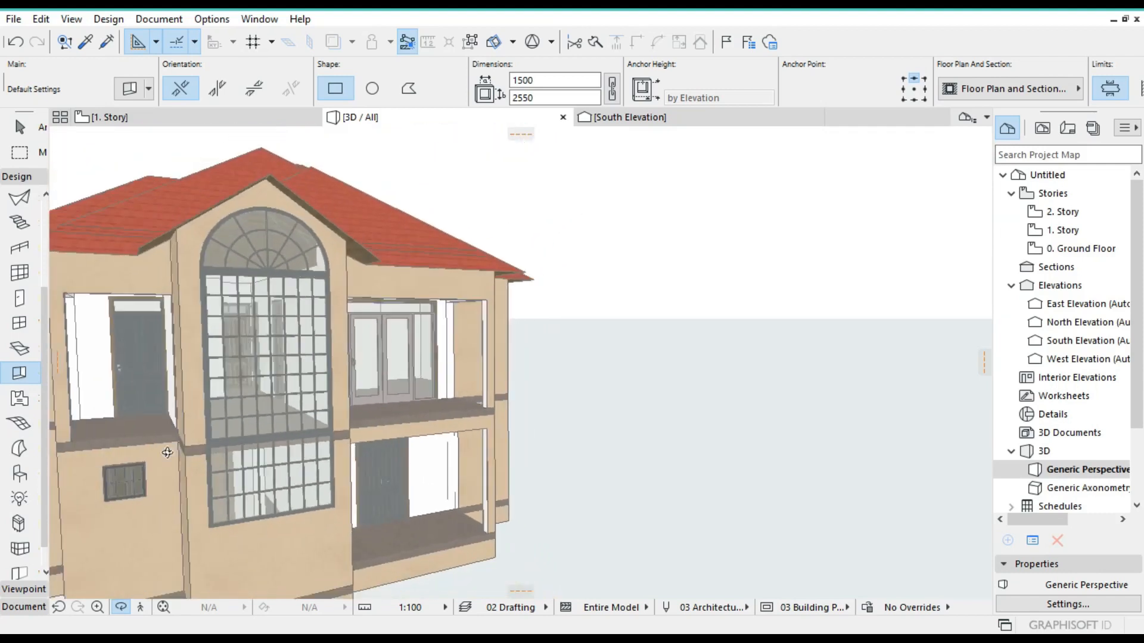
pyautogui.moveTo(280, 456); pyautogui.dragTo(261, 373)
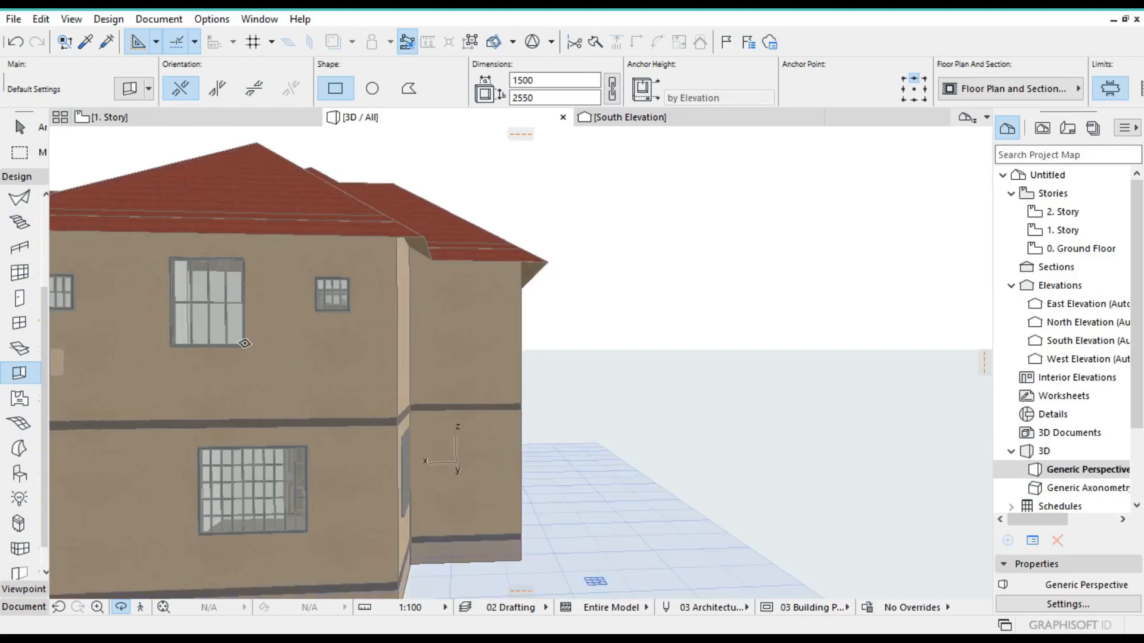
# Open the basic settings of the 1200 by 1500 upper-floor window in the rear wall
pyautogui.press('Escape')
pyautogui.press('Escape')
pyautogui.click(242, 348)
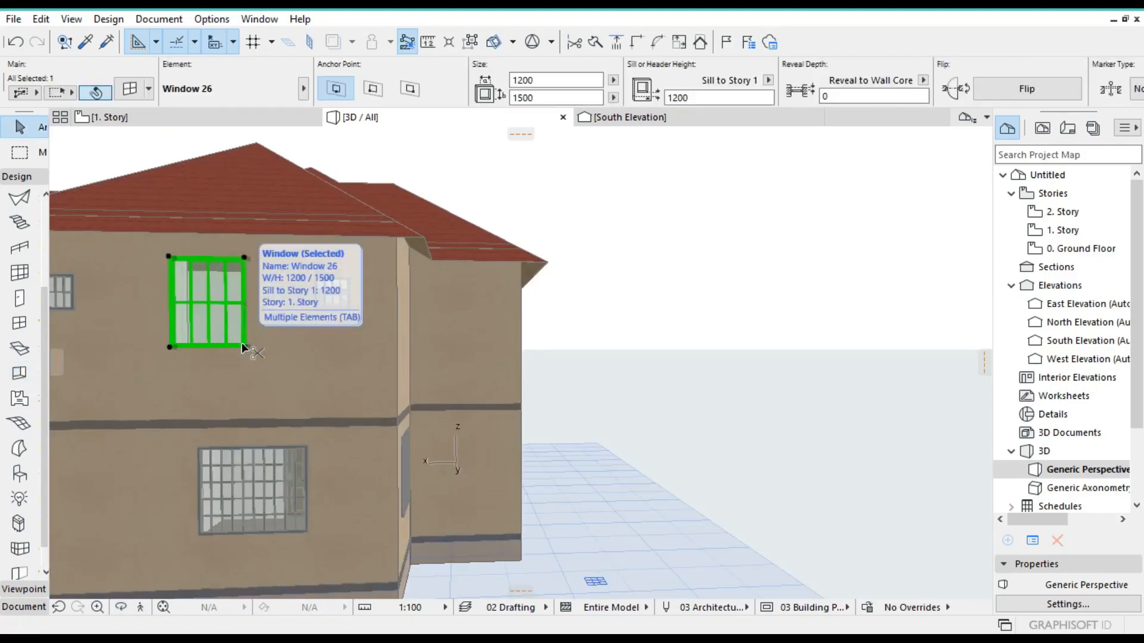
pyautogui.doubleClick(242, 344)
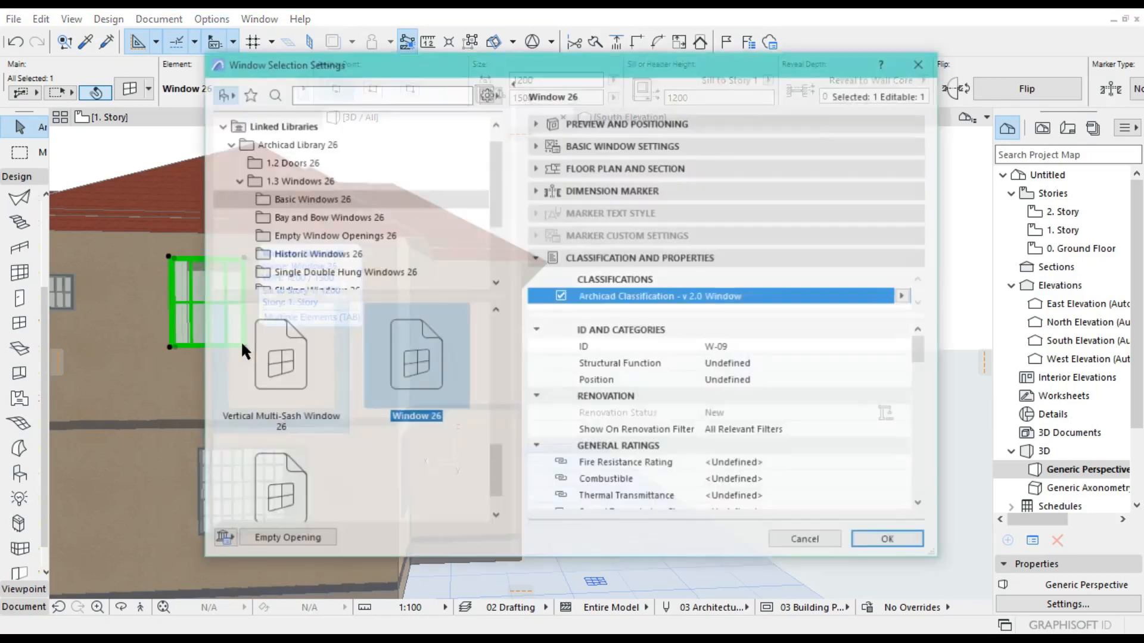
pyautogui.click(649, 120)
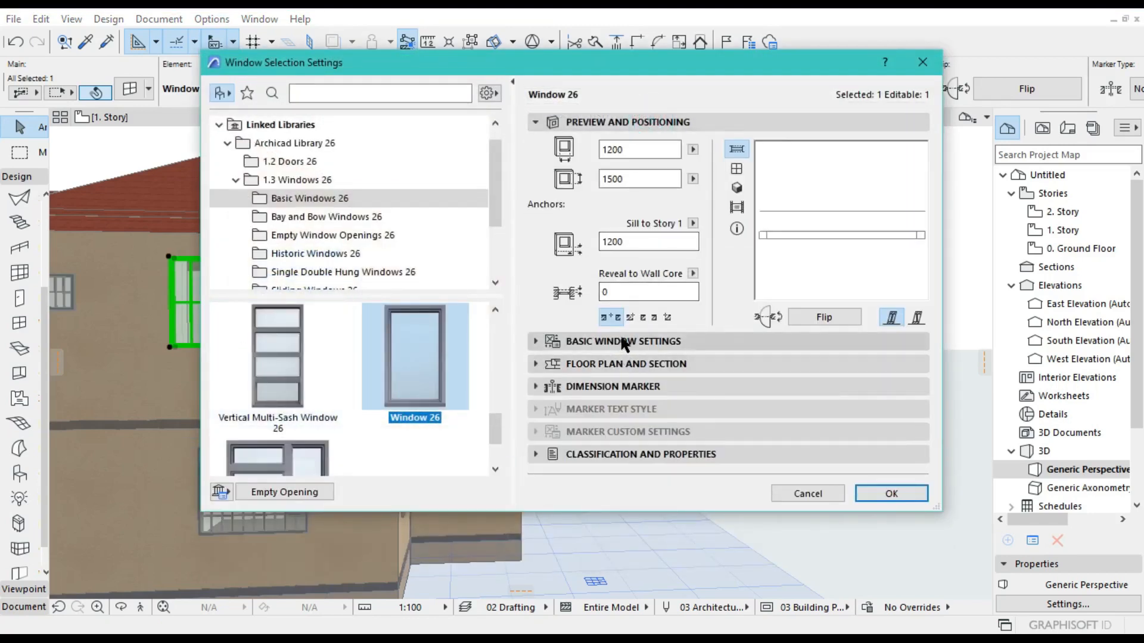
pyautogui.click(619, 342)
# In the window's sash options, set the H-V grid to 6 panes horizontally, raise the vertical pane count, apply and deselect the window
pyautogui.scroll(-2, 596, 298)
pyautogui.scroll(2, 560, 255)
pyautogui.click(540, 168)
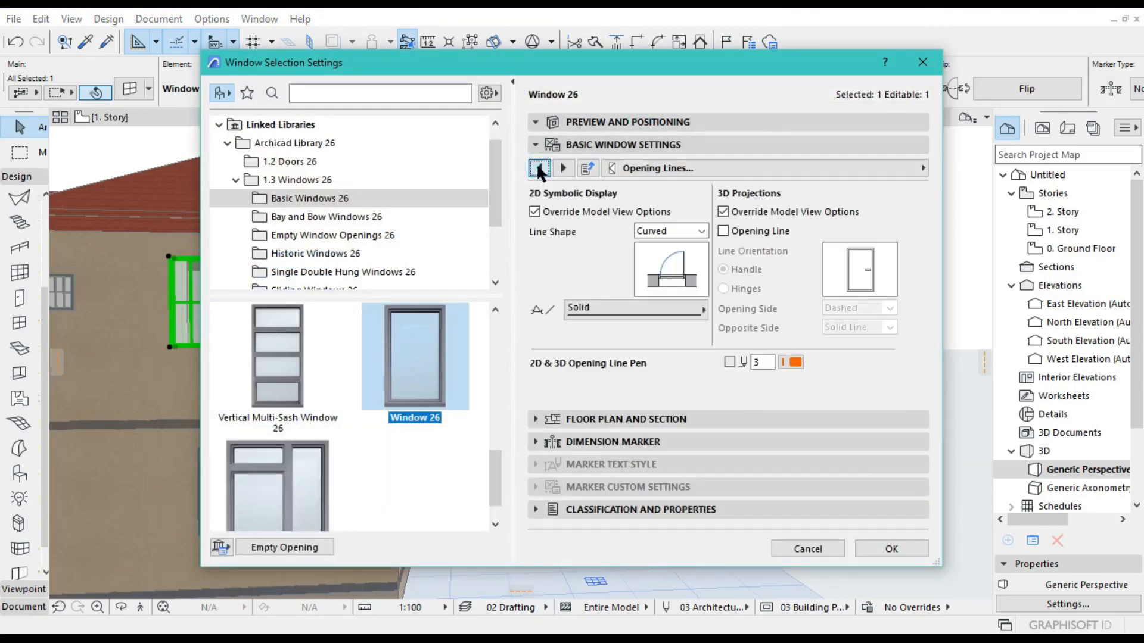
pyautogui.click(539, 168)
pyautogui.click(539, 168)
pyautogui.click(539, 168)
pyautogui.click(539, 168)
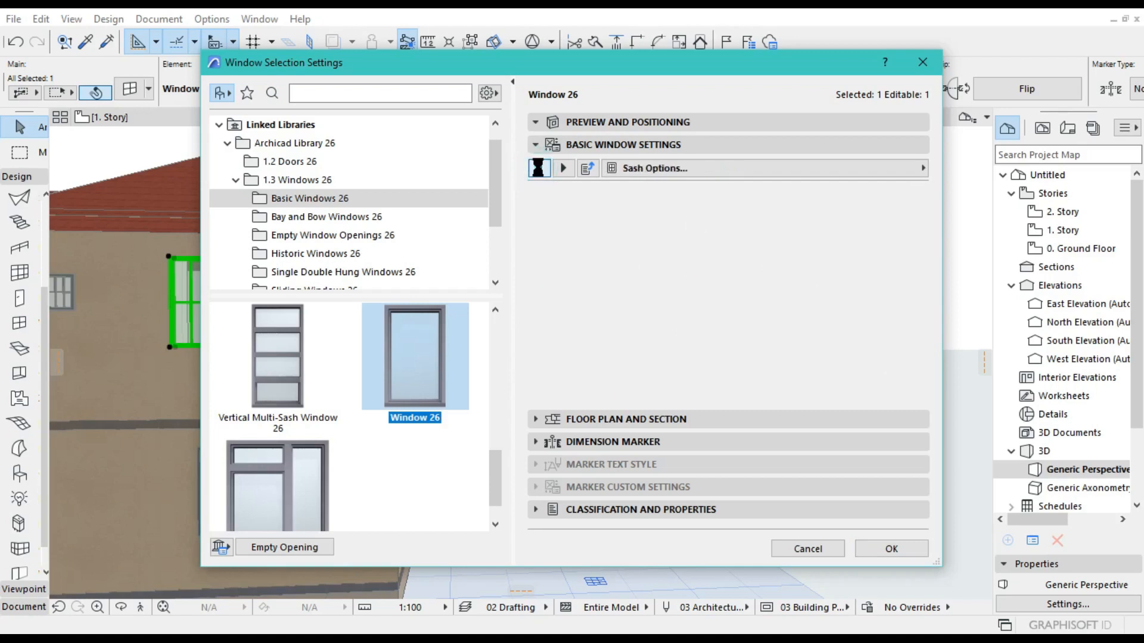
pyautogui.click(539, 168)
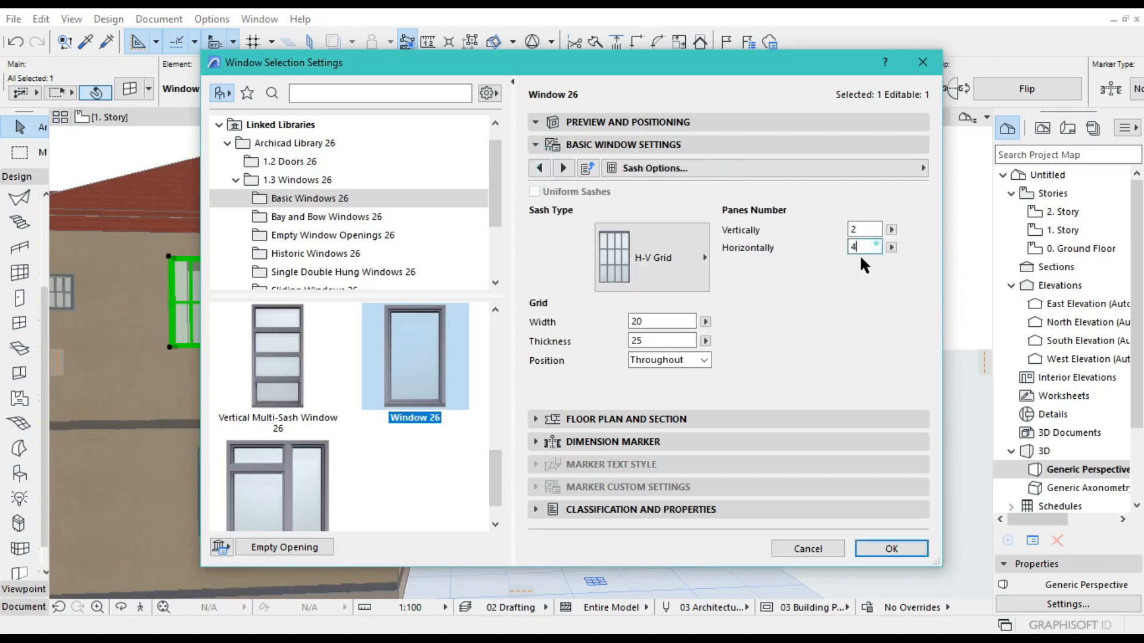
pyautogui.press('BackSpace')
pyautogui.write('6')
pyautogui.click(913, 542)
pyautogui.click(820, 397)
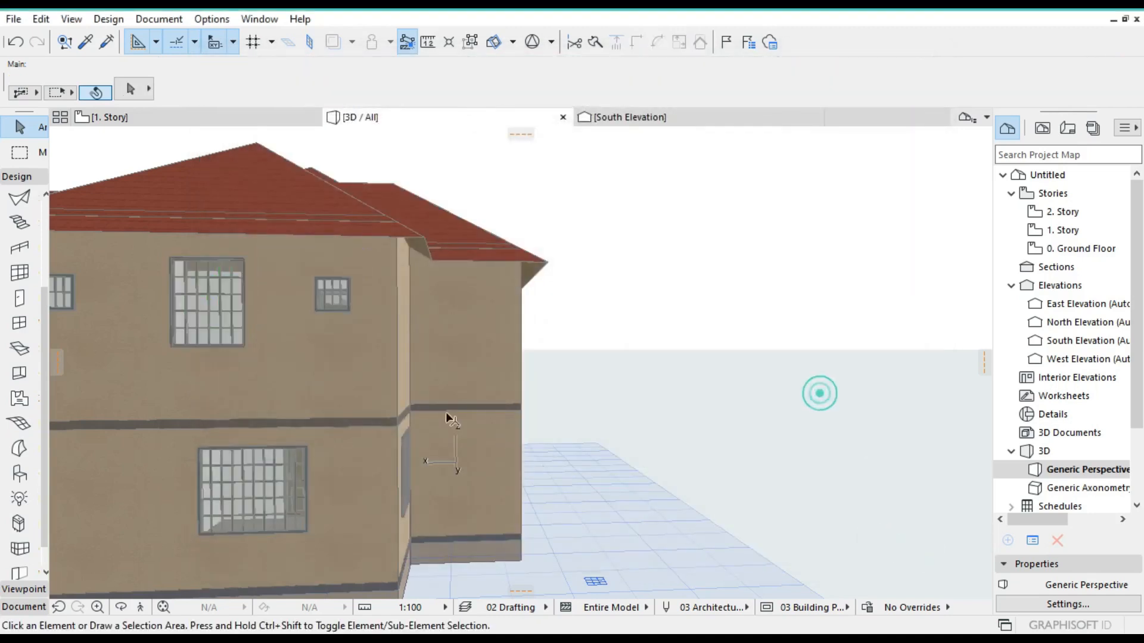
# Inspect the revised window and the whole house exterior in 3D, including the front stair window, balconies and porch
pyautogui.scroll(2, 230, 311)
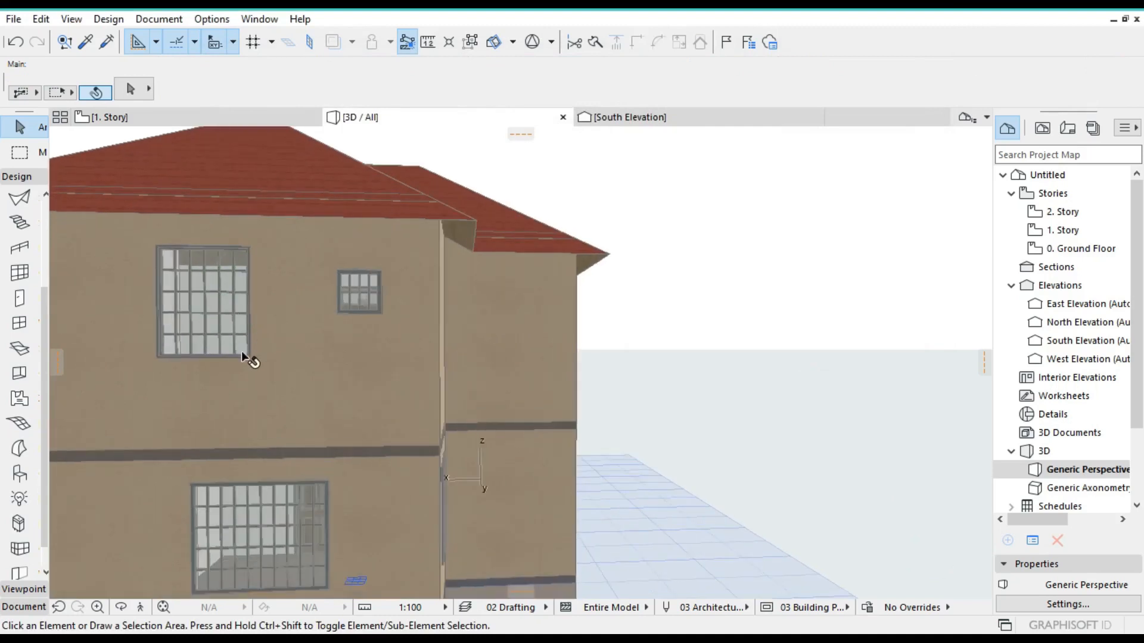
pyautogui.scroll(-4, 241, 351)
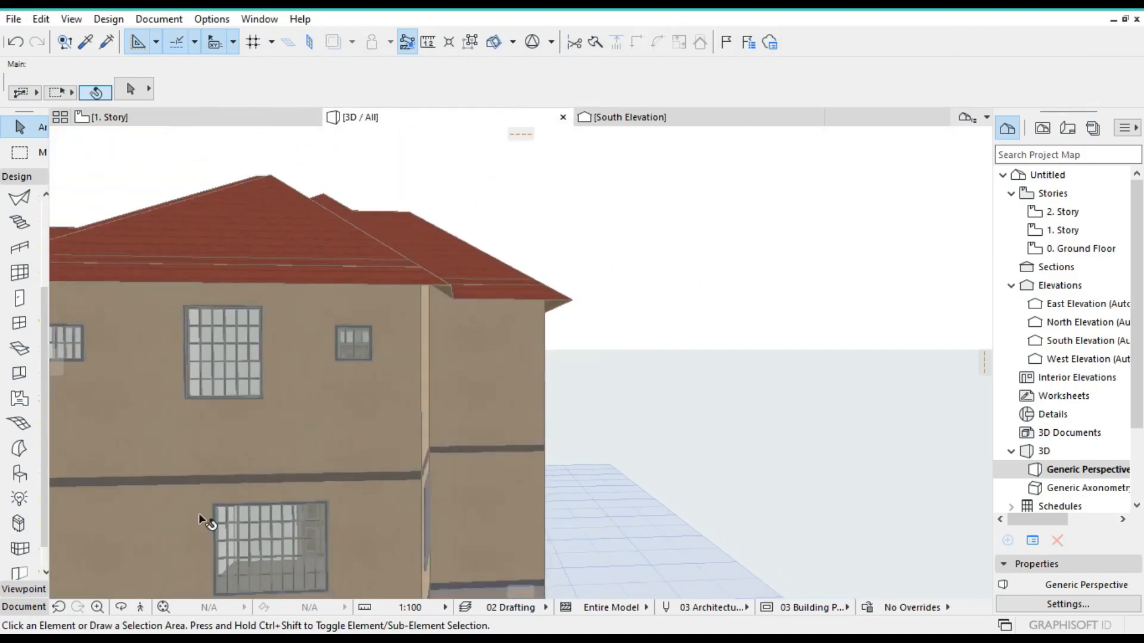
pyautogui.moveTo(121, 588); pyautogui.dragTo(260, 597)
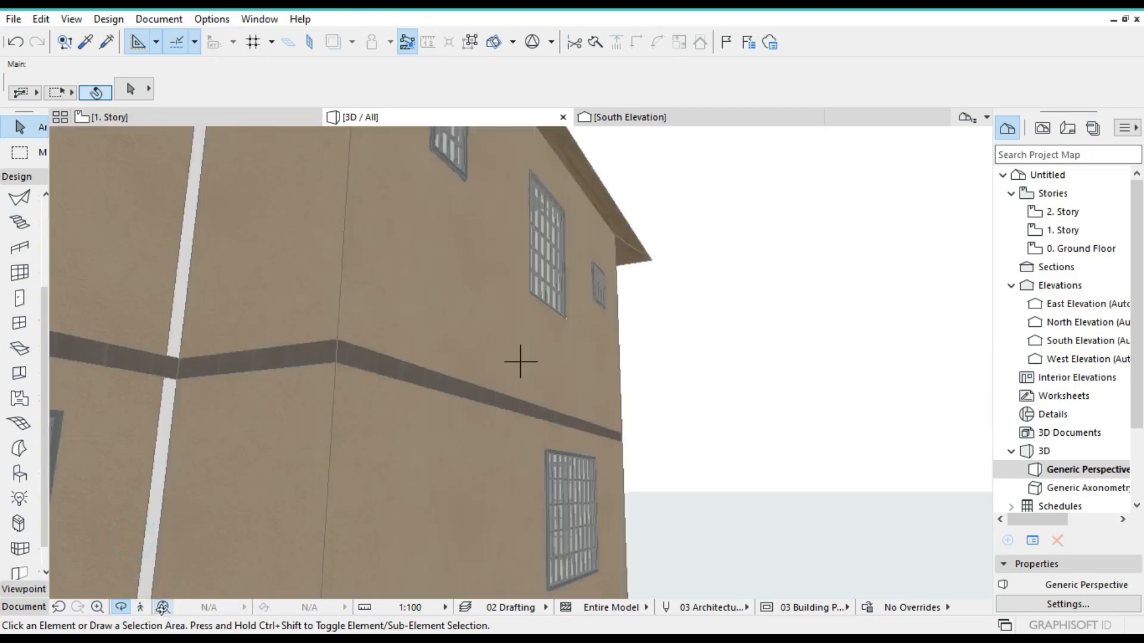
pyautogui.click(162, 608)
pyautogui.moveTo(252, 408); pyautogui.dragTo(455, 417)
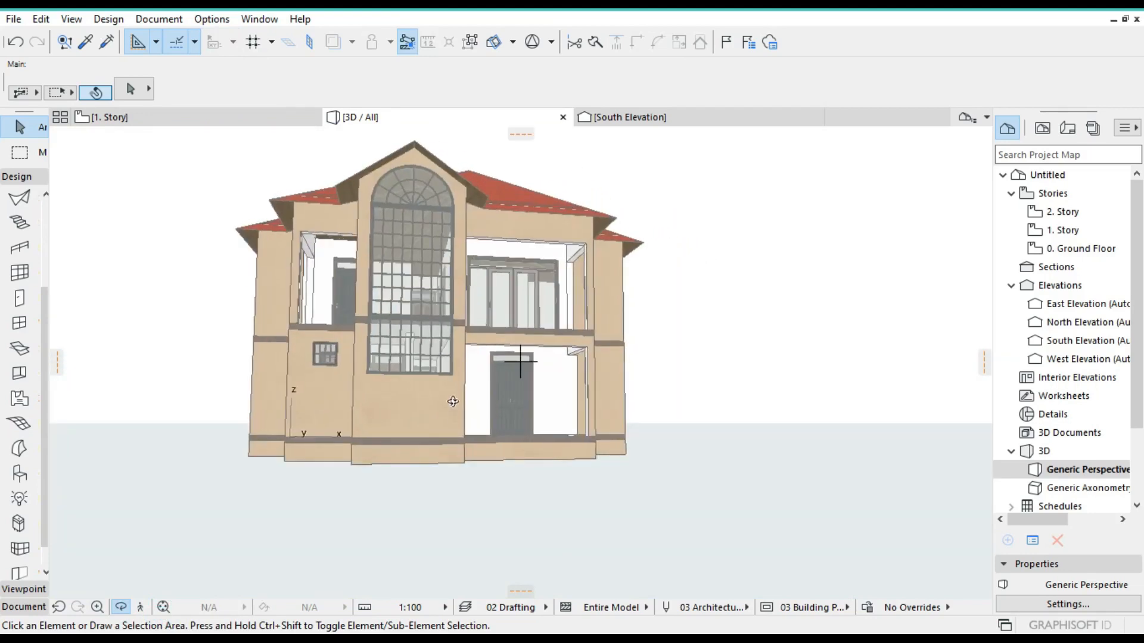
pyautogui.scroll(2, 453, 384)
pyautogui.scroll(2, 453, 382)
pyautogui.moveTo(530, 315); pyautogui.dragTo(641, 311)
pyautogui.moveTo(625, 352); pyautogui.dragTo(442, 280)
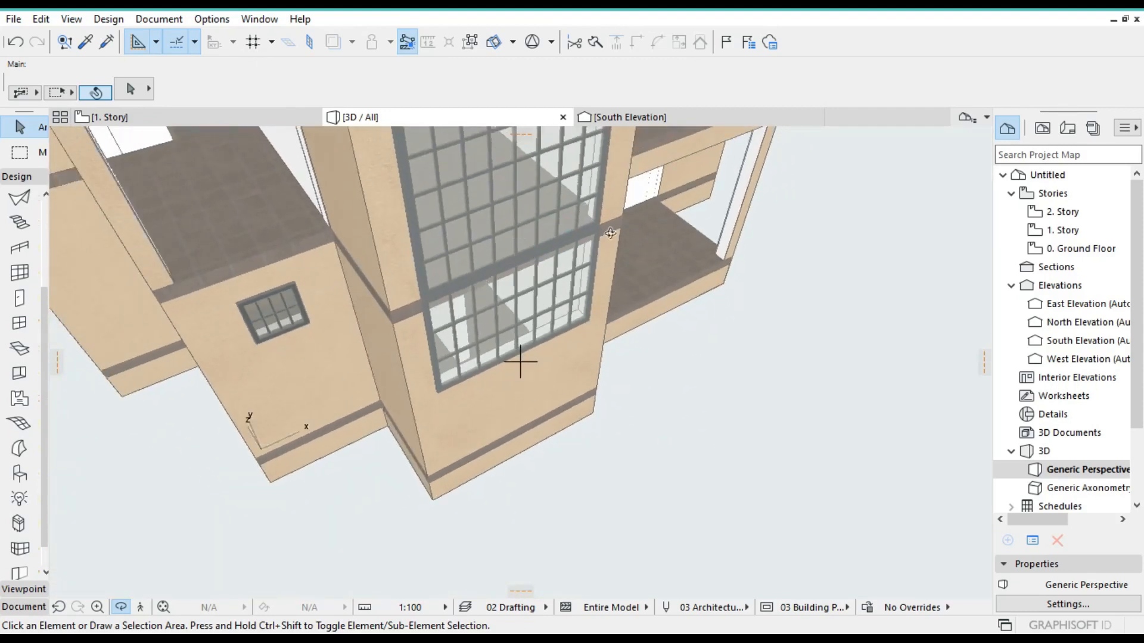
pyautogui.moveTo(578, 312); pyautogui.dragTo(500, 334)
pyautogui.moveTo(411, 373); pyautogui.dragTo(655, 370)
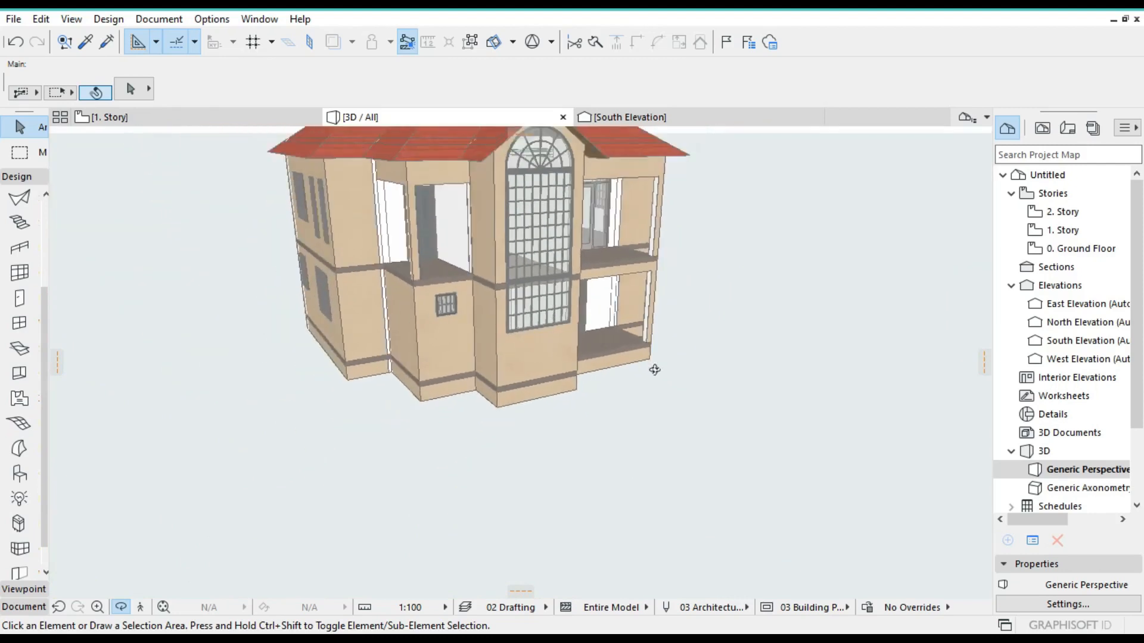